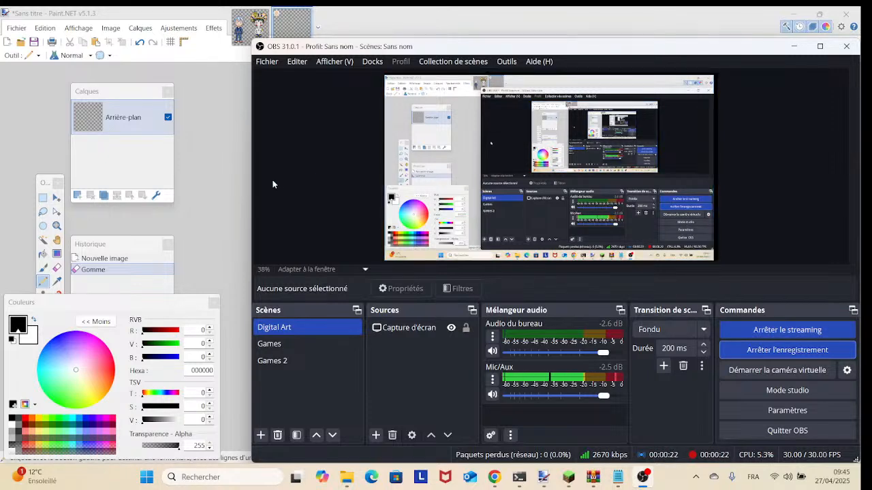
Step: Switch to Paint.NET's blank 750 × 750 canvas and set the primary colour to dark green 4C8600
{"action": "left_click", "coordinate": [217, 191]}
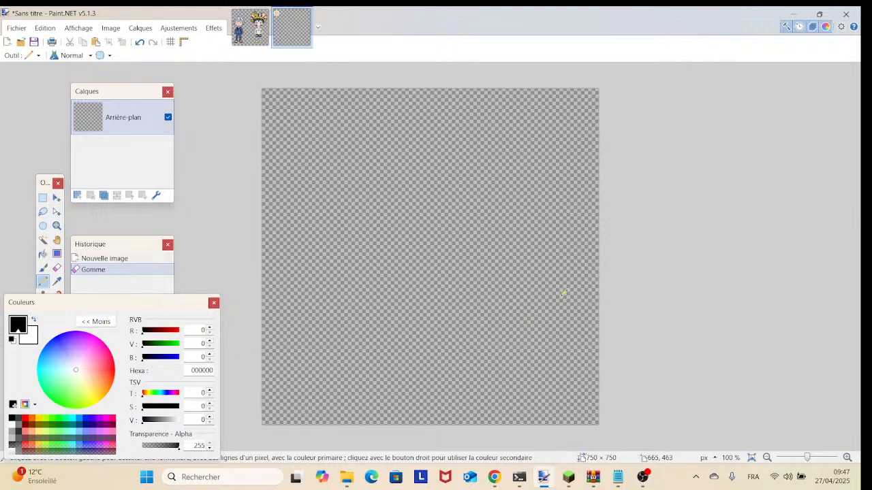
{"action": "left_click_drag", "start_coordinate": [812, 461], "coordinate": [809, 462]}
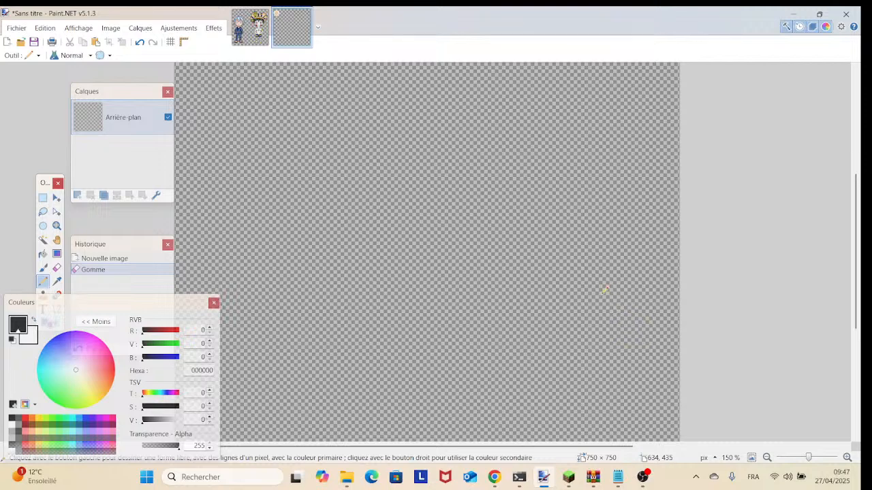
{"action": "scroll", "coordinate": [524, 272], "scroll_direction": "down", "scroll_amount": 5}
{"action": "scroll", "coordinate": [517, 253], "scroll_direction": "up", "scroll_amount": 3}
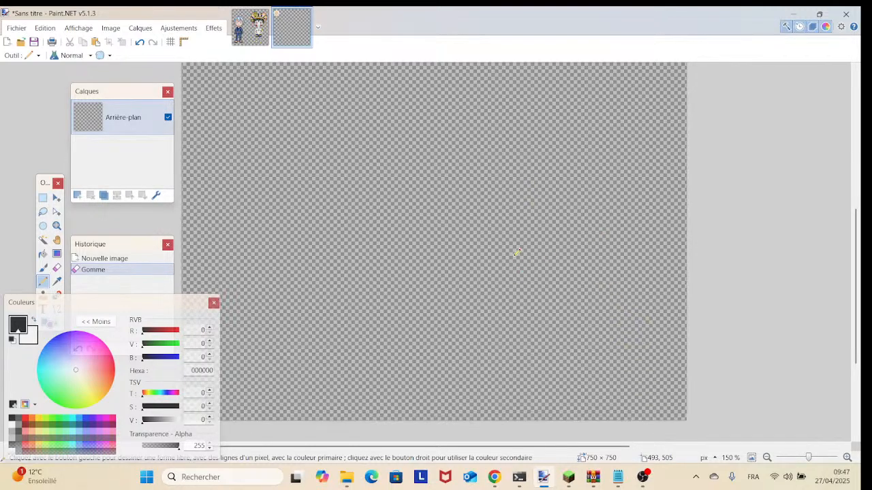
{"action": "left_click", "coordinate": [55, 417]}
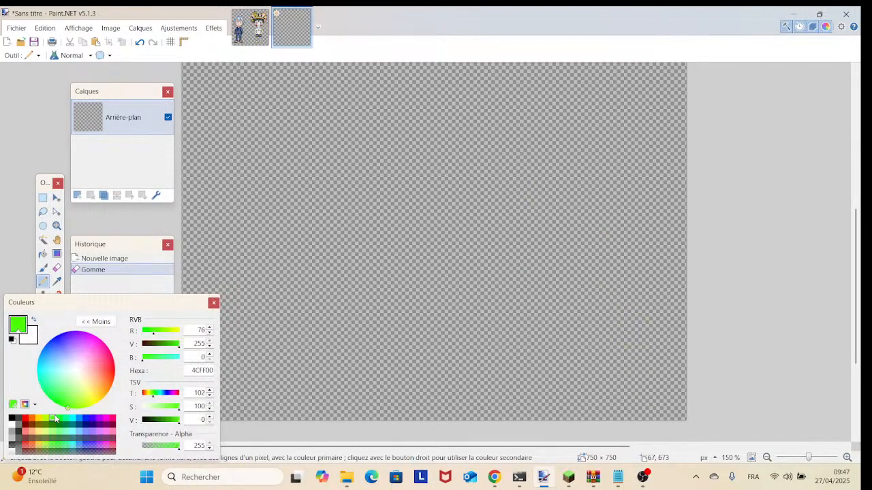
{"action": "left_click", "coordinate": [164, 345]}
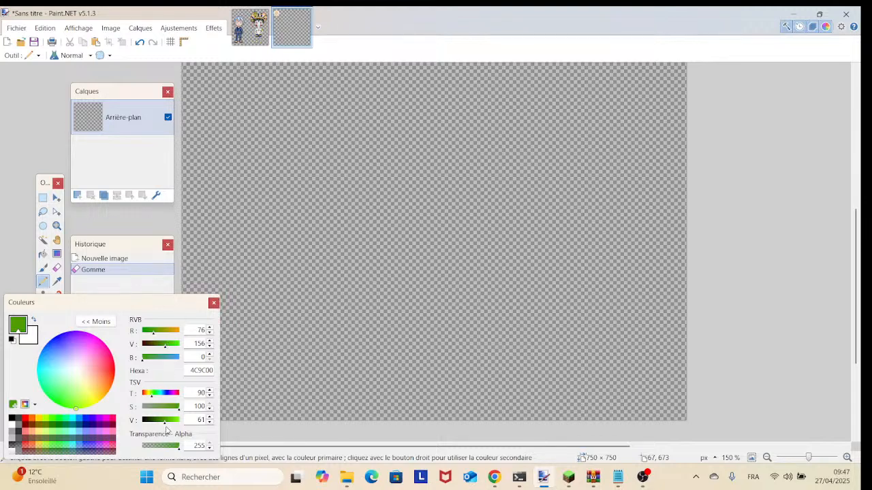
{"action": "left_click", "coordinate": [162, 344]}
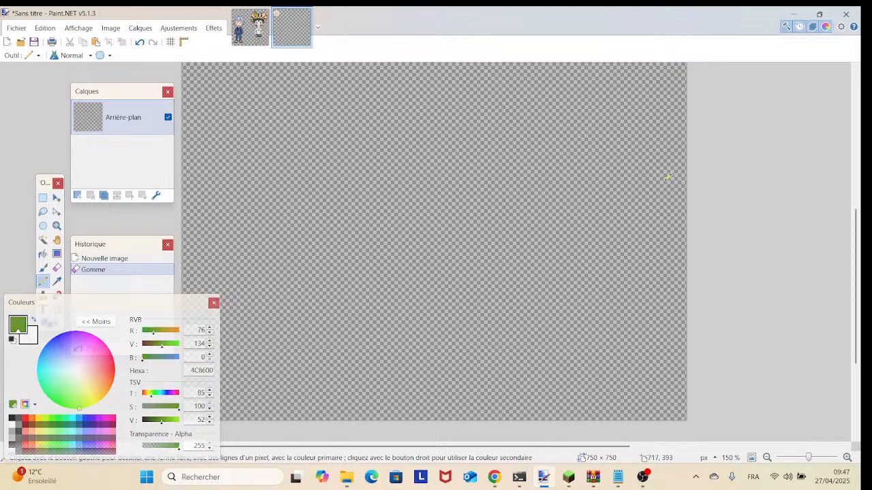
{"action": "scroll", "coordinate": [498, 311], "scroll_direction": "up", "scroll_amount": 5}
{"action": "scroll", "coordinate": [498, 311], "scroll_direction": "right", "scroll_amount": 1}
{"action": "scroll", "coordinate": [485, 356], "scroll_direction": "down", "scroll_amount": 5}
{"action": "left_click_drag", "start_coordinate": [809, 458], "coordinate": [809, 459]}
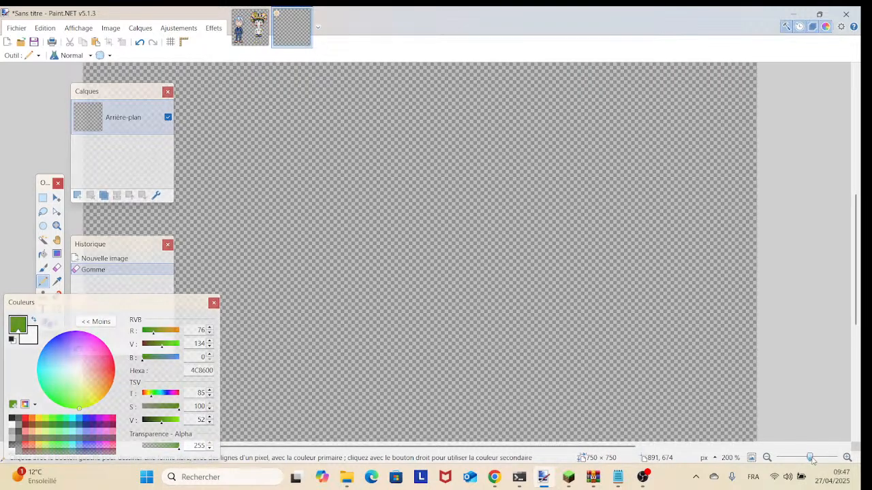
{"action": "mouse_move", "coordinate": [757, 154]}
{"action": "left_mouse_down"}
{"action": "mouse_move", "coordinate": [733, 153]}
{"action": "mouse_move", "coordinate": [618, 210]}
{"action": "left_mouse_up"}
{"action": "left_click", "coordinate": [140, 41]}
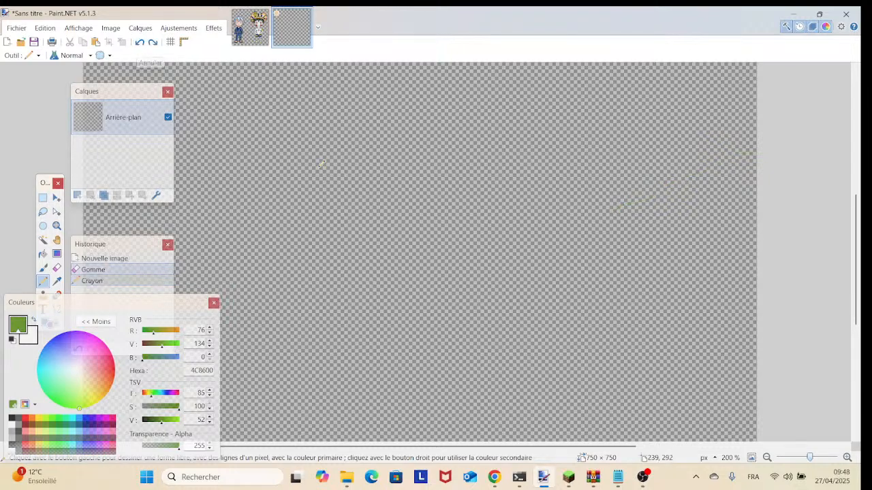
Step: Draw the hill's wavy green lower outline with the Pencil, from a rounded tip near the canvas's middle to its right edge
{"action": "left_click_drag", "start_coordinate": [423, 295], "coordinate": [354, 119]}
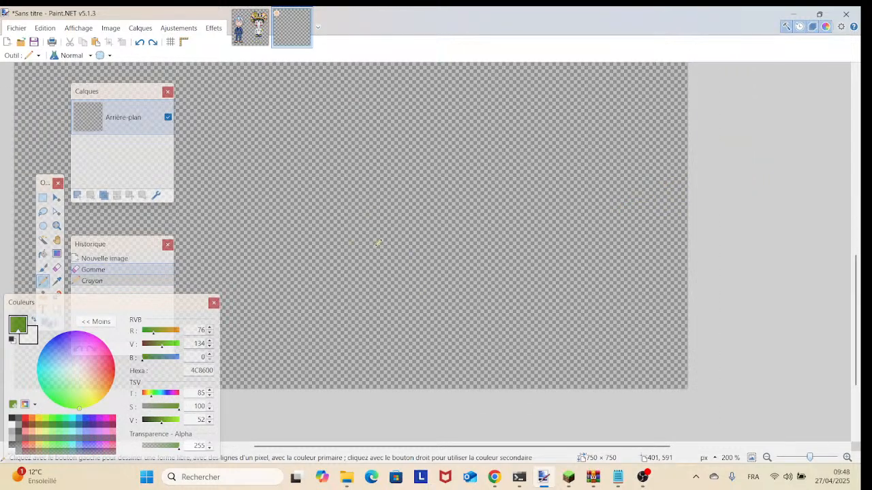
{"action": "mouse_move", "coordinate": [372, 248]}
{"action": "left_mouse_down"}
{"action": "mouse_move", "coordinate": [452, 272]}
{"action": "mouse_move", "coordinate": [641, 296]}
{"action": "mouse_move", "coordinate": [686, 310]}
{"action": "left_mouse_up"}
{"action": "scroll", "coordinate": [390, 278], "scroll_direction": "up", "scroll_amount": 1}
{"action": "mouse_move", "coordinate": [390, 278]}
{"action": "left_mouse_down"}
{"action": "mouse_move", "coordinate": [397, 291]}
{"action": "mouse_move", "coordinate": [497, 276]}
{"action": "mouse_move", "coordinate": [550, 302]}
{"action": "mouse_move", "coordinate": [477, 276]}
{"action": "mouse_move", "coordinate": [470, 265]}
{"action": "mouse_move", "coordinate": [481, 243]}
{"action": "left_mouse_up"}
{"action": "mouse_move", "coordinate": [481, 243]}
{"action": "left_mouse_down"}
{"action": "mouse_move", "coordinate": [336, 310]}
{"action": "mouse_move", "coordinate": [359, 324]}
{"action": "mouse_move", "coordinate": [609, 260]}
{"action": "mouse_move", "coordinate": [626, 240]}
{"action": "mouse_move", "coordinate": [327, 248]}
{"action": "mouse_move", "coordinate": [292, 373]}
{"action": "mouse_move", "coordinate": [306, 344]}
{"action": "mouse_move", "coordinate": [570, 320]}
{"action": "mouse_move", "coordinate": [609, 311]}
{"action": "left_mouse_up"}
{"action": "scroll", "coordinate": [296, 354], "scroll_direction": "up", "scroll_amount": 1}
{"action": "scroll", "coordinate": [300, 346], "scroll_direction": "down", "scroll_amount": 2}
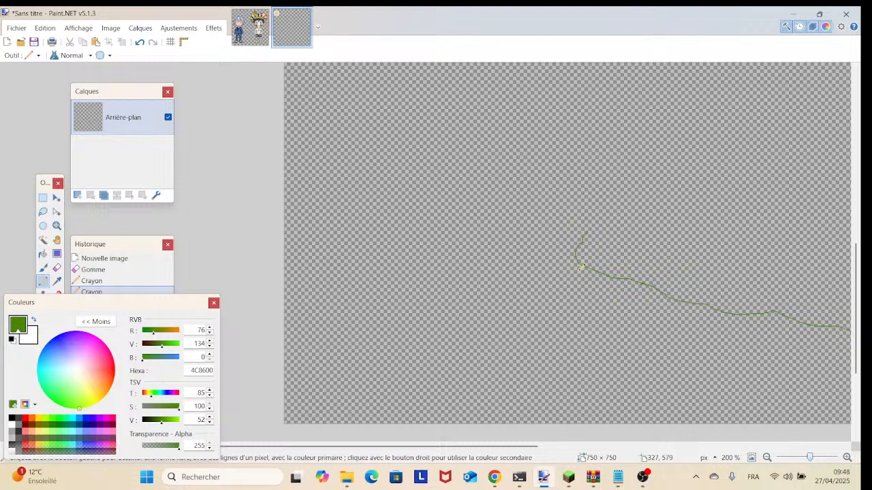
{"action": "mouse_move", "coordinate": [590, 264]}
{"action": "left_mouse_down"}
{"action": "mouse_move", "coordinate": [567, 238]}
{"action": "mouse_move", "coordinate": [590, 224]}
{"action": "mouse_move", "coordinate": [553, 318]}
{"action": "left_mouse_up"}
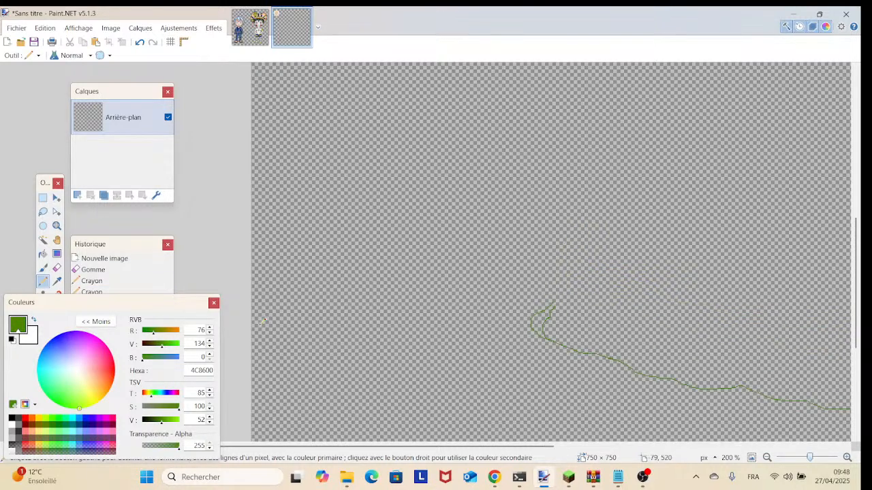
Step: Start the hill's upper outline with a green Pencil line rising to the right from the rounded tip
{"action": "left_click_drag", "start_coordinate": [457, 355], "coordinate": [253, 317]}
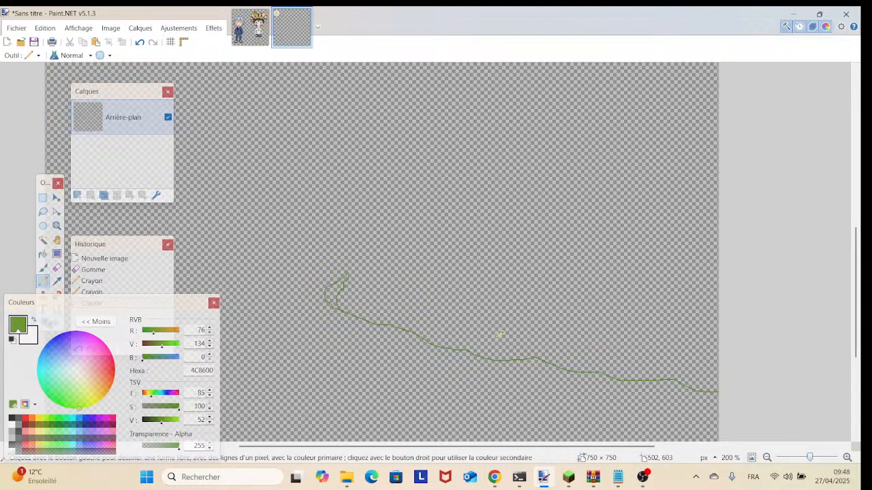
{"action": "left_click_drag", "start_coordinate": [431, 346], "coordinate": [515, 355]}
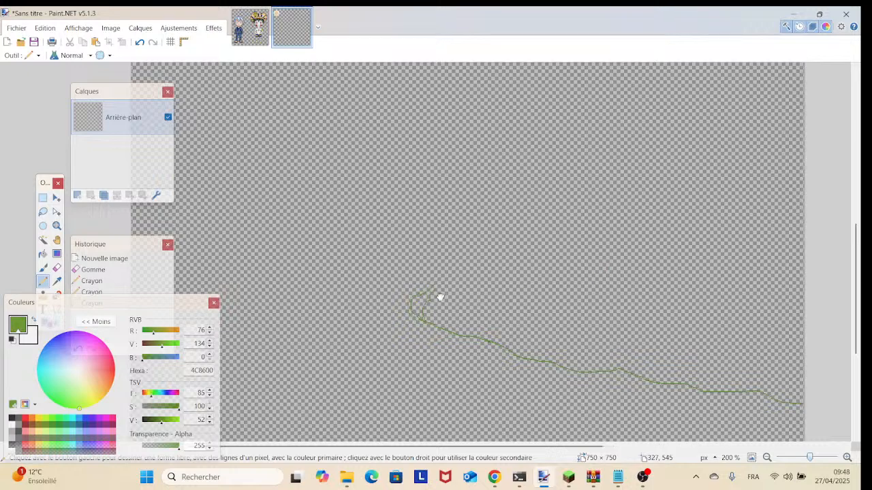
{"action": "left_click_drag", "start_coordinate": [423, 300], "coordinate": [810, 285]}
{"action": "left_click_drag", "start_coordinate": [598, 264], "coordinate": [443, 264]}
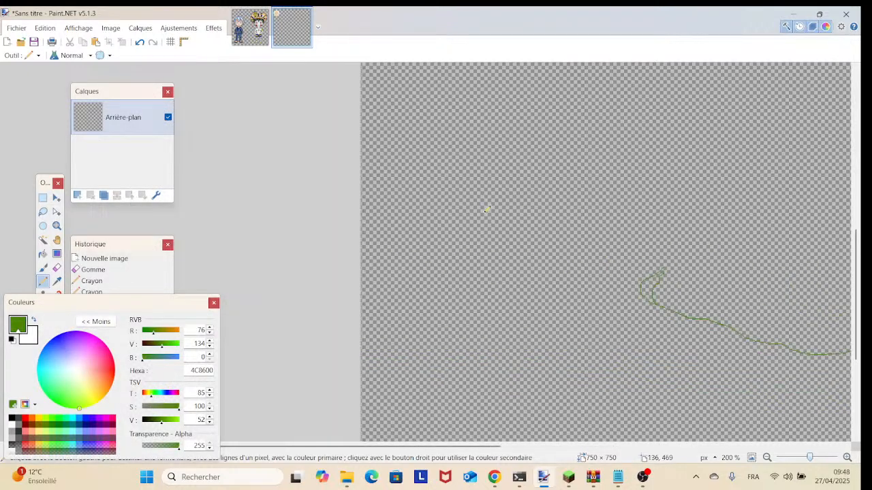
{"action": "left_click_drag", "start_coordinate": [402, 194], "coordinate": [378, 349]}
{"action": "left_click_drag", "start_coordinate": [511, 171], "coordinate": [375, 39]}
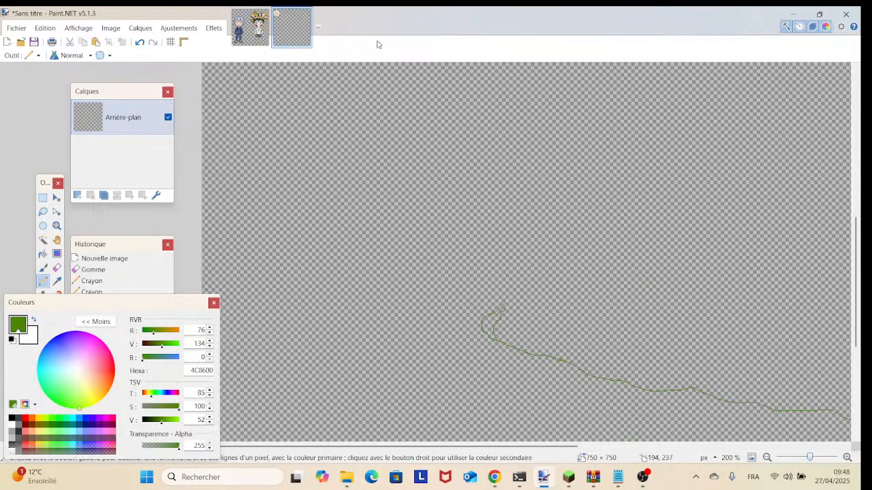
{"action": "left_click_drag", "start_coordinate": [443, 186], "coordinate": [284, 190]}
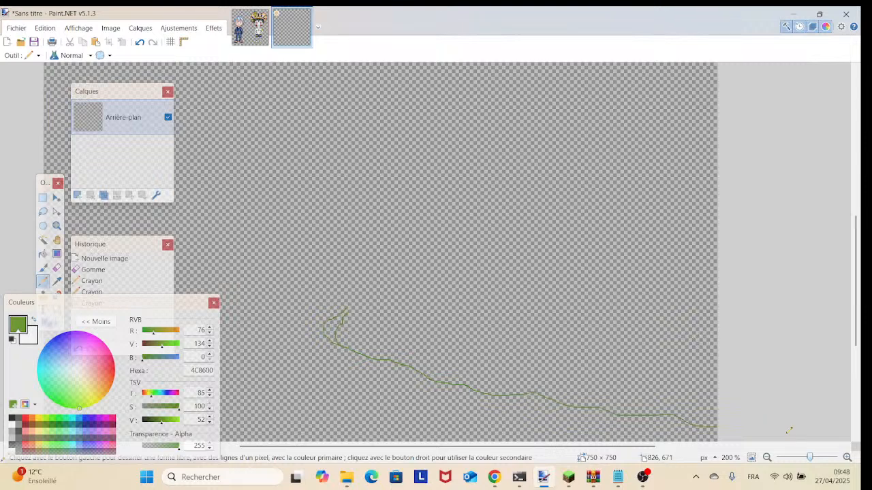
{"action": "left_click_drag", "start_coordinate": [809, 457], "coordinate": [815, 460]}
{"action": "left_click_drag", "start_coordinate": [346, 215], "coordinate": [437, 116]}
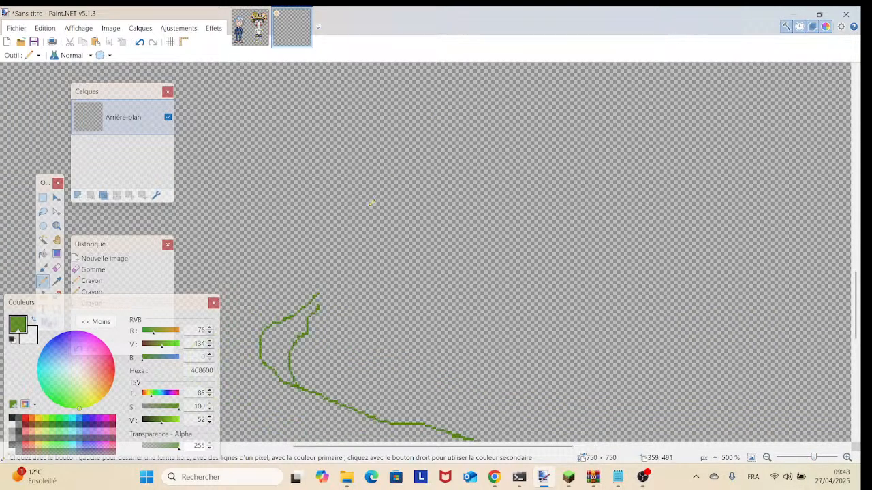
{"action": "mouse_move", "coordinate": [322, 289]}
{"action": "left_mouse_down"}
{"action": "mouse_move", "coordinate": [358, 259]}
{"action": "mouse_move", "coordinate": [428, 242]}
{"action": "mouse_move", "coordinate": [516, 192]}
{"action": "mouse_move", "coordinate": [558, 186]}
{"action": "left_mouse_up"}
Step: Continue the hill's upper outline in green, sloping up to the right edge of the canvas
{"action": "left_click_drag", "start_coordinate": [543, 205], "coordinate": [289, 341]}
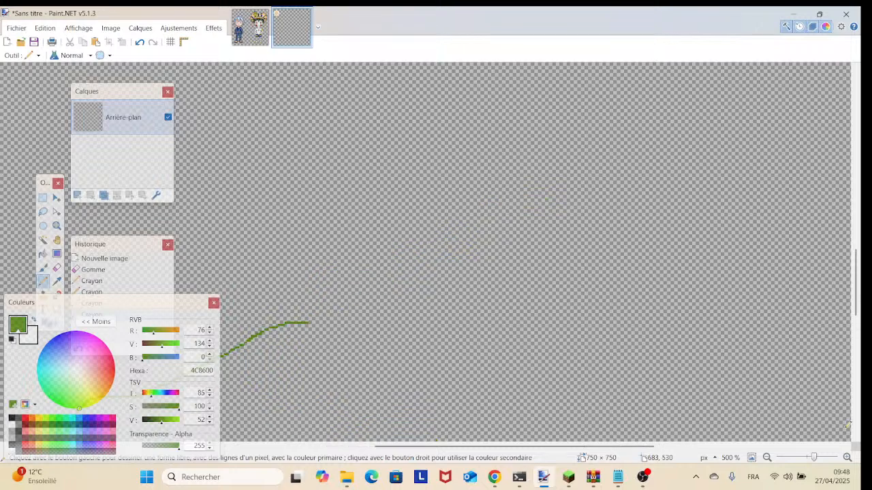
{"action": "mouse_move", "coordinate": [815, 459]}
{"action": "left_mouse_down"}
{"action": "mouse_move", "coordinate": [800, 459]}
{"action": "mouse_move", "coordinate": [808, 459]}
{"action": "left_mouse_up"}
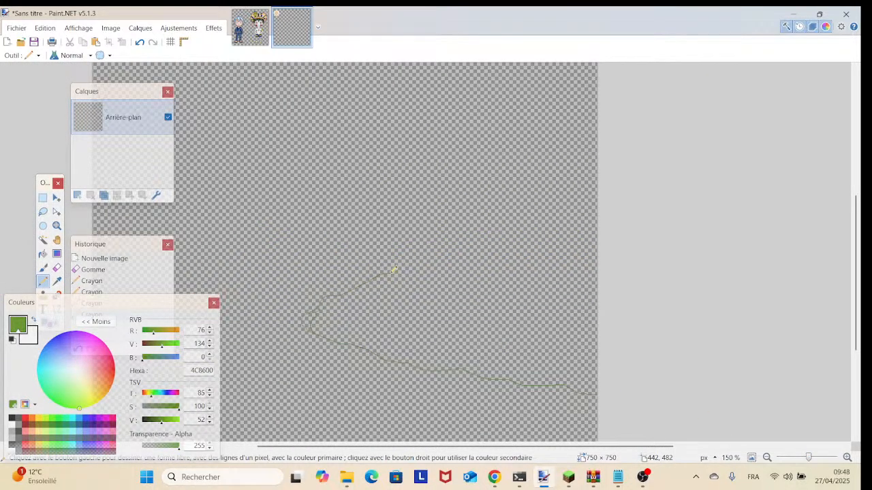
{"action": "left_click_drag", "start_coordinate": [399, 275], "coordinate": [418, 267]}
{"action": "left_click", "coordinate": [141, 44]}
{"action": "mouse_move", "coordinate": [393, 269]}
{"action": "left_mouse_down"}
{"action": "mouse_move", "coordinate": [530, 229]}
{"action": "mouse_move", "coordinate": [600, 190]}
{"action": "left_mouse_up"}
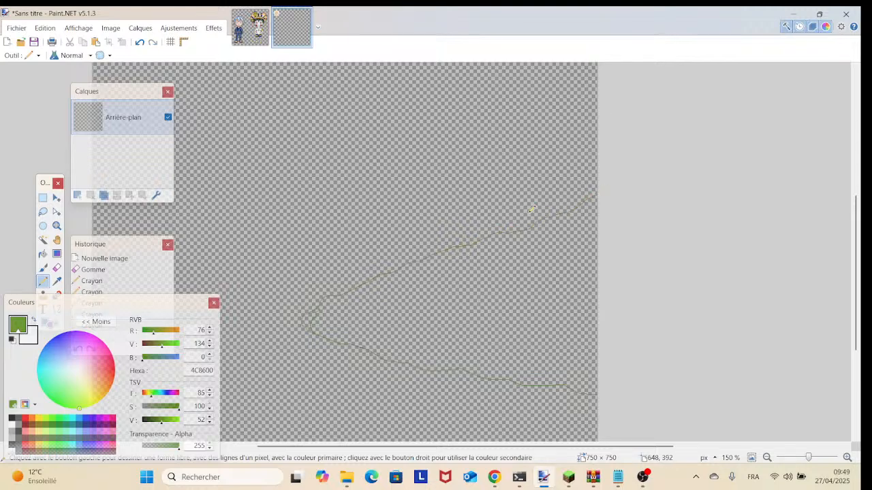
Step: Touch up a joint in the hill's lower outline near the canvas's right side with a short green Pencil stroke
{"action": "left_click_drag", "start_coordinate": [532, 209], "coordinate": [570, 146]}
{"action": "left_click_drag", "start_coordinate": [439, 233], "coordinate": [454, 213]}
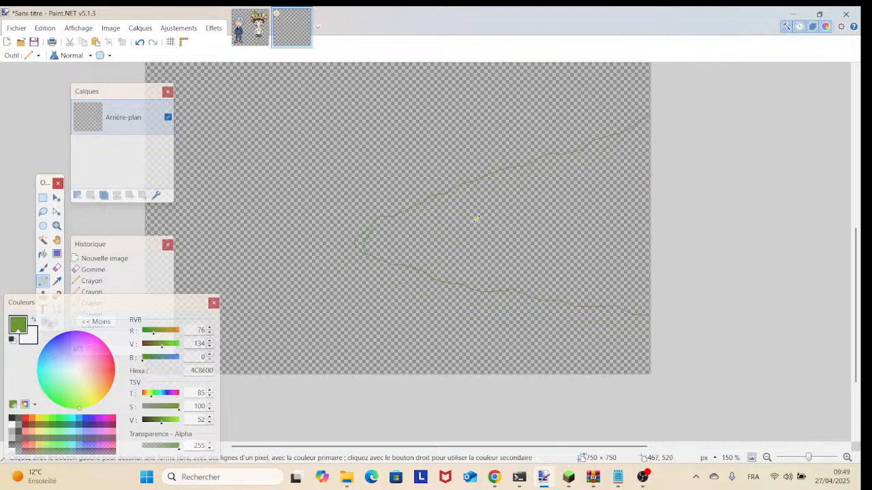
{"action": "left_click_drag", "start_coordinate": [809, 457], "coordinate": [816, 458]}
{"action": "mouse_move", "coordinate": [418, 238]}
{"action": "left_mouse_down"}
{"action": "mouse_move", "coordinate": [439, 254]}
{"action": "mouse_move", "coordinate": [463, 213]}
{"action": "mouse_move", "coordinate": [409, 126]}
{"action": "left_mouse_up"}
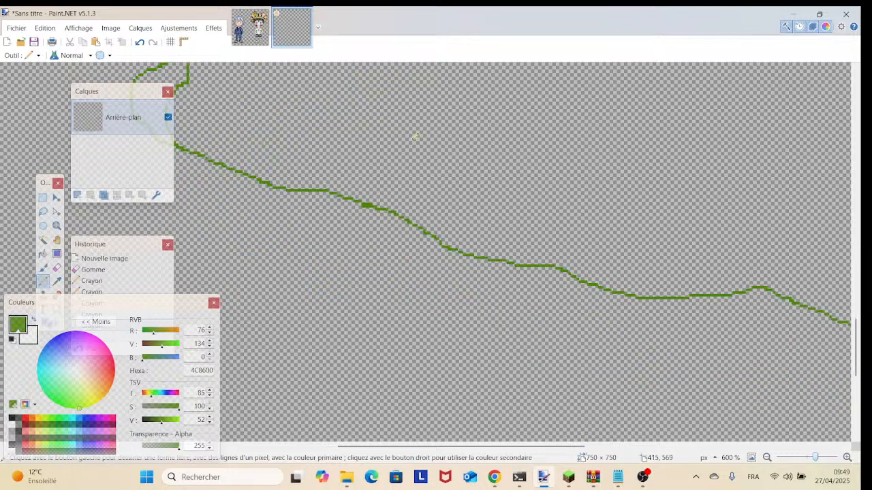
{"action": "left_click_drag", "start_coordinate": [494, 286], "coordinate": [156, 246]}
{"action": "left_click_drag", "start_coordinate": [440, 232], "coordinate": [307, 264]}
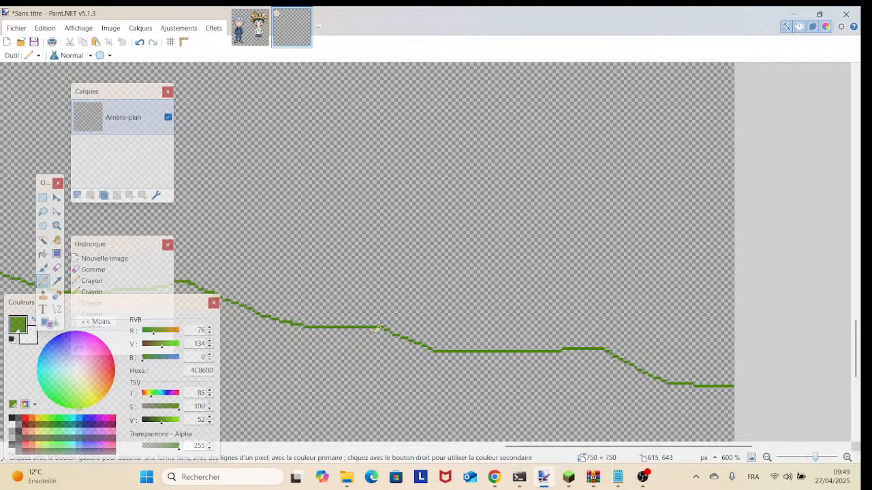
{"action": "left_click_drag", "start_coordinate": [382, 327], "coordinate": [390, 326]}
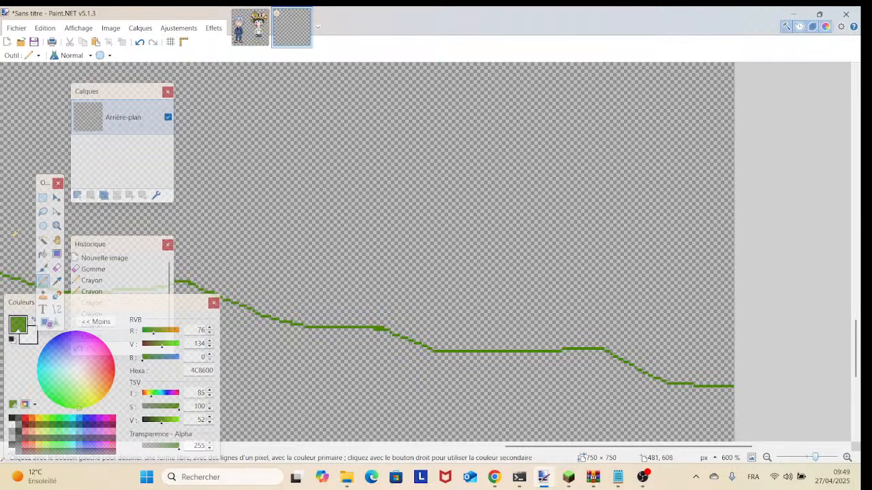
Step: Fill the enclosed hill outline with solid green 4C8600 using the Paint Bucket
{"action": "left_click", "coordinate": [290, 215]}
{"action": "left_click_drag", "start_coordinate": [401, 235], "coordinate": [773, 335]}
{"action": "left_click_drag", "start_coordinate": [317, 286], "coordinate": [403, 378]}
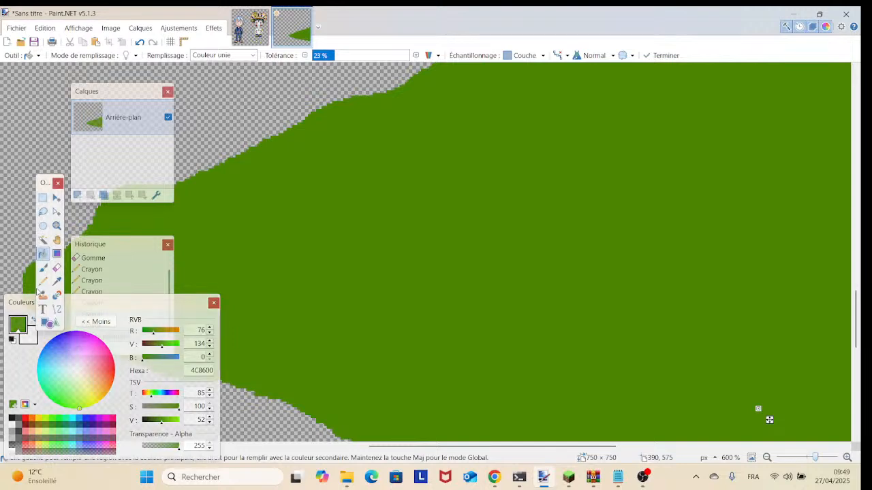
Step: Examine the filled green hill's upper and lower edges and its tip with the Pencil active
{"action": "left_click", "coordinate": [43, 282]}
{"action": "mouse_move", "coordinate": [810, 458]}
{"action": "left_mouse_down"}
{"action": "mouse_move", "coordinate": [796, 456]}
{"action": "mouse_move", "coordinate": [812, 458]}
{"action": "left_mouse_up"}
{"action": "left_click_drag", "start_coordinate": [551, 346], "coordinate": [637, 301]}
{"action": "left_click_drag", "start_coordinate": [311, 311], "coordinate": [116, 315]}
{"action": "left_click_drag", "start_coordinate": [647, 253], "coordinate": [298, 412]}
{"action": "left_click_drag", "start_coordinate": [426, 280], "coordinate": [603, 209]}
{"action": "left_click_drag", "start_coordinate": [344, 297], "coordinate": [313, 441]}
{"action": "left_click_drag", "start_coordinate": [490, 211], "coordinate": [531, 155]}
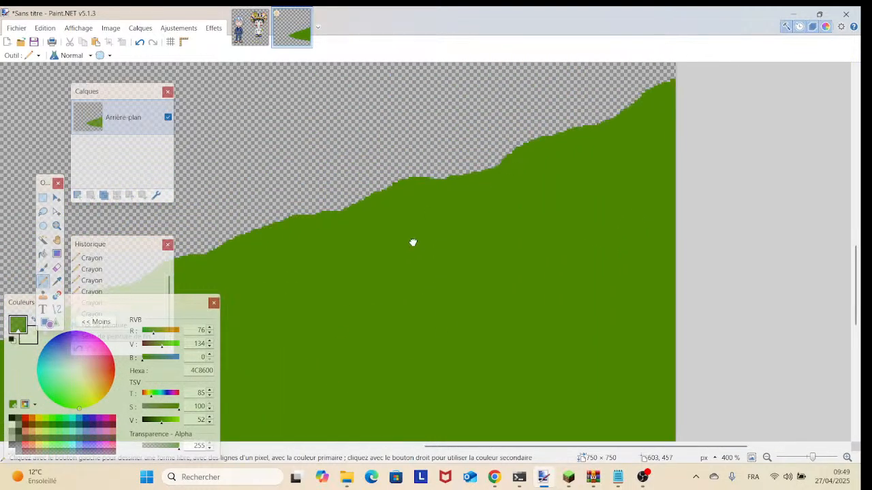
{"action": "left_click_drag", "start_coordinate": [412, 241], "coordinate": [660, 130]}
{"action": "left_click_drag", "start_coordinate": [630, 235], "coordinate": [622, 182]}
{"action": "left_click_drag", "start_coordinate": [555, 226], "coordinate": [633, 180]}
{"action": "left_click_drag", "start_coordinate": [411, 208], "coordinate": [570, 125]}
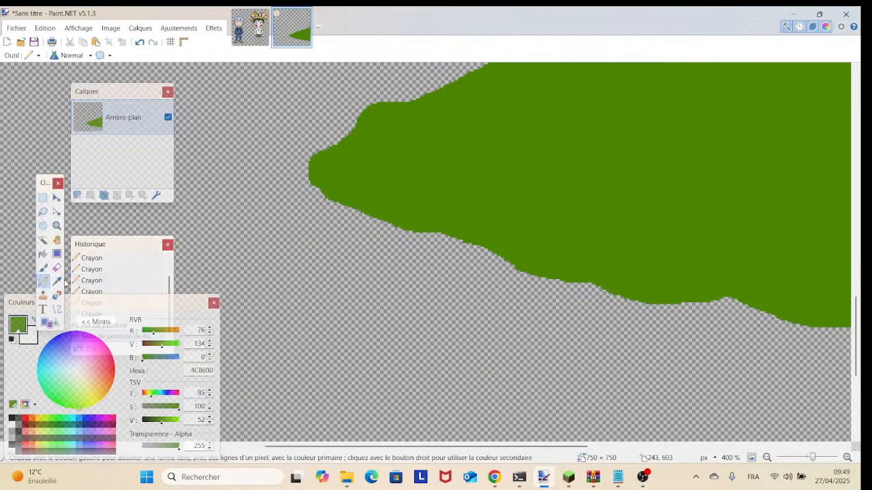
{"action": "left_click", "coordinate": [800, 459]}
{"action": "left_click_drag", "start_coordinate": [799, 461], "coordinate": [814, 456]}
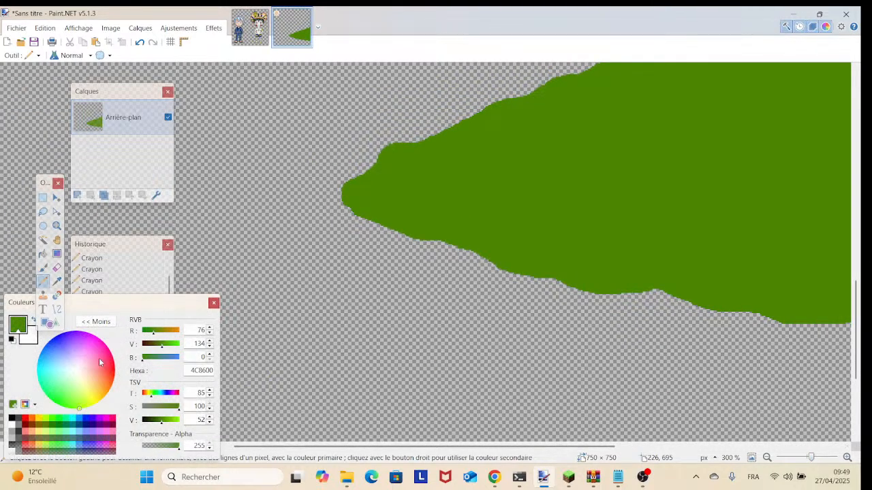
Step: Set the primary colour to brown 7F6A00 and draw a wavy Pencil line from the hill's tip down to the canvas's bottom edge
{"action": "left_click", "coordinate": [28, 426]}
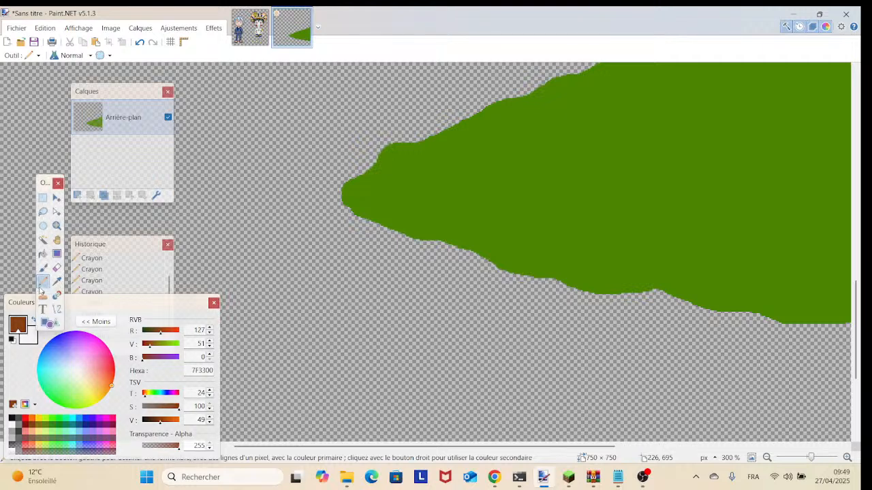
{"action": "left_click", "coordinate": [38, 426]}
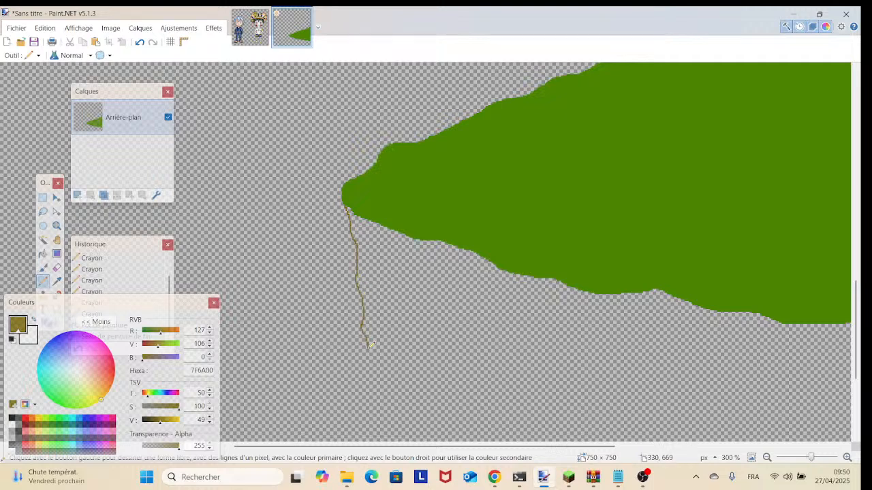
{"action": "left_click_drag", "start_coordinate": [368, 363], "coordinate": [332, 231]}
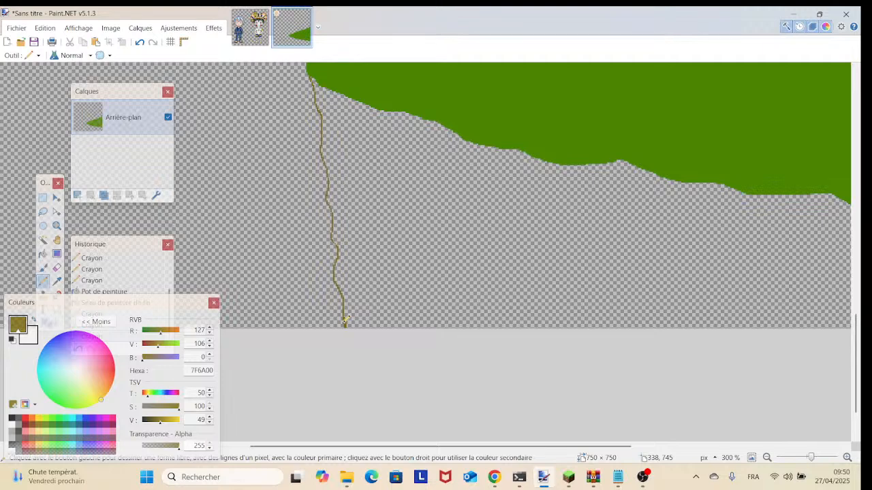
Step: Fill the area enclosed beneath the green hill with solid brown 7F6A00 using the Paint Bucket
{"action": "scroll", "coordinate": [339, 284], "scroll_direction": "up", "scroll_amount": 2}
{"action": "scroll", "coordinate": [338, 284], "scroll_direction": "right", "scroll_amount": 2}
{"action": "scroll", "coordinate": [338, 284], "scroll_direction": "down", "scroll_amount": 1}
{"action": "left_click", "coordinate": [43, 253]}
{"action": "left_click", "coordinate": [399, 306]}
{"action": "scroll", "coordinate": [467, 302], "scroll_direction": "left", "scroll_amount": 2}
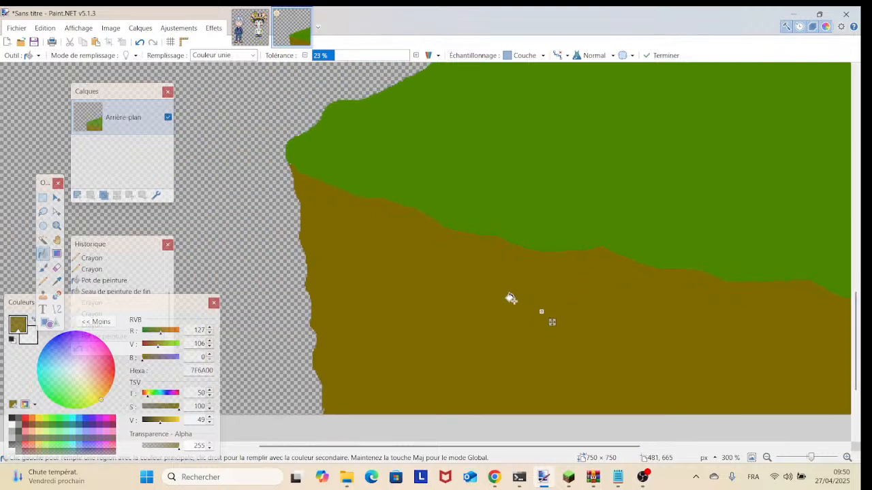
Step: Examine the brown cliff's lower edge at the canvas bottom up close with the Pencil active, and review the whole drawing
{"action": "scroll", "coordinate": [814, 420], "scroll_direction": "down", "scroll_amount": 3}
{"action": "scroll", "coordinate": [814, 421], "scroll_direction": "left", "scroll_amount": 1}
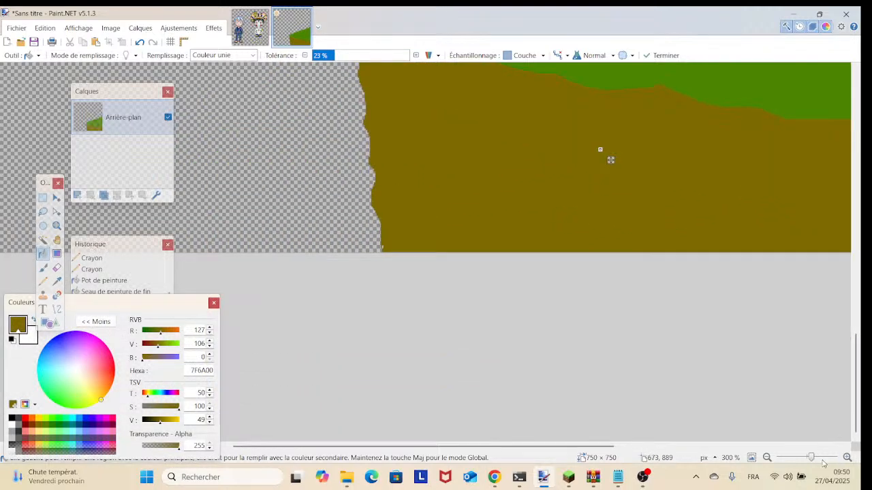
{"action": "left_click_drag", "start_coordinate": [812, 457], "coordinate": [824, 458]}
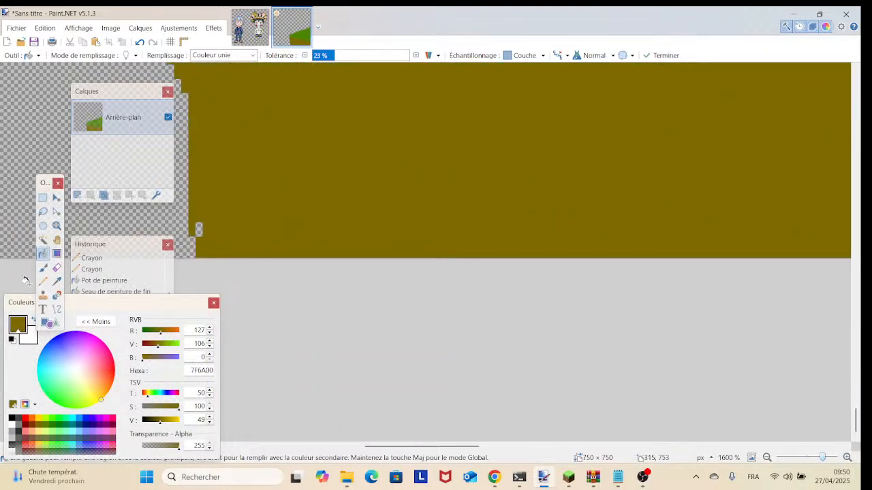
{"action": "left_click", "coordinate": [43, 281]}
{"action": "scroll", "coordinate": [368, 243], "scroll_direction": "left", "scroll_amount": 1}
{"action": "scroll", "coordinate": [368, 243], "scroll_direction": "up", "scroll_amount": 1}
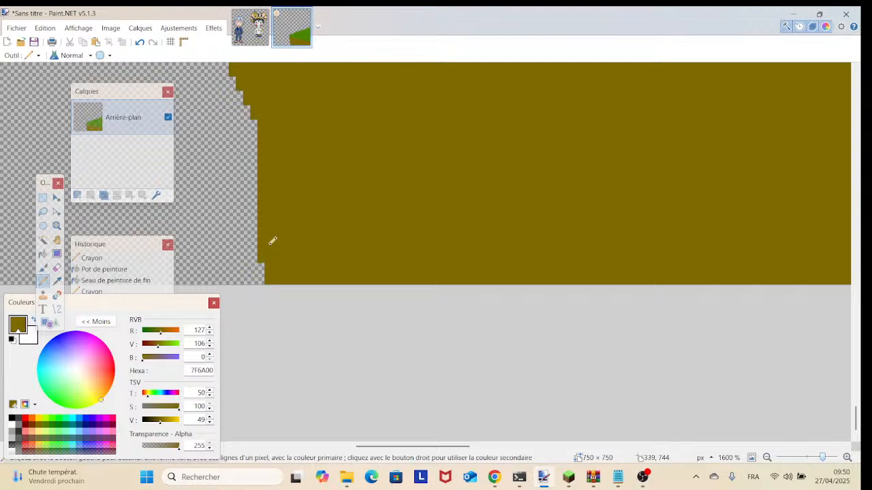
{"action": "left_click_drag", "start_coordinate": [824, 457], "coordinate": [807, 458]}
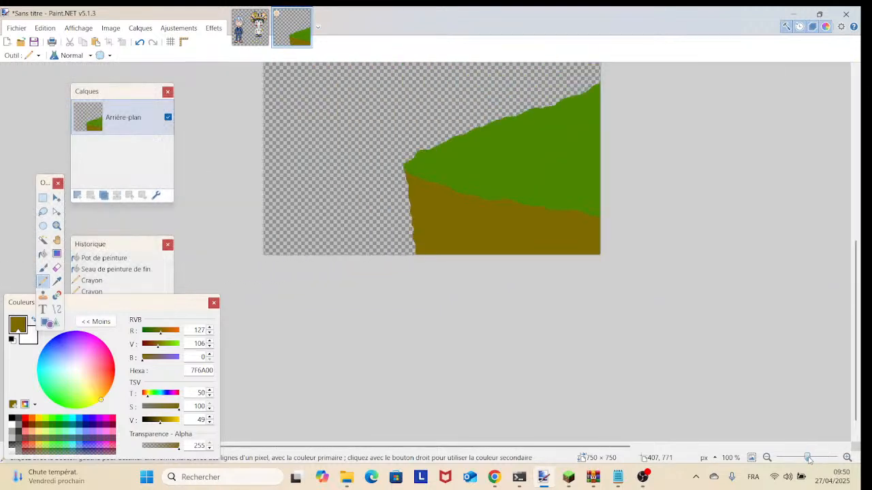
{"action": "scroll", "coordinate": [600, 237], "scroll_direction": "up", "scroll_amount": 4}
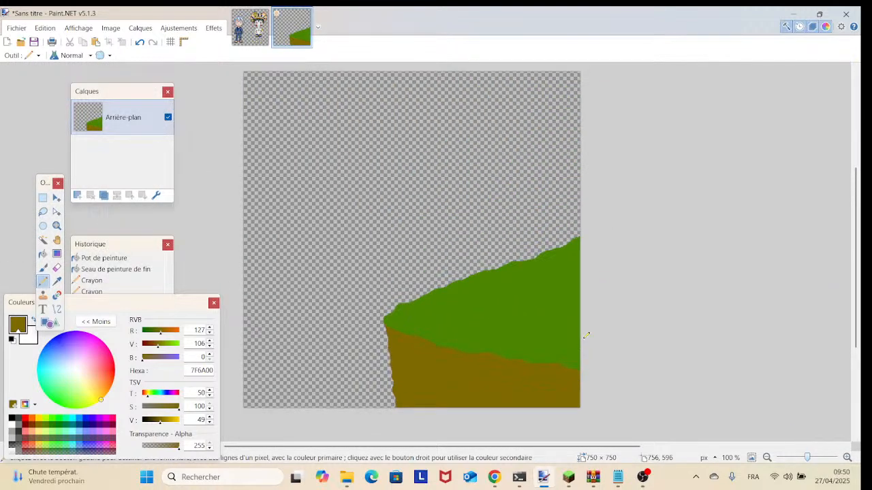
{"action": "mouse_move", "coordinate": [576, 346]}
{"action": "left_mouse_down"}
{"action": "mouse_move", "coordinate": [568, 273]}
{"action": "mouse_move", "coordinate": [532, 320]}
{"action": "mouse_move", "coordinate": [586, 345]}
{"action": "left_mouse_up"}
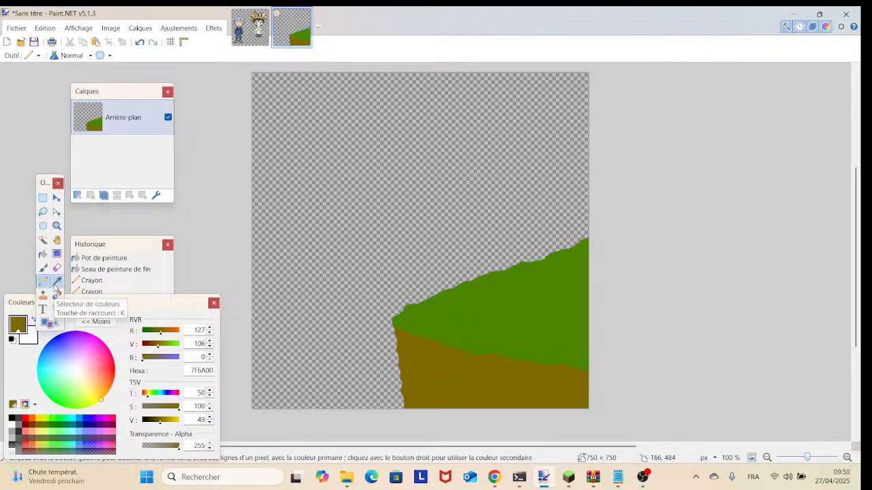
Step: Set the primary colour to blue 0094FF and make the Pencil the active tool
{"action": "left_click", "coordinate": [56, 282]}
{"action": "left_click", "coordinate": [73, 420]}
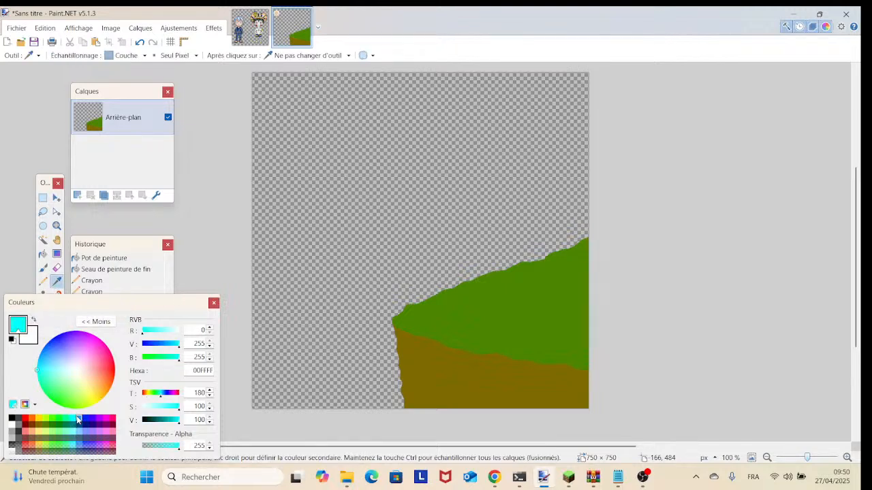
{"action": "left_click", "coordinate": [77, 420]}
{"action": "left_click", "coordinate": [43, 282]}
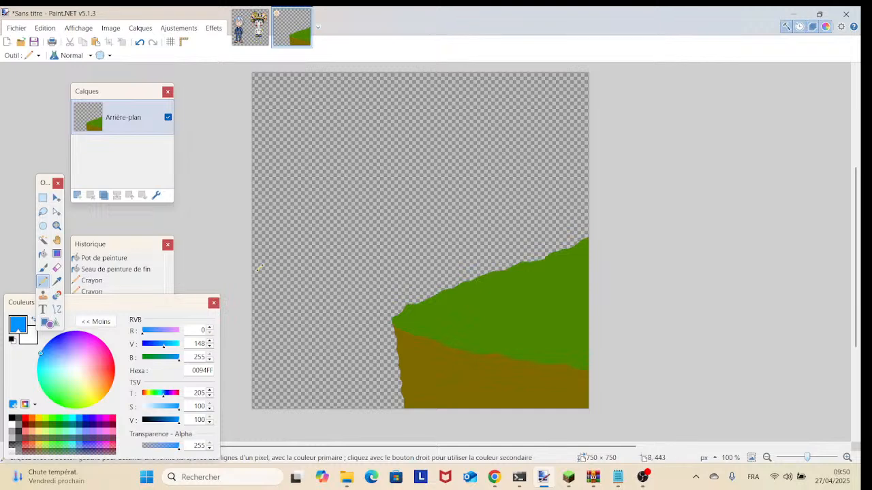
Step: Select a horizontal row of 750 × 1 px across the full canvas width, crossing the green hill near its top
{"action": "left_click_drag", "start_coordinate": [807, 457], "coordinate": [813, 459]}
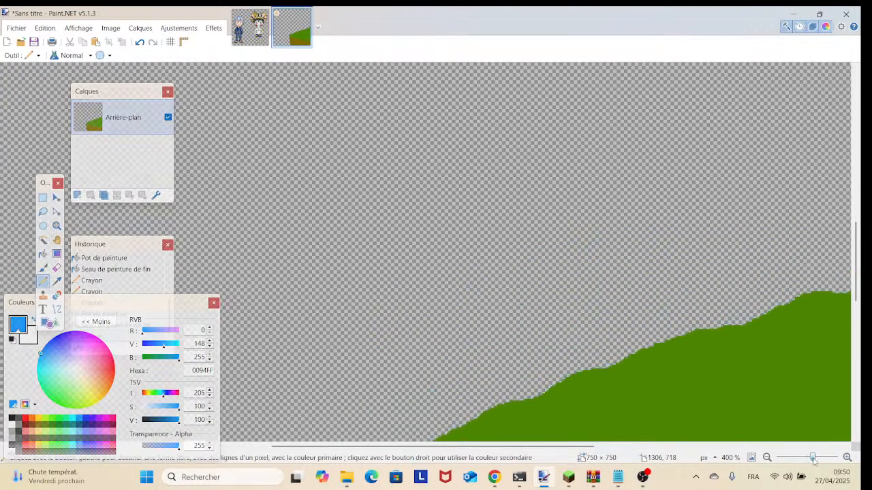
{"action": "scroll", "coordinate": [576, 338], "scroll_direction": "left", "scroll_amount": 10}
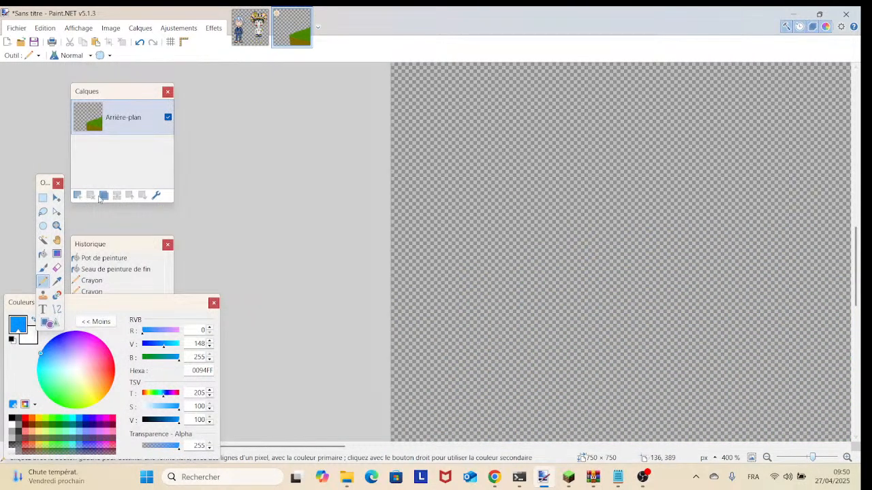
{"action": "left_click", "coordinate": [41, 198]}
{"action": "left_click_drag", "start_coordinate": [393, 195], "coordinate": [859, 195]}
{"action": "scroll", "coordinate": [445, 228], "scroll_direction": "left", "scroll_amount": 10}
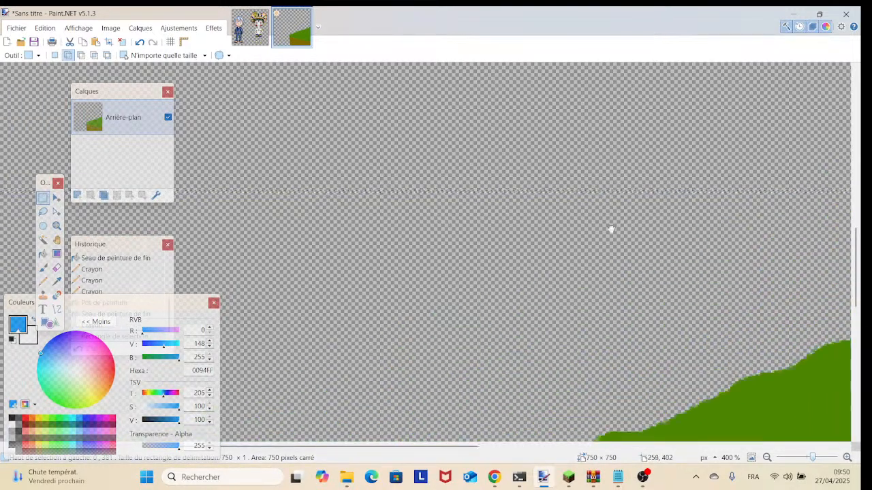
Step: Inspect the one-pixel-high selection along the canvas width up to where it meets the green hill
{"action": "left_click_drag", "start_coordinate": [812, 460], "coordinate": [824, 457]}
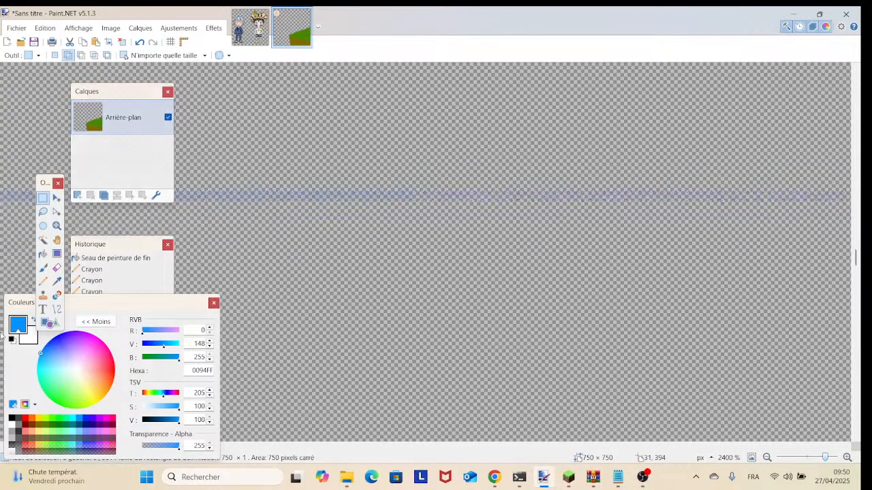
{"action": "left_click_drag", "start_coordinate": [658, 274], "coordinate": [633, 298]}
{"action": "left_click_drag", "start_coordinate": [724, 259], "coordinate": [327, 227]}
{"action": "left_click_drag", "start_coordinate": [749, 208], "coordinate": [286, 239]}
{"action": "left_click_drag", "start_coordinate": [625, 159], "coordinate": [86, 171]}
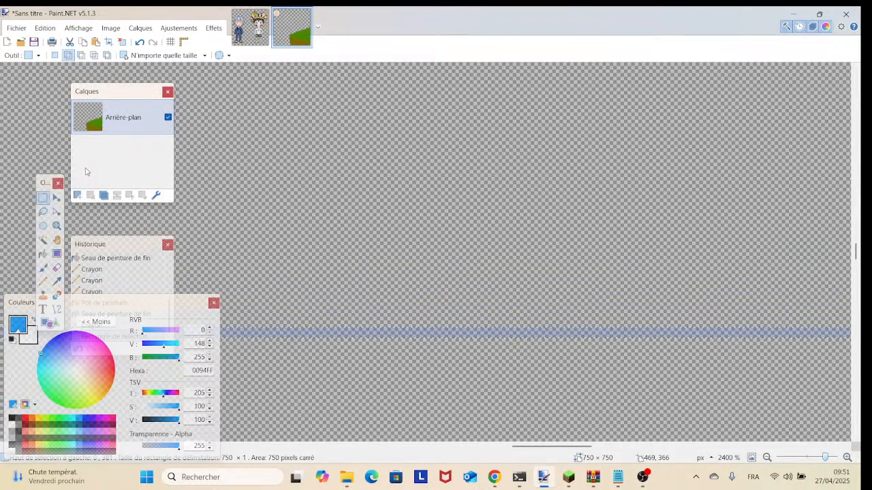
{"action": "left_click_drag", "start_coordinate": [715, 187], "coordinate": [347, 148]}
{"action": "left_click_drag", "start_coordinate": [592, 83], "coordinate": [170, 91]}
{"action": "left_click_drag", "start_coordinate": [762, 226], "coordinate": [204, 186]}
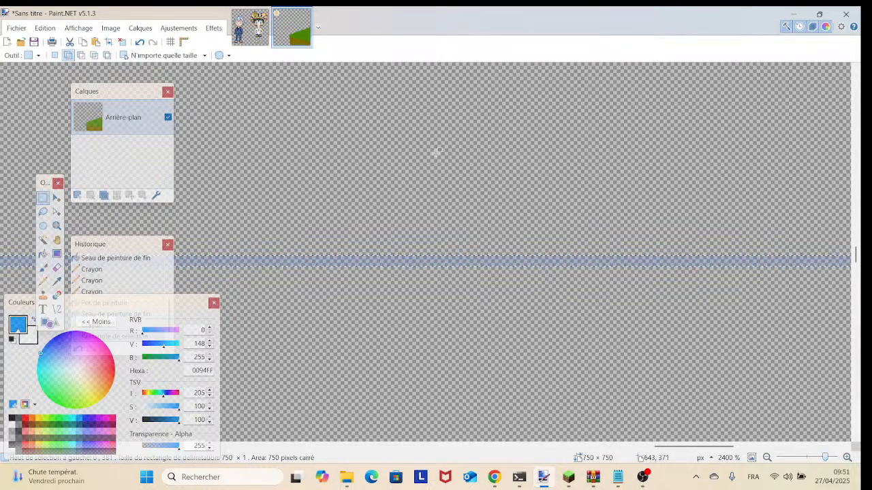
{"action": "left_click_drag", "start_coordinate": [688, 235], "coordinate": [300, 202]}
{"action": "left_click_drag", "start_coordinate": [727, 211], "coordinate": [435, 210]}
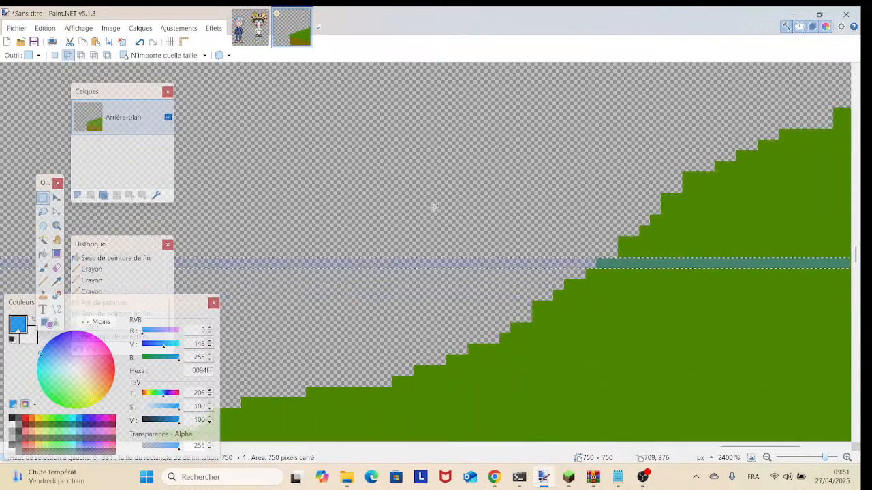
Step: Fill the selected row and the empty area beneath it, beside the hill and cliff, with solid blue 0094FF using the Paint Bucket
{"action": "left_click", "coordinate": [42, 253]}
{"action": "left_click", "coordinate": [392, 261]}
{"action": "scroll", "coordinate": [388, 228], "scroll_direction": "down", "scroll_amount": 1}
{"action": "scroll", "coordinate": [389, 227], "scroll_direction": "left", "scroll_amount": 5}
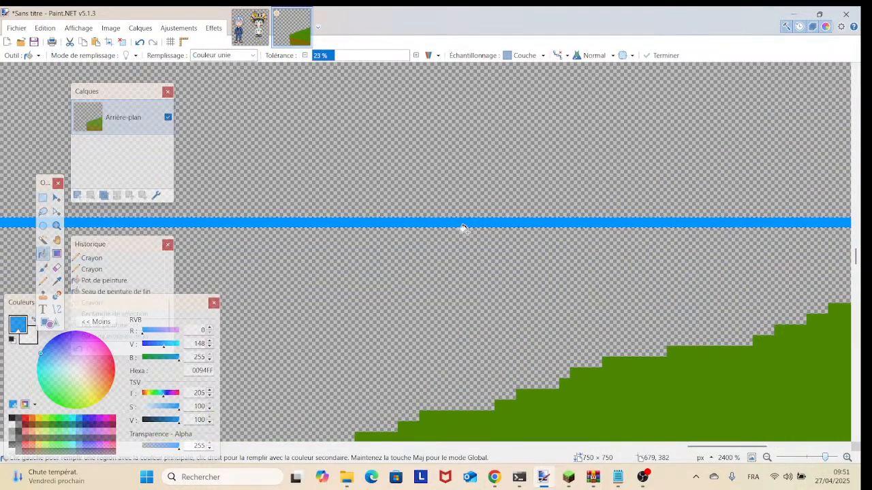
{"action": "left_click", "coordinate": [241, 246]}
{"action": "scroll", "coordinate": [685, 373], "scroll_direction": "down", "scroll_amount": 1}
{"action": "scroll", "coordinate": [686, 373], "scroll_direction": "left", "scroll_amount": 3}
{"action": "scroll", "coordinate": [686, 373], "scroll_direction": "down", "scroll_amount": 14}
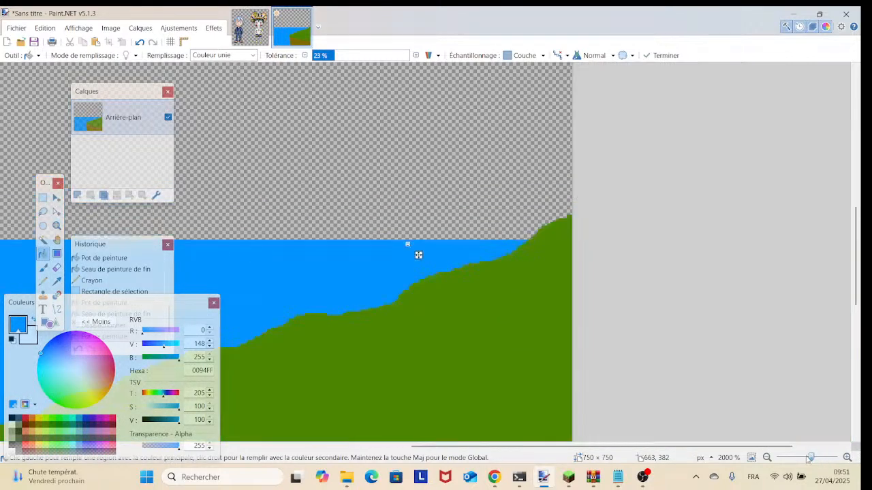
Step: Lower the primary colour's saturation to 52 for light blue 7AC7FF and fill the empty sky above the sea
{"action": "left_click", "coordinate": [43, 281]}
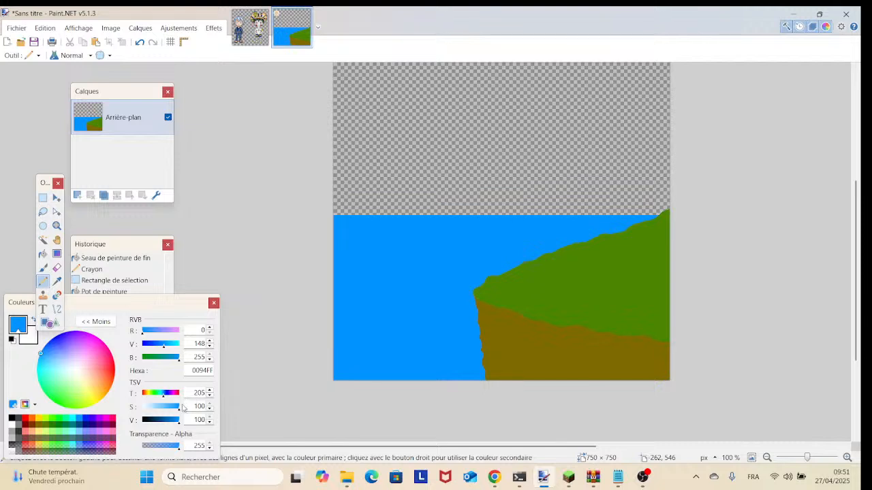
{"action": "left_click_drag", "start_coordinate": [174, 408], "coordinate": [161, 408]}
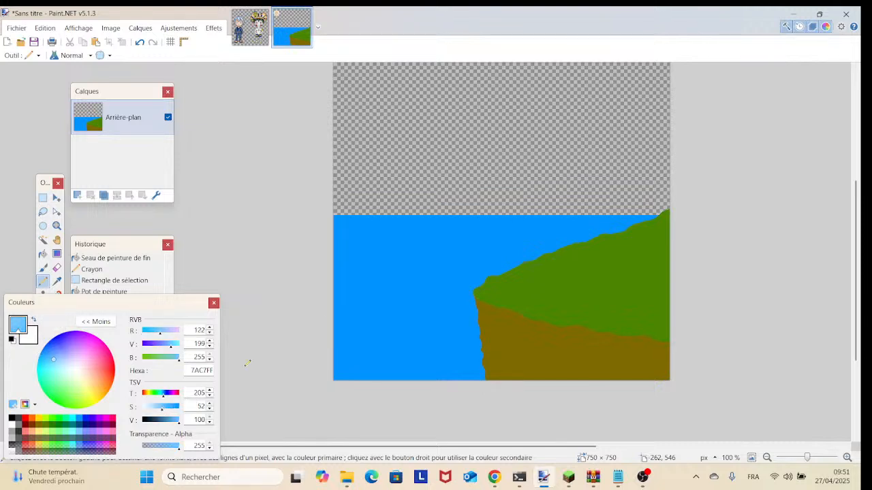
{"action": "scroll", "coordinate": [319, 372], "scroll_direction": "up", "scroll_amount": 1}
{"action": "left_click", "coordinate": [42, 253]}
{"action": "left_click", "coordinate": [451, 184]}
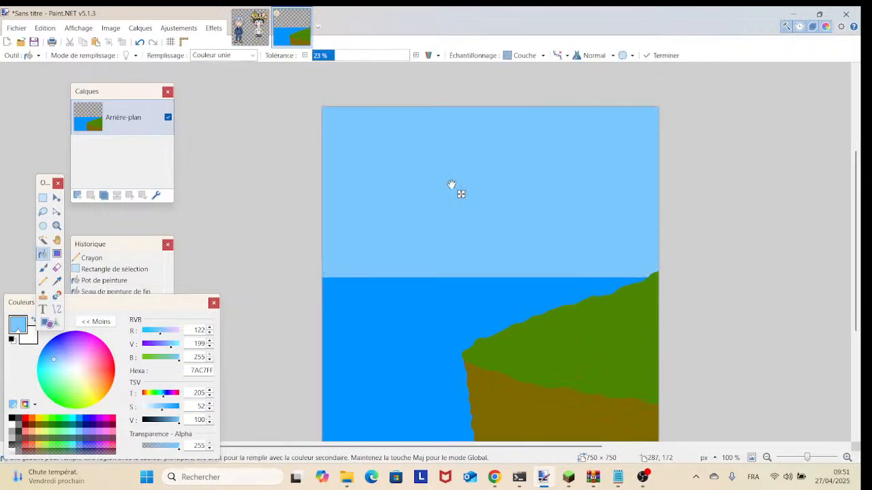
Step: Review the sky against the sea and hill, and undo the light blue sky fill
{"action": "left_click", "coordinate": [54, 283]}
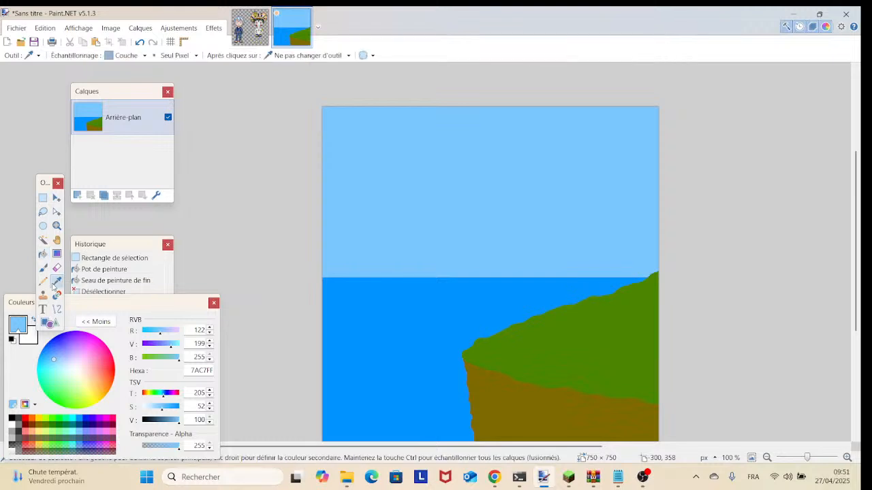
{"action": "scroll", "coordinate": [431, 251], "scroll_direction": "up", "scroll_amount": 2}
{"action": "scroll", "coordinate": [432, 252], "scroll_direction": "down", "scroll_amount": 1}
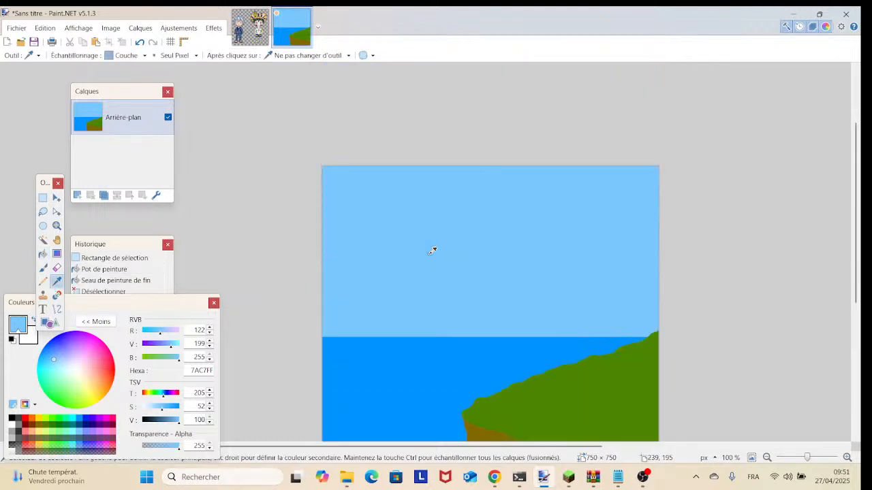
{"action": "scroll", "coordinate": [633, 231], "scroll_direction": "down", "scroll_amount": 2}
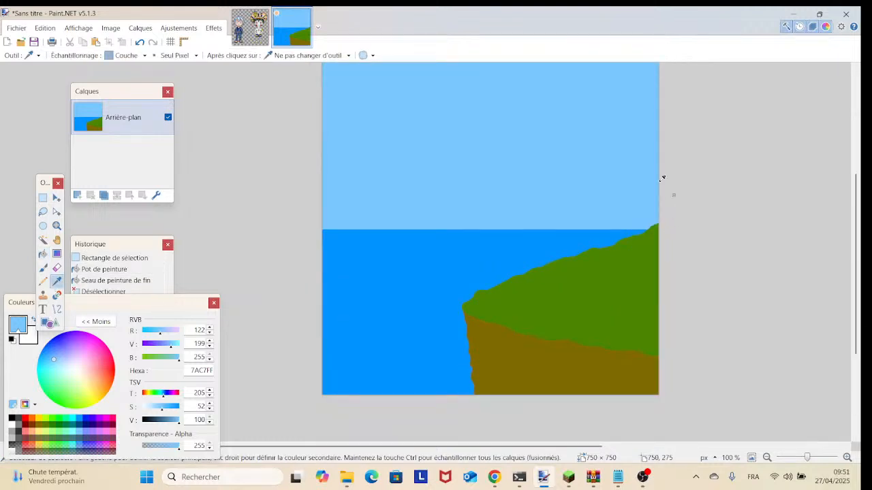
{"action": "left_click_drag", "start_coordinate": [637, 200], "coordinate": [589, 244]}
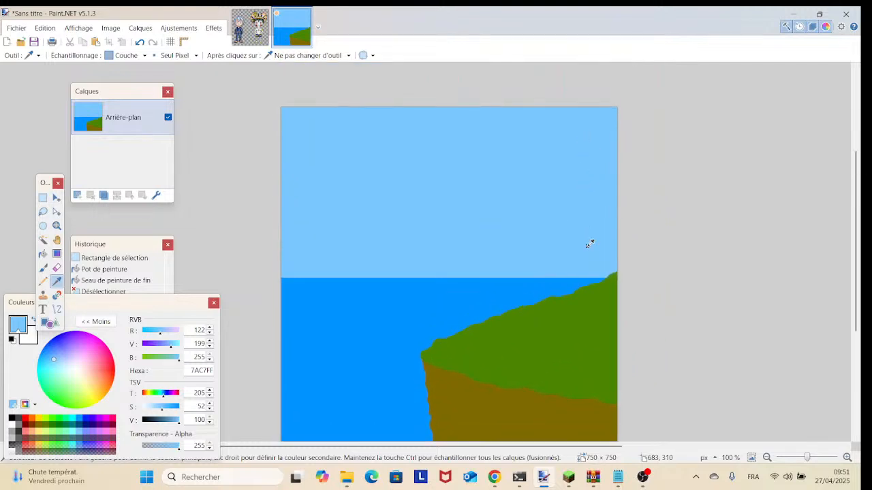
{"action": "left_click", "coordinate": [138, 42]}
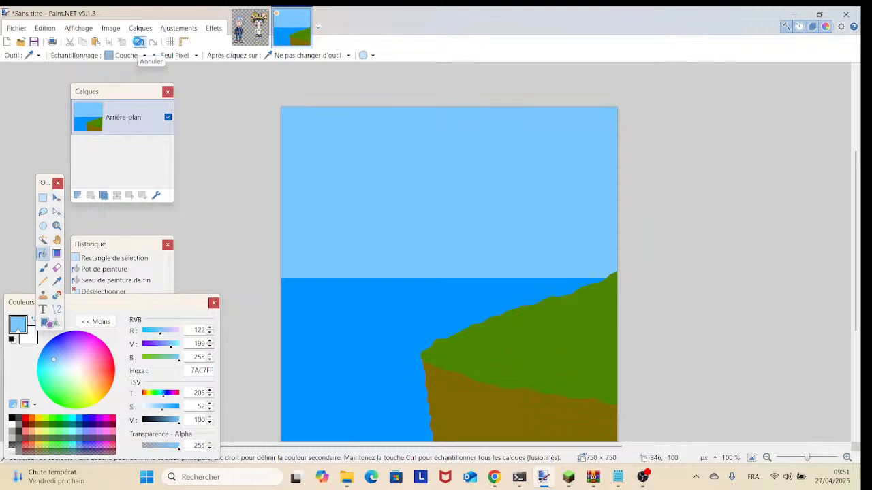
{"action": "left_click", "coordinate": [138, 42]}
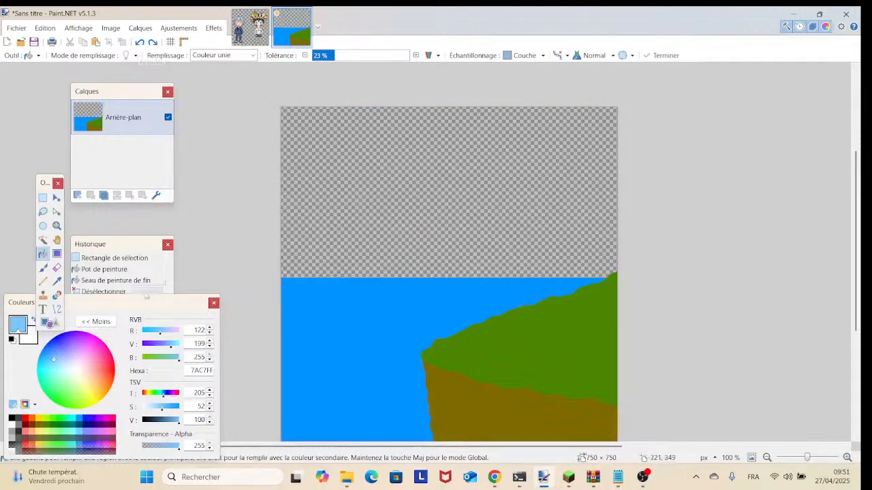
Step: Sample the sea's blue 0094FF as the primary colour with the Color Picker
{"action": "left_click", "coordinate": [43, 281]}
{"action": "left_click", "coordinate": [374, 122]}
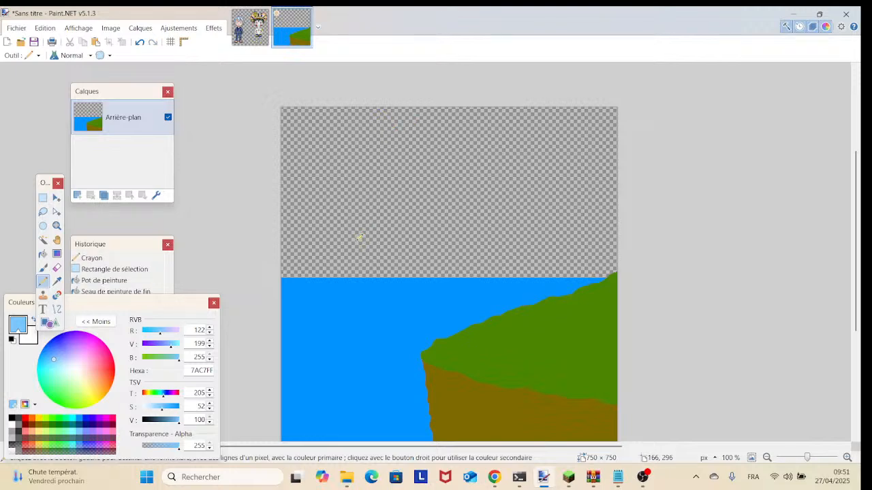
{"action": "left_click", "coordinate": [57, 281]}
{"action": "left_click", "coordinate": [418, 333]}
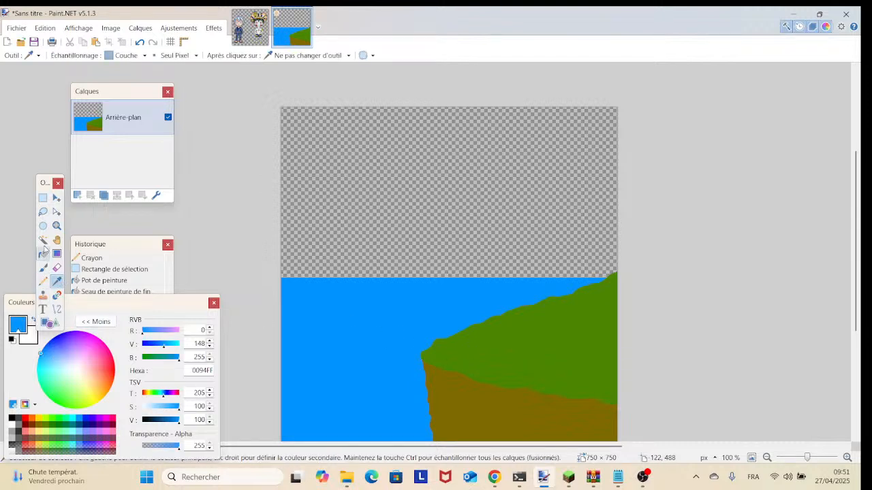
{"action": "left_click", "coordinate": [43, 197]}
{"action": "left_click_drag", "start_coordinate": [298, 252], "coordinate": [522, 107]}
{"action": "left_click", "coordinate": [811, 458]}
{"action": "scroll", "coordinate": [436, 278], "scroll_direction": "up", "scroll_amount": 6}
{"action": "left_click_drag", "start_coordinate": [416, 274], "coordinate": [620, 265]}
{"action": "scroll", "coordinate": [532, 243], "scroll_direction": "down", "scroll_amount": 1}
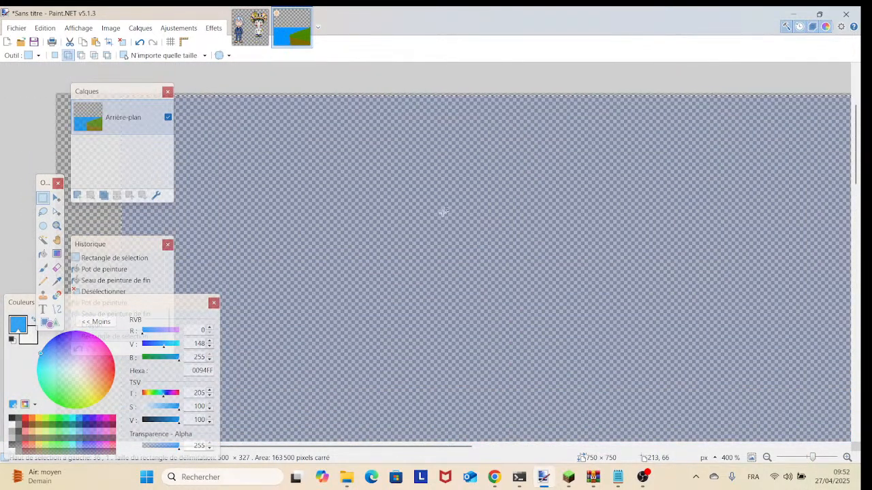
{"action": "left_click", "coordinate": [615, 294]}
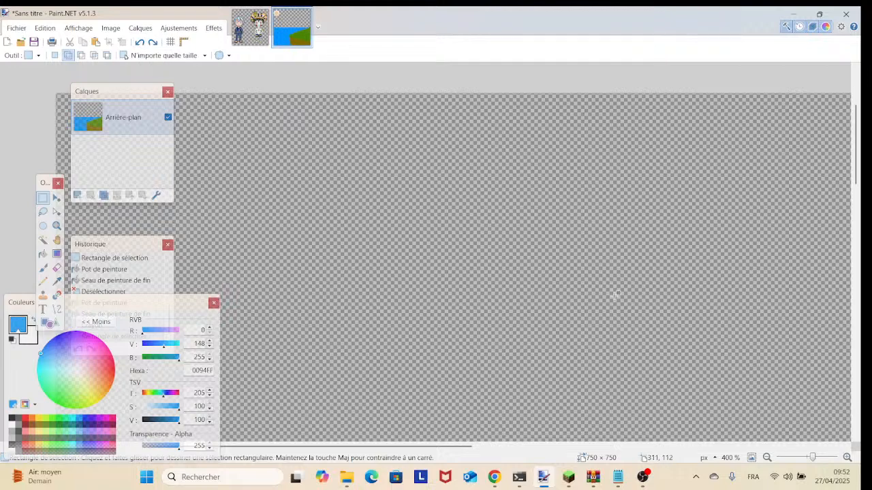
Step: Select a row of 750 × 1 px across the full canvas width, above the sea and the hill's highest point
{"action": "scroll", "coordinate": [615, 295], "scroll_direction": "down", "scroll_amount": 6}
{"action": "scroll", "coordinate": [315, 200], "scroll_direction": "up", "scroll_amount": 2}
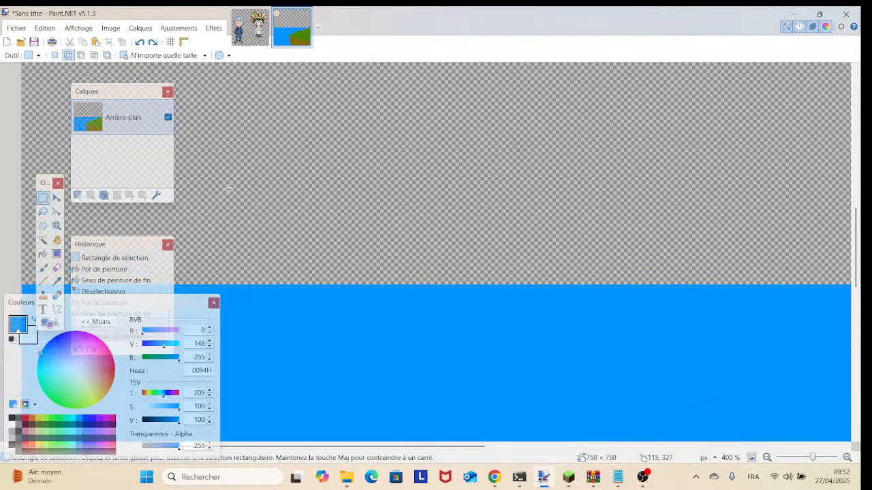
{"action": "left_click_drag", "start_coordinate": [462, 223], "coordinate": [809, 238]}
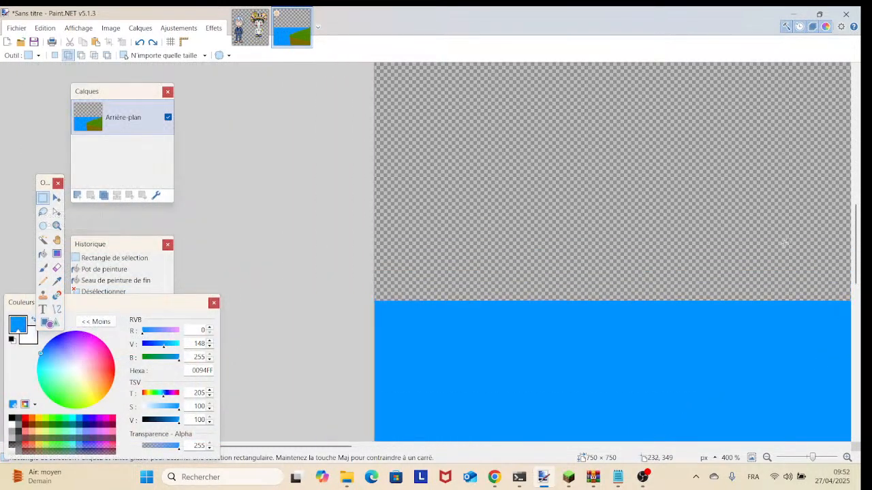
{"action": "left_click_drag", "start_coordinate": [373, 225], "coordinate": [860, 225]}
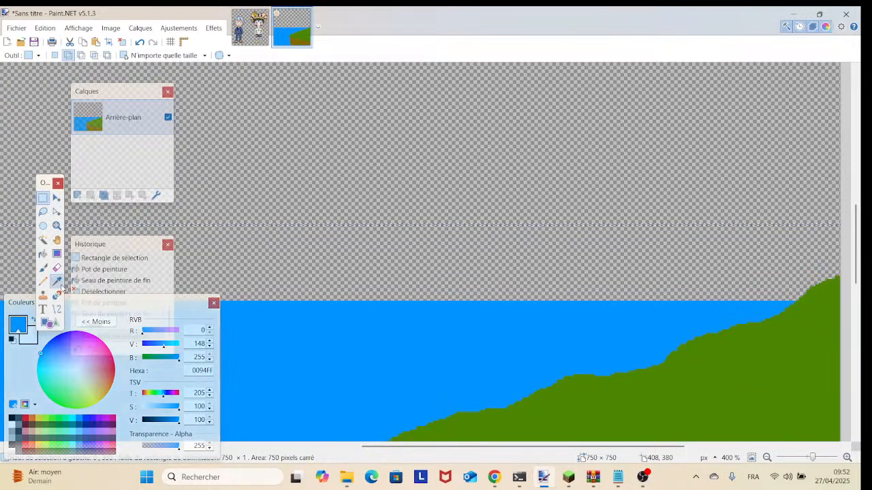
Step: Fill the selected row with blue 0094FF, deselect it, and fill the gap between it and the sea with the same blue
{"action": "left_click", "coordinate": [58, 282]}
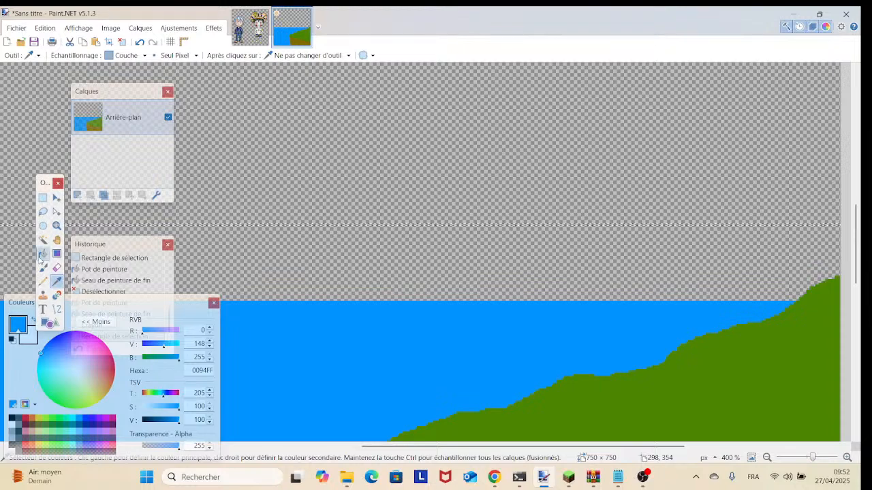
{"action": "left_click", "coordinate": [43, 254]}
{"action": "left_click", "coordinate": [272, 225]}
{"action": "key", "text": "ctrl+d"}
{"action": "left_click", "coordinate": [366, 258]}
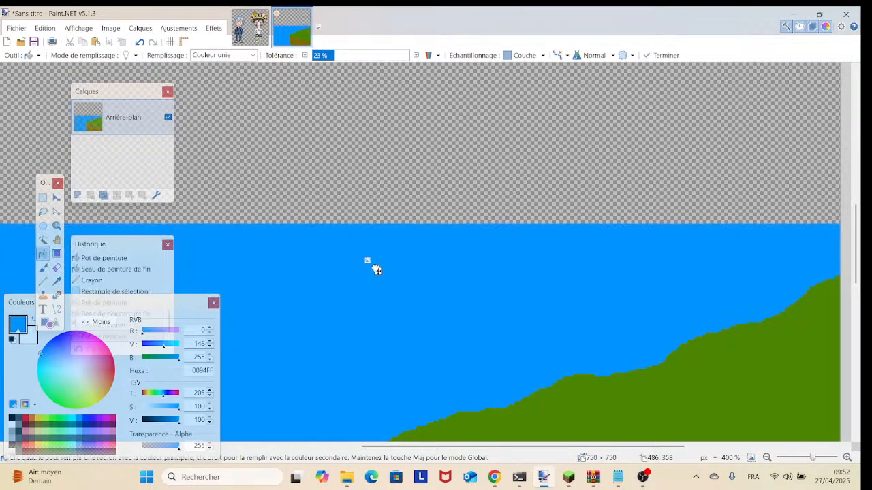
Step: Sample the light blue 7AC7FF left in the sky area with the Color Picker and fill the empty sky with it
{"action": "left_click_drag", "start_coordinate": [365, 261], "coordinate": [749, 449]}
{"action": "scroll", "coordinate": [327, 153], "scroll_direction": "up", "scroll_amount": 3}
{"action": "left_click_drag", "start_coordinate": [326, 152], "coordinate": [735, 382]}
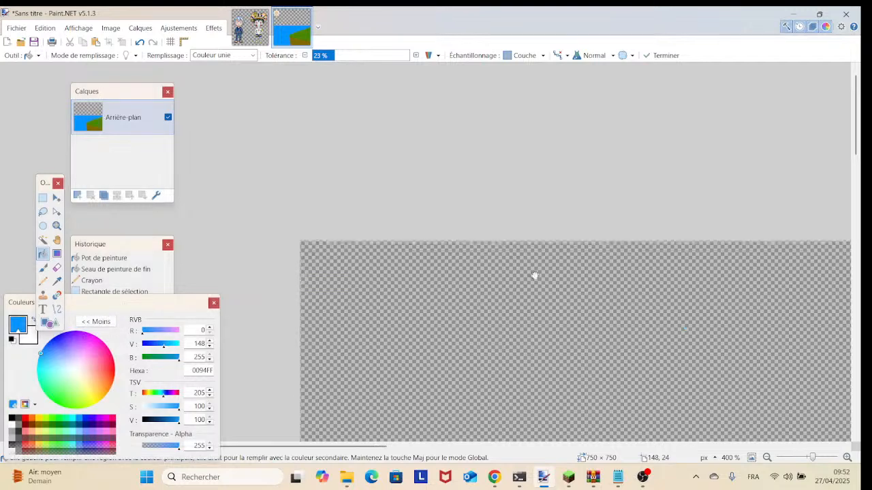
{"action": "left_click_drag", "start_coordinate": [566, 288], "coordinate": [389, 216]}
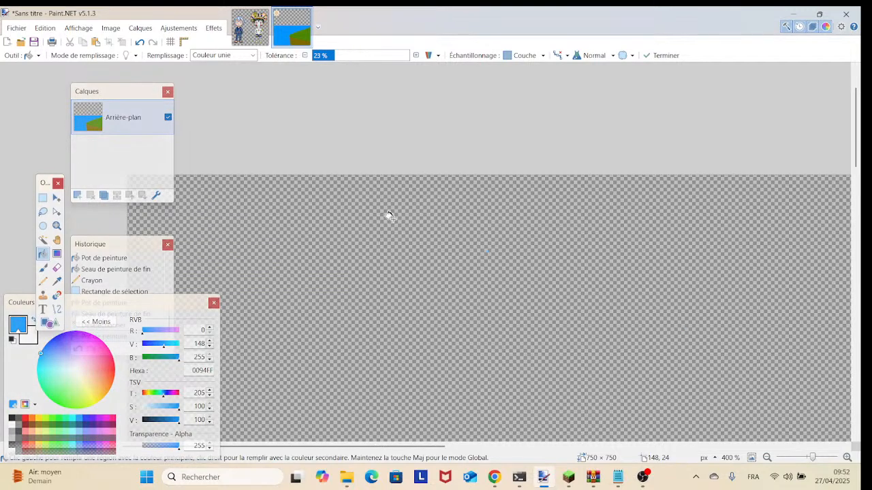
{"action": "left_click", "coordinate": [56, 281]}
{"action": "left_click", "coordinate": [488, 249]}
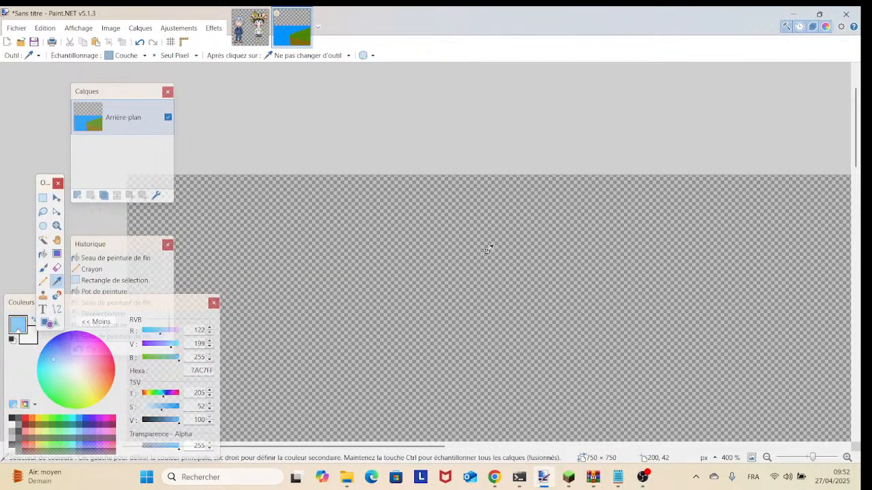
{"action": "left_click", "coordinate": [43, 254]}
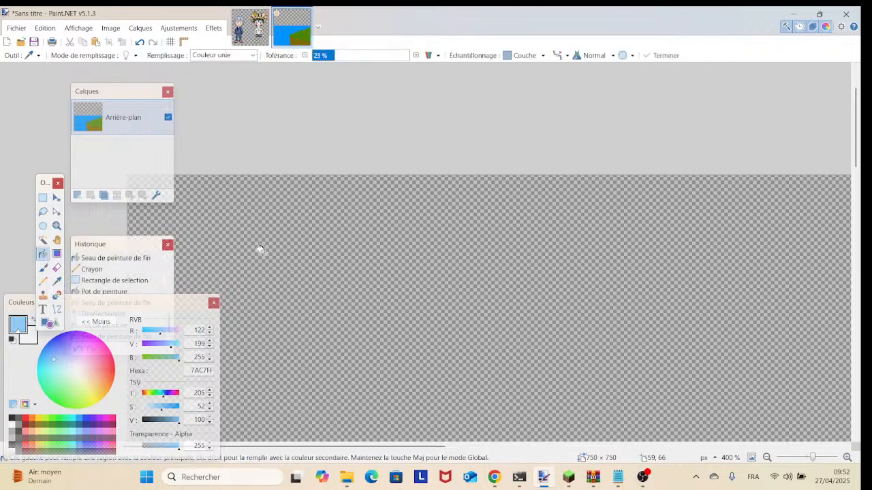
{"action": "left_click", "coordinate": [267, 256]}
Step: Review the whole landscape, examining the sky, the horizon, the hill's upper edge and the brown cliff at several zoom levels
{"action": "left_click_drag", "start_coordinate": [812, 457], "coordinate": [802, 462]}
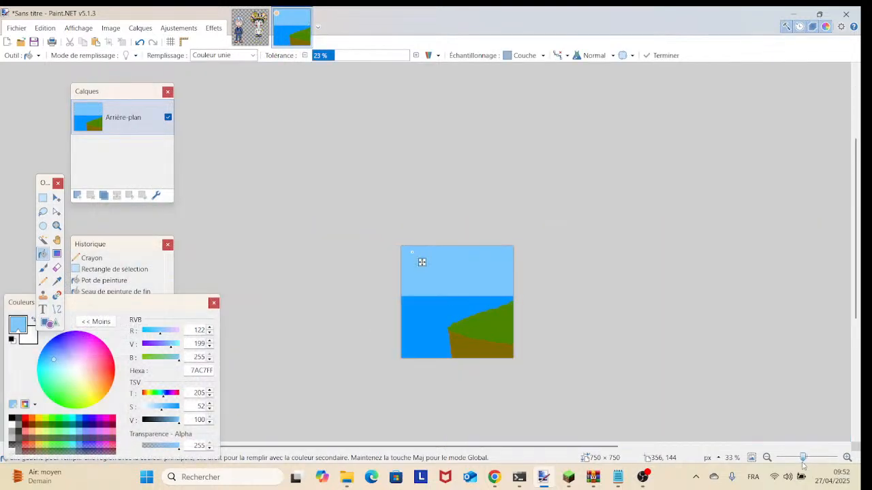
{"action": "left_click", "coordinate": [47, 282]}
{"action": "mouse_move", "coordinate": [487, 331]}
{"action": "left_mouse_down"}
{"action": "mouse_move", "coordinate": [475, 293]}
{"action": "mouse_move", "coordinate": [421, 280]}
{"action": "mouse_move", "coordinate": [463, 298]}
{"action": "left_mouse_up"}
{"action": "left_click_drag", "start_coordinate": [802, 461], "coordinate": [807, 460]}
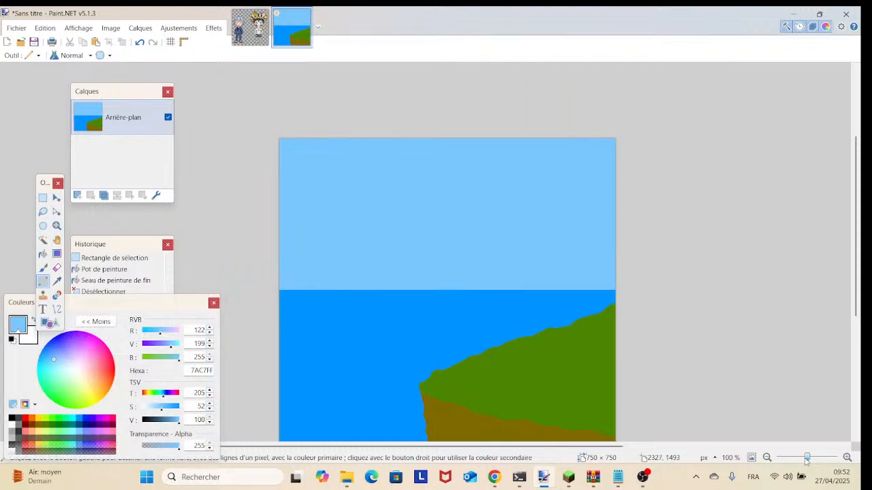
{"action": "left_click_drag", "start_coordinate": [708, 353], "coordinate": [699, 286]}
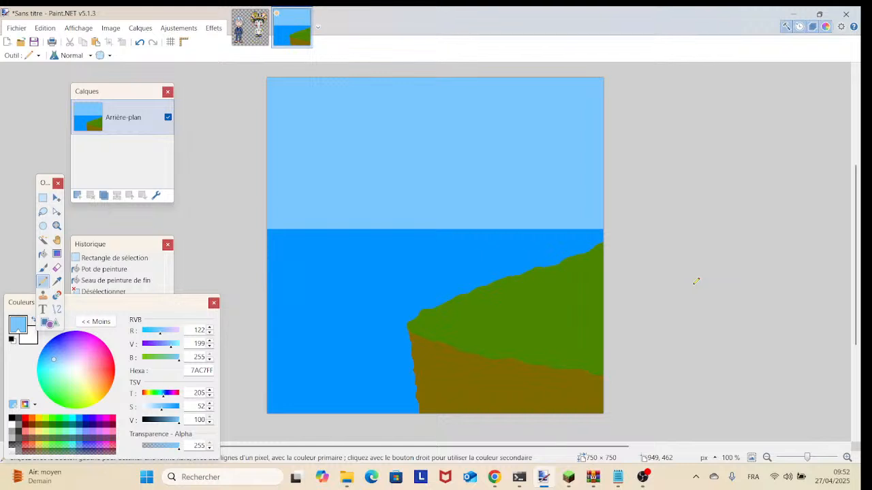
{"action": "scroll", "coordinate": [484, 315], "scroll_direction": "up", "scroll_amount": 3}
{"action": "scroll", "coordinate": [484, 315], "scroll_direction": "down", "scroll_amount": 8}
{"action": "scroll", "coordinate": [484, 315], "scroll_direction": "up", "scroll_amount": 5}
{"action": "scroll", "coordinate": [484, 314], "scroll_direction": "up", "scroll_amount": 4}
{"action": "scroll", "coordinate": [484, 314], "scroll_direction": "down", "scroll_amount": 6}
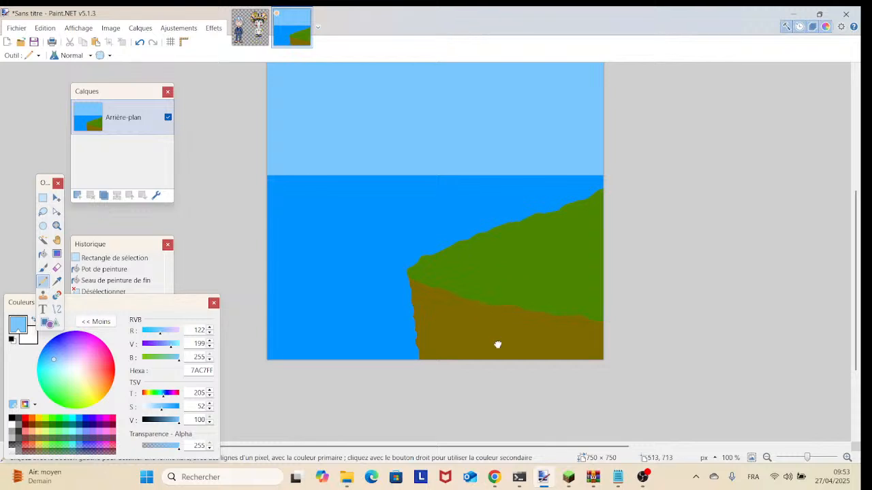
{"action": "left_click_drag", "start_coordinate": [497, 343], "coordinate": [394, 396]}
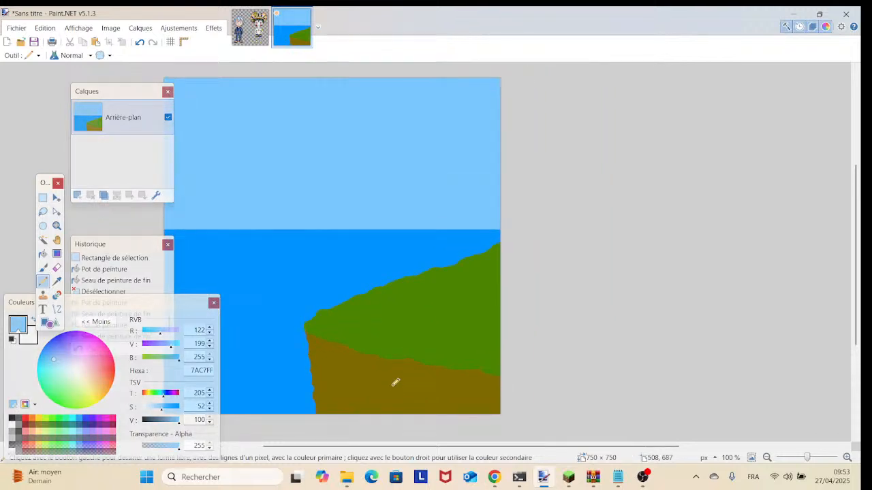
{"action": "left_click_drag", "start_coordinate": [807, 458], "coordinate": [811, 466]}
{"action": "left_click_drag", "start_coordinate": [725, 362], "coordinate": [655, 316]}
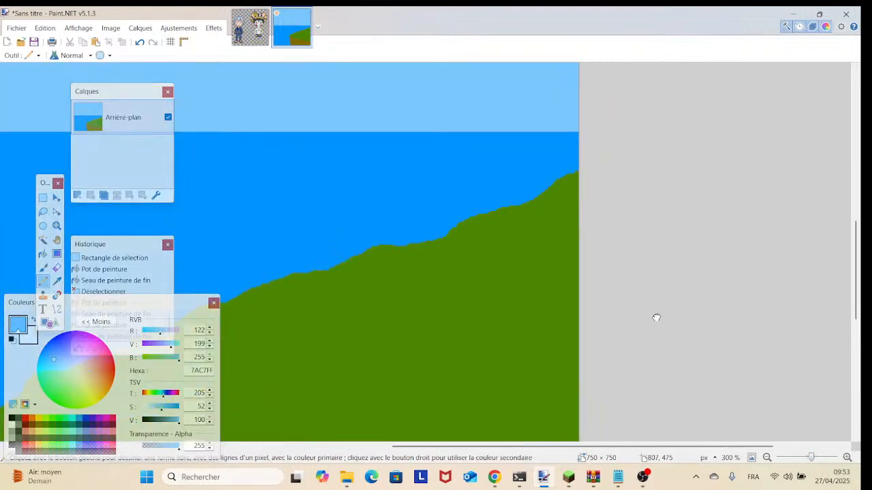
{"action": "left_click_drag", "start_coordinate": [472, 316], "coordinate": [367, 306]}
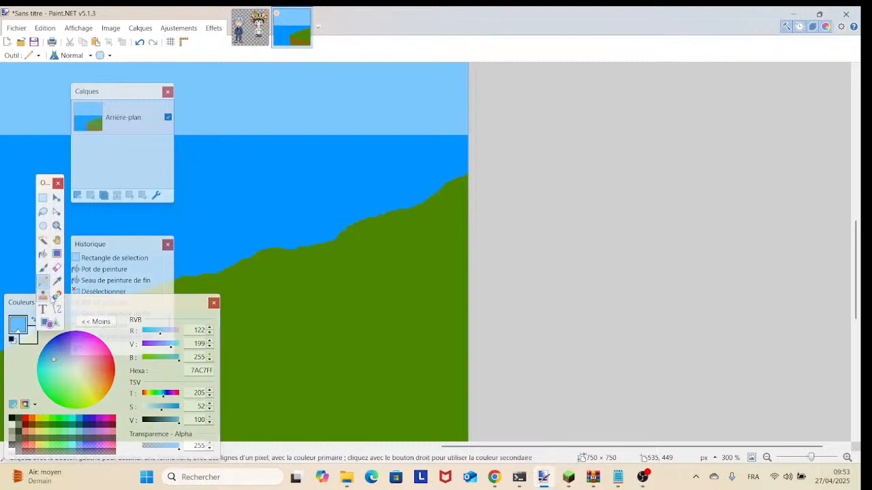
{"action": "left_click_drag", "start_coordinate": [268, 271], "coordinate": [388, 213]}
{"action": "left_click_drag", "start_coordinate": [399, 256], "coordinate": [500, 192]}
{"action": "left_click_drag", "start_coordinate": [811, 457], "coordinate": [811, 459]}
{"action": "left_click_drag", "start_coordinate": [583, 296], "coordinate": [442, 339]}
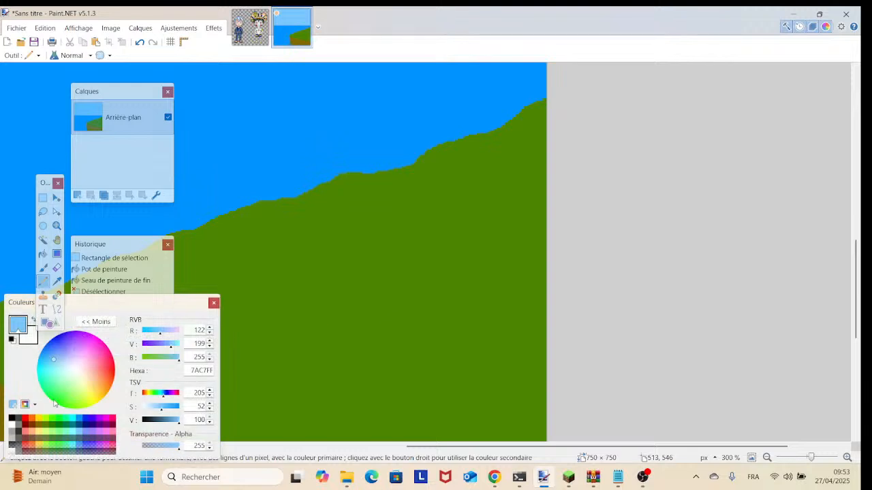
{"action": "left_click", "coordinate": [25, 388]}
{"action": "left_click", "coordinate": [45, 284]}
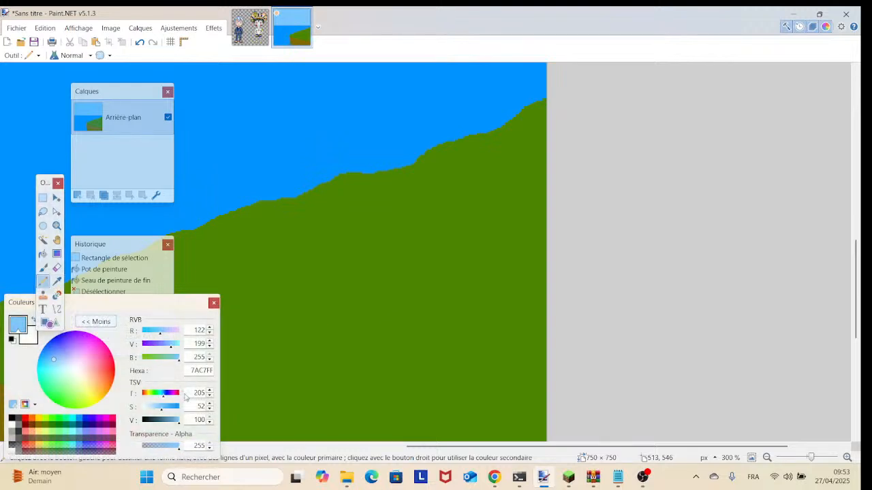
{"action": "left_click", "coordinate": [37, 413]}
{"action": "left_click_drag", "start_coordinate": [441, 205], "coordinate": [738, 470]}
{"action": "left_click_drag", "start_coordinate": [432, 300], "coordinate": [431, 210]}
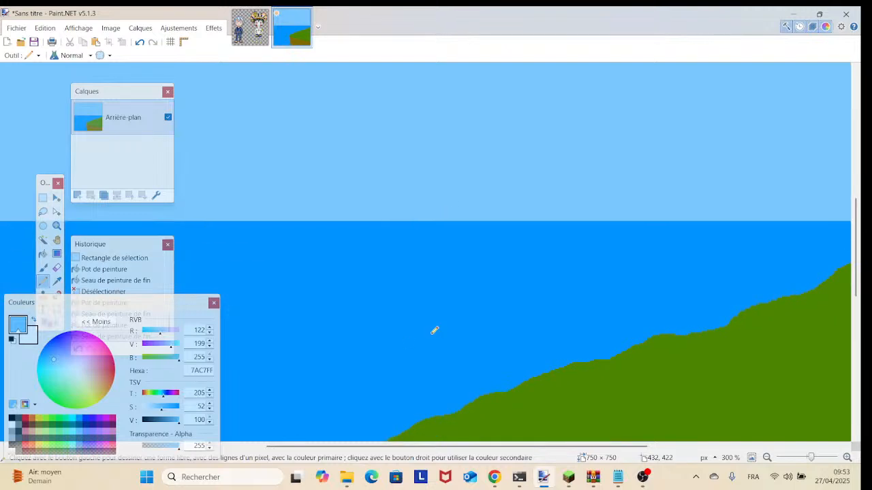
{"action": "left_click_drag", "start_coordinate": [428, 331], "coordinate": [679, 425]}
{"action": "scroll", "coordinate": [470, 259], "scroll_direction": "up", "scroll_amount": 4}
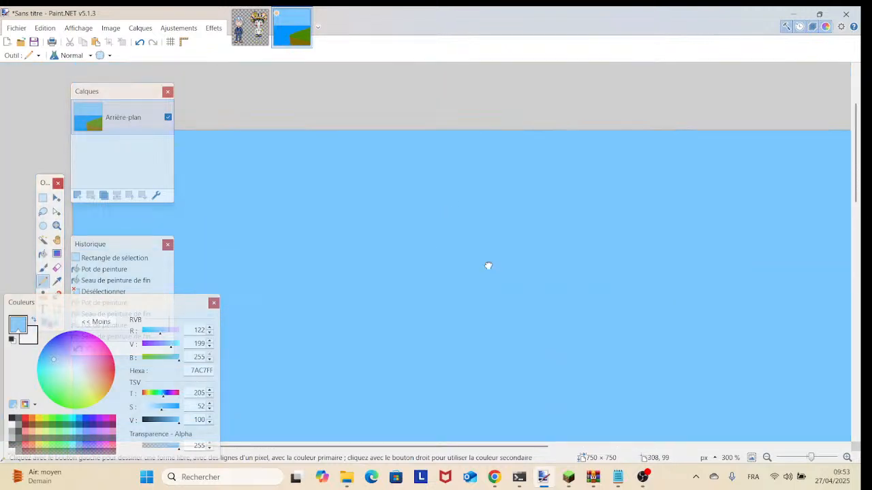
{"action": "scroll", "coordinate": [487, 265], "scroll_direction": "right", "scroll_amount": 6}
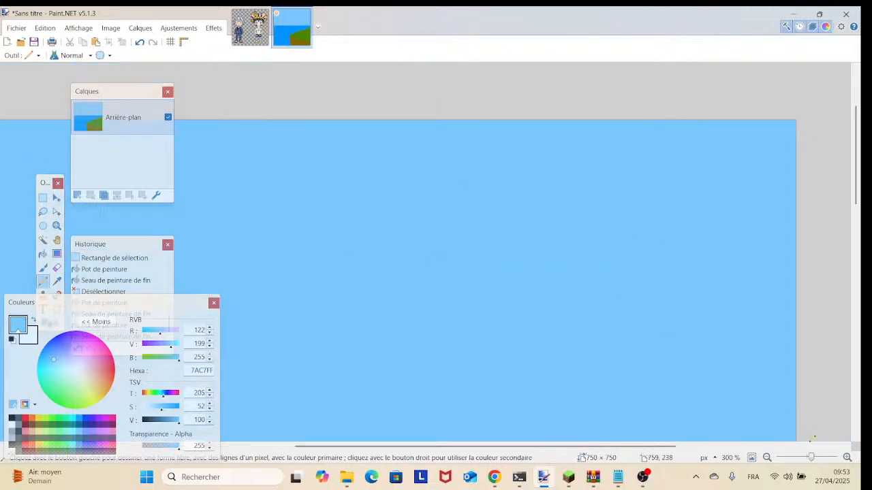
{"action": "left_click_drag", "start_coordinate": [811, 458], "coordinate": [810, 461]}
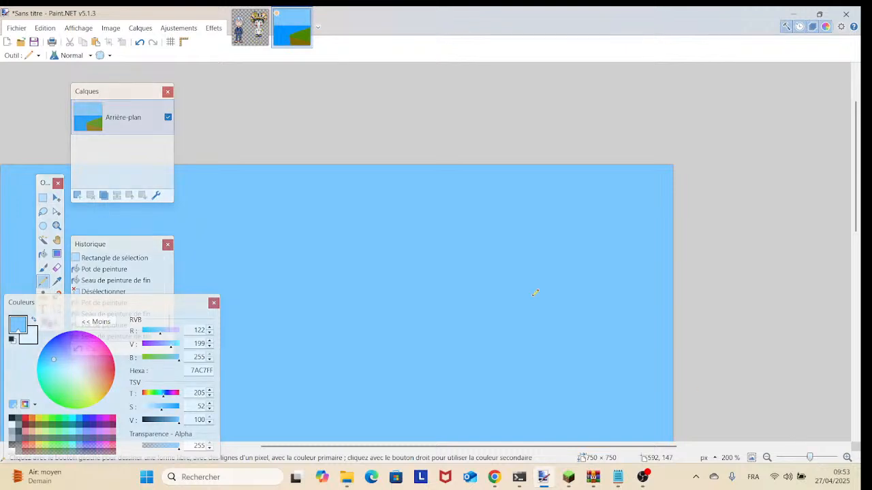
{"action": "scroll", "coordinate": [535, 293], "scroll_direction": "down", "scroll_amount": 4}
{"action": "left_click_drag", "start_coordinate": [550, 259], "coordinate": [451, 332]}
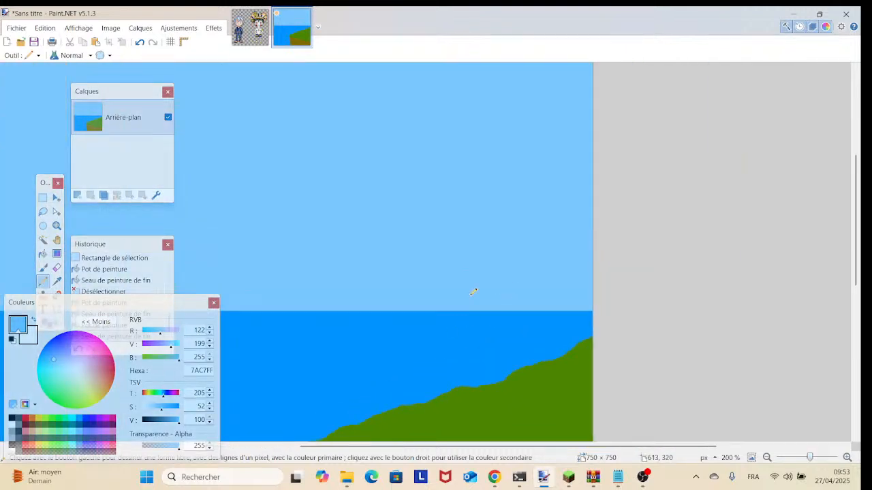
{"action": "scroll", "coordinate": [477, 288], "scroll_direction": "down", "scroll_amount": 5}
{"action": "scroll", "coordinate": [457, 282], "scroll_direction": "up", "scroll_amount": 2}
{"action": "mouse_move", "coordinate": [450, 286]}
{"action": "left_mouse_down"}
{"action": "mouse_move", "coordinate": [418, 301]}
{"action": "mouse_move", "coordinate": [618, 303]}
{"action": "left_mouse_up"}
{"action": "left_click_drag", "start_coordinate": [496, 151], "coordinate": [434, 354]}
{"action": "left_click_drag", "start_coordinate": [497, 288], "coordinate": [404, 162]}
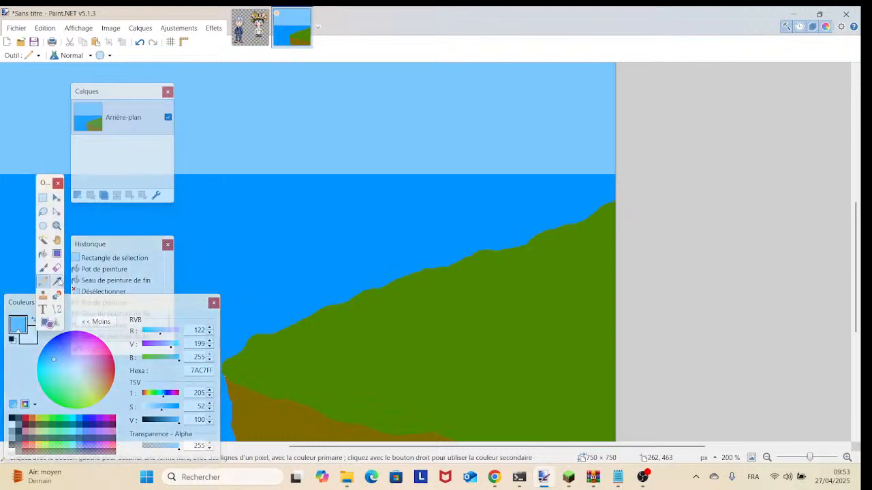
Step: Sample the cliff's brown 7F6A00 as the primary colour with the Color Picker and switch to the Pencil
{"action": "left_click", "coordinate": [58, 281]}
{"action": "left_click_drag", "start_coordinate": [315, 298], "coordinate": [440, 252]}
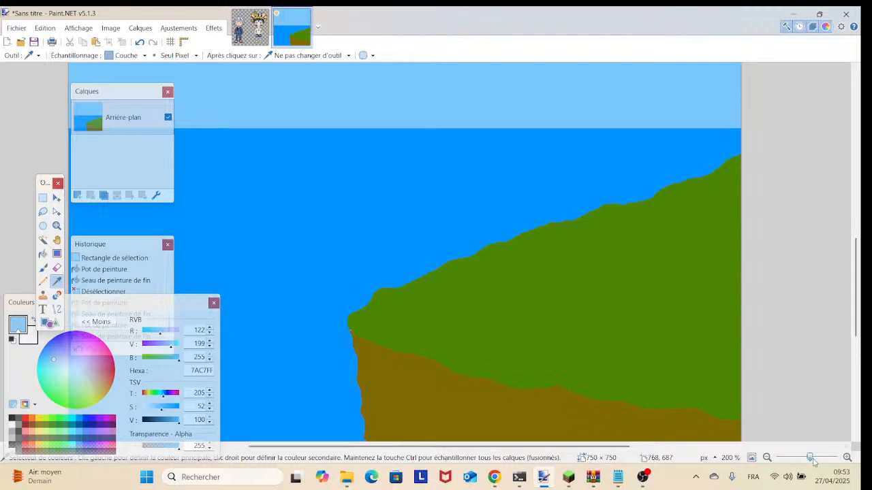
{"action": "scroll", "coordinate": [444, 313], "scroll_direction": "up", "scroll_amount": 6}
{"action": "left_click_drag", "start_coordinate": [444, 313], "coordinate": [710, 114]}
{"action": "scroll", "coordinate": [710, 113], "scroll_direction": "down", "scroll_amount": 4}
{"action": "left_click", "coordinate": [488, 235]}
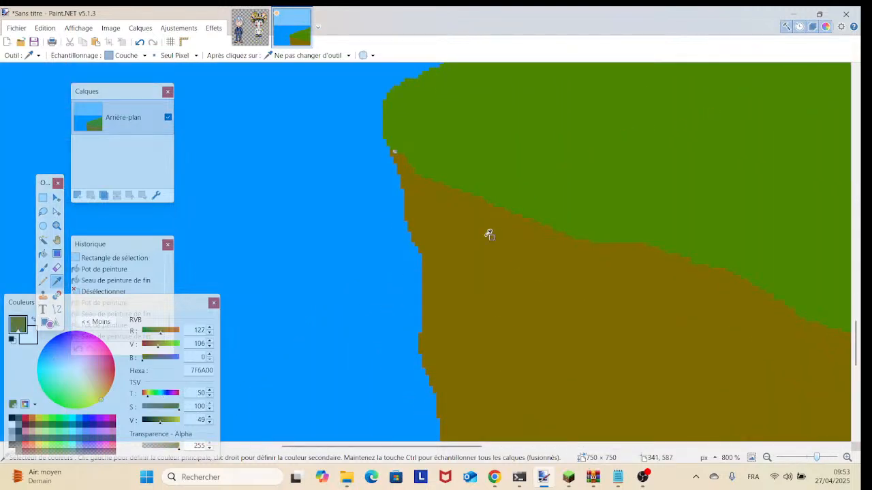
{"action": "left_click", "coordinate": [43, 281]}
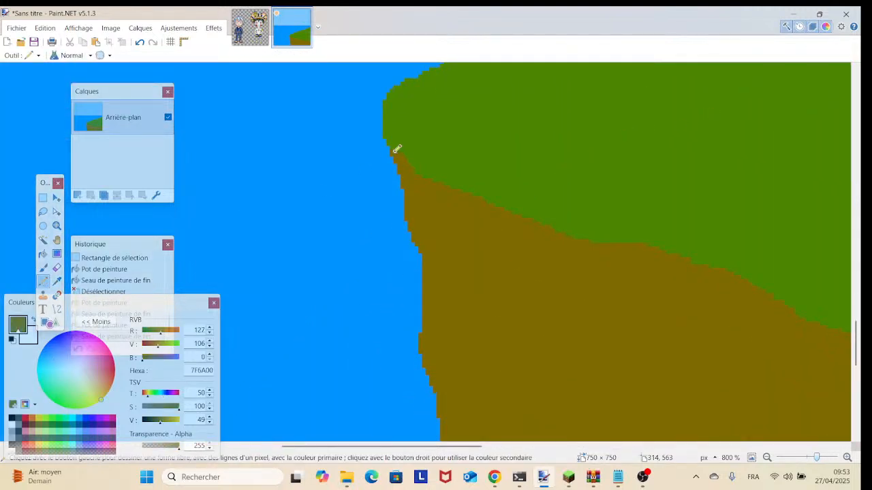
{"action": "left_click_drag", "start_coordinate": [739, 315], "coordinate": [454, 262]}
{"action": "left_click_drag", "start_coordinate": [817, 457], "coordinate": [804, 463]}
{"action": "left_click_drag", "start_coordinate": [479, 204], "coordinate": [476, 255]}
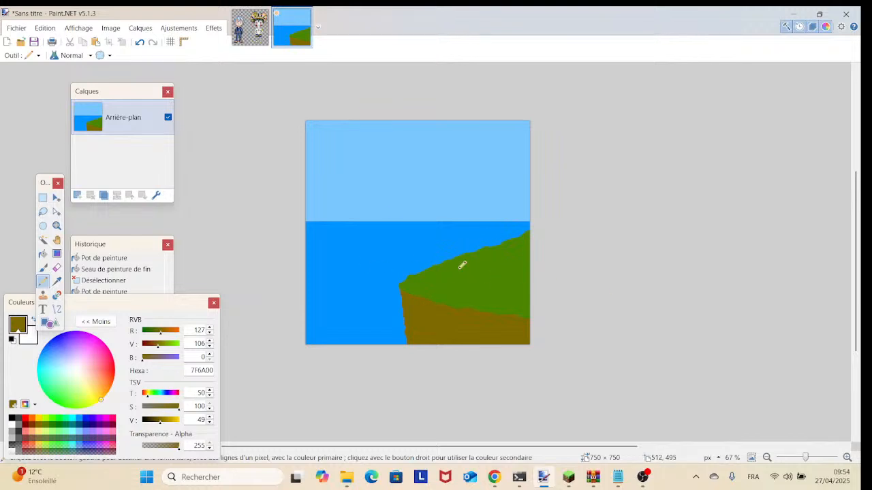
Step: Draw one side of a tree trunk in brown with the Pencil, from the hill near the canvas's right edge up into the sky
{"action": "left_click", "coordinate": [56, 281]}
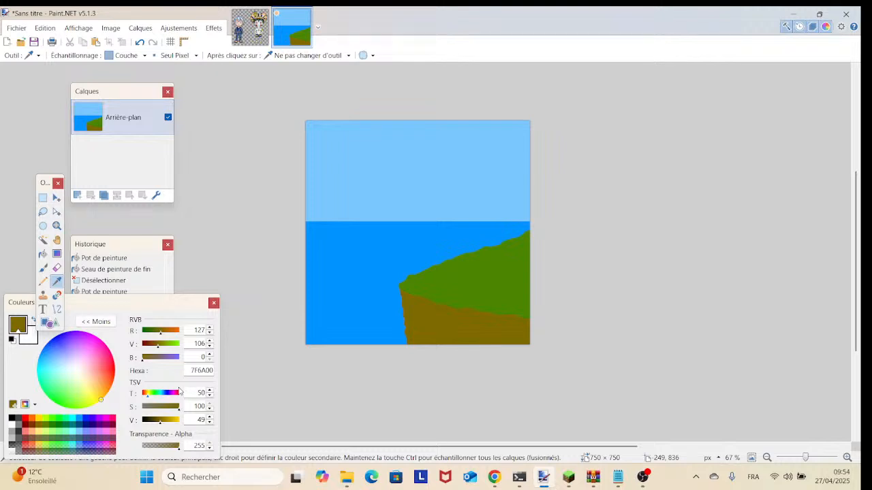
{"action": "left_click_drag", "start_coordinate": [560, 288], "coordinate": [530, 306]}
{"action": "left_click_drag", "start_coordinate": [805, 457], "coordinate": [810, 457]}
{"action": "left_click_drag", "start_coordinate": [647, 338], "coordinate": [486, 320]}
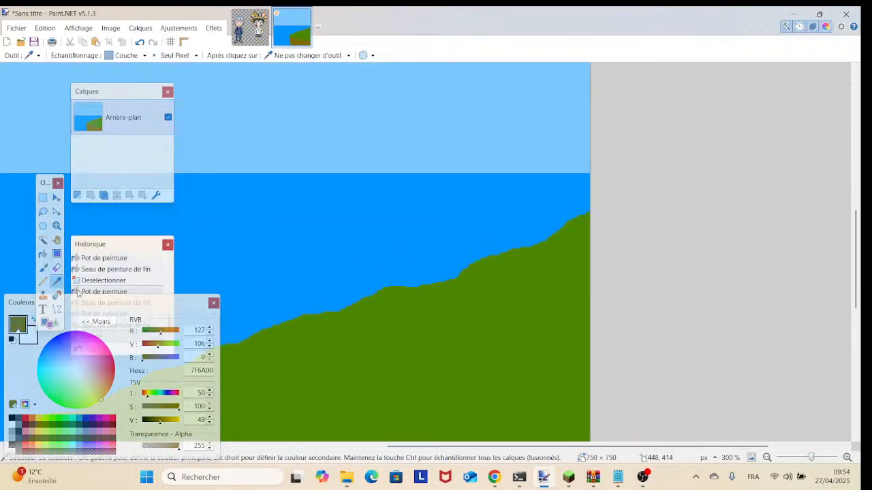
{"action": "left_click", "coordinate": [42, 281]}
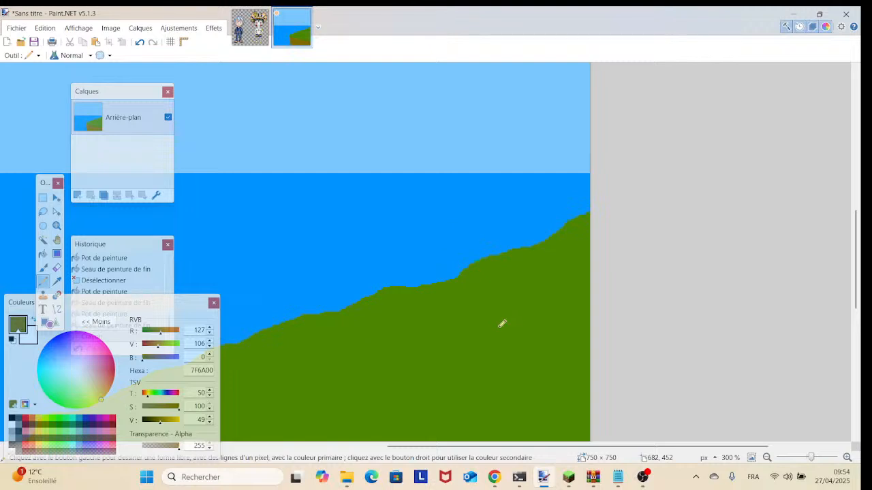
{"action": "mouse_move", "coordinate": [502, 325]}
{"action": "left_mouse_down"}
{"action": "mouse_move", "coordinate": [517, 142]}
{"action": "mouse_move", "coordinate": [503, 276]}
{"action": "mouse_move", "coordinate": [508, 175]}
{"action": "mouse_move", "coordinate": [504, 234]}
{"action": "mouse_move", "coordinate": [516, 311]}
{"action": "mouse_move", "coordinate": [494, 275]}
{"action": "left_mouse_up"}
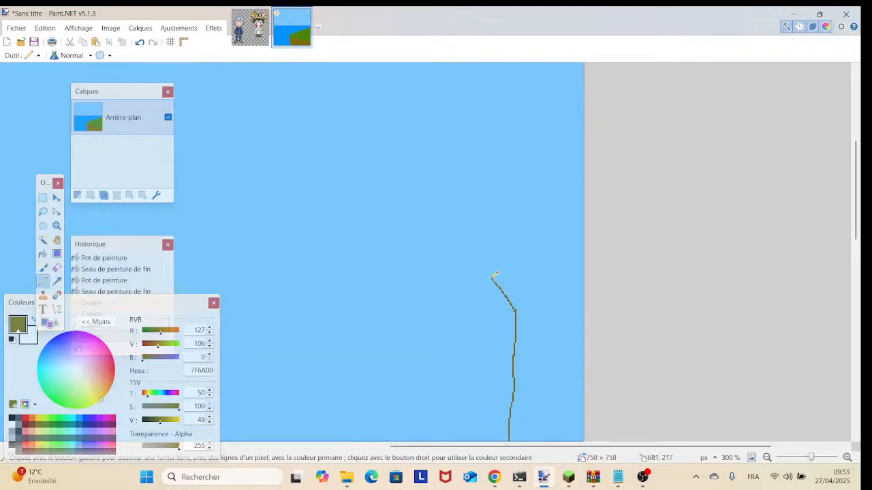
Step: Undo the short stroke at the trunk line's upper end and draw both edges of a branch slanting up to the left, redoing its upper edge
{"action": "left_click", "coordinate": [139, 42]}
{"action": "mouse_move", "coordinate": [517, 310]}
{"action": "left_mouse_down"}
{"action": "mouse_move", "coordinate": [441, 244]}
{"action": "mouse_move", "coordinate": [402, 194]}
{"action": "left_mouse_up"}
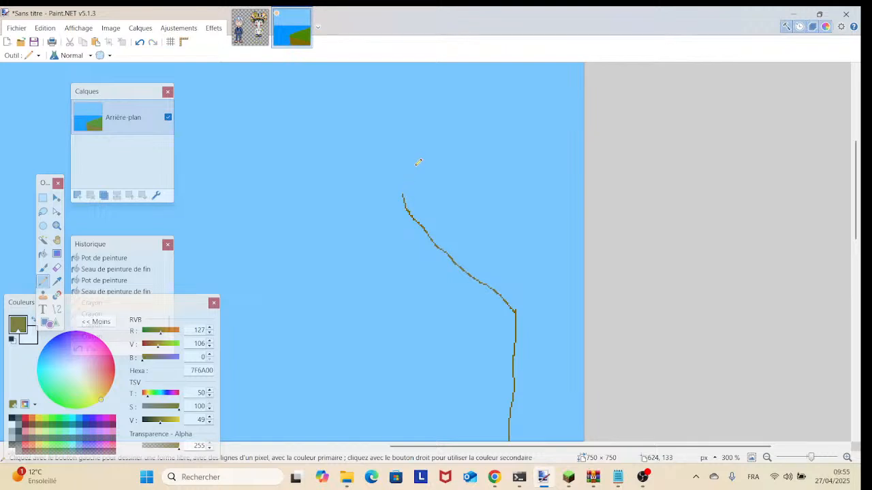
{"action": "left_click_drag", "start_coordinate": [431, 163], "coordinate": [522, 270]}
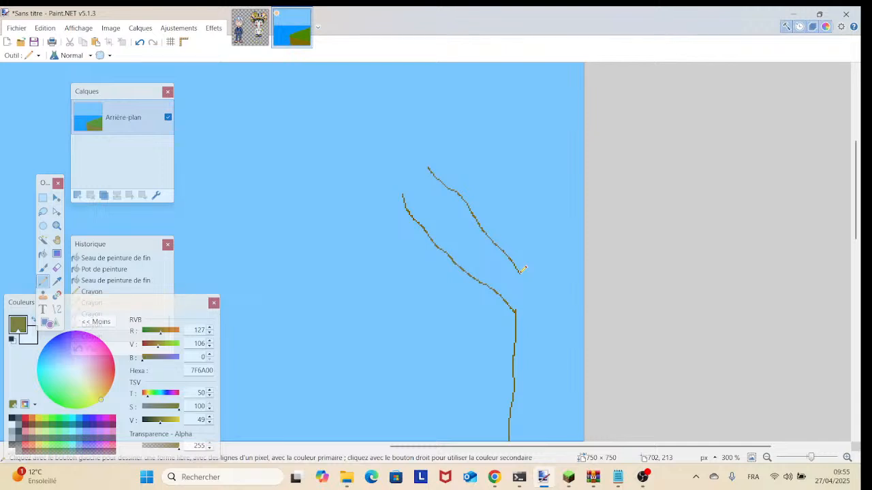
{"action": "left_click", "coordinate": [139, 43]}
{"action": "mouse_move", "coordinate": [432, 185]}
{"action": "left_mouse_down"}
{"action": "mouse_move", "coordinate": [511, 259]}
{"action": "mouse_move", "coordinate": [533, 266]}
{"action": "left_mouse_up"}
Step: Sample the hill's green 4C8600 and retouch a few pixels near the trunk line with the Pencil
{"action": "mouse_move", "coordinate": [810, 457]}
{"action": "left_mouse_down"}
{"action": "mouse_move", "coordinate": [790, 458]}
{"action": "mouse_move", "coordinate": [812, 460]}
{"action": "left_mouse_up"}
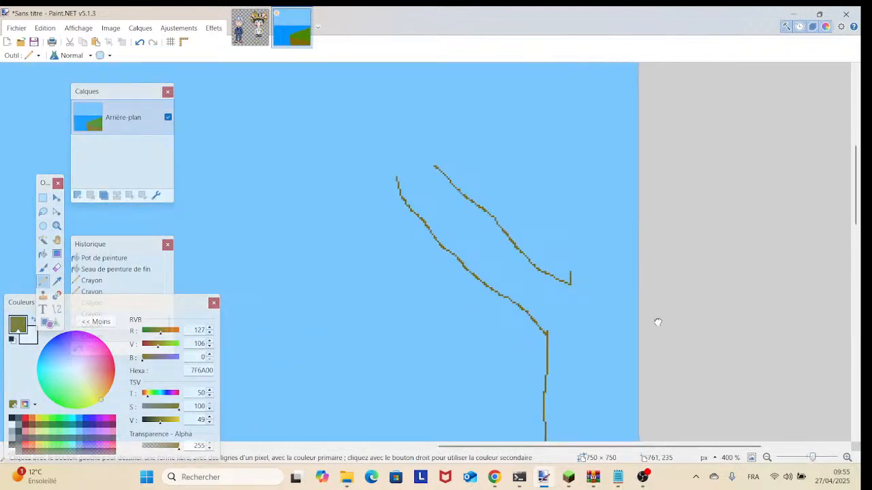
{"action": "scroll", "coordinate": [658, 322], "scroll_direction": "down", "scroll_amount": 5}
{"action": "scroll", "coordinate": [634, 117], "scroll_direction": "up", "scroll_amount": 3}
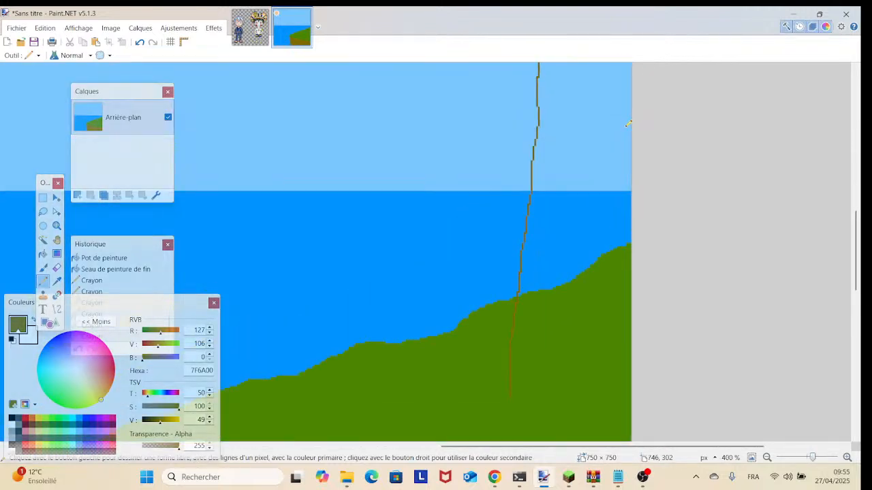
{"action": "left_click", "coordinate": [823, 460]}
{"action": "scroll", "coordinate": [632, 271], "scroll_direction": "down", "scroll_amount": 5}
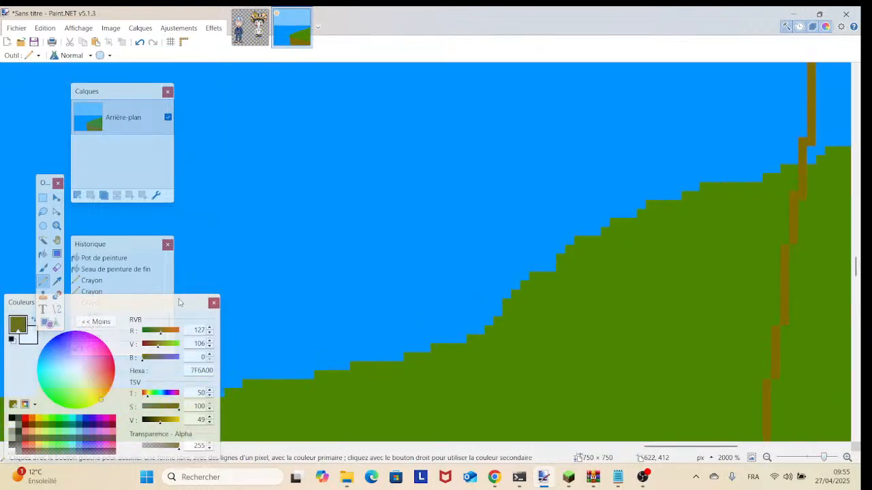
{"action": "left_click", "coordinate": [57, 282]}
{"action": "left_click", "coordinate": [540, 320]}
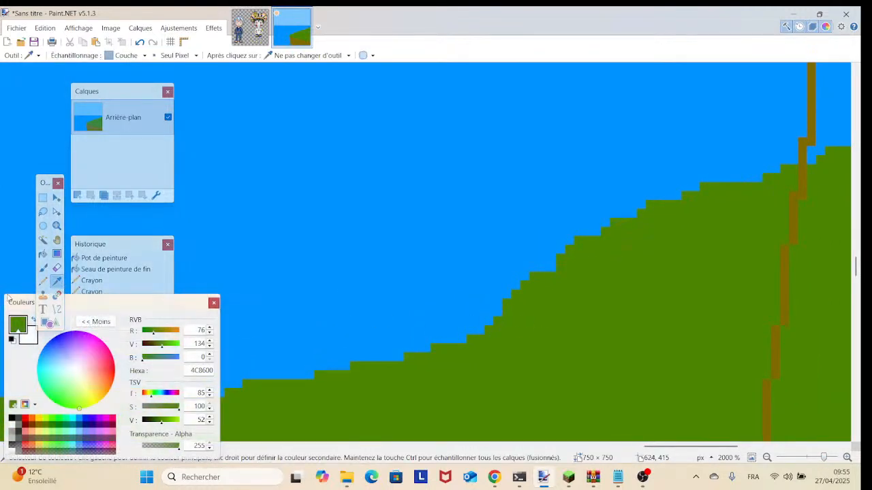
{"action": "left_click", "coordinate": [43, 281]}
{"action": "left_click", "coordinate": [550, 267]}
{"action": "mouse_move", "coordinate": [550, 264]}
{"action": "left_mouse_down"}
{"action": "mouse_move", "coordinate": [473, 271]}
{"action": "mouse_move", "coordinate": [263, 326]}
{"action": "mouse_move", "coordinate": [546, 258]}
{"action": "left_mouse_up"}
Step: Sample the trunk's brown 7F6A00 and draw jagged root outlines on the hill at the trunk's base with the Pencil
{"action": "left_click", "coordinate": [56, 282]}
{"action": "left_click", "coordinate": [495, 248]}
{"action": "scroll", "coordinate": [495, 256], "scroll_direction": "down", "scroll_amount": 3}
{"action": "left_click_drag", "start_coordinate": [823, 459], "coordinate": [816, 461]}
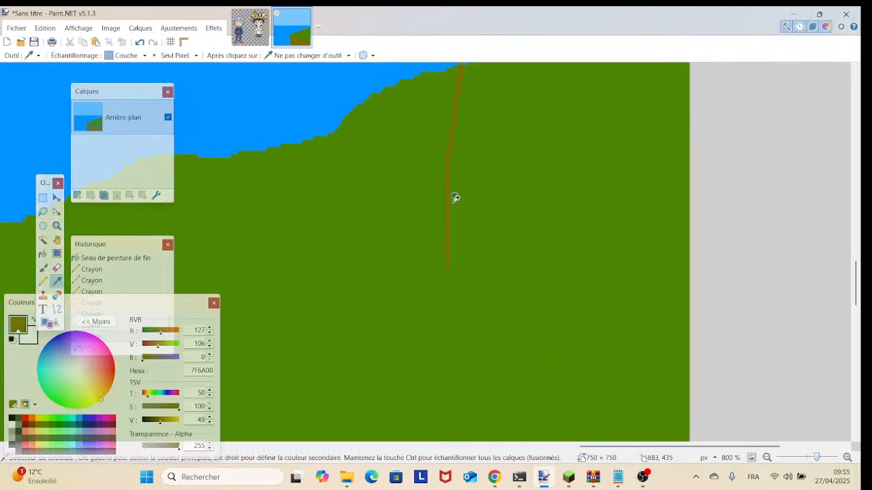
{"action": "left_click", "coordinate": [43, 280]}
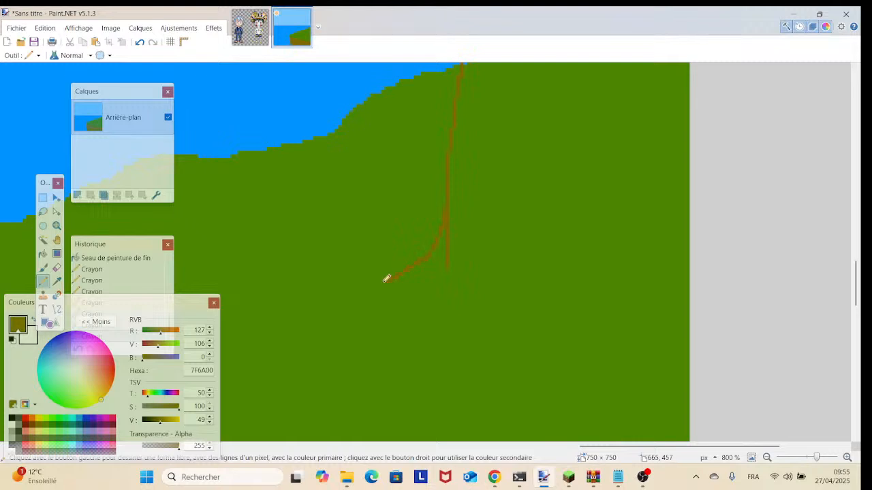
{"action": "left_click_drag", "start_coordinate": [351, 305], "coordinate": [346, 310]}
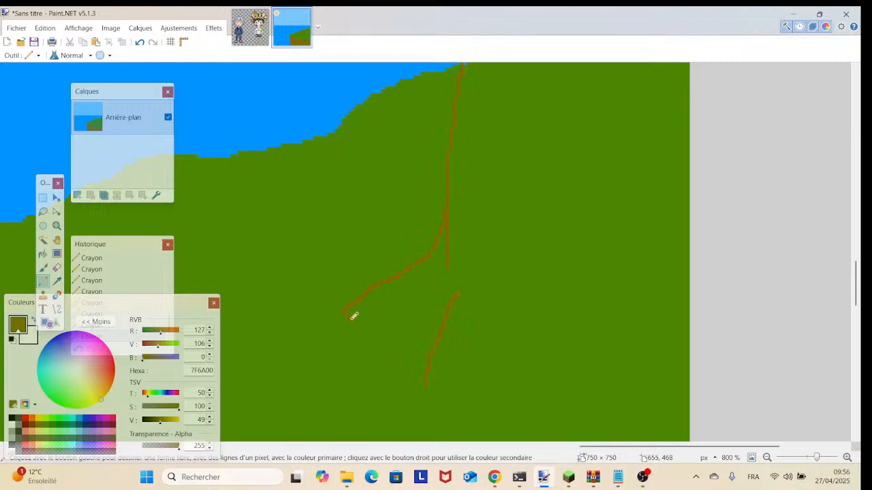
{"action": "left_click_drag", "start_coordinate": [368, 314], "coordinate": [441, 288]}
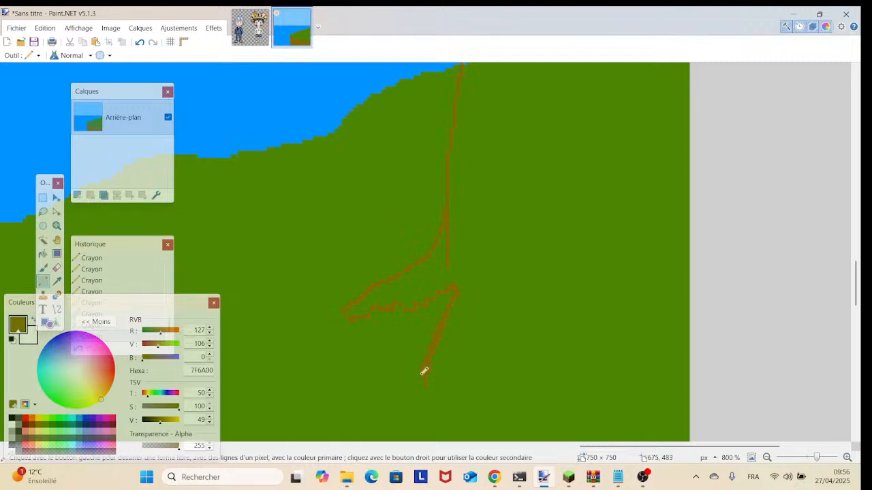
{"action": "mouse_move", "coordinate": [430, 373]}
{"action": "left_mouse_down"}
{"action": "mouse_move", "coordinate": [452, 359]}
{"action": "mouse_move", "coordinate": [478, 305]}
{"action": "mouse_move", "coordinate": [495, 298]}
{"action": "mouse_move", "coordinate": [510, 323]}
{"action": "left_mouse_up"}
Step: Draw an upper branch edge rising from the slanted branch's inner end and a V-shaped fork beside the canvas's right edge
{"action": "scroll", "coordinate": [511, 317], "scroll_direction": "up", "scroll_amount": 10}
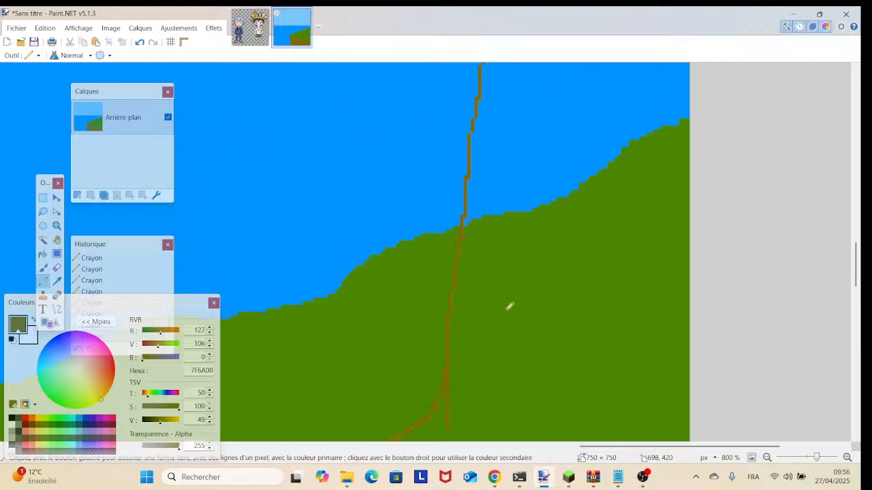
{"action": "scroll", "coordinate": [501, 288], "scroll_direction": "up", "scroll_amount": 5}
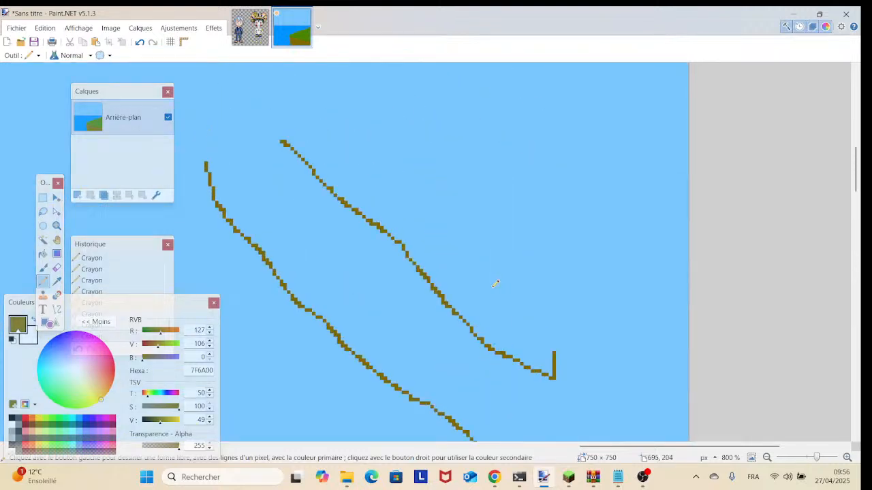
{"action": "scroll", "coordinate": [477, 239], "scroll_direction": "down", "scroll_amount": 1}
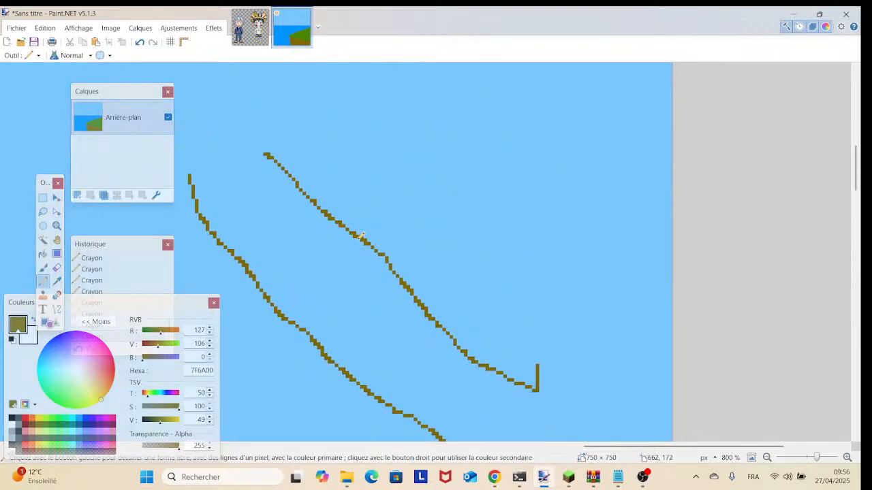
{"action": "scroll", "coordinate": [361, 237], "scroll_direction": "down", "scroll_amount": 10}
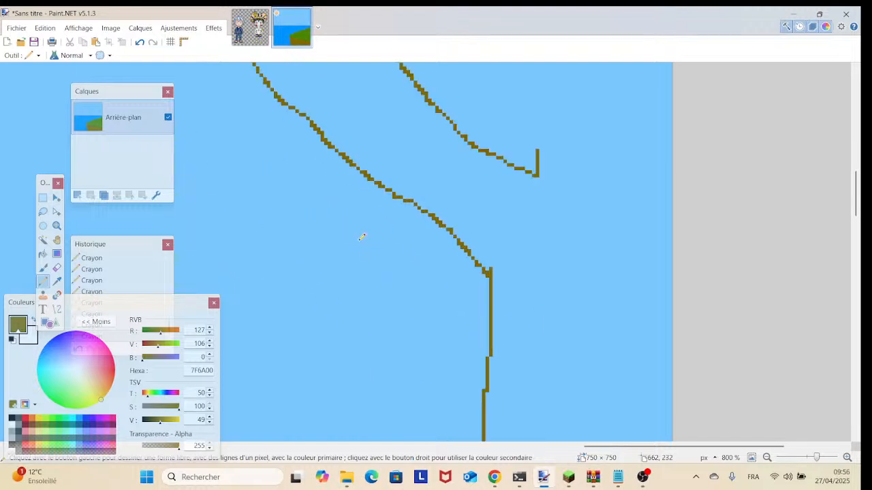
{"action": "scroll", "coordinate": [353, 234], "scroll_direction": "up", "scroll_amount": 8}
{"action": "left_click_drag", "start_coordinate": [344, 233], "coordinate": [208, 319]}
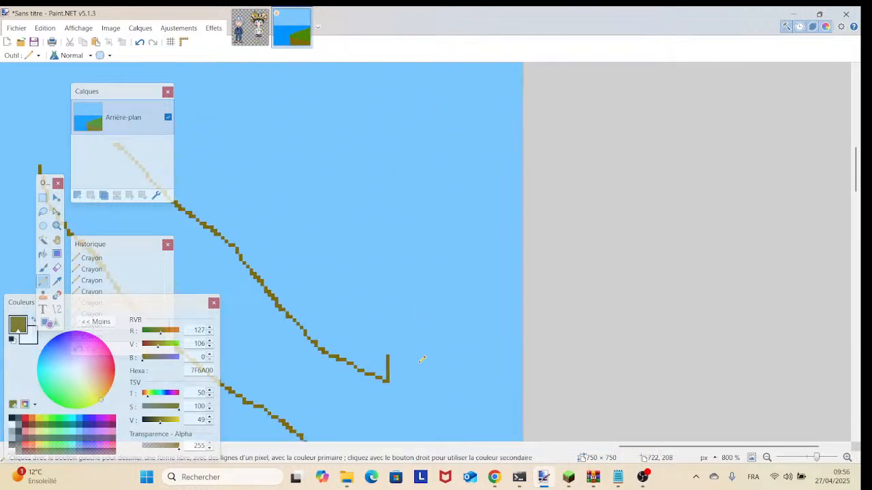
{"action": "mouse_move", "coordinate": [392, 375]}
{"action": "left_mouse_down"}
{"action": "mouse_move", "coordinate": [310, 119]}
{"action": "mouse_move", "coordinate": [303, 259]}
{"action": "mouse_move", "coordinate": [288, 220]}
{"action": "left_mouse_up"}
{"action": "mouse_move", "coordinate": [364, 215]}
{"action": "left_mouse_down"}
{"action": "mouse_move", "coordinate": [396, 318]}
{"action": "mouse_move", "coordinate": [365, 141]}
{"action": "mouse_move", "coordinate": [421, 344]}
{"action": "mouse_move", "coordinate": [485, 211]}
{"action": "left_mouse_up"}
Step: Draw the trunk's right side in brown from below the V-shaped fork down through the sky to the canvas's right edge
{"action": "scroll", "coordinate": [512, 225], "scroll_direction": "down", "scroll_amount": 5}
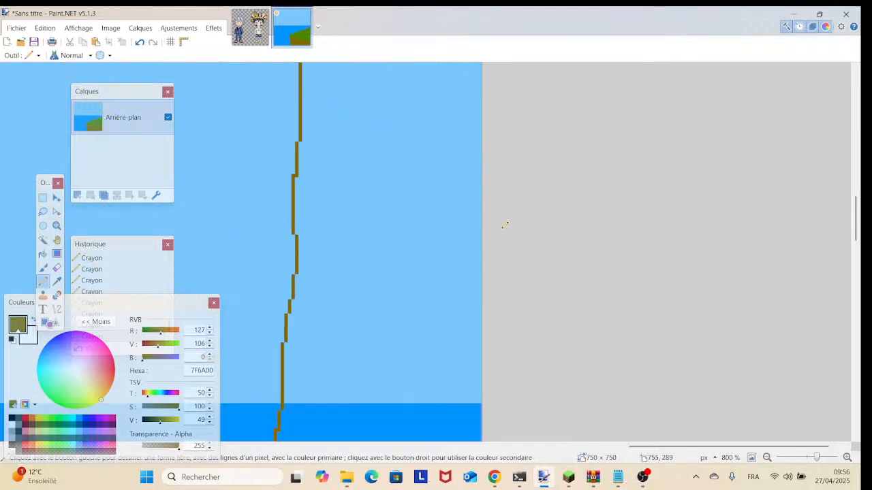
{"action": "scroll", "coordinate": [477, 211], "scroll_direction": "down", "scroll_amount": 3}
{"action": "scroll", "coordinate": [476, 211], "scroll_direction": "up", "scroll_amount": 5}
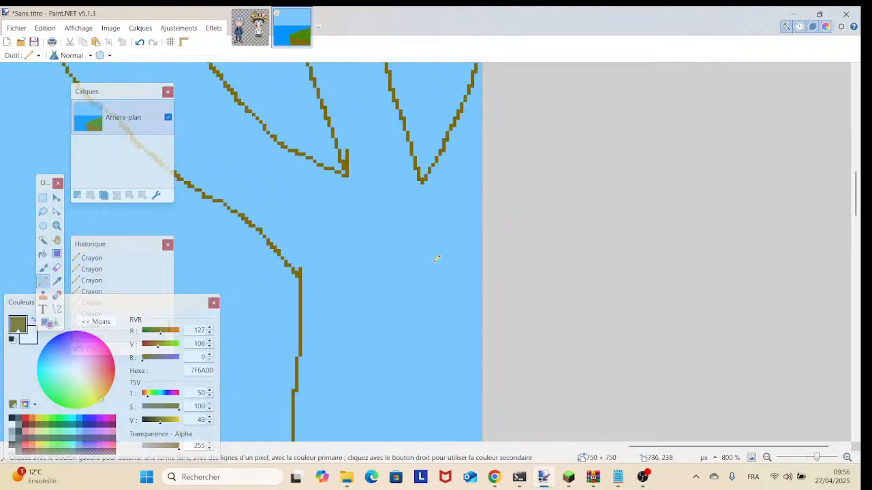
{"action": "mouse_move", "coordinate": [455, 271]}
{"action": "left_mouse_down"}
{"action": "mouse_move", "coordinate": [457, 325]}
{"action": "mouse_move", "coordinate": [472, 386]}
{"action": "left_mouse_up"}
{"action": "scroll", "coordinate": [451, 263], "scroll_direction": "down", "scroll_amount": 3}
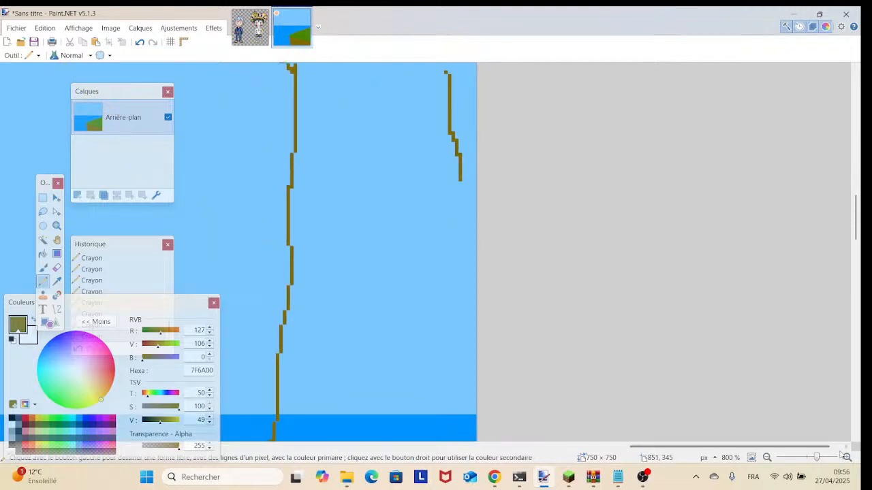
{"action": "mouse_move", "coordinate": [817, 458]}
{"action": "left_mouse_down"}
{"action": "mouse_move", "coordinate": [804, 458]}
{"action": "mouse_move", "coordinate": [814, 458]}
{"action": "left_mouse_up"}
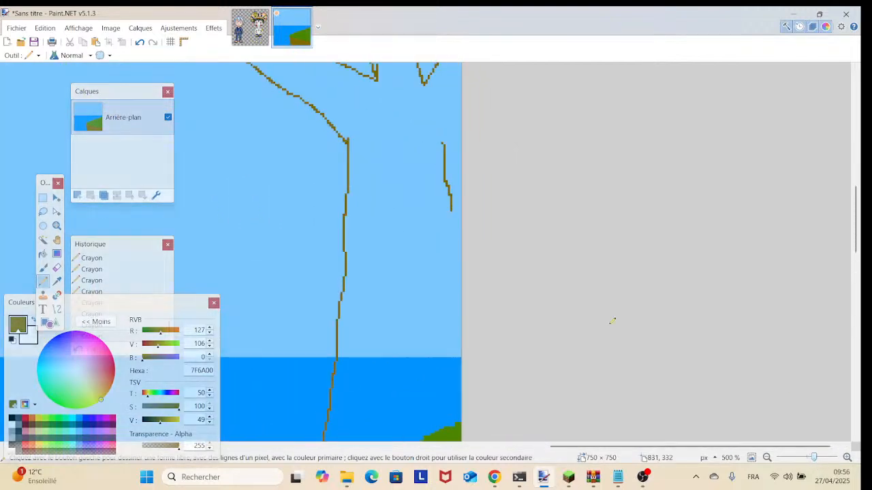
{"action": "scroll", "coordinate": [422, 104], "scroll_direction": "down", "scroll_amount": 1}
{"action": "left_click_drag", "start_coordinate": [431, 96], "coordinate": [446, 268]}
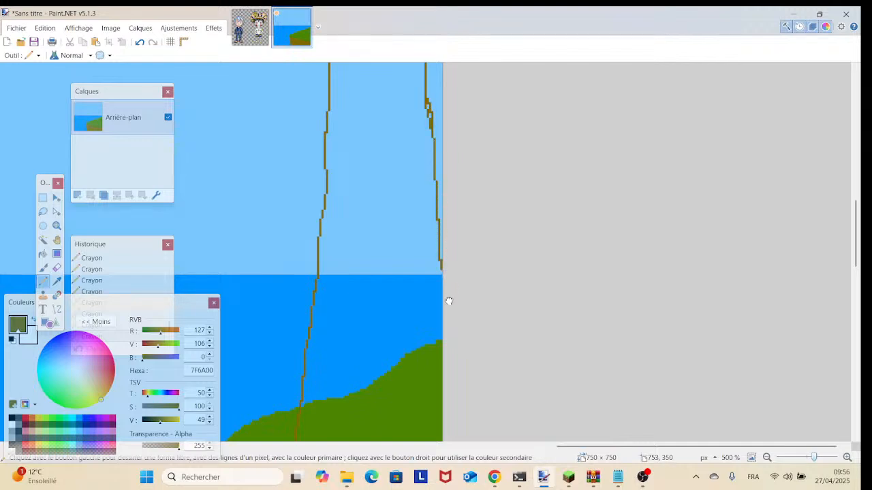
Step: Draw a second right side for the trunk, closer to its left side, from the sky down across the sea onto the hill
{"action": "scroll", "coordinate": [454, 298], "scroll_direction": "down", "scroll_amount": 2}
{"action": "mouse_move", "coordinate": [813, 458]}
{"action": "left_mouse_down"}
{"action": "mouse_move", "coordinate": [806, 461]}
{"action": "mouse_move", "coordinate": [814, 463]}
{"action": "left_mouse_up"}
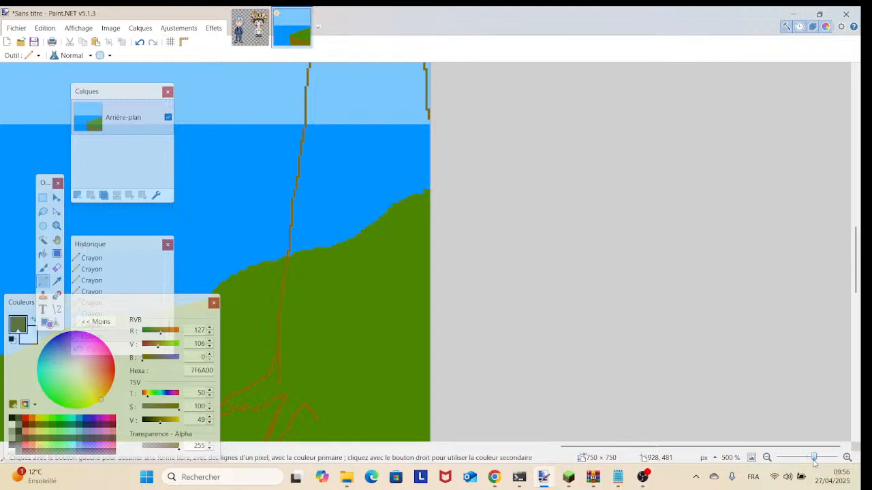
{"action": "scroll", "coordinate": [468, 269], "scroll_direction": "up", "scroll_amount": 10}
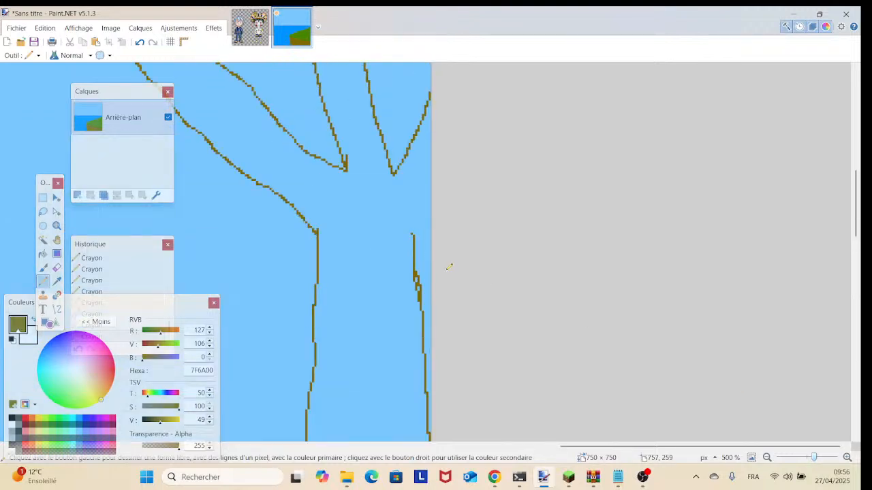
{"action": "scroll", "coordinate": [252, 220], "scroll_direction": "down", "scroll_amount": 10}
{"action": "scroll", "coordinate": [259, 214], "scroll_direction": "up", "scroll_amount": 3}
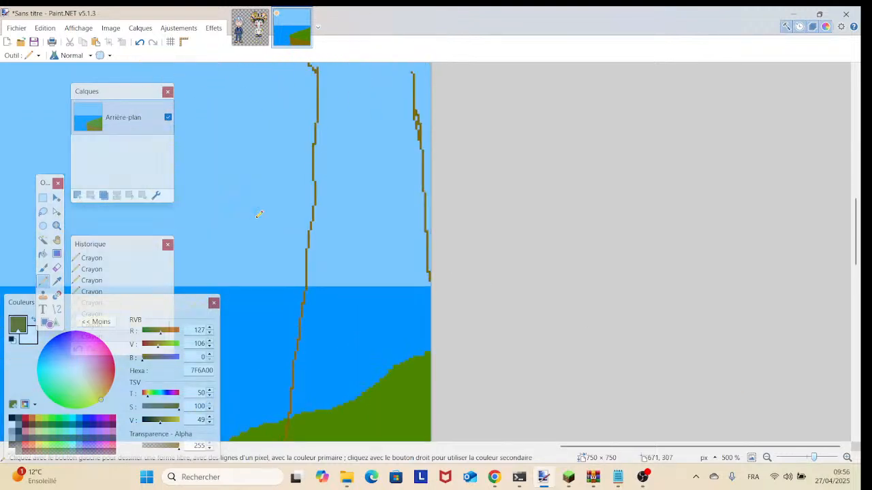
{"action": "scroll", "coordinate": [259, 214], "scroll_direction": "up", "scroll_amount": 3}
{"action": "scroll", "coordinate": [259, 214], "scroll_direction": "up", "scroll_amount": 7}
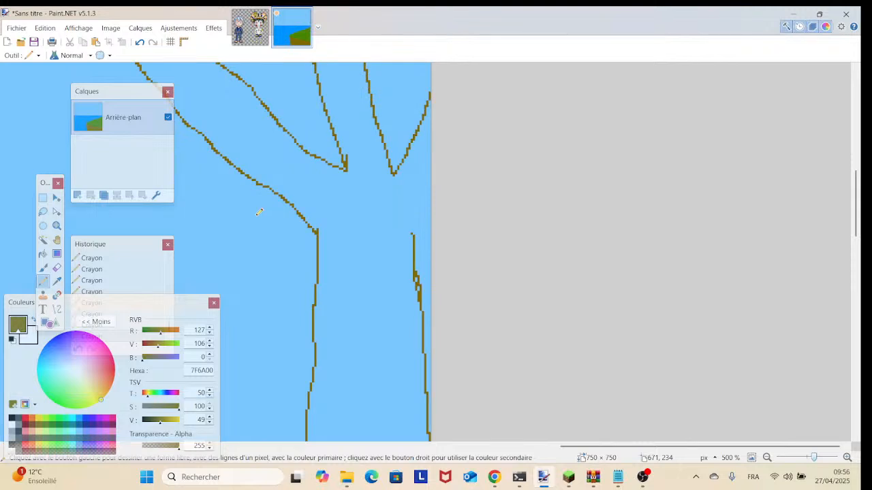
{"action": "scroll", "coordinate": [259, 212], "scroll_direction": "down", "scroll_amount": 5}
{"action": "left_click_drag", "start_coordinate": [389, 234], "coordinate": [395, 337]}
{"action": "scroll", "coordinate": [392, 307], "scroll_direction": "down", "scroll_amount": 5}
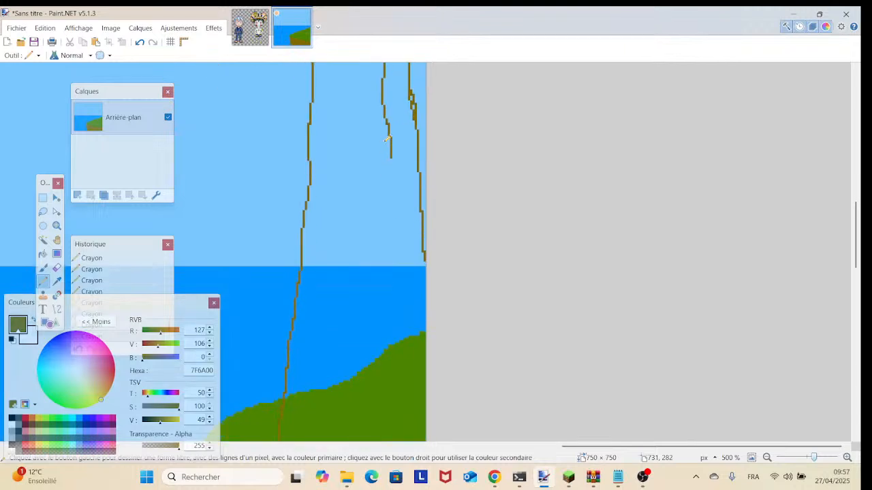
{"action": "left_click_drag", "start_coordinate": [392, 156], "coordinate": [402, 312]}
{"action": "scroll", "coordinate": [403, 311], "scroll_direction": "down", "scroll_amount": 5}
{"action": "left_click_drag", "start_coordinate": [403, 156], "coordinate": [412, 213]}
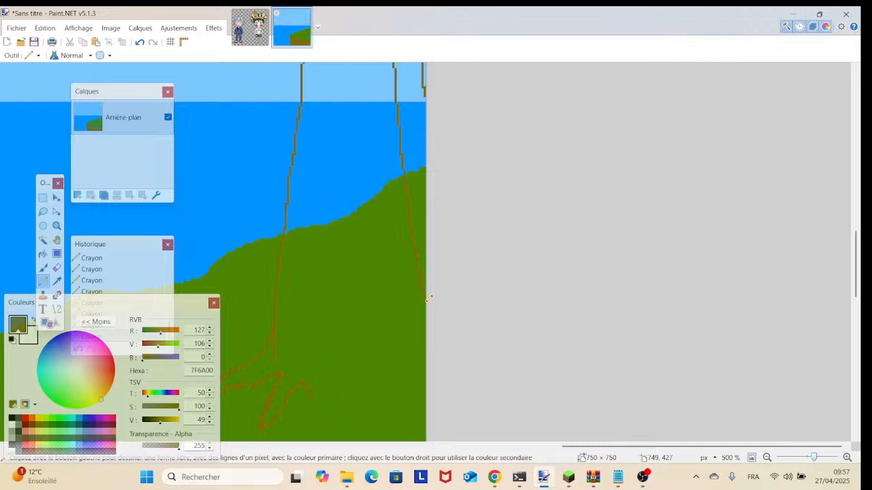
{"action": "left_click_drag", "start_coordinate": [427, 301], "coordinate": [456, 92]}
{"action": "left_click_drag", "start_coordinate": [341, 185], "coordinate": [349, 211]}
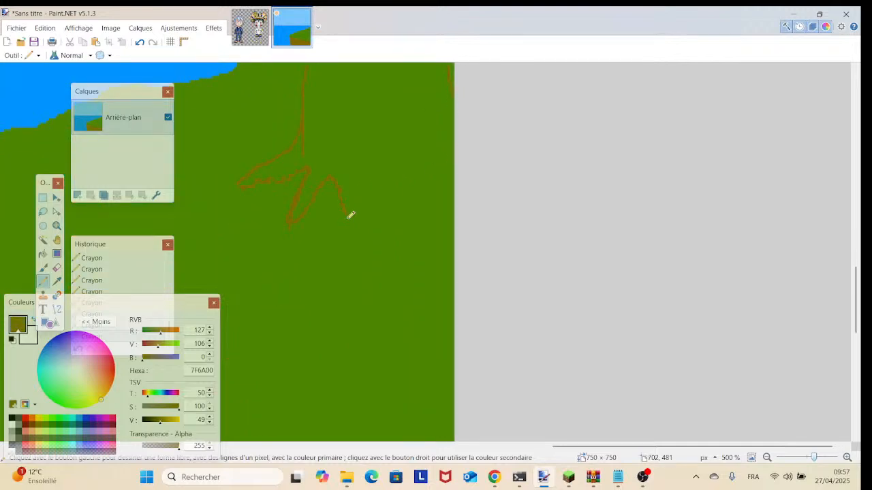
{"action": "left_click_drag", "start_coordinate": [362, 242], "coordinate": [368, 259]}
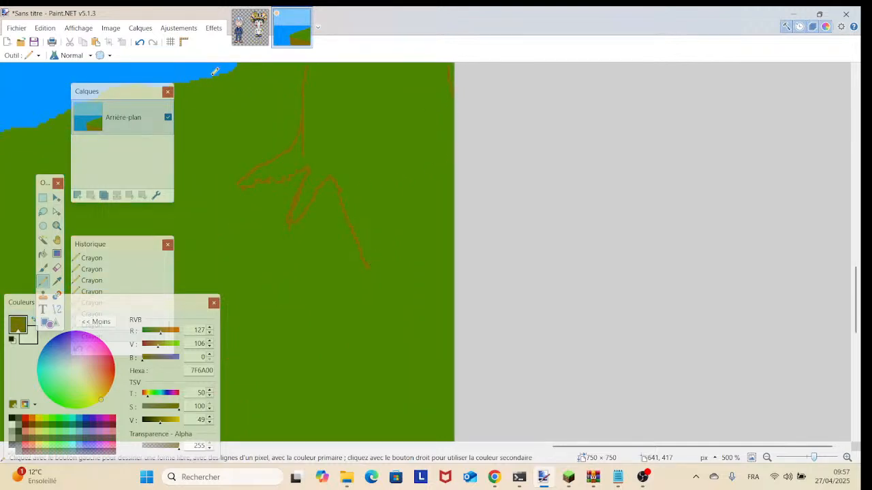
{"action": "left_click", "coordinate": [139, 42]}
{"action": "mouse_move", "coordinate": [330, 175]}
{"action": "left_mouse_down"}
{"action": "mouse_move", "coordinate": [361, 249]}
{"action": "mouse_move", "coordinate": [387, 210]}
{"action": "mouse_move", "coordinate": [395, 176]}
{"action": "left_mouse_up"}
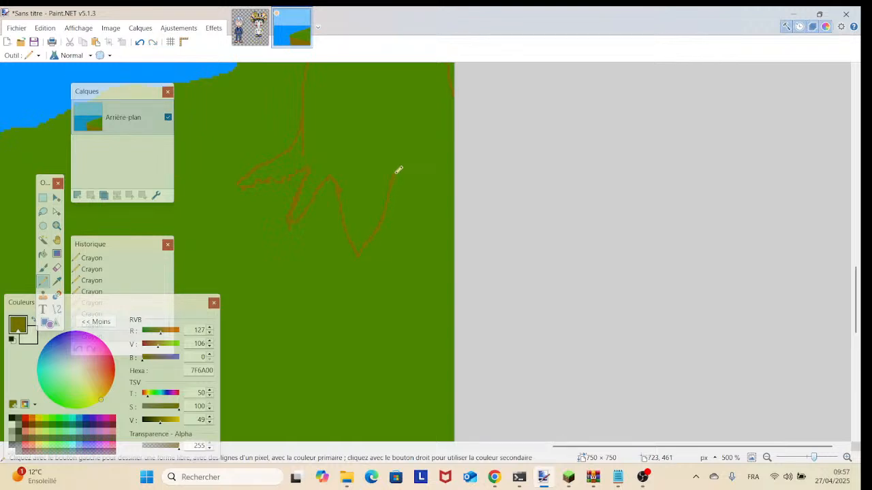
{"action": "left_click", "coordinate": [141, 44]}
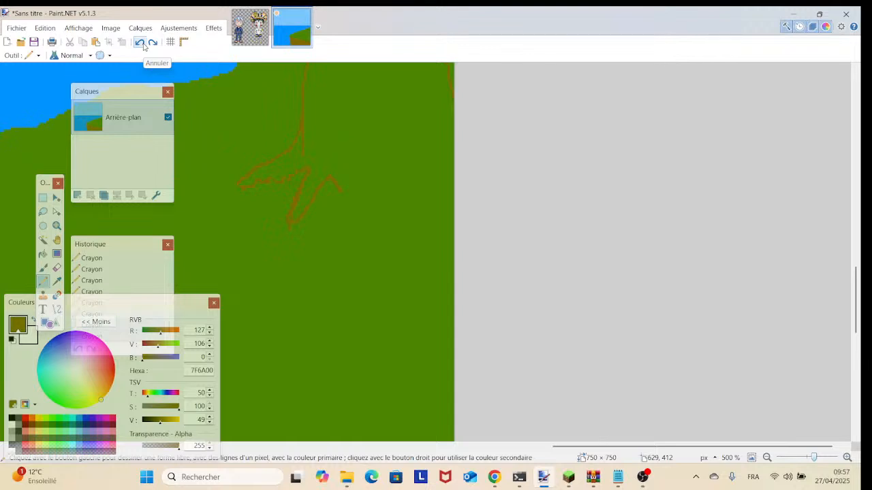
Step: Sample the sky's light blue 7AC7FF and paint over the outer right trunk line with a size 12 Paintbrush
{"action": "scroll", "coordinate": [393, 315], "scroll_direction": "up", "scroll_amount": 10}
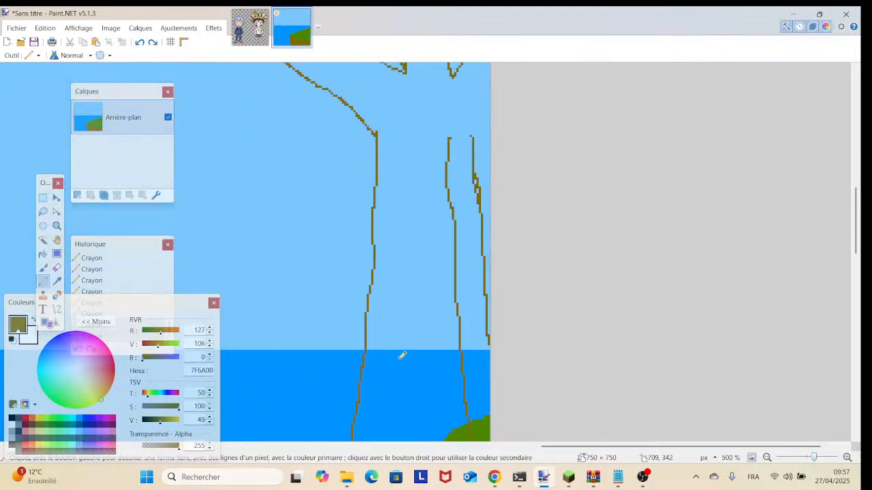
{"action": "left_click", "coordinate": [56, 281]}
{"action": "left_click", "coordinate": [276, 211]}
{"action": "left_click", "coordinate": [43, 267]}
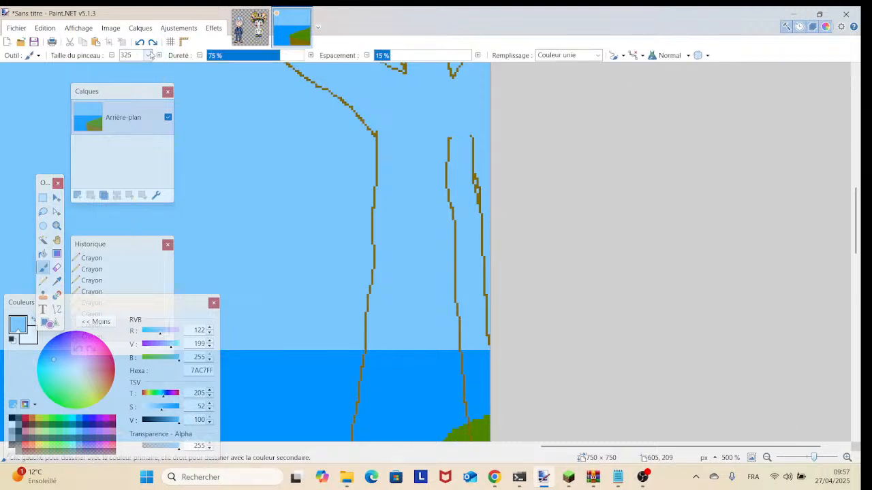
{"action": "left_click", "coordinate": [147, 56]}
{"action": "scroll", "coordinate": [141, 120], "scroll_direction": "up", "scroll_amount": 9}
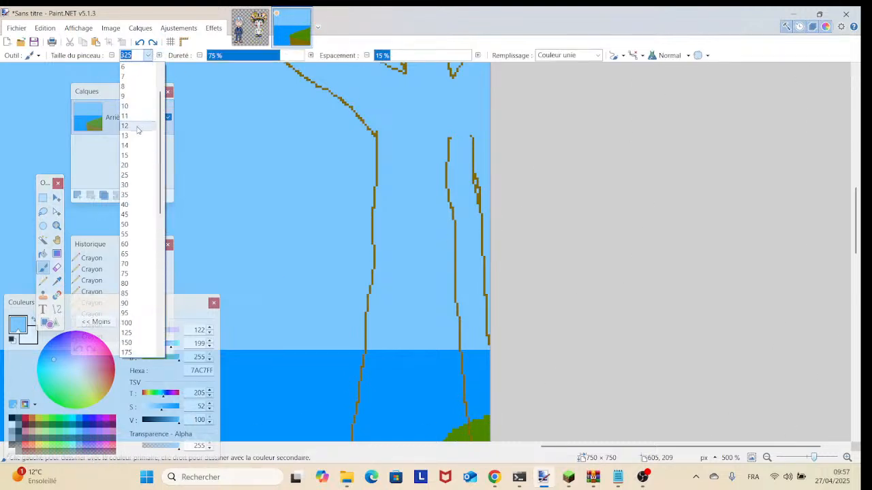
{"action": "left_click", "coordinate": [139, 129]}
{"action": "left_click_drag", "start_coordinate": [475, 138], "coordinate": [484, 293]}
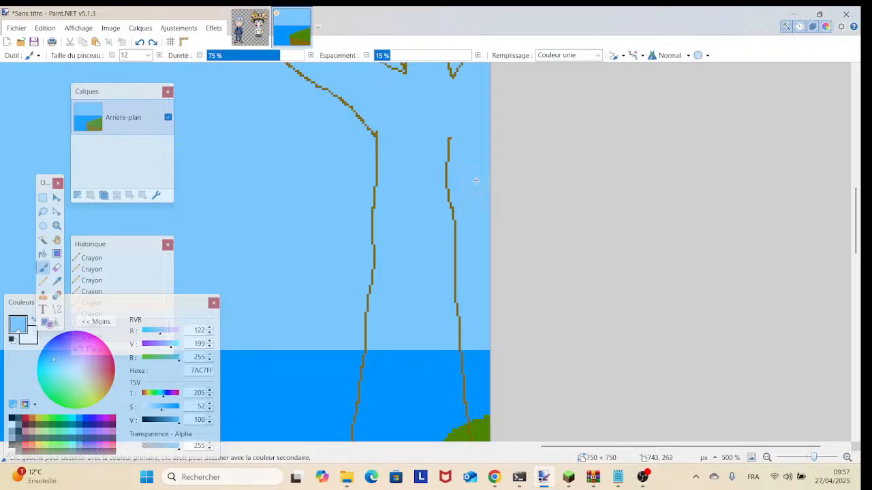
Step: Sample the trunk's brown 7F6A00 as the primary colour and switch back to the Pencil
{"action": "left_click", "coordinate": [57, 281]}
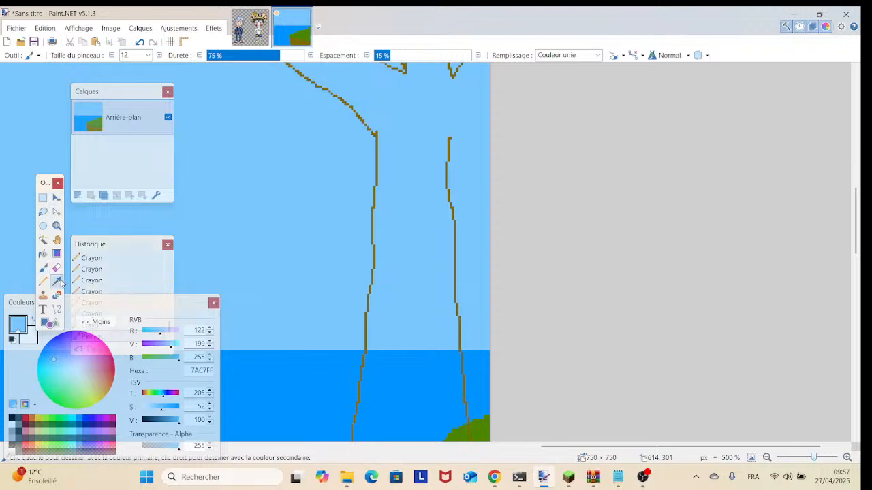
{"action": "left_click", "coordinate": [374, 207]}
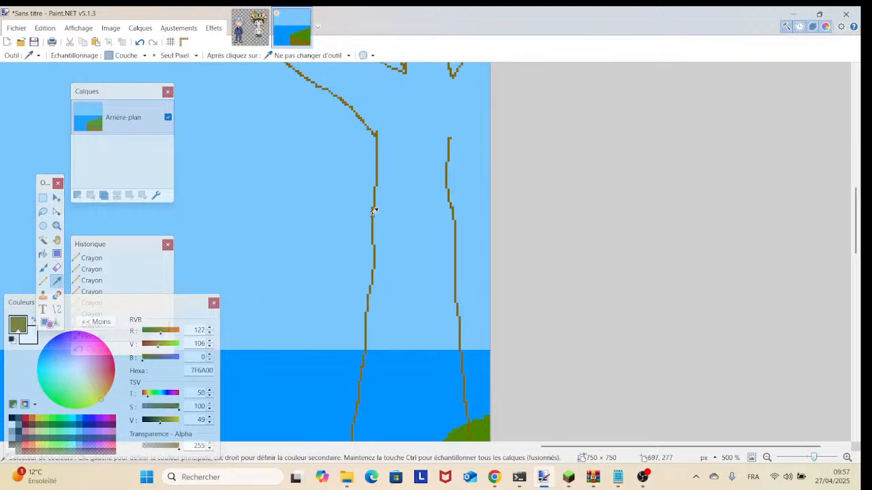
{"action": "scroll", "coordinate": [368, 208], "scroll_direction": "down", "scroll_amount": 8}
{"action": "scroll", "coordinate": [366, 207], "scroll_direction": "up", "scroll_amount": 5}
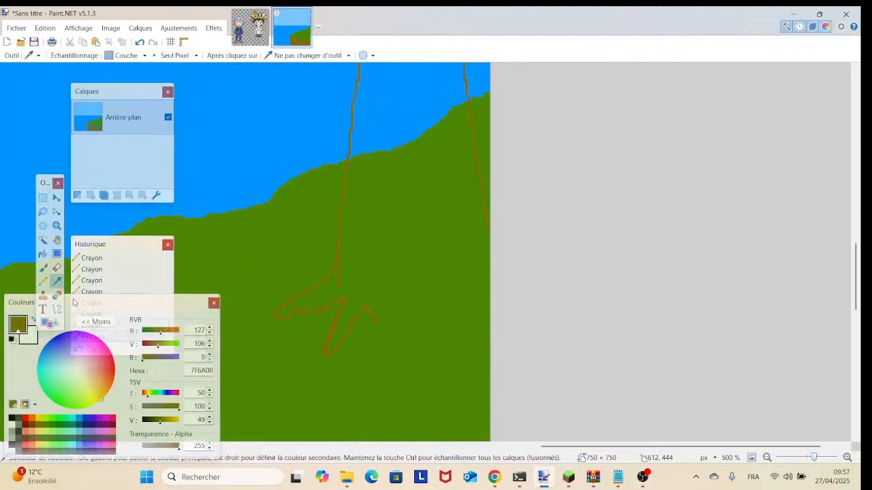
{"action": "left_click", "coordinate": [43, 282]}
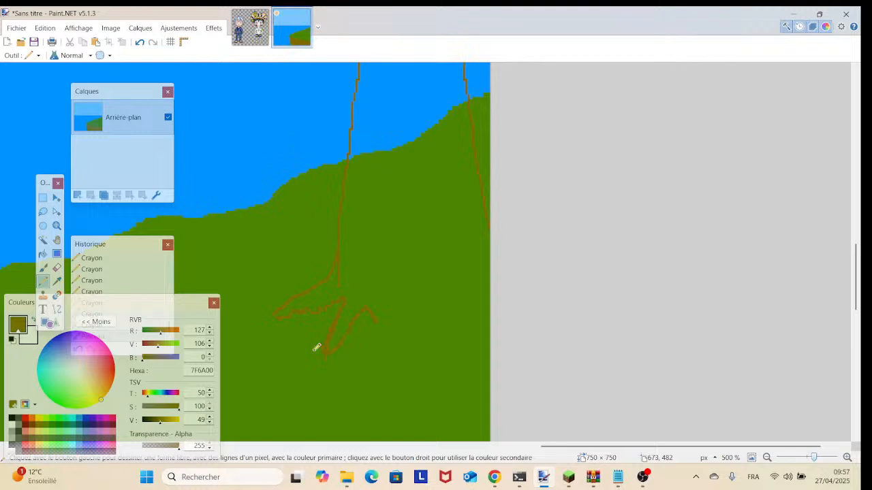
Step: Sample the hill's green 4C8600 as the primary colour near the roots and return to the Pencil
{"action": "left_click", "coordinate": [57, 281]}
{"action": "left_click", "coordinate": [302, 380]}
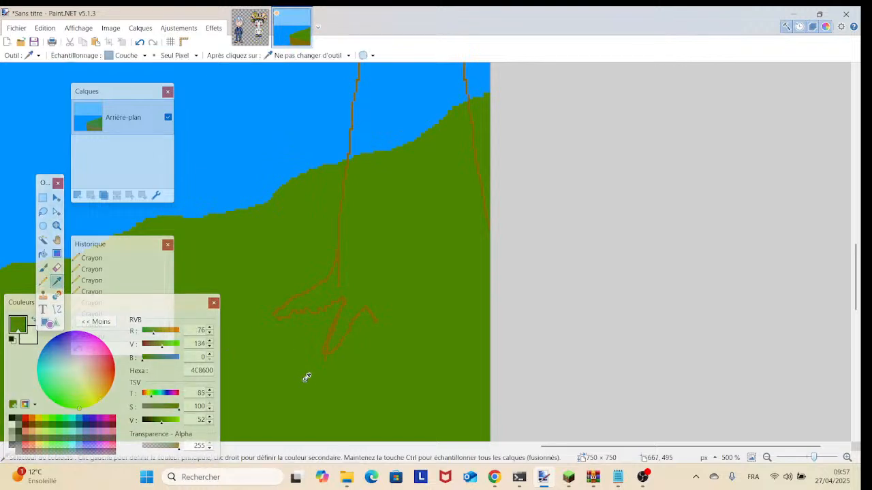
{"action": "left_click", "coordinate": [43, 281]}
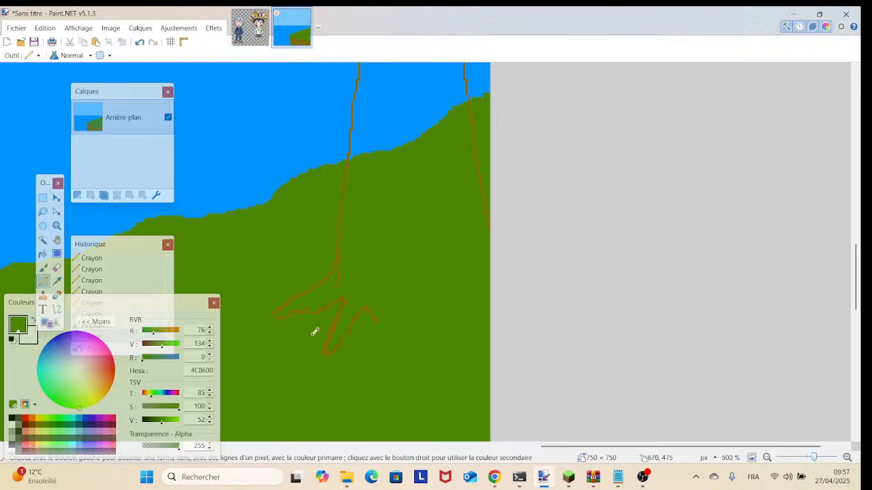
{"action": "scroll", "coordinate": [314, 331], "scroll_direction": "up", "scroll_amount": 10}
{"action": "scroll", "coordinate": [315, 332], "scroll_direction": "down", "scroll_amount": 10}
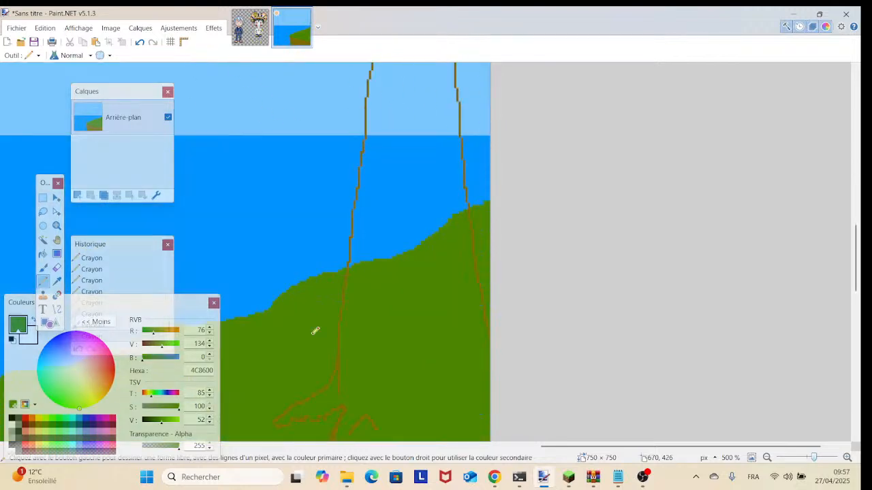
Step: Sample the trunk's brown 7F6A00 and continue the zigzag root outline with the Pencil across the hill to the canvas edge
{"action": "scroll", "coordinate": [315, 331], "scroll_direction": "up", "scroll_amount": 2}
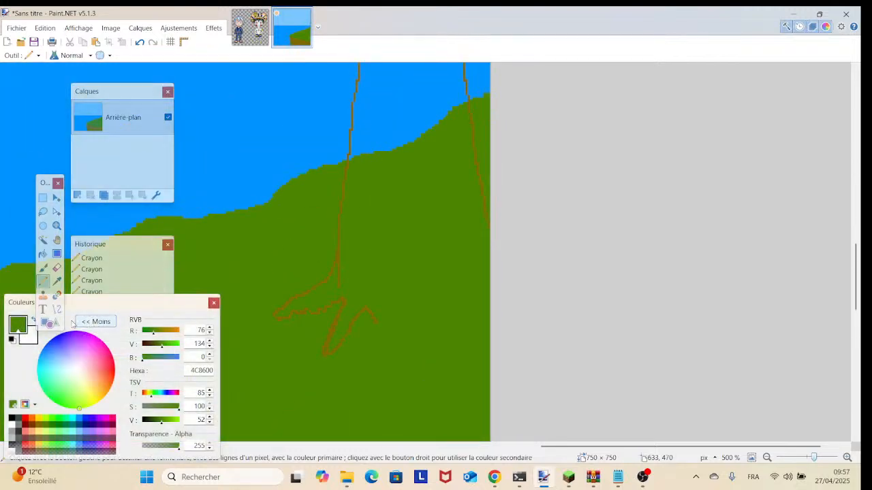
{"action": "left_click", "coordinate": [57, 281]}
{"action": "left_click", "coordinate": [332, 332]}
{"action": "left_click", "coordinate": [42, 281]}
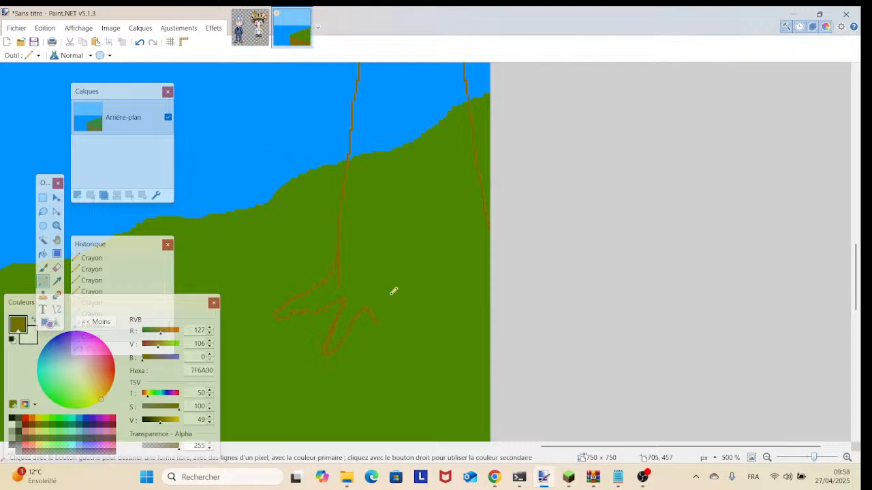
{"action": "scroll", "coordinate": [394, 292], "scroll_direction": "up", "scroll_amount": 10}
{"action": "scroll", "coordinate": [394, 291], "scroll_direction": "down", "scroll_amount": 10}
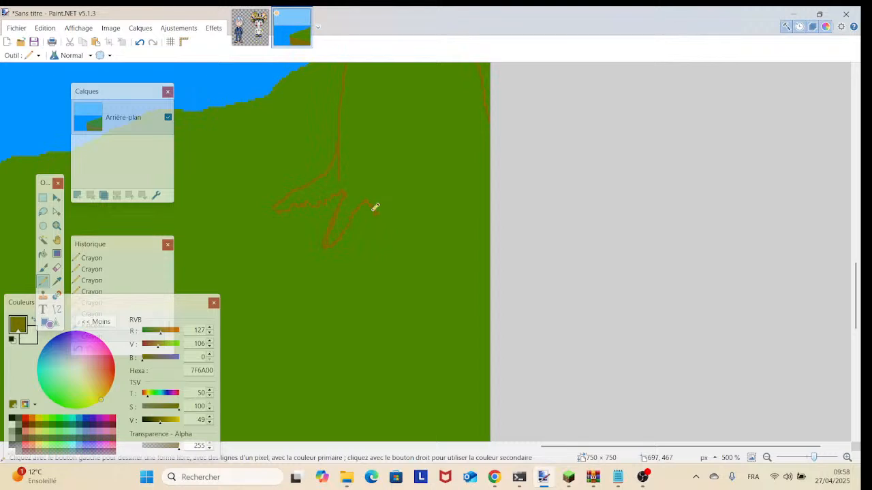
{"action": "left_click_drag", "start_coordinate": [374, 208], "coordinate": [384, 233]}
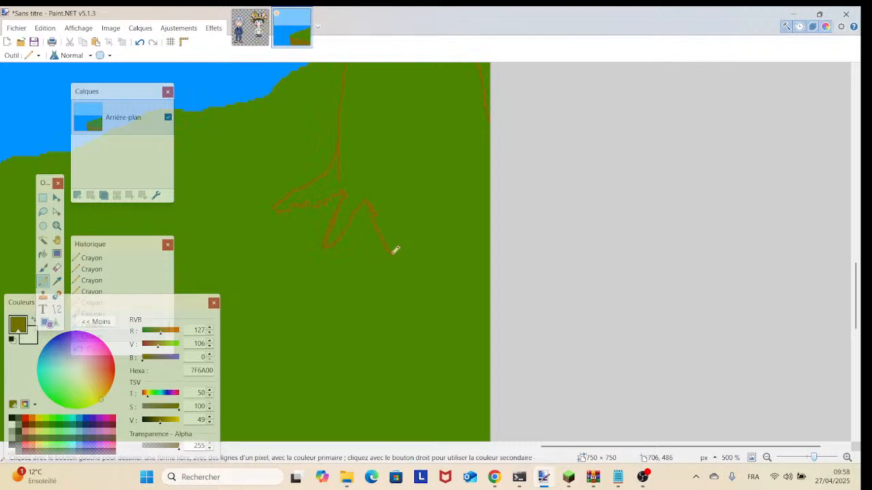
{"action": "left_click_drag", "start_coordinate": [390, 246], "coordinate": [422, 203]}
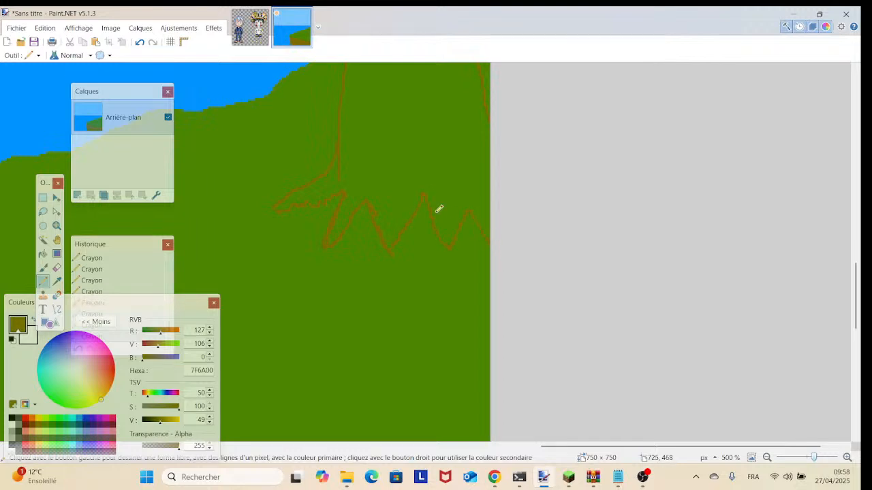
Step: Draw the underside of the right branch from the upper end of the trunk's right side up to the canvas edge
{"action": "scroll", "coordinate": [438, 209], "scroll_direction": "up", "scroll_amount": 5}
{"action": "scroll", "coordinate": [432, 262], "scroll_direction": "up", "scroll_amount": 5}
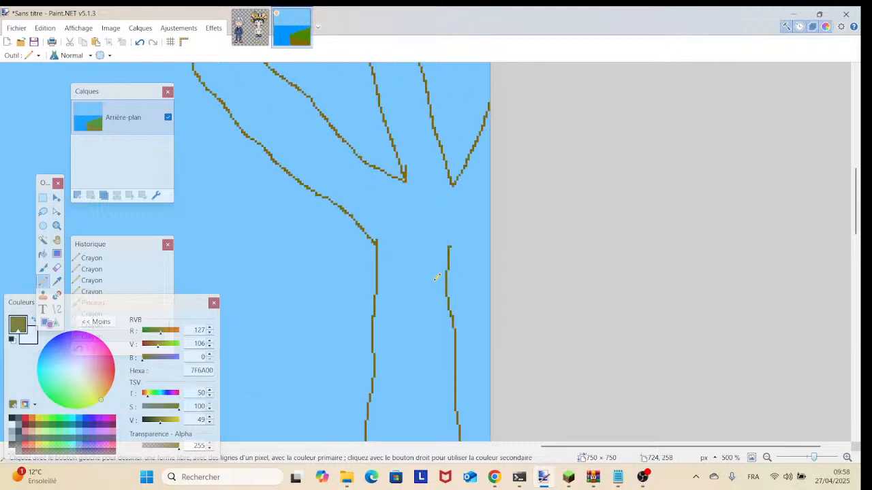
{"action": "left_click_drag", "start_coordinate": [449, 247], "coordinate": [469, 225]}
Step: Draw a second upper edge for the left branch just below the existing one, from its tip down towards the fork
{"action": "scroll", "coordinate": [479, 234], "scroll_direction": "up", "scroll_amount": 3}
{"action": "scroll", "coordinate": [469, 356], "scroll_direction": "left", "scroll_amount": 1}
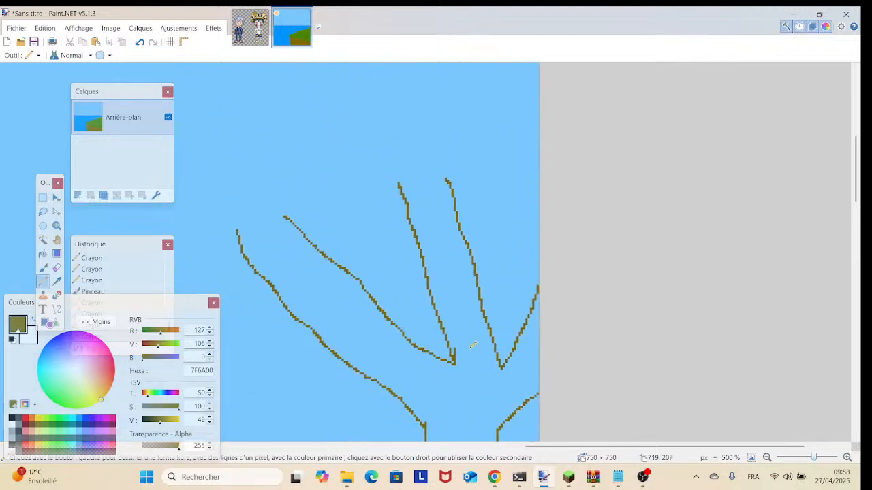
{"action": "left_click_drag", "start_coordinate": [278, 223], "coordinate": [423, 347]}
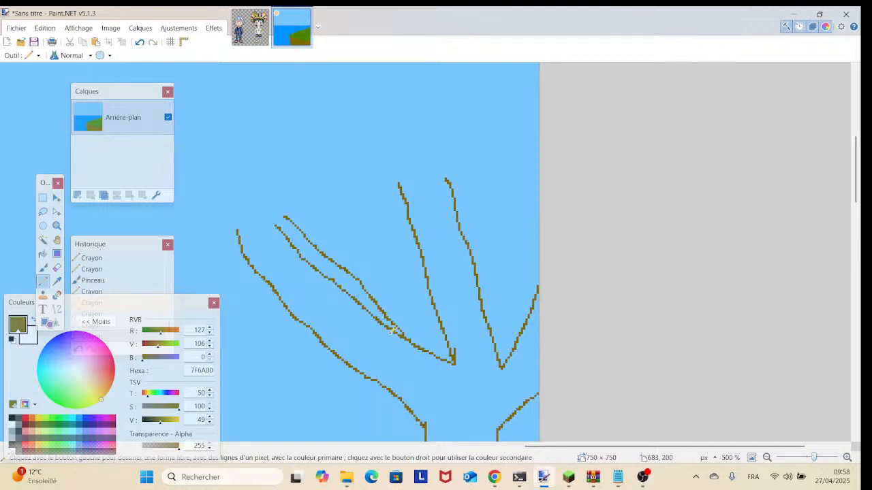
Step: Sample the sky's light blue 7AC7FF and paint over the left branch's old upper edge with a size 12 Paintbrush
{"action": "scroll", "coordinate": [387, 337], "scroll_direction": "right", "scroll_amount": 1}
{"action": "left_click", "coordinate": [57, 281]}
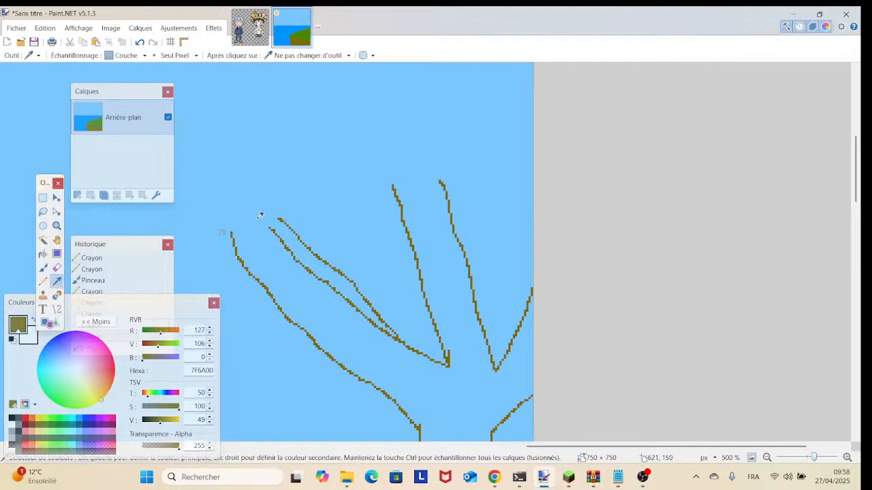
{"action": "left_click", "coordinate": [314, 184]}
{"action": "left_click", "coordinate": [42, 267]}
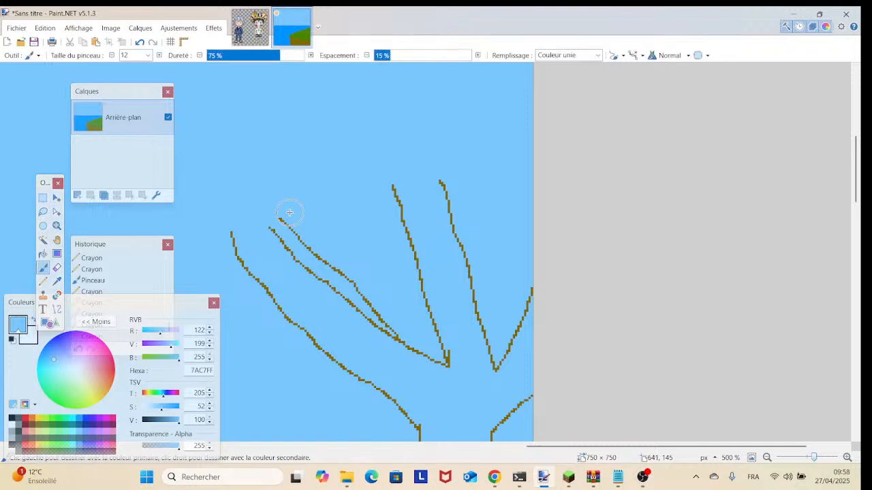
{"action": "left_click_drag", "start_coordinate": [307, 248], "coordinate": [338, 280]}
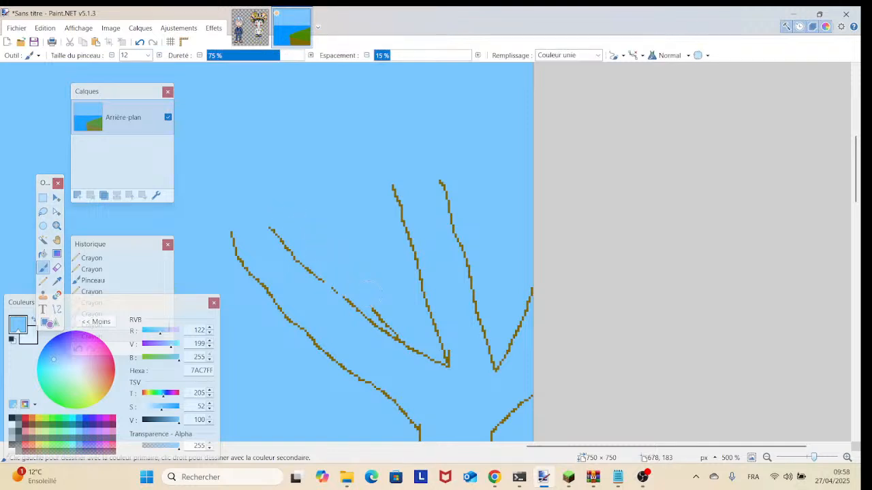
{"action": "scroll", "coordinate": [381, 302], "scroll_direction": "down", "scroll_amount": 3}
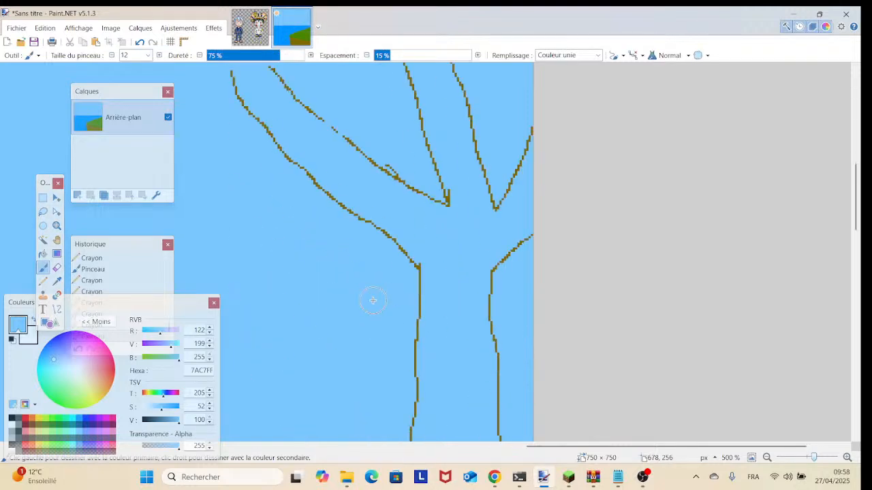
Step: Sample the branch's brown 7F6A00 and fill the gaps in the left branch's upper edge with the Pencil
{"action": "left_click", "coordinate": [57, 281]}
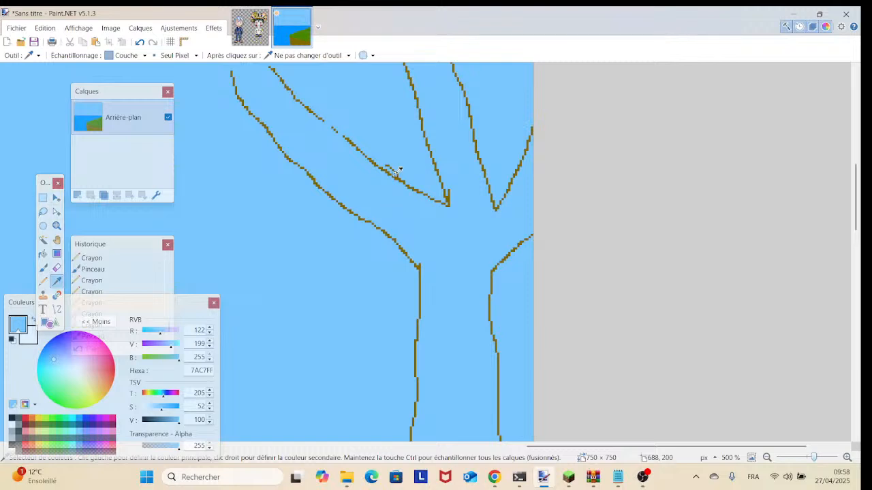
{"action": "left_click", "coordinate": [395, 176]}
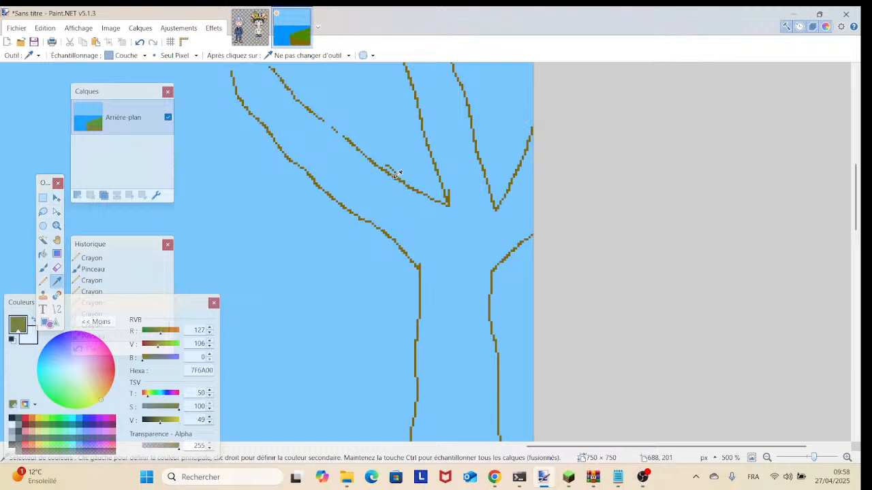
{"action": "left_click", "coordinate": [43, 281]}
{"action": "scroll", "coordinate": [259, 267], "scroll_direction": "up", "scroll_amount": 2}
{"action": "scroll", "coordinate": [259, 267], "scroll_direction": "left", "scroll_amount": 1}
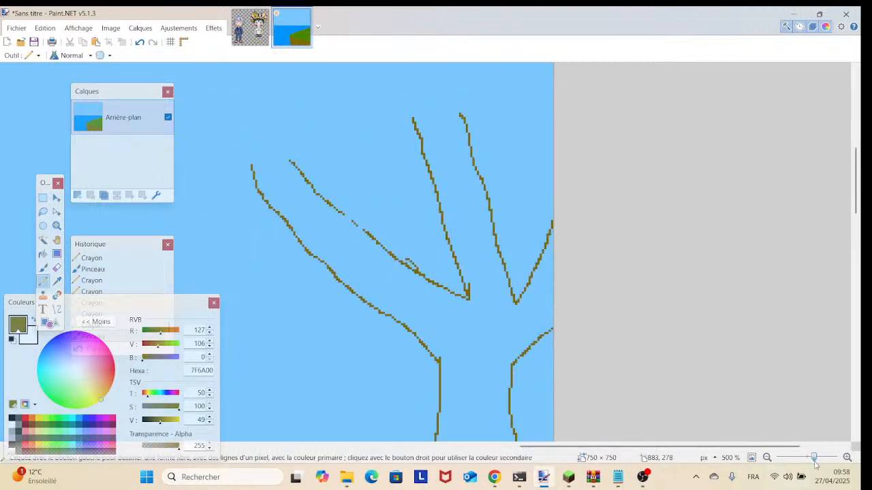
{"action": "scroll", "coordinate": [693, 398], "scroll_direction": "up", "scroll_amount": 7}
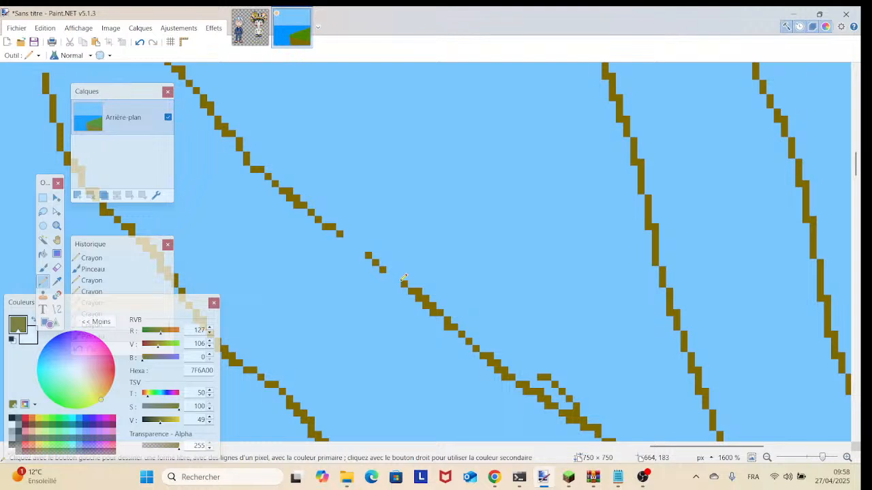
{"action": "left_click_drag", "start_coordinate": [399, 279], "coordinate": [366, 255]}
{"action": "left_click", "coordinate": [353, 240]}
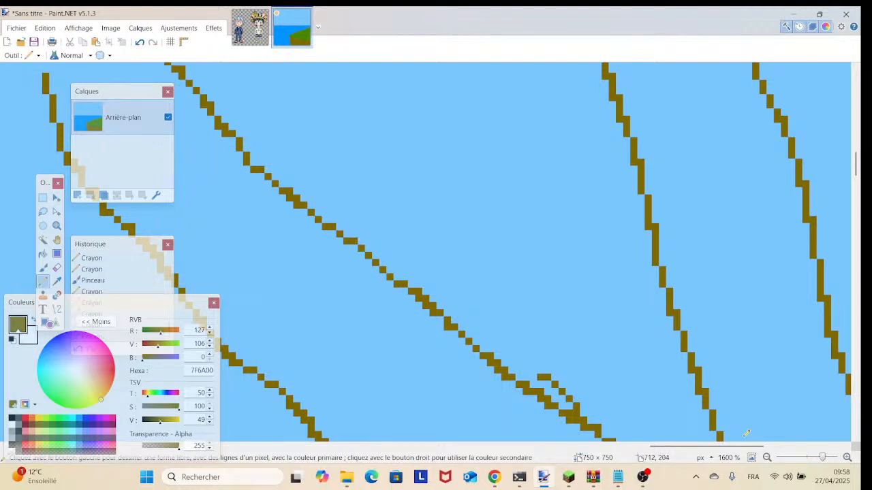
Step: Draw a second lower edge for the left branch just inside the existing one, from the tip down until they meet
{"action": "scroll", "coordinate": [815, 462], "scroll_direction": "down", "scroll_amount": 5}
{"action": "scroll", "coordinate": [816, 463], "scroll_direction": "up", "scroll_amount": 2}
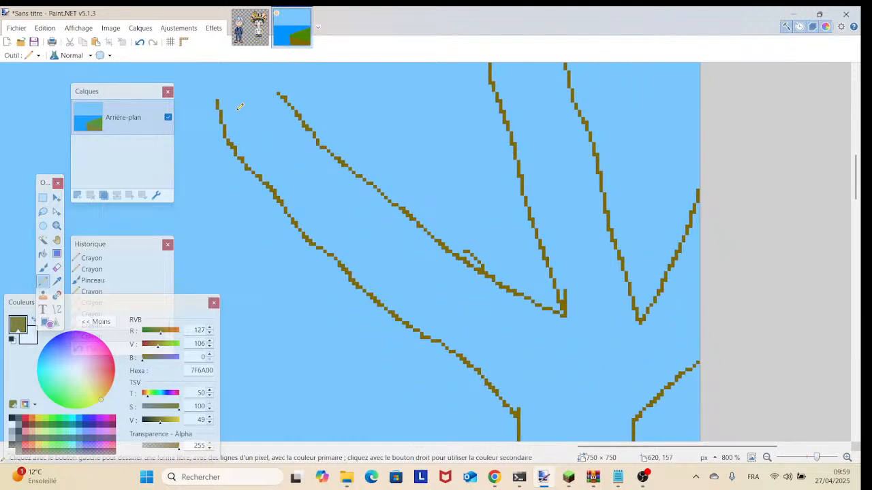
{"action": "mouse_move", "coordinate": [235, 105]}
{"action": "left_mouse_down"}
{"action": "mouse_move", "coordinate": [304, 204]}
{"action": "mouse_move", "coordinate": [406, 302]}
{"action": "mouse_move", "coordinate": [429, 339]}
{"action": "left_mouse_up"}
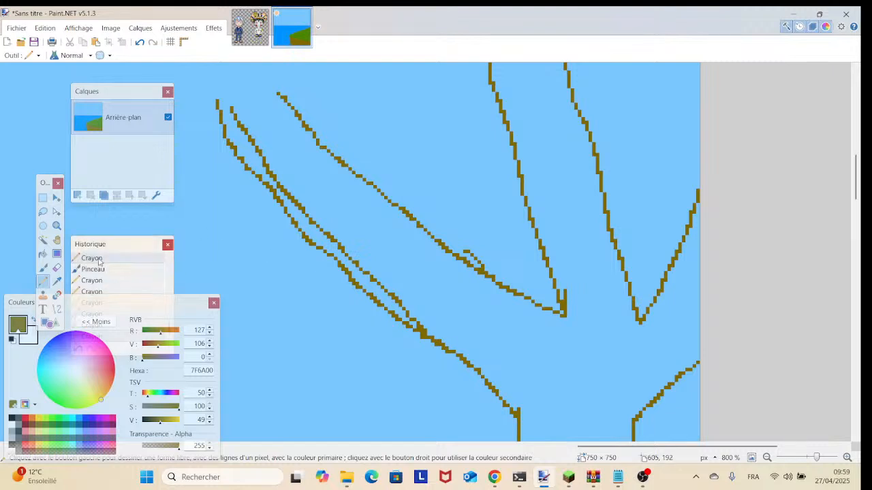
Step: Sample the sky's light blue 7AC7FF and paint over the left branch's old lower edge with the size 12 Paintbrush
{"action": "left_click", "coordinate": [56, 282]}
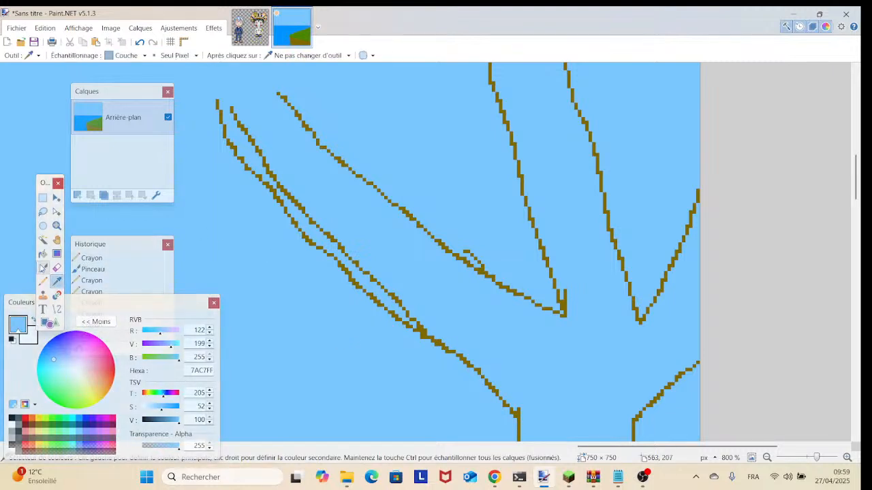
{"action": "left_click", "coordinate": [43, 267]}
{"action": "mouse_move", "coordinate": [379, 326]}
{"action": "left_mouse_down"}
{"action": "mouse_move", "coordinate": [389, 334]}
{"action": "mouse_move", "coordinate": [398, 327]}
{"action": "mouse_move", "coordinate": [337, 275]}
{"action": "mouse_move", "coordinate": [278, 202]}
{"action": "mouse_move", "coordinate": [243, 190]}
{"action": "mouse_move", "coordinate": [216, 102]}
{"action": "left_mouse_up"}
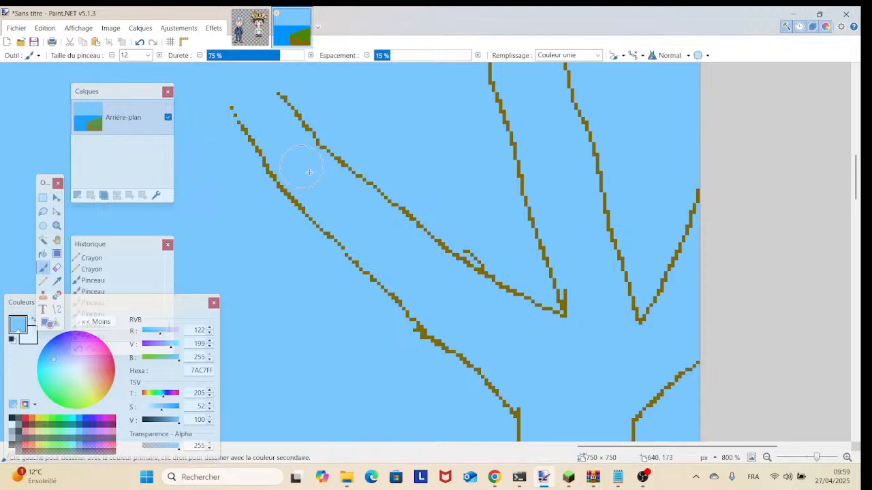
Step: Examine the branches and the fork above the trunk for gaps and stray pixels in the outline
{"action": "scroll", "coordinate": [311, 172], "scroll_direction": "up", "scroll_amount": 2}
{"action": "scroll", "coordinate": [311, 173], "scroll_direction": "down", "scroll_amount": 4}
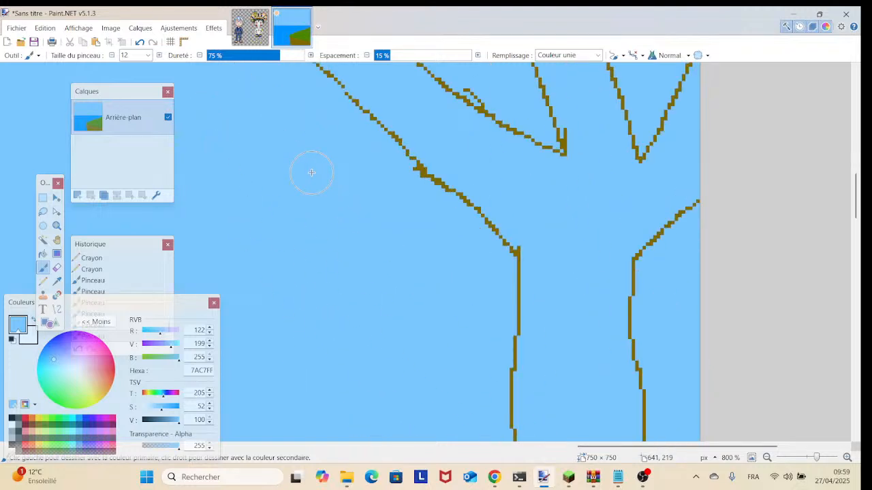
{"action": "scroll", "coordinate": [320, 176], "scroll_direction": "up", "scroll_amount": 6}
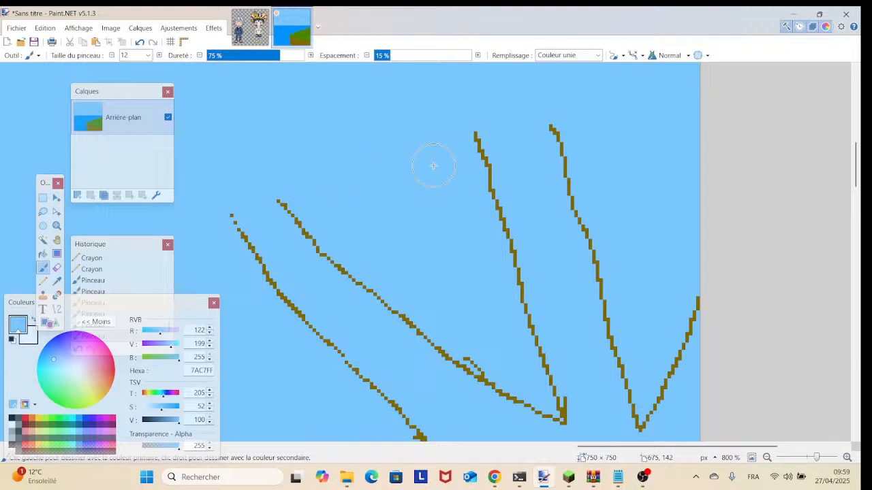
{"action": "scroll", "coordinate": [432, 165], "scroll_direction": "up", "scroll_amount": 1}
{"action": "scroll", "coordinate": [228, 154], "scroll_direction": "right", "scroll_amount": 3}
{"action": "scroll", "coordinate": [293, 176], "scroll_direction": "down", "scroll_amount": 4}
{"action": "scroll", "coordinate": [302, 189], "scroll_direction": "down", "scroll_amount": 1}
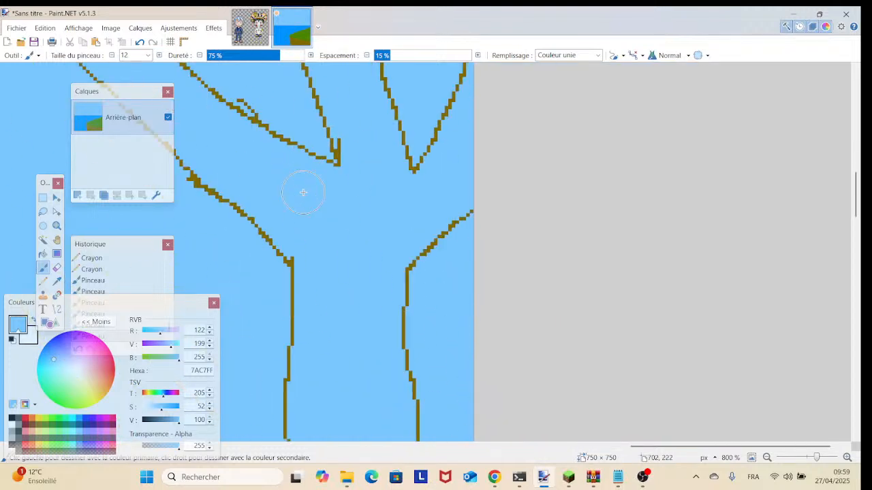
{"action": "scroll", "coordinate": [296, 188], "scroll_direction": "up", "scroll_amount": 2}
{"action": "scroll", "coordinate": [340, 243], "scroll_direction": "up", "scroll_amount": 1}
{"action": "scroll", "coordinate": [341, 243], "scroll_direction": "left", "scroll_amount": 1}
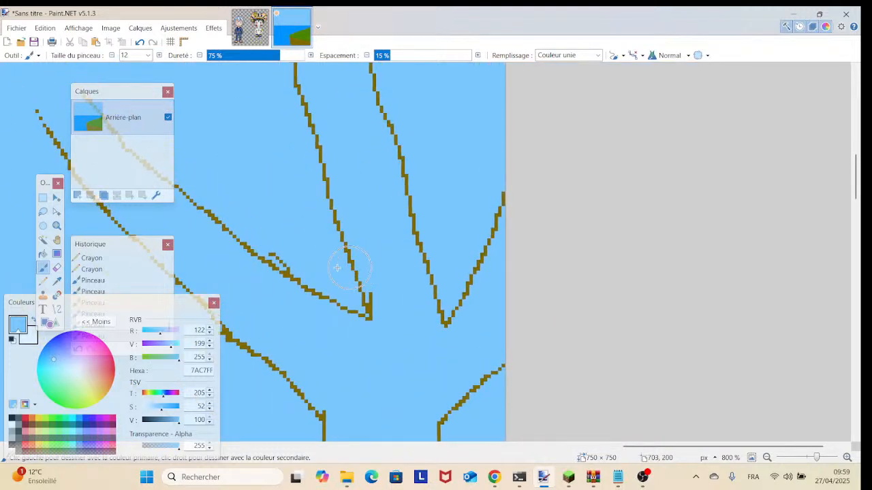
{"action": "scroll", "coordinate": [386, 253], "scroll_direction": "down", "scroll_amount": 15}
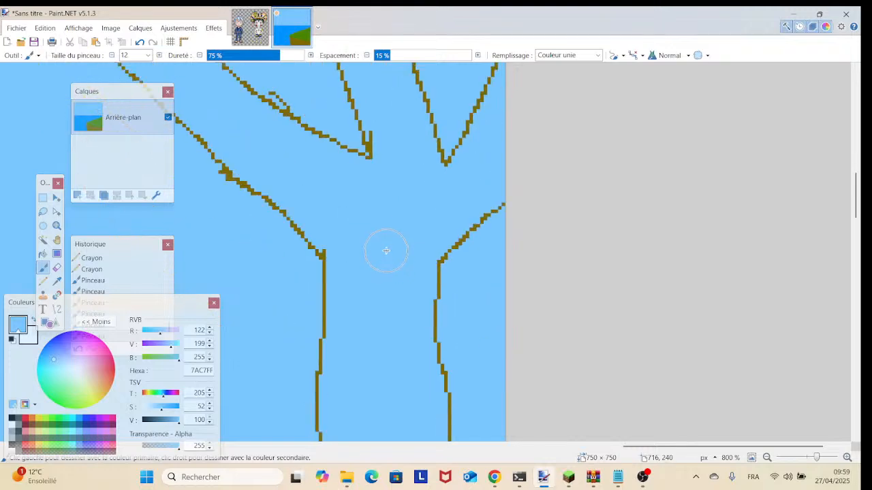
{"action": "scroll", "coordinate": [479, 277], "scroll_direction": "up", "scroll_amount": 15}
{"action": "scroll", "coordinate": [477, 276], "scroll_direction": "up", "scroll_amount": 5}
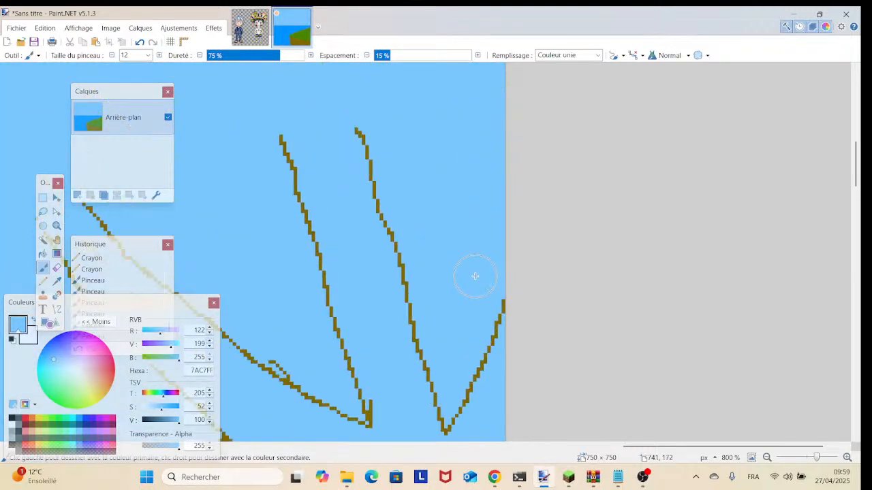
Step: Sample the brown 7F6A00 and fill the missing pixels near the tip of the left branch's lower edge with the Pencil
{"action": "left_click_drag", "start_coordinate": [475, 276], "coordinate": [652, 286]}
{"action": "mouse_move", "coordinate": [814, 460]}
{"action": "left_mouse_down"}
{"action": "mouse_move", "coordinate": [804, 461]}
{"action": "mouse_move", "coordinate": [824, 461]}
{"action": "left_mouse_up"}
{"action": "scroll", "coordinate": [613, 272], "scroll_direction": "up", "scroll_amount": 4}
{"action": "scroll", "coordinate": [622, 265], "scroll_direction": "down", "scroll_amount": 5}
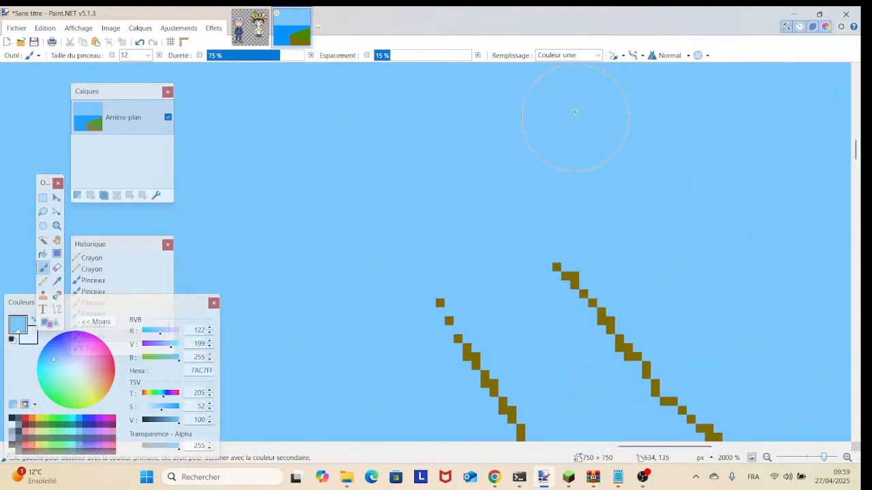
{"action": "left_click", "coordinate": [56, 280]}
{"action": "left_click", "coordinate": [478, 310]}
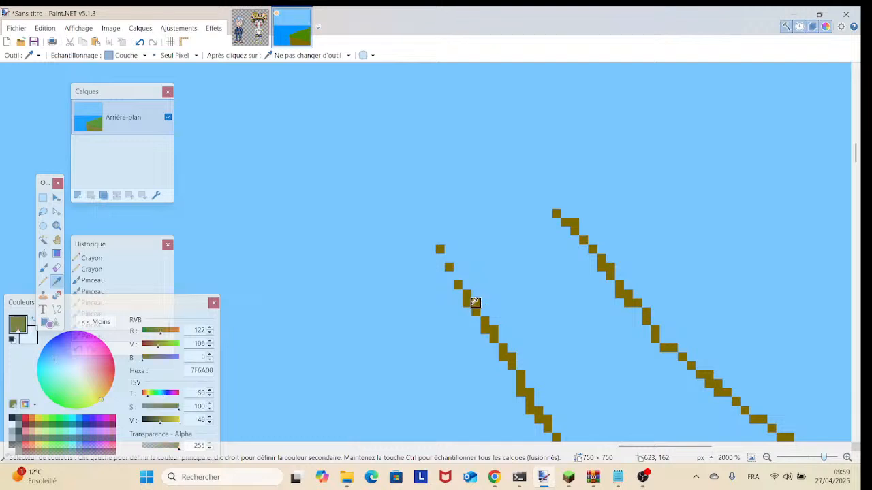
{"action": "left_click", "coordinate": [43, 281]}
{"action": "left_click", "coordinate": [449, 275]}
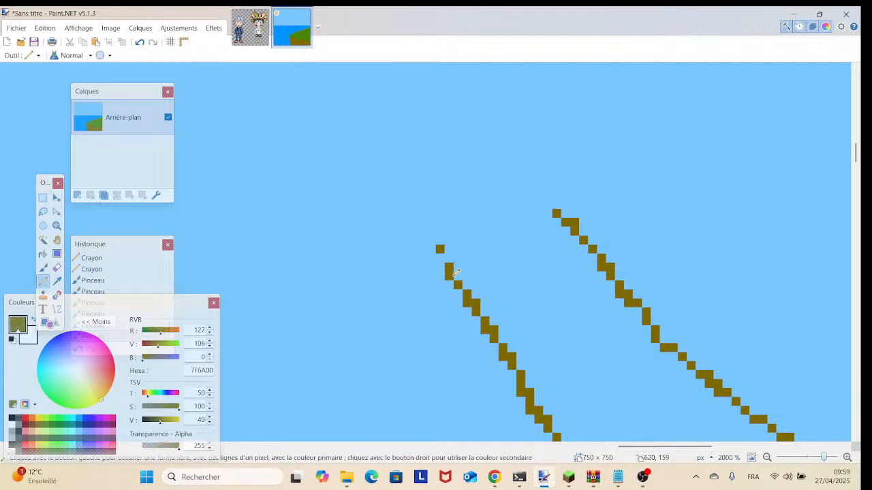
{"action": "left_click", "coordinate": [440, 258]}
Step: Try the size 12 Eraser beside the stray stub at the fork of the left and middle branches and undo it
{"action": "left_click_drag", "start_coordinate": [531, 274], "coordinate": [127, 207]}
{"action": "scroll", "coordinate": [629, 302], "scroll_direction": "right", "scroll_amount": 8}
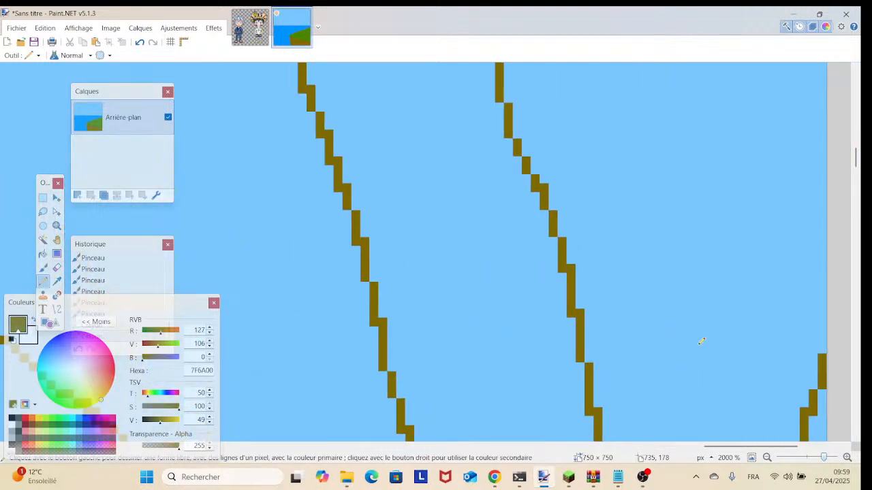
{"action": "scroll", "coordinate": [521, 239], "scroll_direction": "down", "scroll_amount": 2}
{"action": "mouse_move", "coordinate": [824, 458]}
{"action": "left_mouse_down"}
{"action": "mouse_move", "coordinate": [807, 458]}
{"action": "mouse_move", "coordinate": [823, 459]}
{"action": "left_mouse_up"}
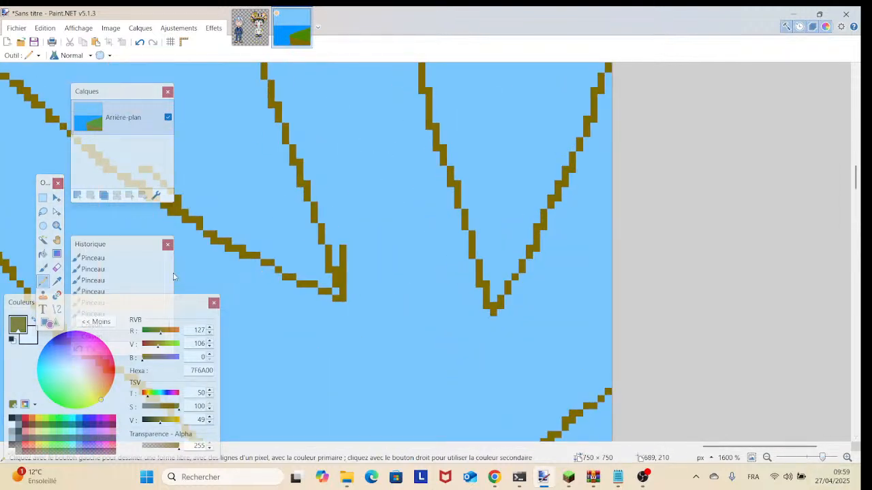
{"action": "left_click", "coordinate": [56, 267]}
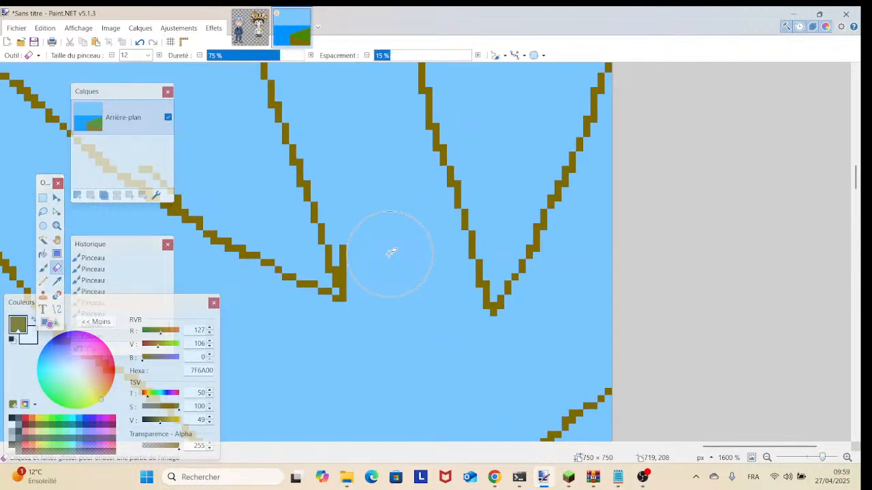
{"action": "left_click", "coordinate": [383, 252]}
{"action": "left_click", "coordinate": [139, 42]}
Step: Sample the hill's green 4C8600 as the primary colour beside the trunk
{"action": "scroll", "coordinate": [302, 253], "scroll_direction": "up", "scroll_amount": 10}
{"action": "left_click_drag", "start_coordinate": [278, 244], "coordinate": [504, 301]}
{"action": "scroll", "coordinate": [471, 293], "scroll_direction": "down", "scroll_amount": 5}
{"action": "mouse_move", "coordinate": [823, 458]}
{"action": "left_mouse_down"}
{"action": "mouse_move", "coordinate": [794, 458]}
{"action": "mouse_move", "coordinate": [815, 458]}
{"action": "left_mouse_up"}
{"action": "scroll", "coordinate": [272, 184], "scroll_direction": "down", "scroll_amount": 8}
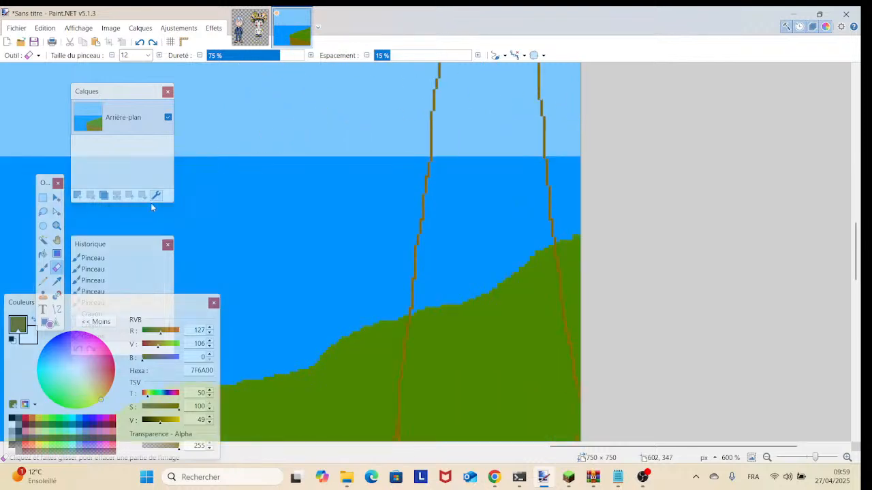
{"action": "left_click", "coordinate": [56, 282]}
{"action": "left_click", "coordinate": [346, 383]}
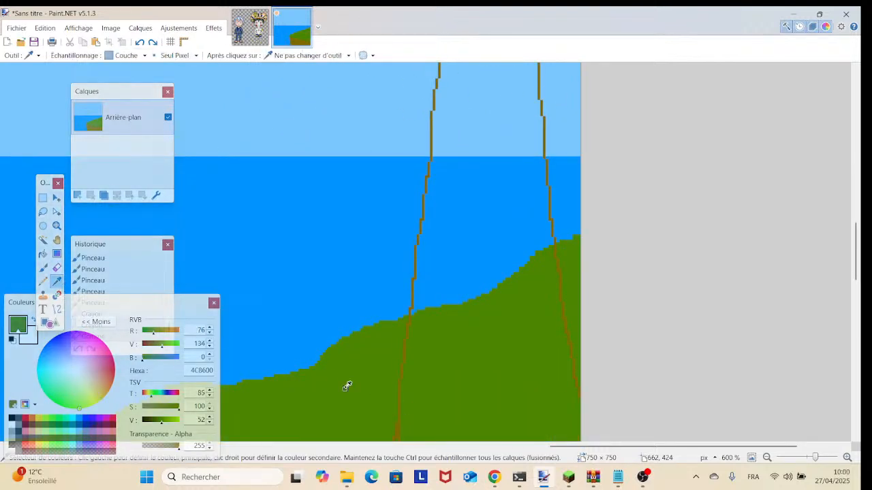
Step: Darken the primary green to 3B6600 by lowering its brightness to 40 and choose the Pencil for the foliage
{"action": "left_click", "coordinate": [158, 422]}
{"action": "scroll", "coordinate": [310, 348], "scroll_direction": "up", "scroll_amount": 5}
{"action": "scroll", "coordinate": [310, 347], "scroll_direction": "up", "scroll_amount": 3}
{"action": "scroll", "coordinate": [311, 348], "scroll_direction": "left", "scroll_amount": 3}
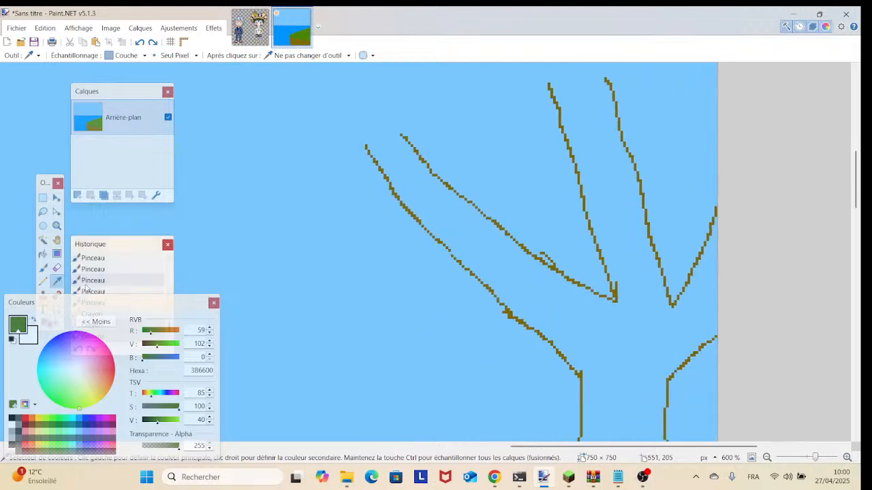
{"action": "left_click", "coordinate": [42, 282]}
Step: Try a wavy dark green foliage edge running left from the upper trunk and undo it
{"action": "scroll", "coordinate": [506, 288], "scroll_direction": "down", "scroll_amount": 3}
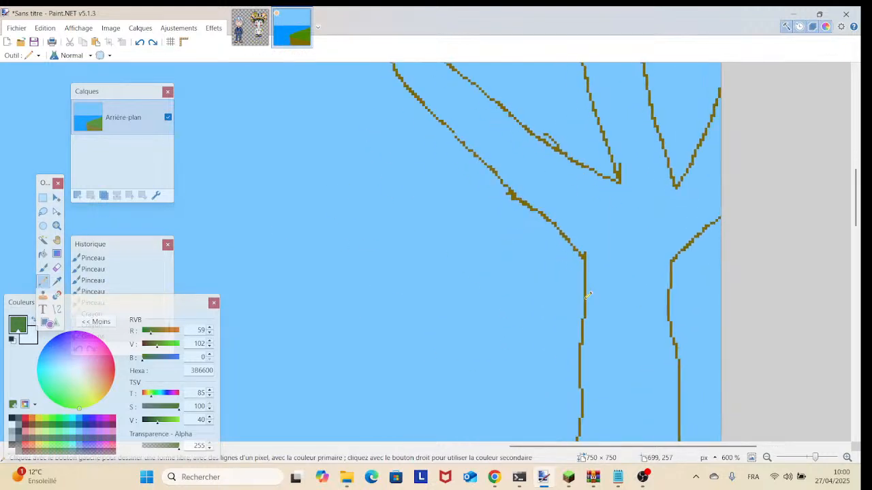
{"action": "mouse_move", "coordinate": [582, 309]}
{"action": "left_mouse_down"}
{"action": "mouse_move", "coordinate": [490, 320]}
{"action": "mouse_move", "coordinate": [453, 296]}
{"action": "left_mouse_up"}
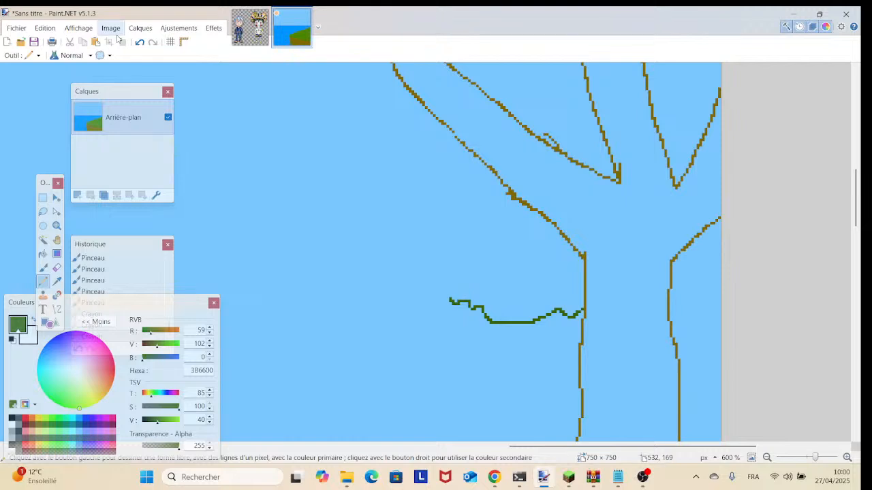
{"action": "left_click", "coordinate": [139, 42]}
Step: Try a jagged foliage outline from the trunk's left fork around the branches to the canvas's right edge, and undo its strokes
{"action": "left_click_drag", "start_coordinate": [450, 206], "coordinate": [456, 393]}
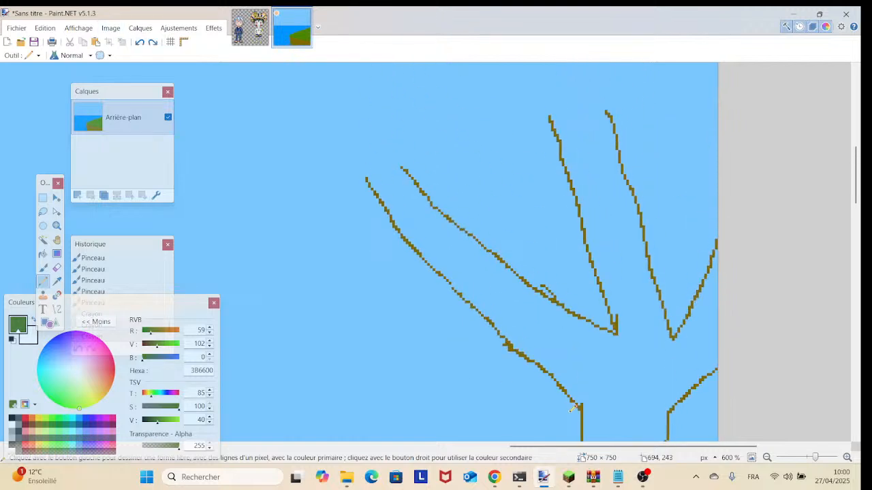
{"action": "mouse_move", "coordinate": [581, 416]}
{"action": "left_mouse_down"}
{"action": "mouse_move", "coordinate": [509, 403]}
{"action": "mouse_move", "coordinate": [508, 393]}
{"action": "left_mouse_up"}
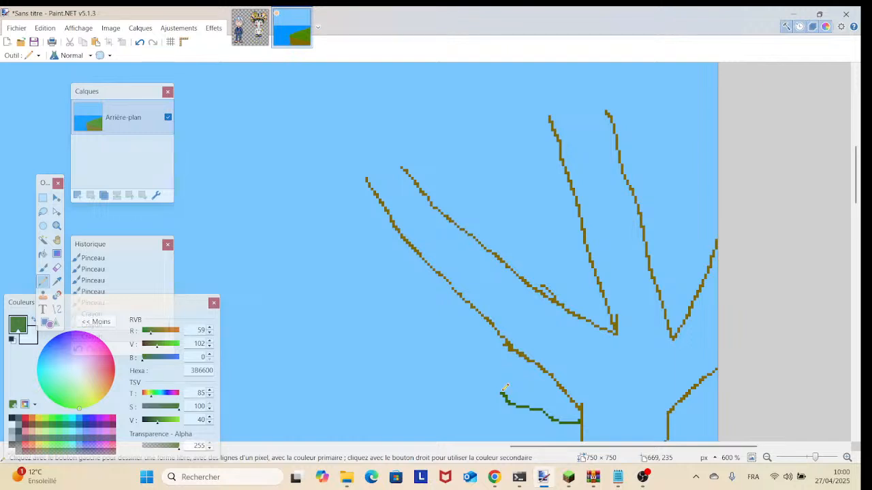
{"action": "mouse_move", "coordinate": [502, 390]}
{"action": "left_mouse_down"}
{"action": "mouse_move", "coordinate": [438, 344]}
{"action": "mouse_move", "coordinate": [442, 337]}
{"action": "mouse_move", "coordinate": [408, 301]}
{"action": "mouse_move", "coordinate": [403, 275]}
{"action": "mouse_move", "coordinate": [356, 239]}
{"action": "mouse_move", "coordinate": [386, 247]}
{"action": "mouse_move", "coordinate": [365, 225]}
{"action": "mouse_move", "coordinate": [374, 216]}
{"action": "mouse_move", "coordinate": [404, 217]}
{"action": "mouse_move", "coordinate": [392, 235]}
{"action": "mouse_move", "coordinate": [395, 215]}
{"action": "mouse_move", "coordinate": [425, 223]}
{"action": "mouse_move", "coordinate": [444, 187]}
{"action": "mouse_move", "coordinate": [478, 210]}
{"action": "mouse_move", "coordinate": [498, 178]}
{"action": "mouse_move", "coordinate": [523, 169]}
{"action": "mouse_move", "coordinate": [531, 176]}
{"action": "mouse_move", "coordinate": [555, 156]}
{"action": "mouse_move", "coordinate": [608, 145]}
{"action": "mouse_move", "coordinate": [649, 156]}
{"action": "mouse_move", "coordinate": [715, 199]}
{"action": "left_mouse_up"}
{"action": "left_click_drag", "start_coordinate": [815, 457], "coordinate": [809, 471]}
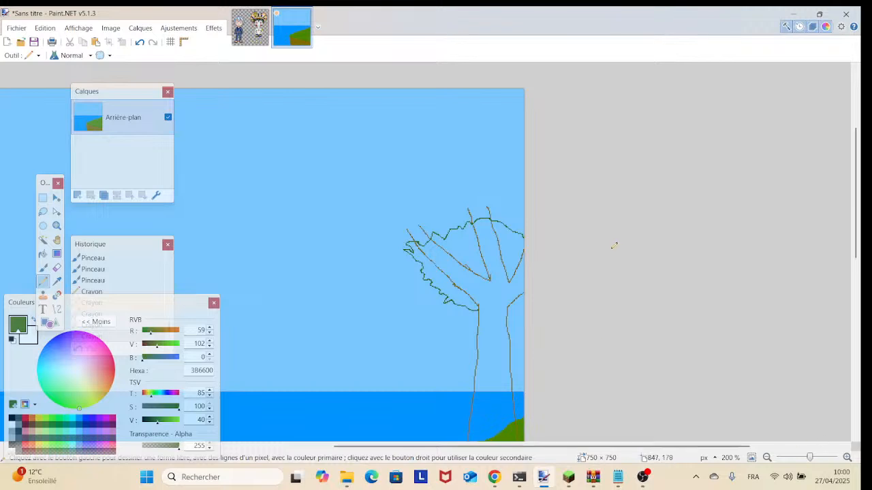
{"action": "left_click", "coordinate": [140, 42]}
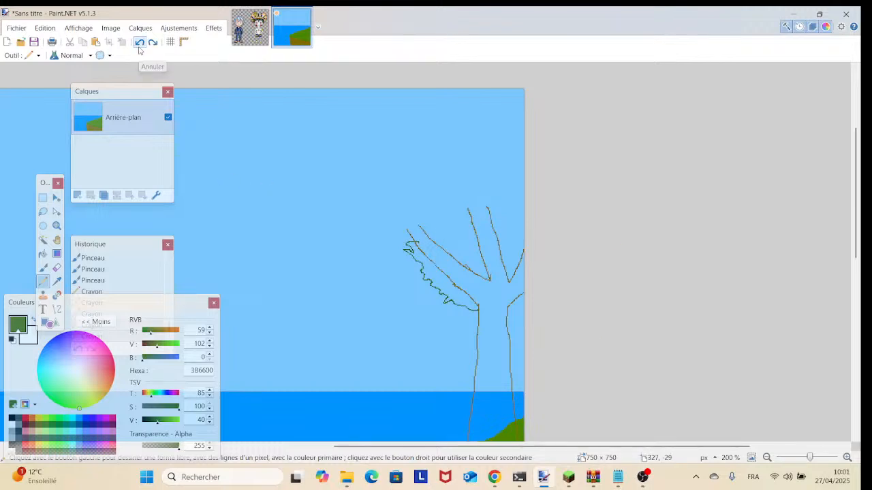
{"action": "left_click", "coordinate": [140, 43]}
{"action": "left_click", "coordinate": [139, 44]}
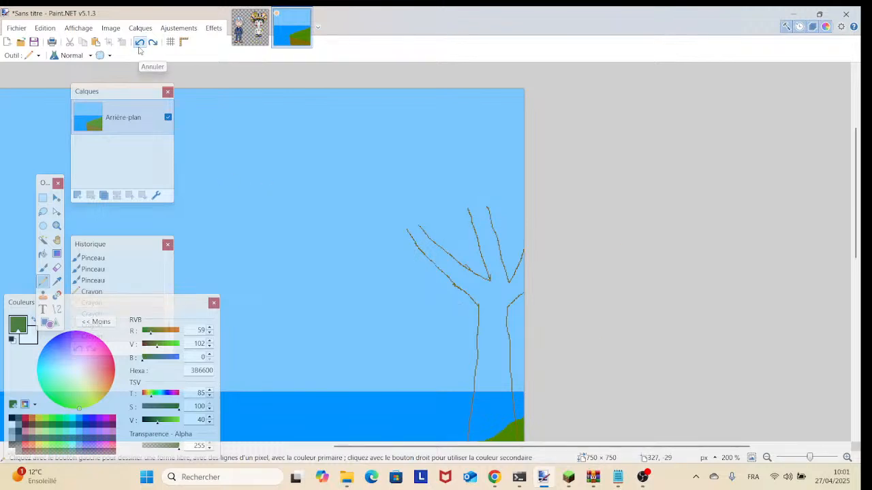
Step: Draw the scalloped dark green foliage outline with the Pencil, around the branches from the trunk's left side and beneath the right branch
{"action": "scroll", "coordinate": [422, 272], "scroll_direction": "down", "scroll_amount": 2}
{"action": "left_click_drag", "start_coordinate": [809, 457], "coordinate": [814, 458]}
{"action": "mouse_move", "coordinate": [528, 272]}
{"action": "left_mouse_down"}
{"action": "mouse_move", "coordinate": [525, 325]}
{"action": "mouse_move", "coordinate": [480, 310]}
{"action": "mouse_move", "coordinate": [432, 271]}
{"action": "mouse_move", "coordinate": [437, 259]}
{"action": "mouse_move", "coordinate": [417, 250]}
{"action": "mouse_move", "coordinate": [409, 228]}
{"action": "mouse_move", "coordinate": [416, 225]}
{"action": "mouse_move", "coordinate": [402, 216]}
{"action": "mouse_move", "coordinate": [423, 176]}
{"action": "mouse_move", "coordinate": [458, 166]}
{"action": "mouse_move", "coordinate": [472, 132]}
{"action": "mouse_move", "coordinate": [514, 123]}
{"action": "mouse_move", "coordinate": [543, 102]}
{"action": "mouse_move", "coordinate": [655, 132]}
{"action": "left_mouse_up"}
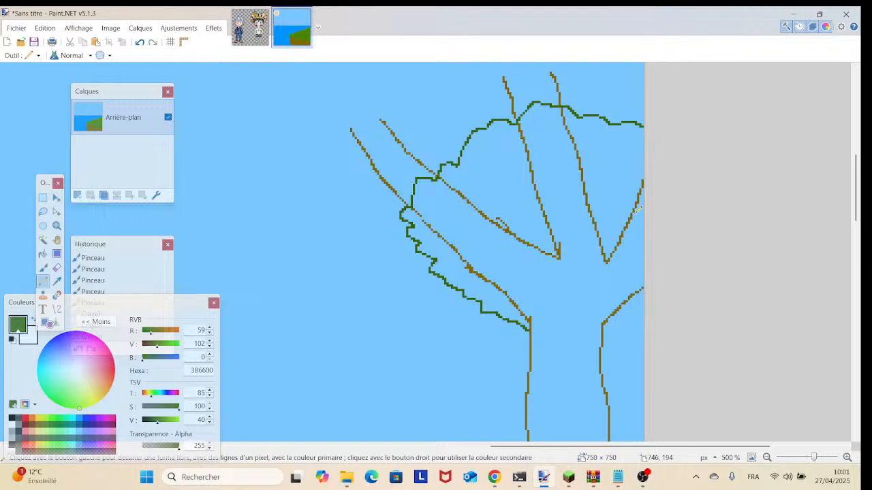
{"action": "left_click_drag", "start_coordinate": [617, 256], "coordinate": [593, 229]}
{"action": "mouse_move", "coordinate": [581, 306]}
{"action": "left_mouse_down"}
{"action": "mouse_move", "coordinate": [598, 307]}
{"action": "mouse_move", "coordinate": [628, 282]}
{"action": "left_mouse_up"}
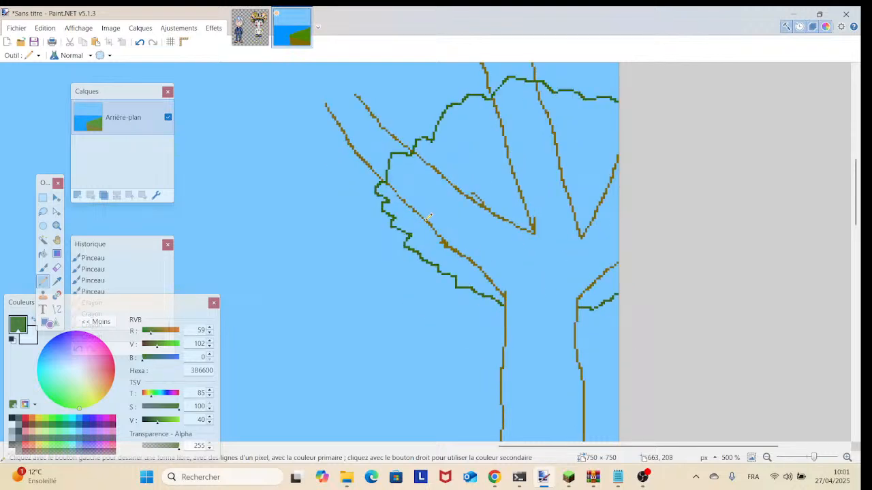
Step: Draw short dark green leaf lines across the left, middle and right branches inside the foliage outline
{"action": "left_click_drag", "start_coordinate": [429, 219], "coordinate": [465, 186]}
{"action": "left_click_drag", "start_coordinate": [508, 160], "coordinate": [575, 145]}
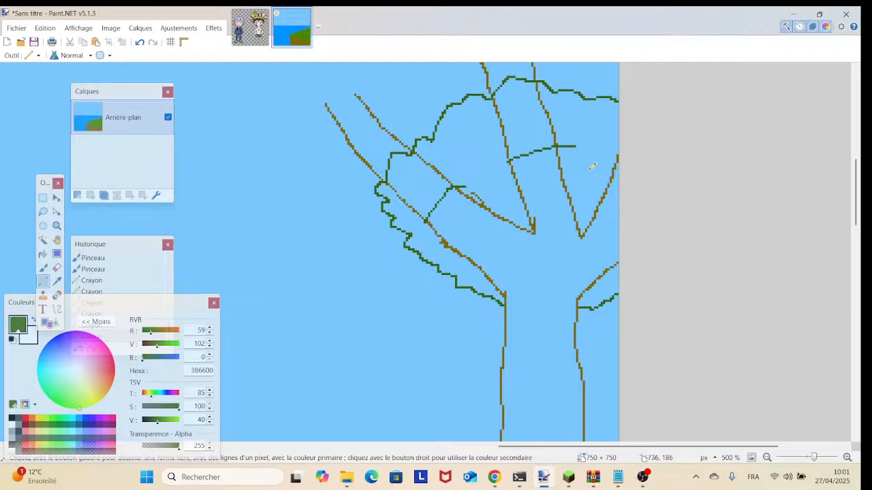
{"action": "left_click_drag", "start_coordinate": [610, 185], "coordinate": [618, 186]}
Step: Try a second, lower foliage edge running left from the trunk and undo it
{"action": "mouse_move", "coordinate": [506, 332]}
{"action": "left_mouse_down"}
{"action": "mouse_move", "coordinate": [430, 324]}
{"action": "mouse_move", "coordinate": [368, 294]}
{"action": "left_mouse_up"}
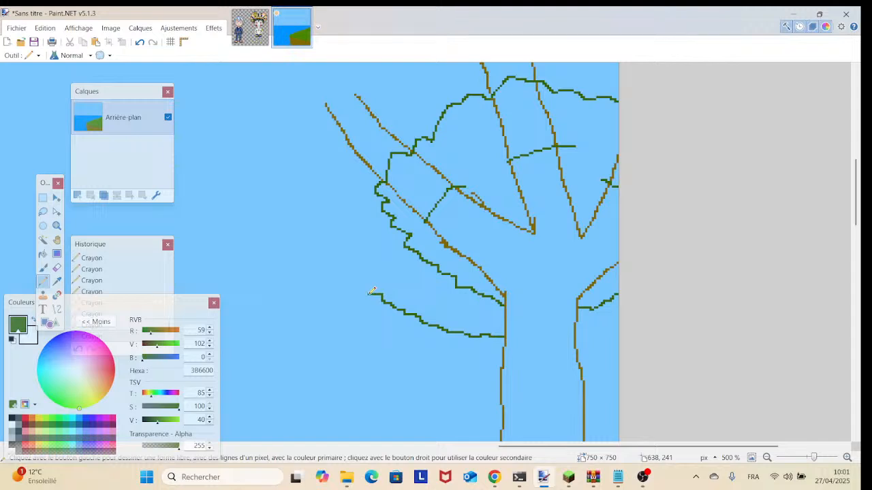
{"action": "left_click", "coordinate": [140, 42]}
Step: Look over the hill, cliff, sea, sky and the tree's foliage across the whole canvas
{"action": "scroll", "coordinate": [502, 360], "scroll_direction": "down", "scroll_amount": 5}
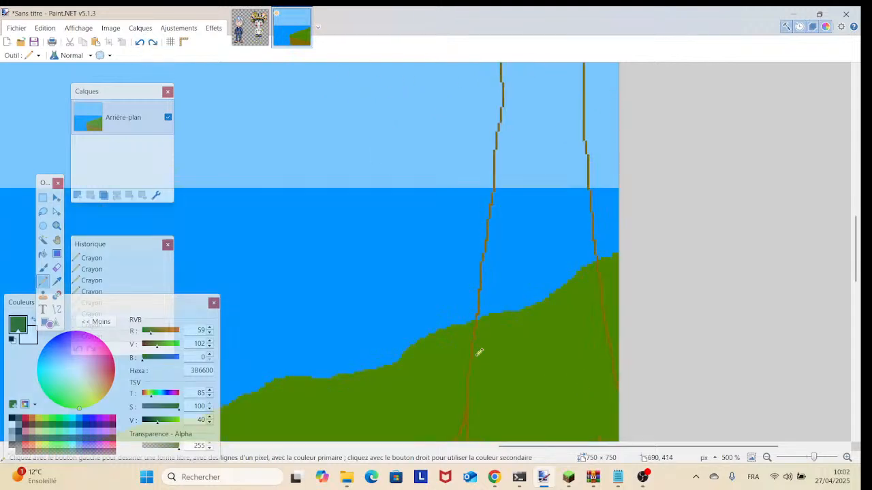
{"action": "scroll", "coordinate": [685, 323], "scroll_direction": "left", "scroll_amount": 3}
{"action": "scroll", "coordinate": [701, 306], "scroll_direction": "down", "scroll_amount": 10}
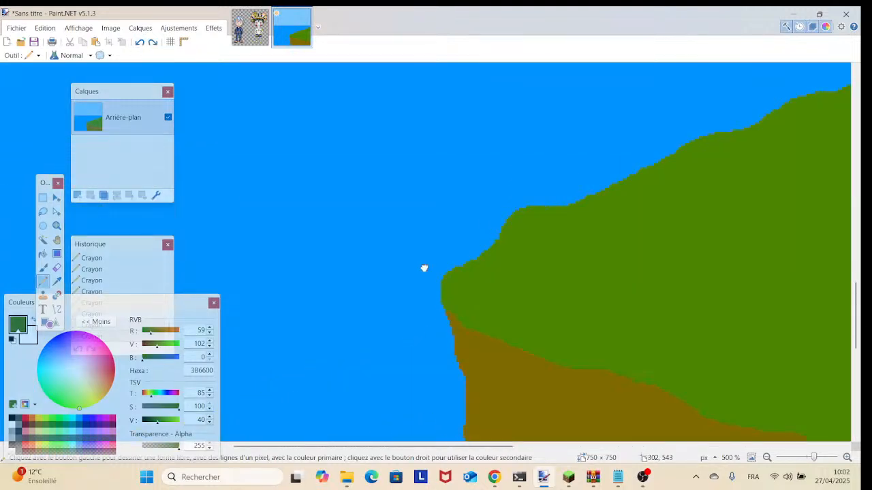
{"action": "scroll", "coordinate": [785, 257], "scroll_direction": "left", "scroll_amount": 10}
{"action": "scroll", "coordinate": [749, 260], "scroll_direction": "down", "scroll_amount": 5}
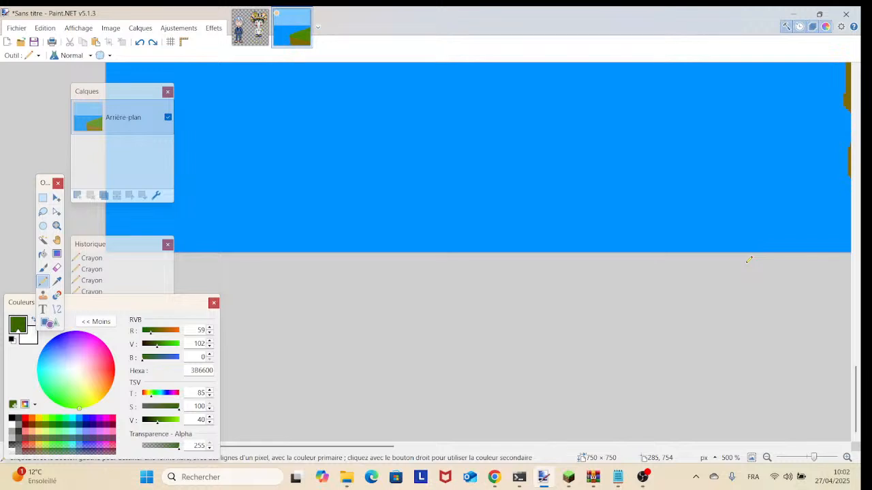
{"action": "scroll", "coordinate": [749, 260], "scroll_direction": "up", "scroll_amount": 20}
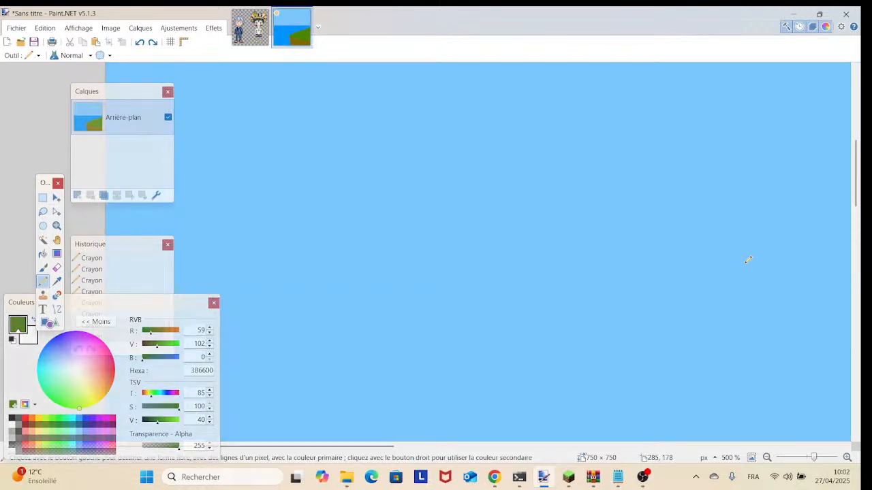
{"action": "mouse_move", "coordinate": [813, 458]}
{"action": "left_mouse_down"}
{"action": "mouse_move", "coordinate": [790, 460]}
{"action": "mouse_move", "coordinate": [809, 465]}
{"action": "left_mouse_up"}
{"action": "left_click_drag", "start_coordinate": [722, 290], "coordinate": [558, 131]}
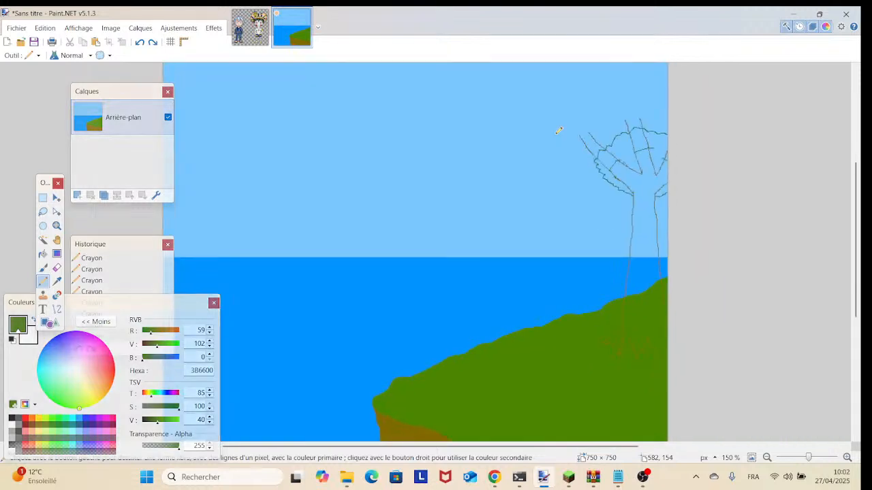
{"action": "left_click_drag", "start_coordinate": [551, 184], "coordinate": [665, 235]}
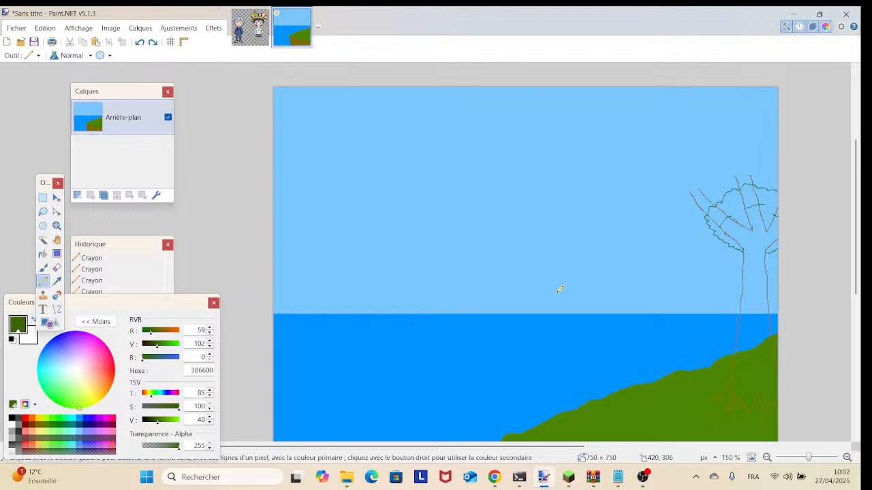
Step: Set the primary colour to the pale cream FFFFE7 for a sun in the sky
{"action": "left_click", "coordinate": [814, 461]}
{"action": "left_click_drag", "start_coordinate": [197, 157], "coordinate": [451, 334]}
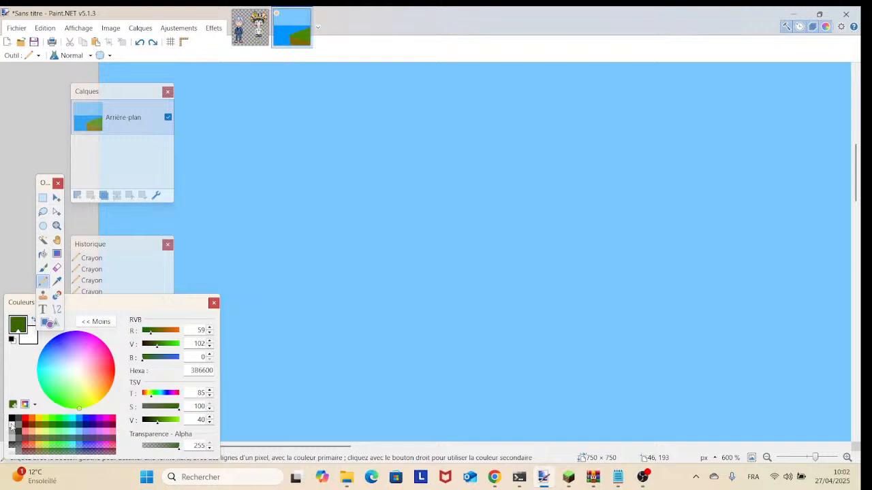
{"action": "left_click", "coordinate": [12, 425]}
{"action": "left_click", "coordinate": [176, 358]}
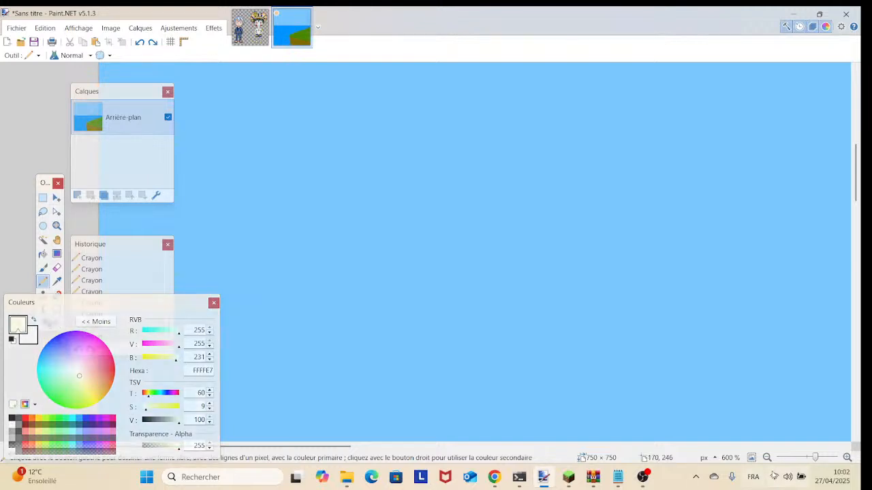
Step: Show the pixel grid and move the colour window clear of the tool palette
{"action": "mouse_move", "coordinate": [814, 457]}
{"action": "left_mouse_down"}
{"action": "mouse_move", "coordinate": [802, 460]}
{"action": "mouse_move", "coordinate": [811, 460]}
{"action": "left_mouse_up"}
{"action": "left_click_drag", "start_coordinate": [530, 351], "coordinate": [347, 437]}
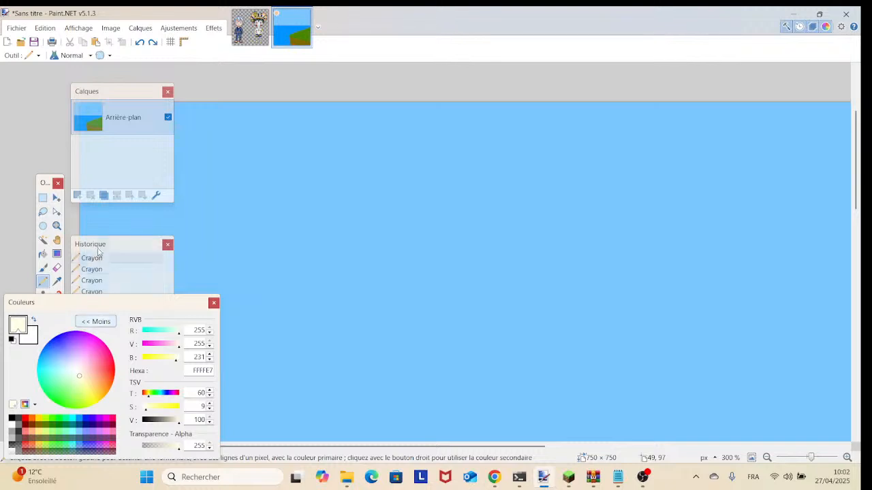
{"action": "left_click", "coordinate": [170, 42]}
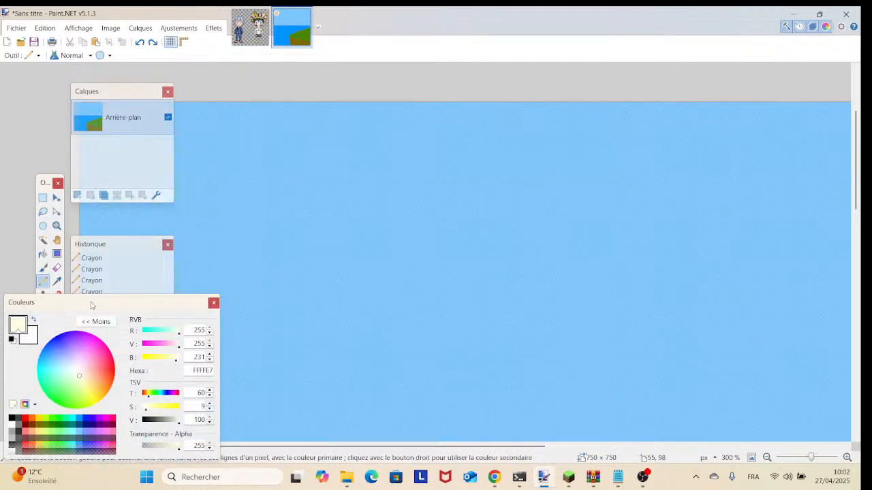
{"action": "left_click_drag", "start_coordinate": [83, 305], "coordinate": [139, 317]}
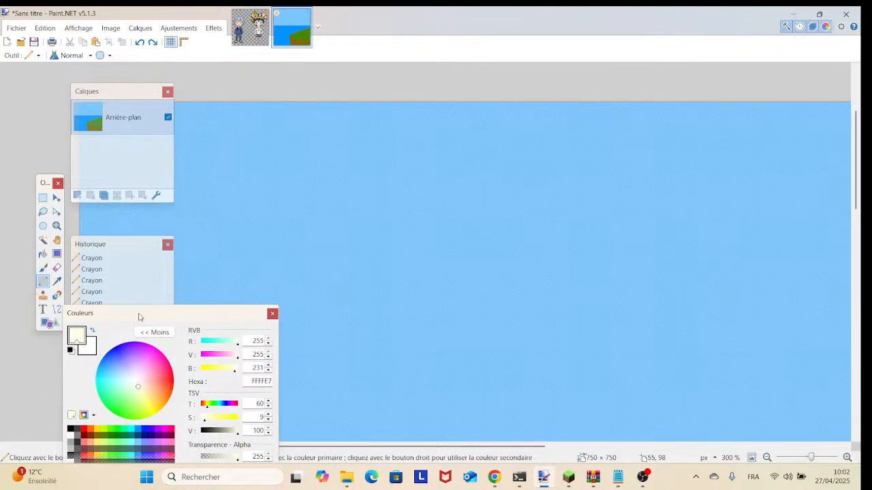
Step: Try a small and then a much larger elliptical selection in the sky, and discard both
{"action": "left_click", "coordinate": [43, 226]}
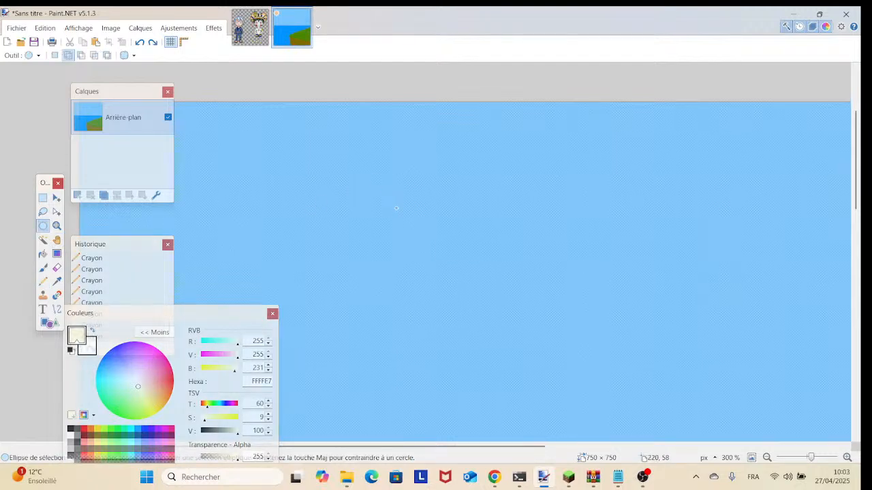
{"action": "left_click_drag", "start_coordinate": [376, 181], "coordinate": [430, 257]}
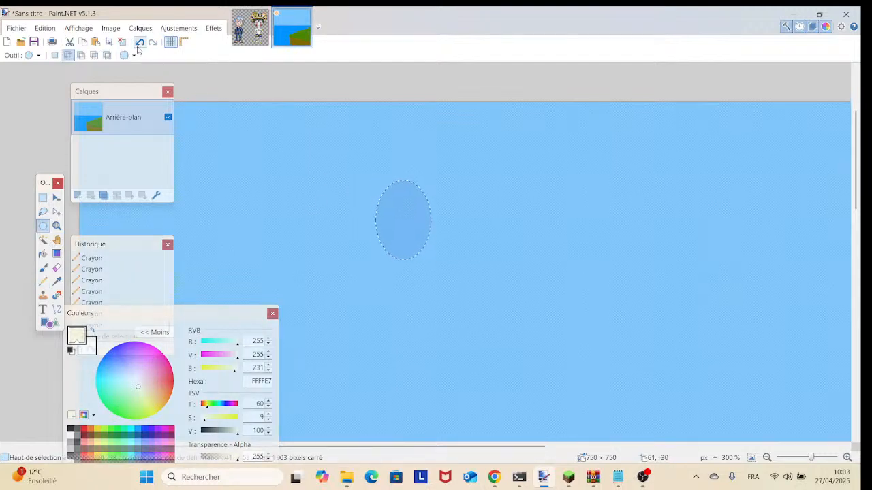
{"action": "left_click", "coordinate": [321, 170]}
{"action": "mouse_move", "coordinate": [390, 203]}
{"action": "left_mouse_down"}
{"action": "mouse_move", "coordinate": [642, 437]}
{"action": "mouse_move", "coordinate": [656, 253]}
{"action": "mouse_move", "coordinate": [659, 333]}
{"action": "left_mouse_up"}
{"action": "scroll", "coordinate": [656, 254], "scroll_direction": "up", "scroll_amount": 5}
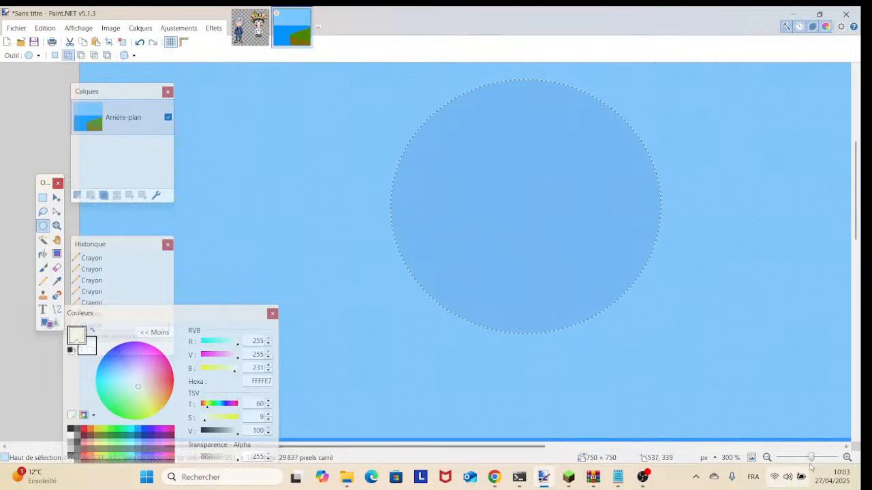
{"action": "left_click", "coordinate": [801, 473]}
{"action": "mouse_move", "coordinate": [811, 458]}
{"action": "left_mouse_down"}
{"action": "mouse_move", "coordinate": [800, 459]}
{"action": "mouse_move", "coordinate": [811, 461]}
{"action": "left_mouse_up"}
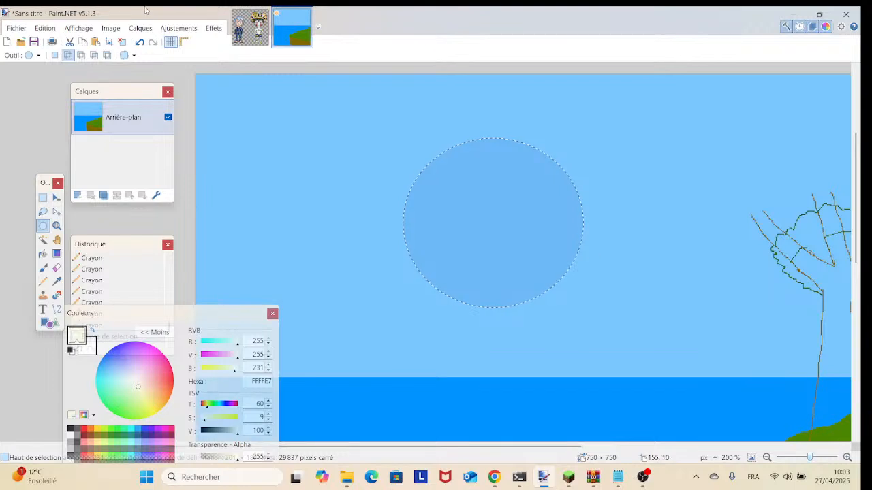
{"action": "left_click", "coordinate": [138, 41]}
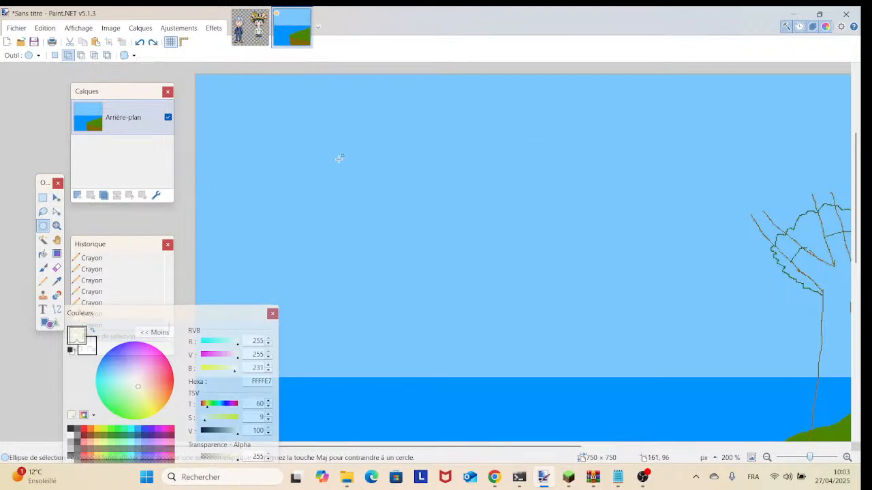
Step: Select a nearly round ellipse about 96 × 91 pixels in the upper-left sky, fill it with cream FFFFE7 and deselect it
{"action": "left_click_drag", "start_coordinate": [317, 125], "coordinate": [401, 207]}
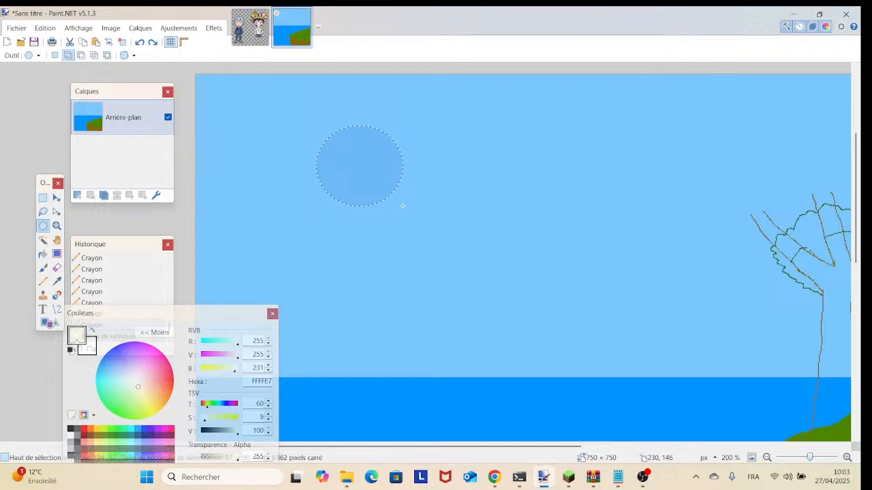
{"action": "key", "text": "f"}
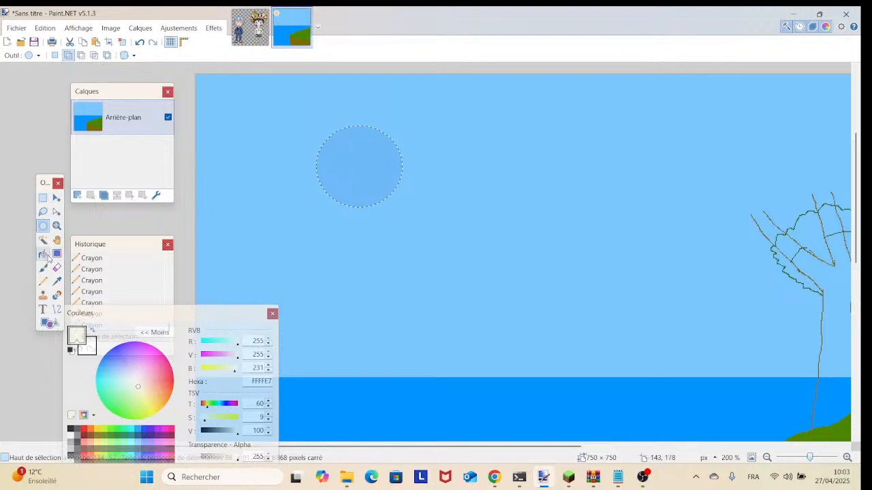
{"action": "left_click", "coordinate": [382, 178]}
{"action": "left_click", "coordinate": [358, 178]}
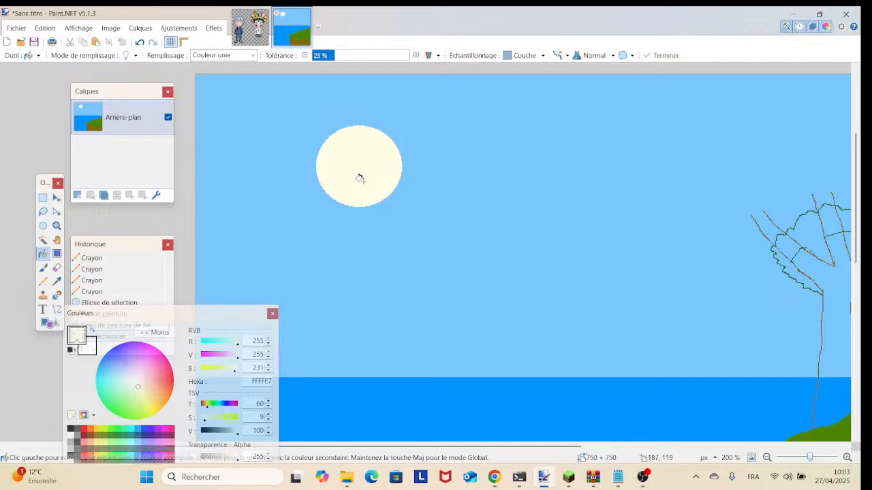
Step: Select the cream sun with the Magic Wand, move its pixels right and slightly down in the sky, and deselect them
{"action": "left_click_drag", "start_coordinate": [800, 458], "coordinate": [811, 462]}
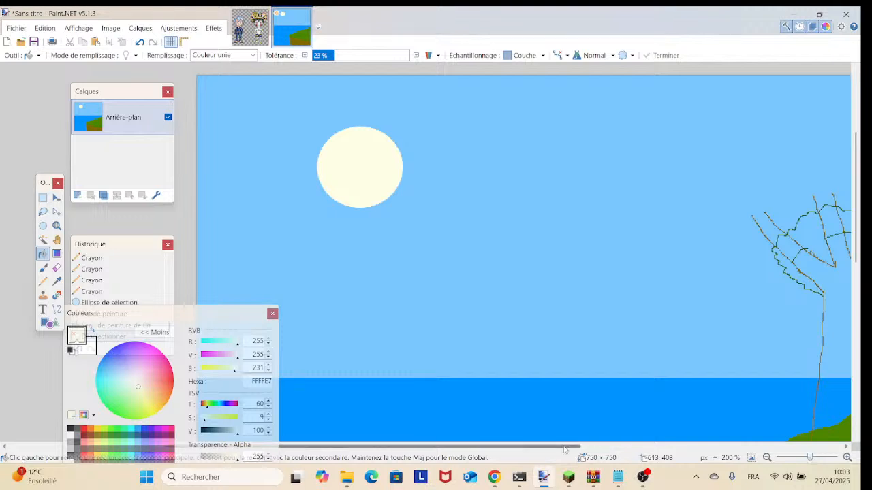
{"action": "left_click", "coordinate": [43, 241]}
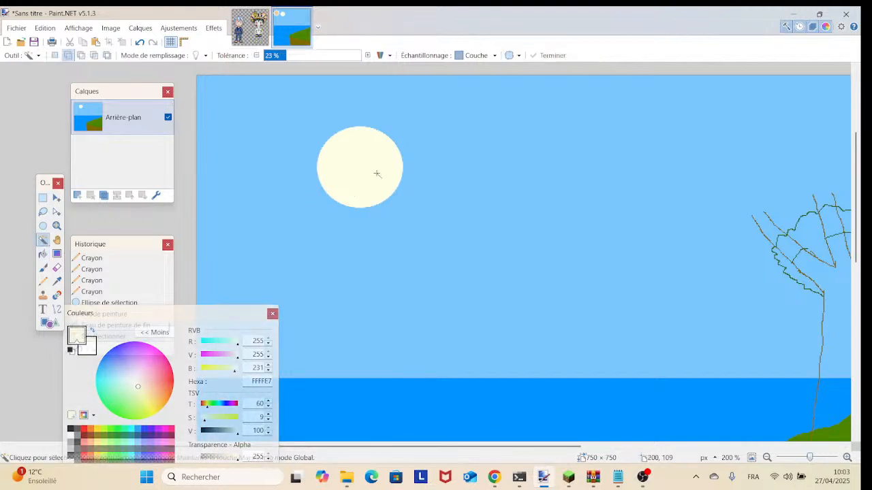
{"action": "left_click", "coordinate": [376, 173]}
{"action": "key", "text": "m"}
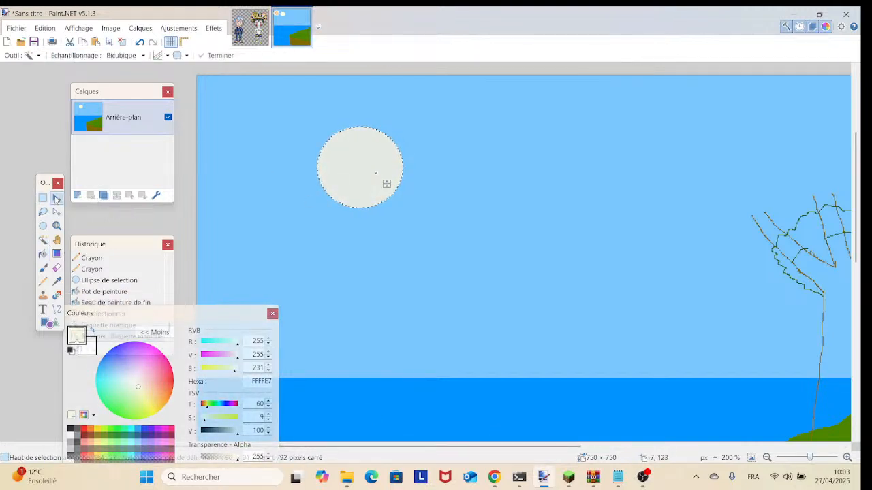
{"action": "left_click_drag", "start_coordinate": [417, 222], "coordinate": [555, 254]}
{"action": "key", "text": "ctrl+d"}
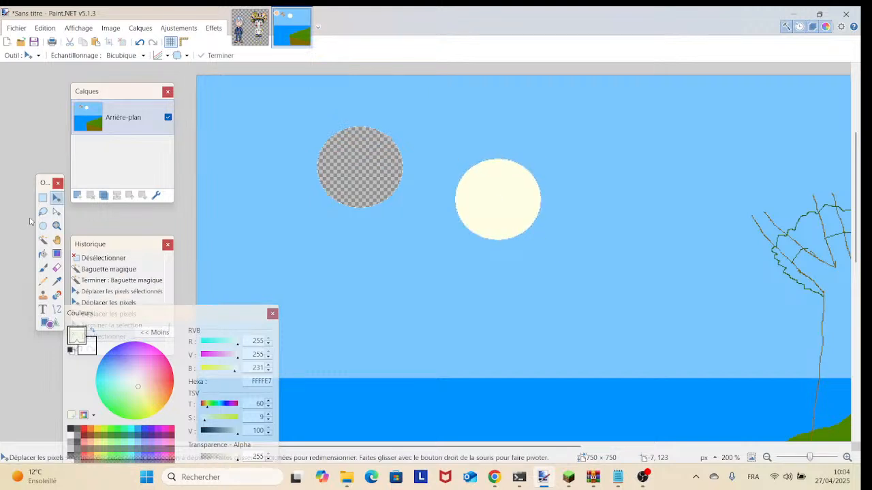
Step: Pick up the sky blue 7AC7FF from the canvas and fill the transparent hole left by the moved sun
{"action": "left_click", "coordinate": [57, 281]}
{"action": "left_click", "coordinate": [350, 253]}
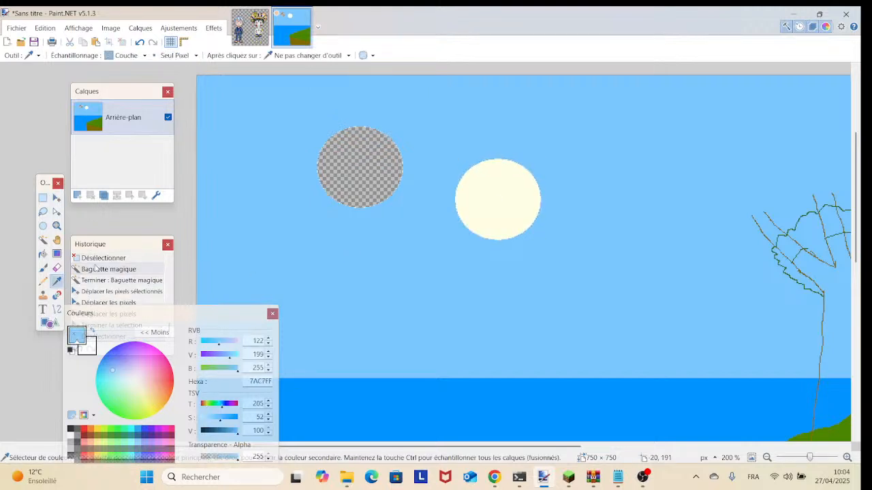
{"action": "left_click", "coordinate": [43, 253]}
{"action": "left_click", "coordinate": [345, 163]}
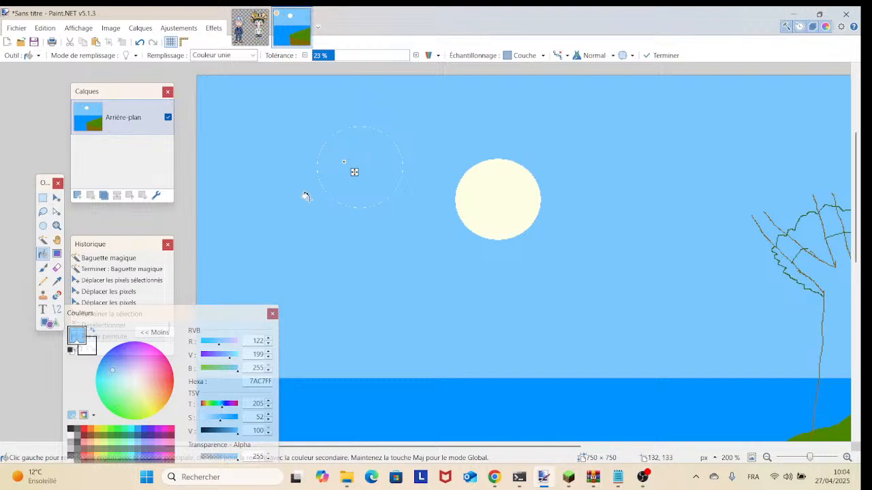
Step: Paint over the remaining seam of the filled circle in sky blue with the Paintbrush, ending at a brush size of 225
{"action": "key", "text": "b"}
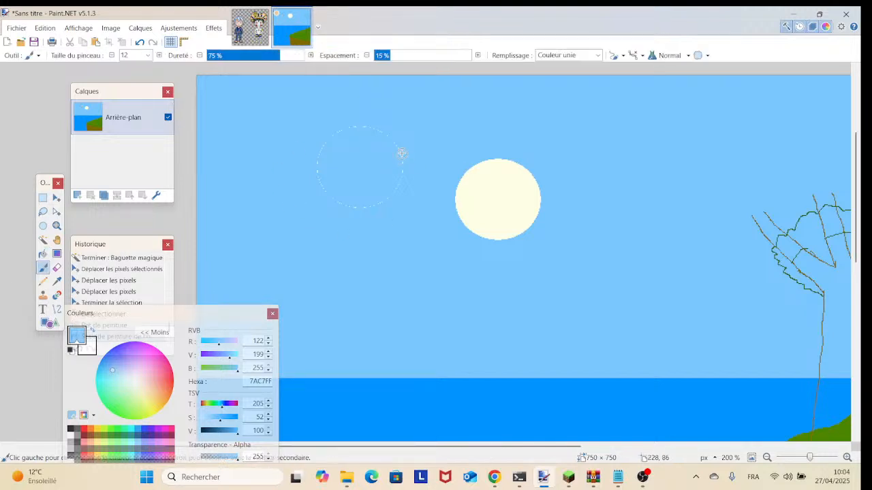
{"action": "left_click", "coordinate": [147, 56]}
{"action": "left_click", "coordinate": [143, 196]}
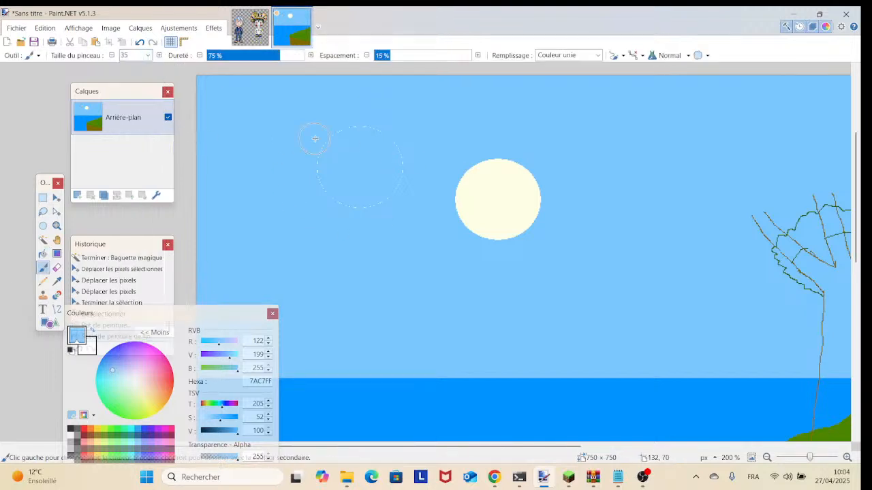
{"action": "left_click", "coordinate": [147, 56]}
{"action": "left_click", "coordinate": [136, 233]}
{"action": "left_click", "coordinate": [320, 176]}
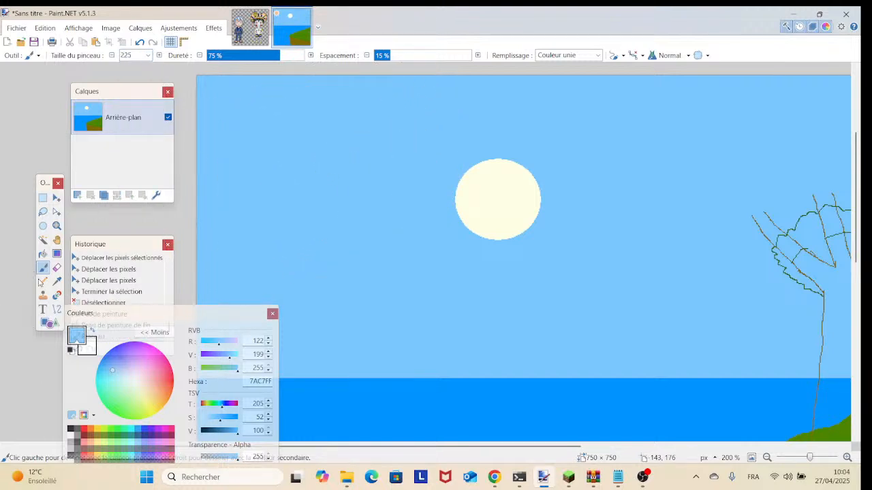
Step: Switch to the Eraser and set its brush size to 50
{"action": "left_click", "coordinate": [56, 282]}
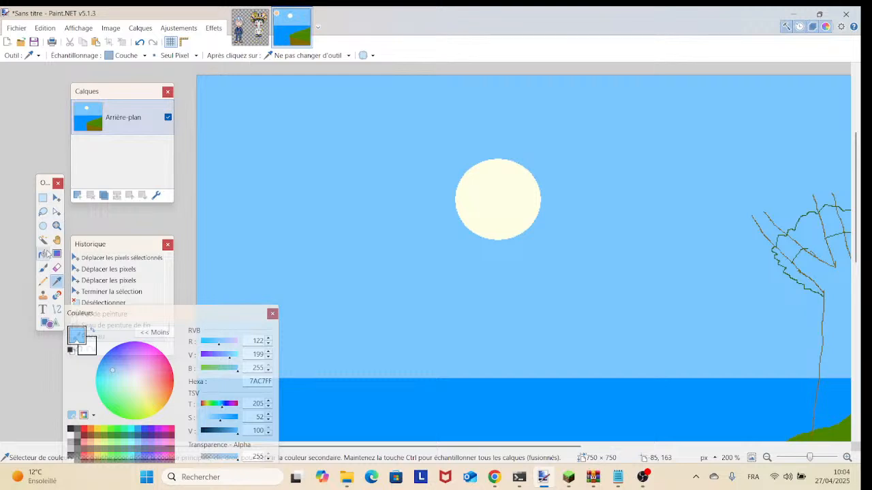
{"action": "left_click", "coordinate": [57, 268]}
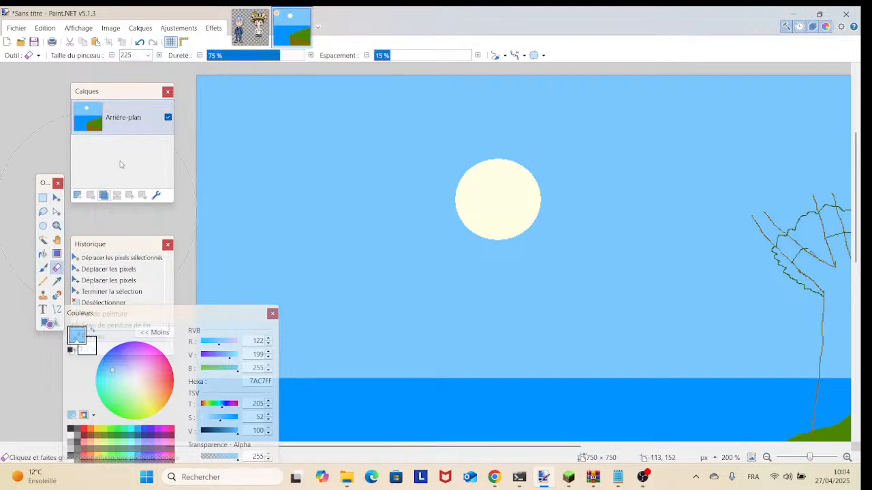
{"action": "left_click", "coordinate": [147, 55]}
{"action": "scroll", "coordinate": [125, 102], "scroll_direction": "up", "scroll_amount": 5}
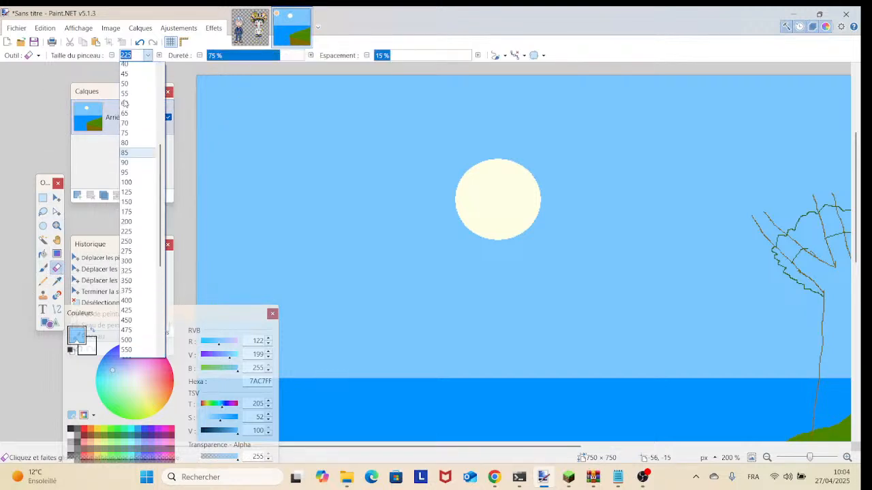
{"action": "left_click", "coordinate": [125, 99]}
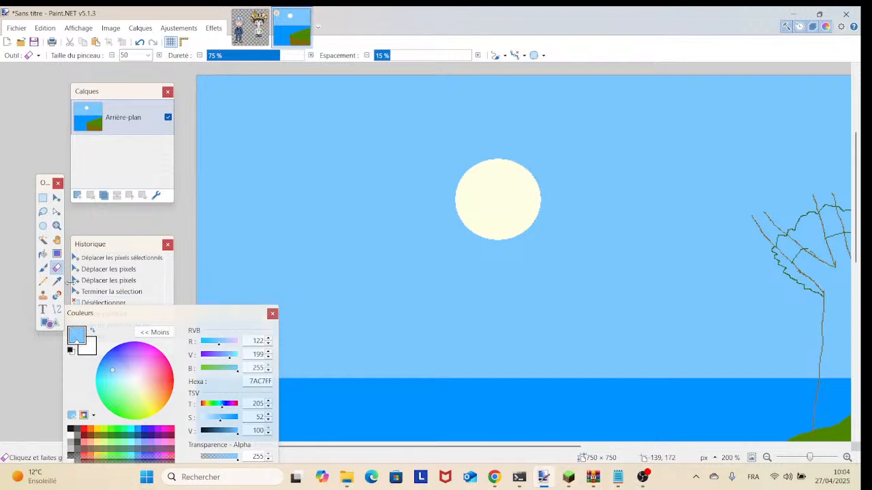
Step: Look over the cliff, hill, tree and sky across the whole landscape
{"action": "left_click", "coordinate": [43, 281]}
{"action": "scroll", "coordinate": [443, 175], "scroll_direction": "down", "scroll_amount": 3}
{"action": "scroll", "coordinate": [444, 175], "scroll_direction": "right", "scroll_amount": 5}
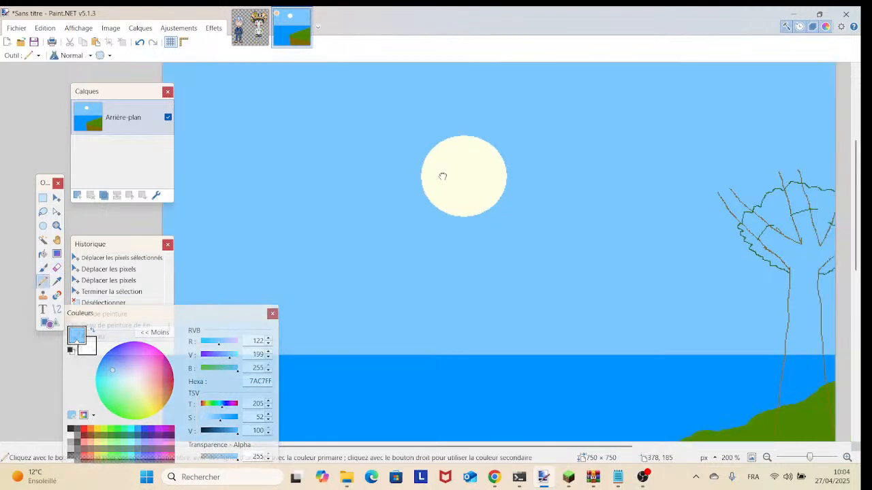
{"action": "mouse_move", "coordinate": [622, 237]}
{"action": "left_mouse_down"}
{"action": "mouse_move", "coordinate": [628, 202]}
{"action": "mouse_move", "coordinate": [566, 159]}
{"action": "mouse_move", "coordinate": [619, 184]}
{"action": "mouse_move", "coordinate": [578, 202]}
{"action": "mouse_move", "coordinate": [604, 309]}
{"action": "left_mouse_up"}
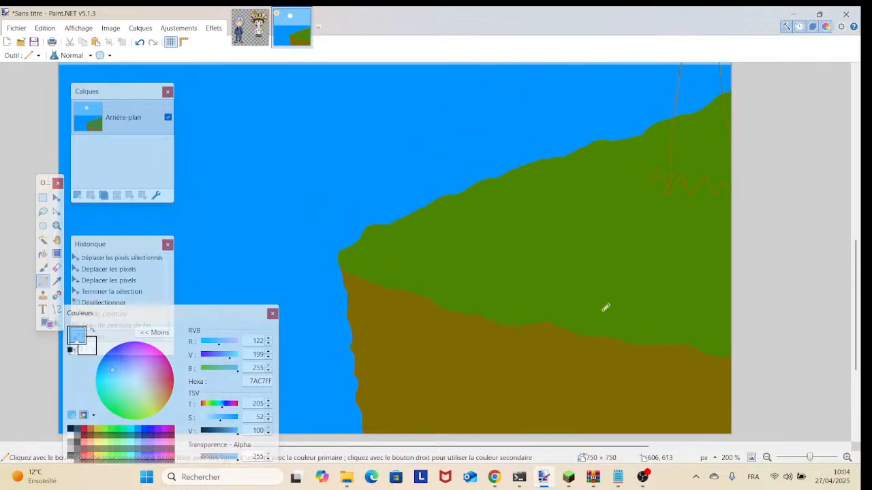
{"action": "scroll", "coordinate": [604, 307], "scroll_direction": "up", "scroll_amount": 3}
{"action": "scroll", "coordinate": [603, 304], "scroll_direction": "down", "scroll_amount": 4}
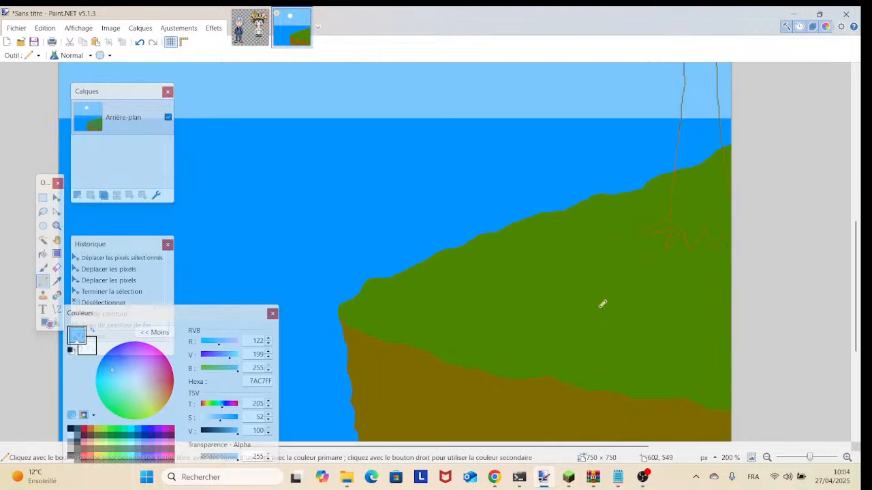
{"action": "left_click_drag", "start_coordinate": [563, 277], "coordinate": [499, 374]}
{"action": "scroll", "coordinate": [499, 375], "scroll_direction": "up", "scroll_amount": 4}
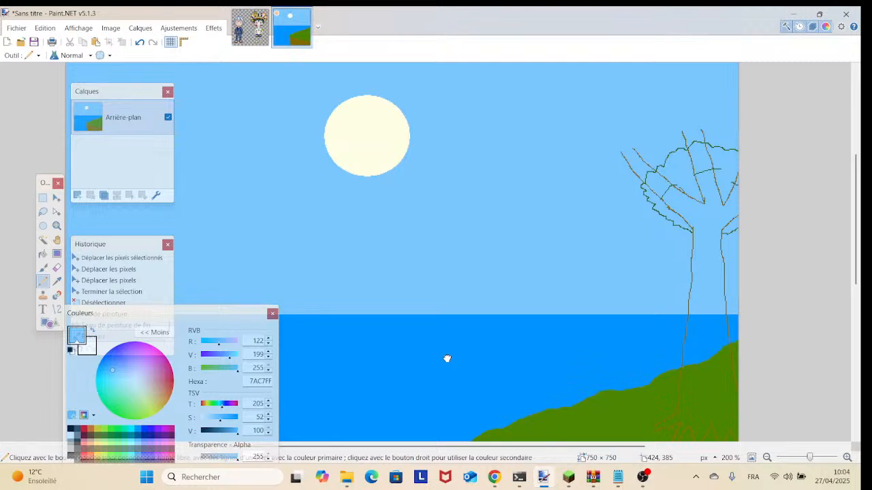
{"action": "scroll", "coordinate": [446, 359], "scroll_direction": "up", "scroll_amount": 3}
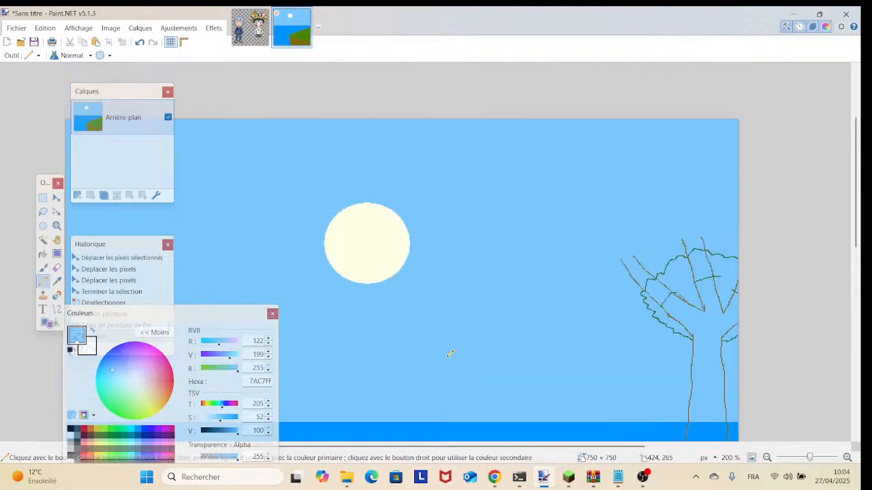
{"action": "scroll", "coordinate": [449, 353], "scroll_direction": "down", "scroll_amount": 3}
{"action": "scroll", "coordinate": [450, 353], "scroll_direction": "left", "scroll_amount": 3}
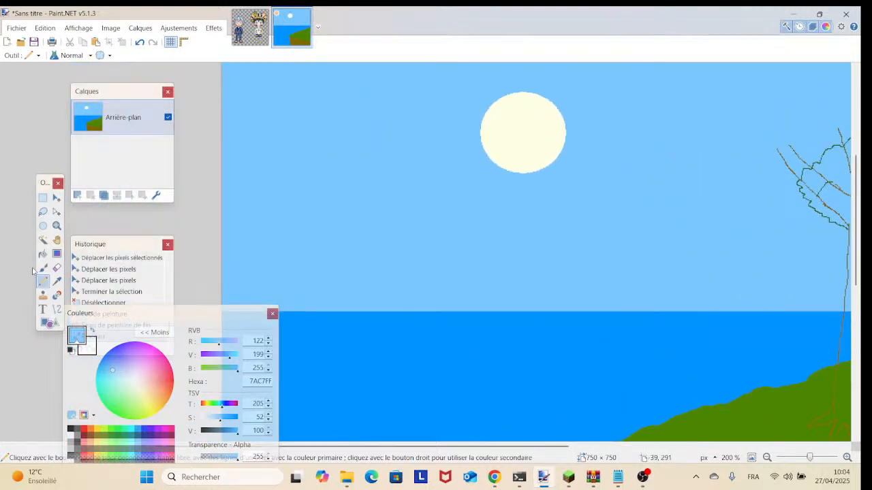
Step: Select a full-width strip of sky about 4 pixels high directly above the horizon with the Rectangle Select tool
{"action": "left_click", "coordinate": [57, 282]}
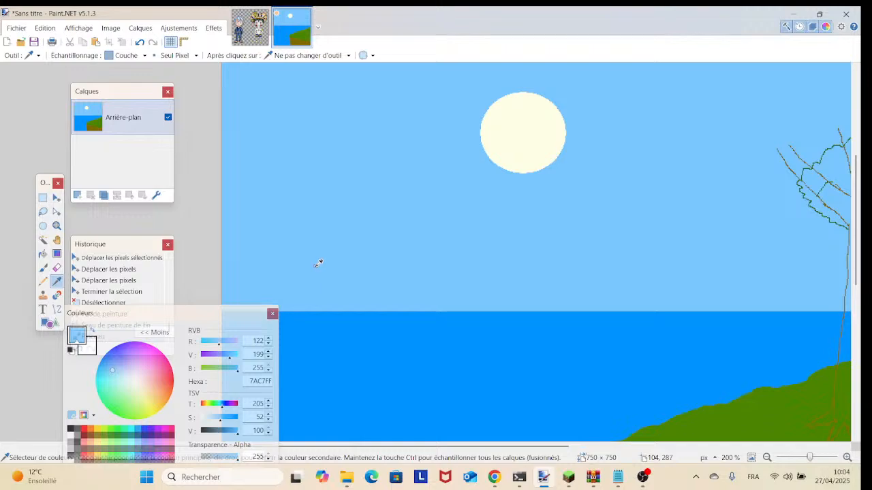
{"action": "scroll", "coordinate": [443, 314], "scroll_direction": "up", "scroll_amount": 4}
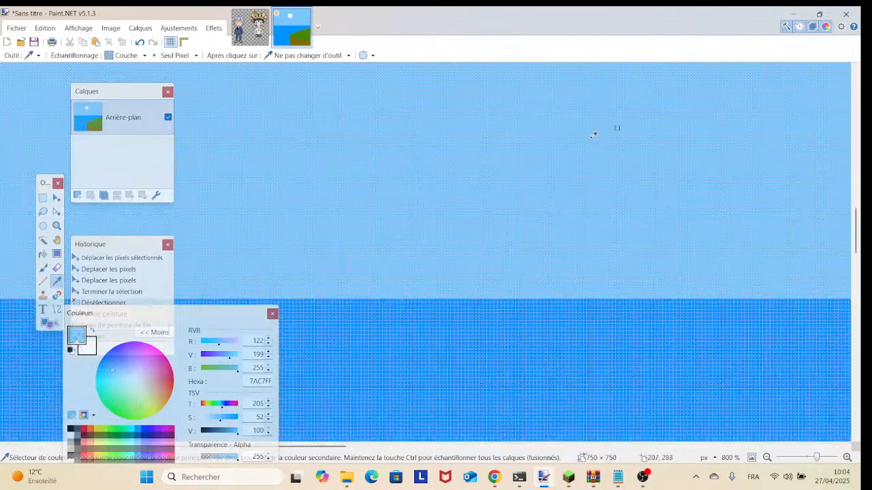
{"action": "scroll", "coordinate": [501, 192], "scroll_direction": "left", "scroll_amount": 3}
{"action": "scroll", "coordinate": [500, 193], "scroll_direction": "down", "scroll_amount": 1}
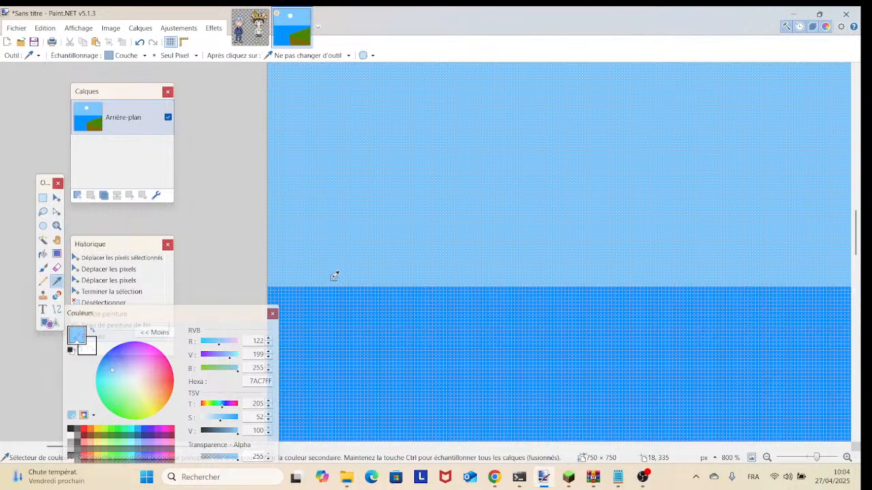
{"action": "scroll", "coordinate": [339, 275], "scroll_direction": "up", "scroll_amount": 1}
{"action": "scroll", "coordinate": [339, 275], "scroll_direction": "up", "scroll_amount": 3}
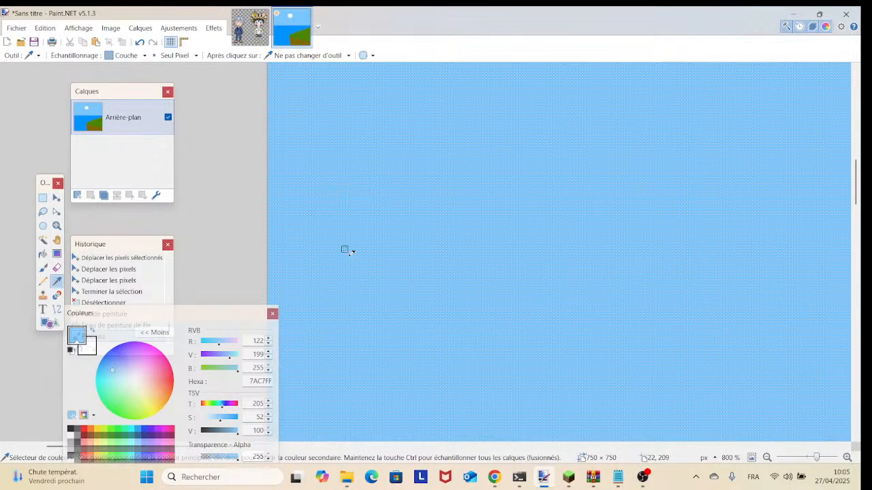
{"action": "scroll", "coordinate": [350, 250], "scroll_direction": "down", "scroll_amount": 4}
{"action": "left_click", "coordinate": [42, 197]}
{"action": "left_click_drag", "start_coordinate": [270, 218], "coordinate": [857, 231]}
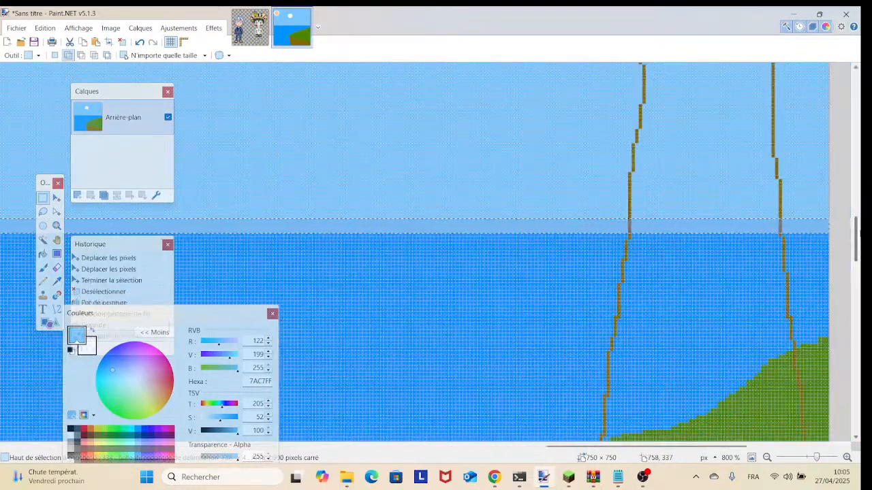
Step: Set the primary colour to pale blue D6EEFF, fill the selected strip on the outer sides of the tree trunk, and deselect it
{"action": "scroll", "coordinate": [368, 238], "scroll_direction": "left", "scroll_amount": 3}
{"action": "left_click_drag", "start_coordinate": [213, 418], "coordinate": [207, 417]}
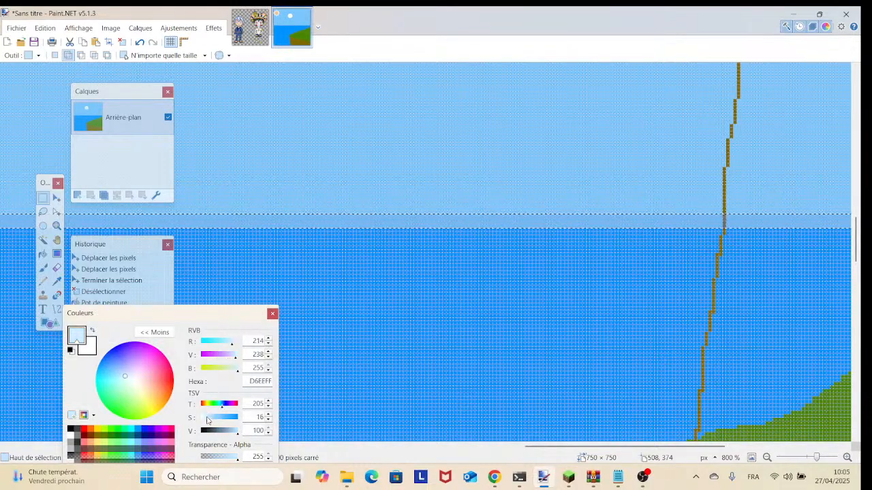
{"action": "left_click", "coordinate": [43, 253]}
{"action": "left_click", "coordinate": [233, 220]}
{"action": "scroll", "coordinate": [292, 181], "scroll_direction": "right", "scroll_amount": 5}
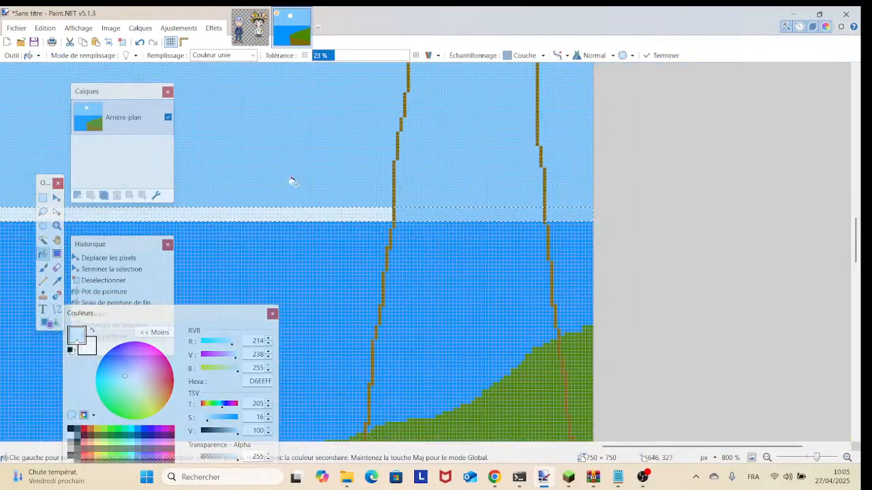
{"action": "left_click", "coordinate": [579, 217]}
{"action": "scroll", "coordinate": [783, 212], "scroll_direction": "left", "scroll_amount": 10}
{"action": "left_click_drag", "start_coordinate": [327, 212], "coordinate": [781, 256]}
{"action": "left_click_drag", "start_coordinate": [204, 316], "coordinate": [586, 346]}
{"action": "left_click", "coordinate": [502, 327]}
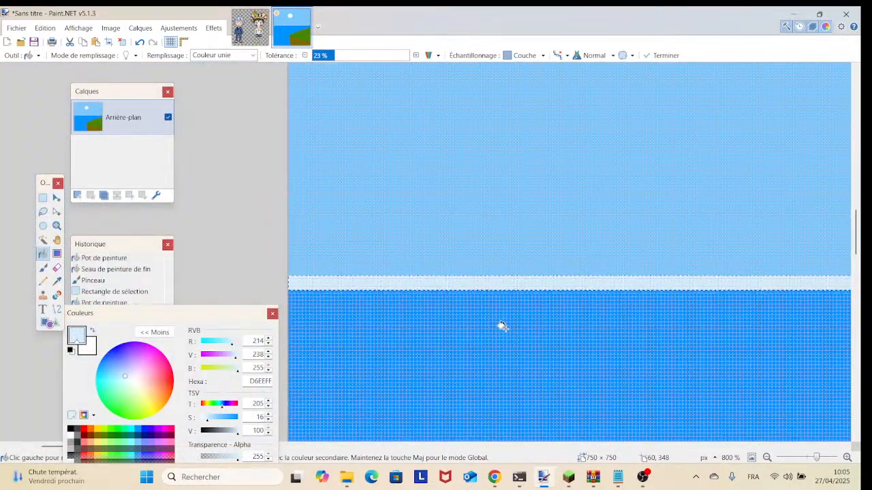
{"action": "key", "text": "Return"}
Step: Select a full-width strip of sky about 7 pixels high directly above the pale horizon band, discarding a first attempt
{"action": "mouse_move", "coordinate": [821, 463]}
{"action": "left_mouse_down"}
{"action": "mouse_move", "coordinate": [806, 462]}
{"action": "mouse_move", "coordinate": [819, 462]}
{"action": "left_mouse_up"}
{"action": "left_click", "coordinate": [42, 198]}
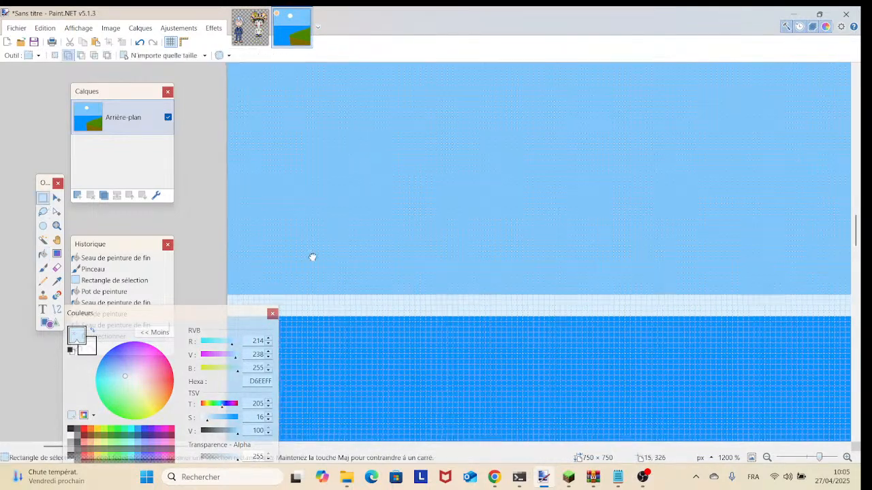
{"action": "left_click_drag", "start_coordinate": [309, 257], "coordinate": [375, 235]}
{"action": "left_click_drag", "start_coordinate": [296, 213], "coordinate": [395, 267]}
{"action": "left_click", "coordinate": [140, 43]}
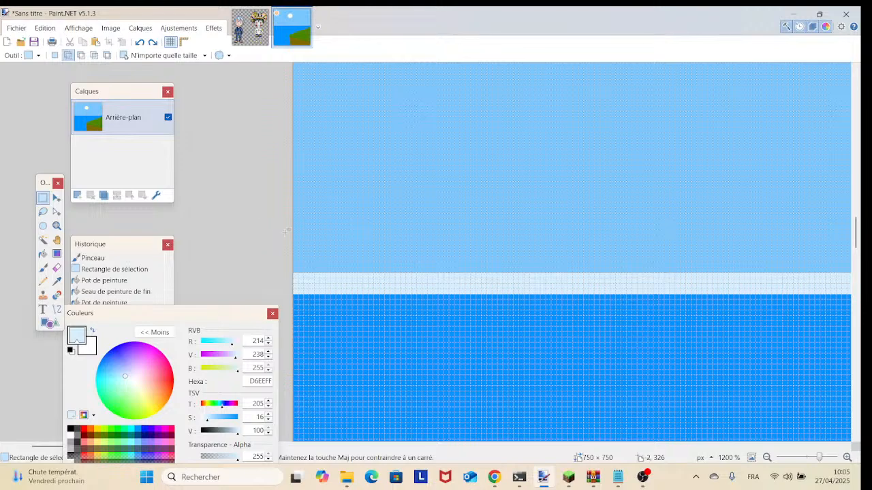
{"action": "left_click_drag", "start_coordinate": [295, 237], "coordinate": [792, 273]}
{"action": "left_click_drag", "start_coordinate": [860, 271], "coordinate": [860, 270]}
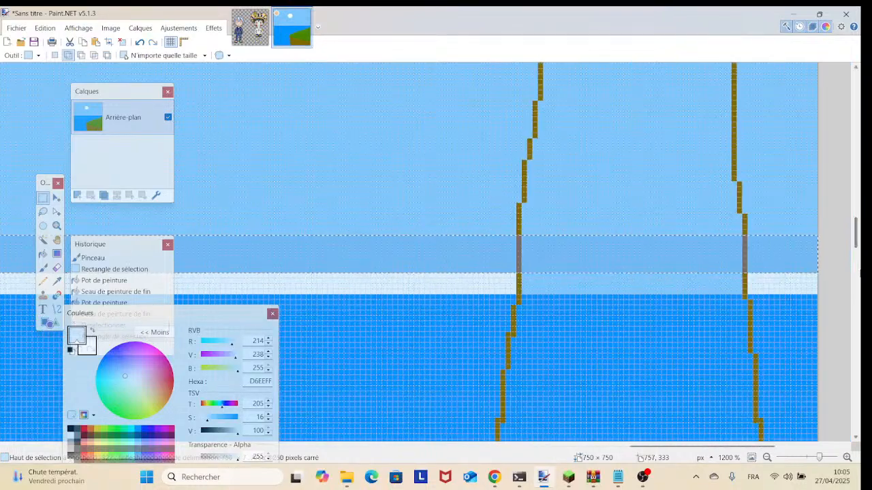
Step: Set the primary colour to light blue C4E6FF, fill the selected strip on the outer sides of the tree trunk, and deselect it
{"action": "left_click", "coordinate": [57, 280]}
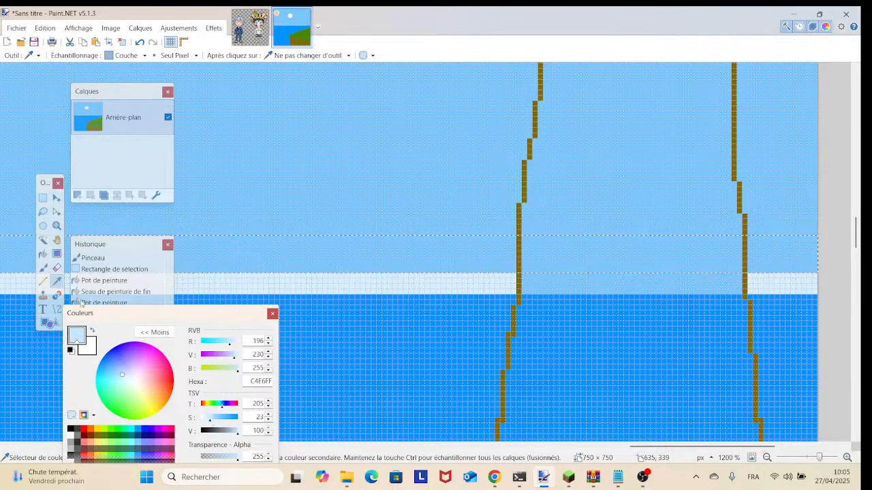
{"action": "left_click", "coordinate": [42, 254]}
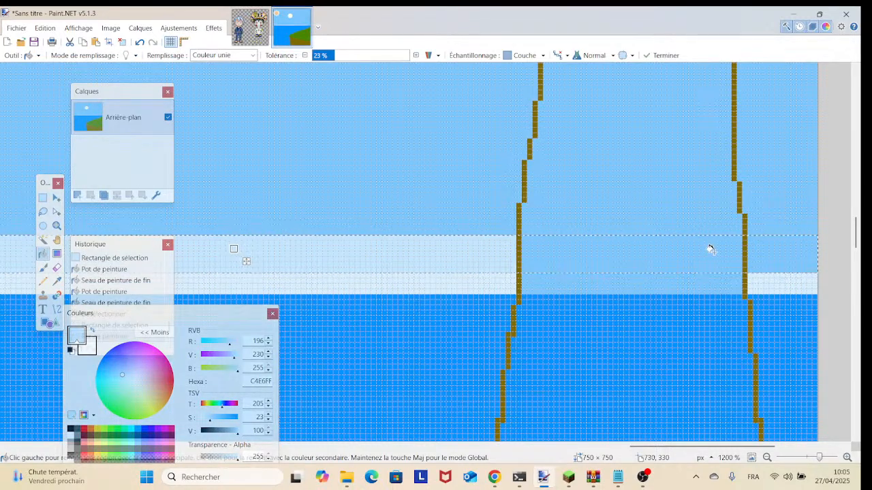
{"action": "left_click", "coordinate": [786, 252]}
{"action": "scroll", "coordinate": [354, 187], "scroll_direction": "left", "scroll_amount": 5}
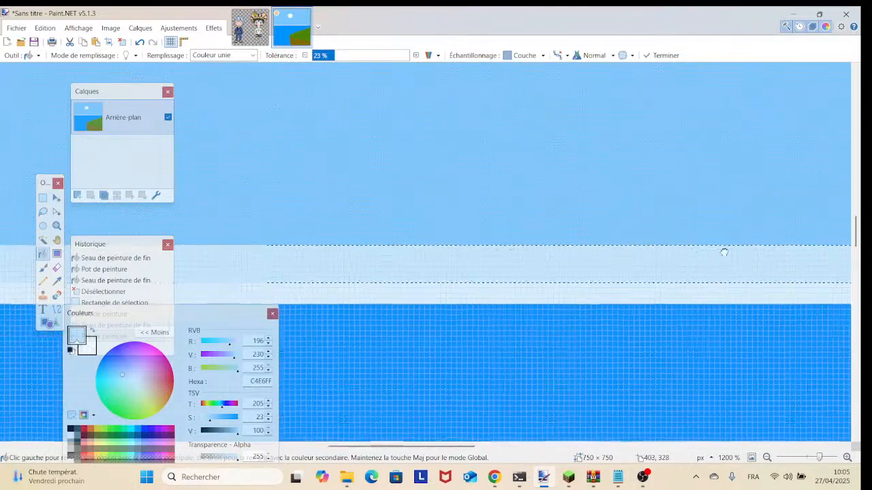
{"action": "scroll", "coordinate": [688, 242], "scroll_direction": "left", "scroll_amount": 10}
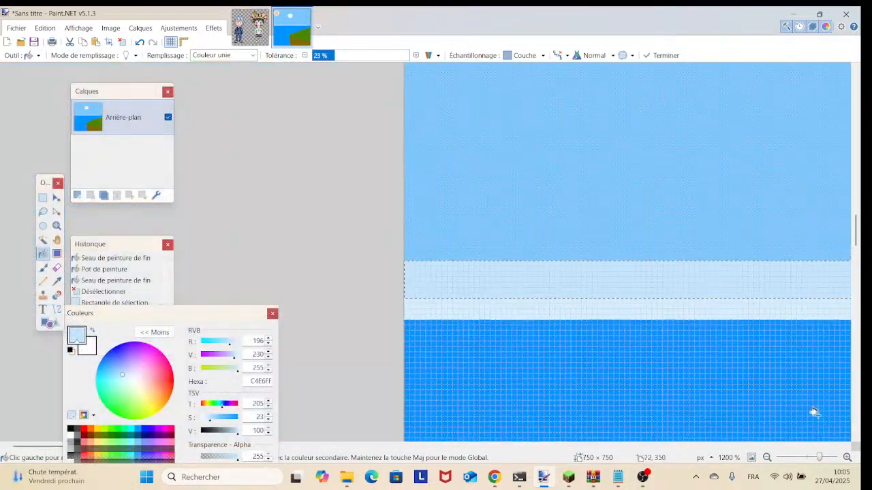
{"action": "left_click_drag", "start_coordinate": [819, 457], "coordinate": [807, 461]}
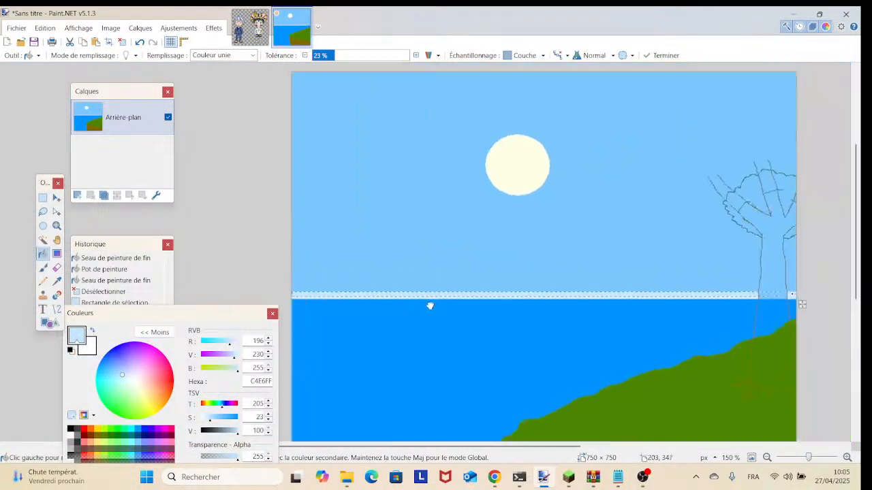
{"action": "left_click", "coordinate": [422, 300]}
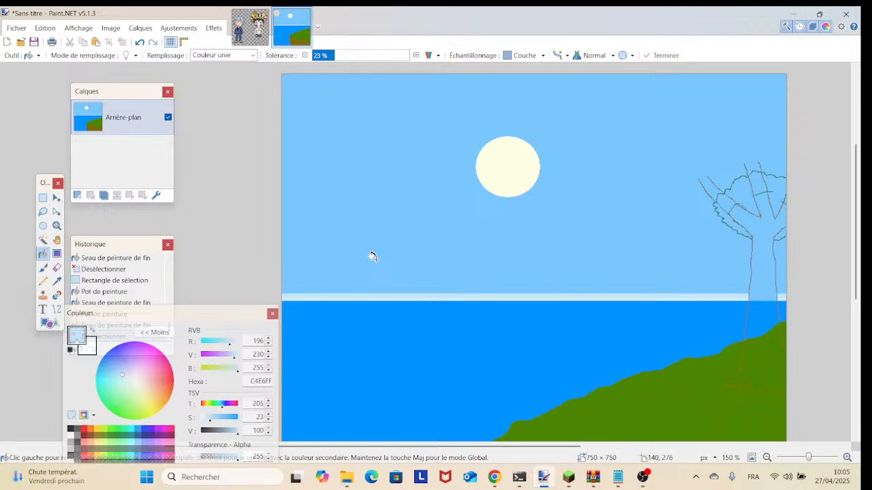
Step: Select a full-width strip of sky about 18 pixels high directly above the two pale horizon bands
{"action": "scroll", "coordinate": [371, 286], "scroll_direction": "up", "scroll_amount": 4}
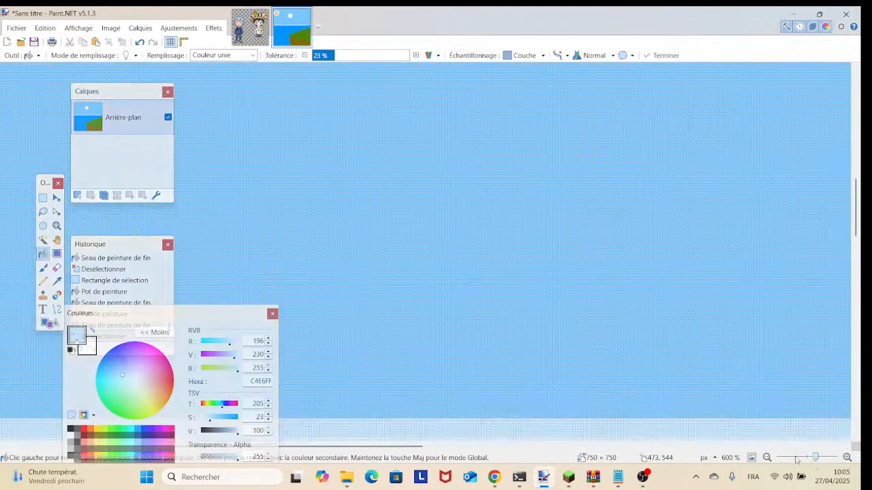
{"action": "left_click", "coordinate": [42, 198]}
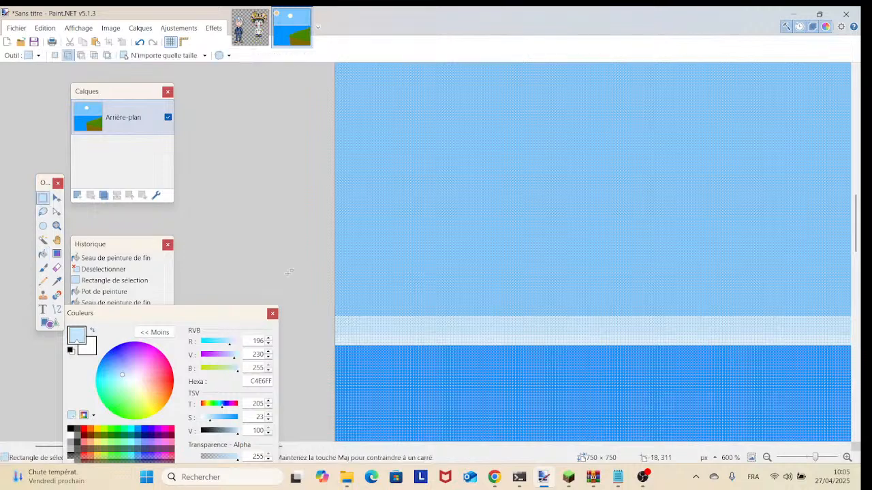
{"action": "left_click_drag", "start_coordinate": [332, 268], "coordinate": [835, 319]}
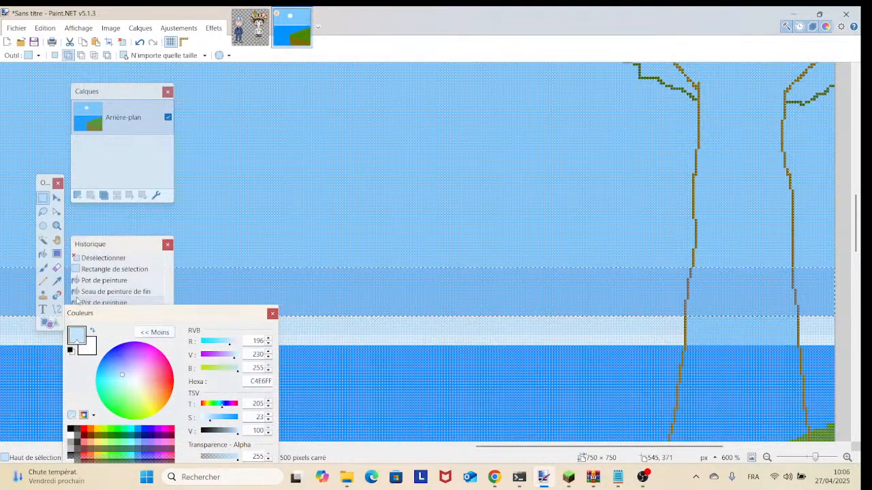
Step: Set the primary colour to light blue A3D8FF with a saturation of 36
{"action": "left_click", "coordinate": [56, 280]}
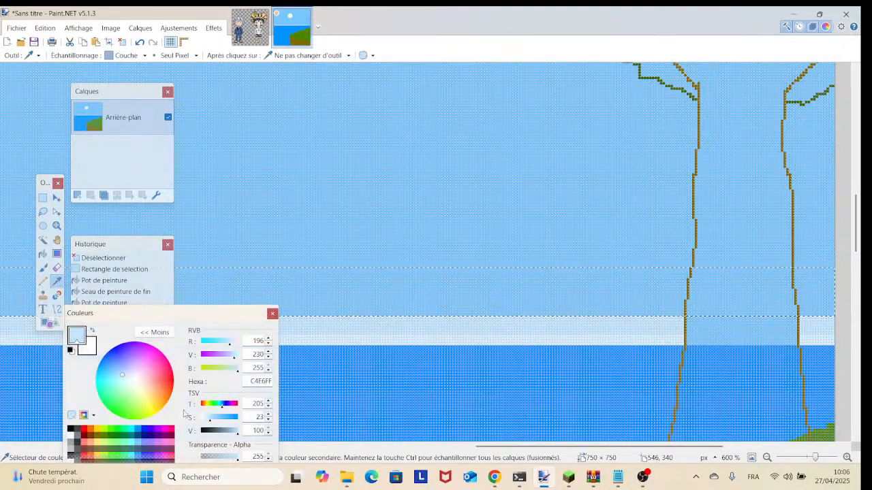
{"action": "left_click", "coordinate": [215, 418]}
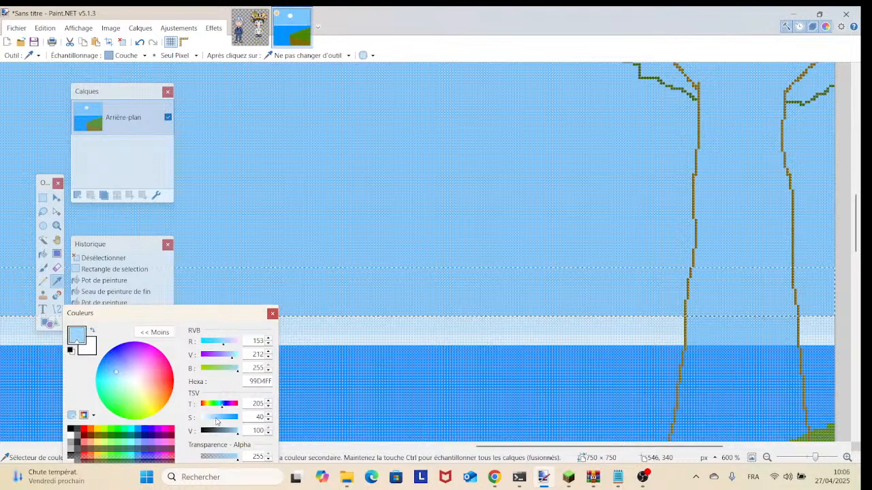
{"action": "left_click_drag", "start_coordinate": [215, 418], "coordinate": [214, 418]}
{"action": "left_click", "coordinate": [284, 173]}
{"action": "left_click", "coordinate": [216, 421]}
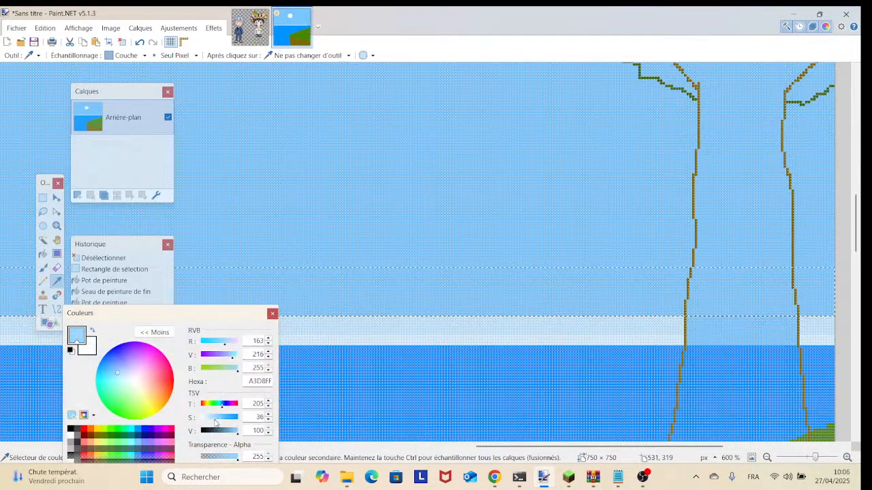
Step: Fill the selected sky strip with the primary colour on both outer sides of the tree trunk and clear the selection
{"action": "left_click", "coordinate": [43, 254]}
{"action": "scroll", "coordinate": [360, 316], "scroll_direction": "right", "scroll_amount": 3}
{"action": "left_click_drag", "start_coordinate": [33, 306], "coordinate": [2, 305]}
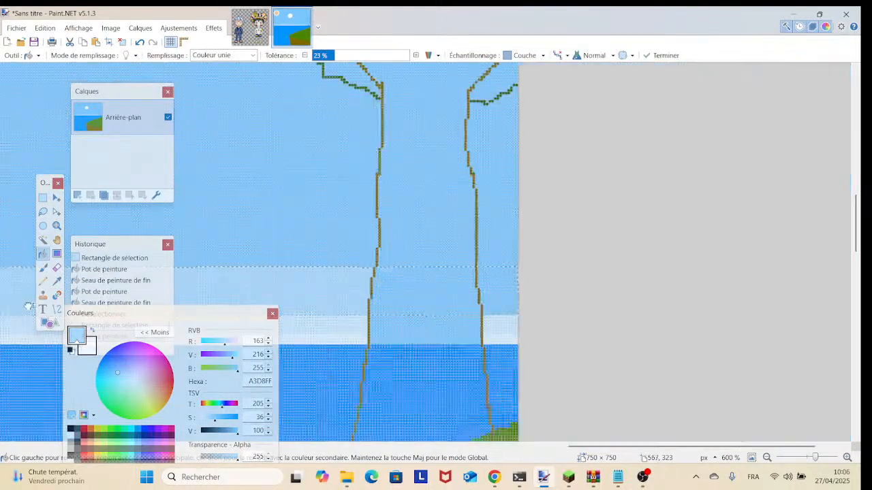
{"action": "left_click", "coordinate": [506, 298]}
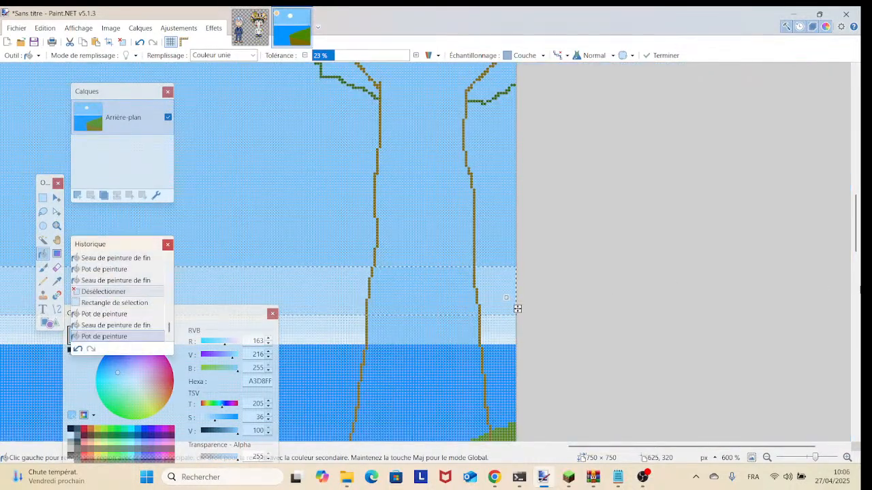
{"action": "scroll", "coordinate": [641, 293], "scroll_direction": "left", "scroll_amount": 5}
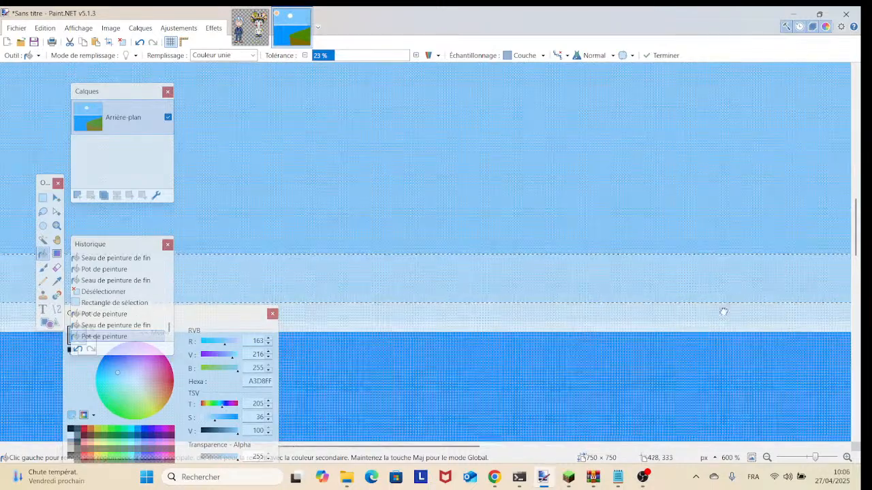
{"action": "scroll", "coordinate": [532, 294], "scroll_direction": "left", "scroll_amount": 5}
{"action": "scroll", "coordinate": [544, 368], "scroll_direction": "up", "scroll_amount": 2}
{"action": "scroll", "coordinate": [543, 368], "scroll_direction": "up", "scroll_amount": 4}
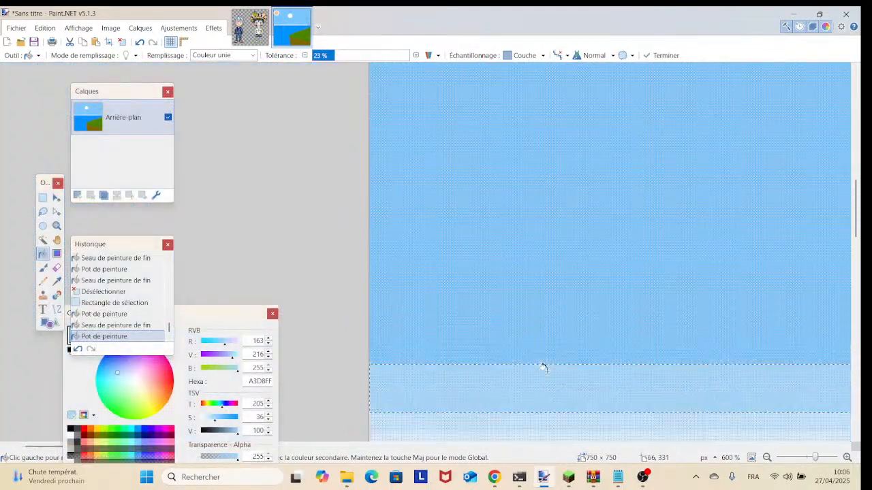
{"action": "mouse_move", "coordinate": [815, 458]}
{"action": "left_mouse_down"}
{"action": "mouse_move", "coordinate": [802, 460]}
{"action": "mouse_move", "coordinate": [810, 461]}
{"action": "left_mouse_up"}
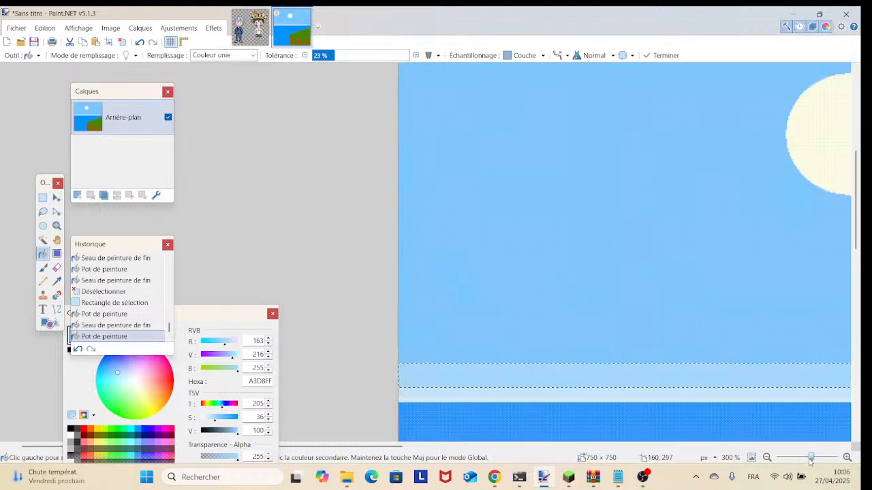
{"action": "left_click", "coordinate": [519, 329]}
{"action": "key", "text": "ctrl+d"}
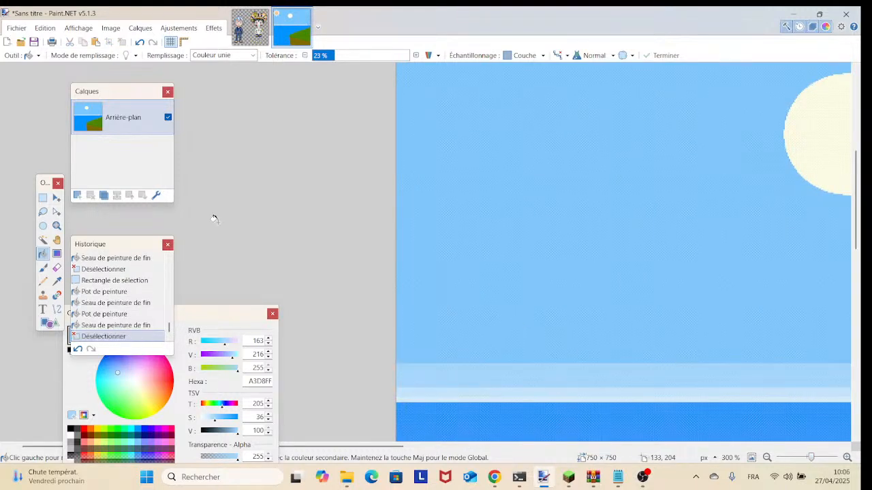
Step: Select a full-width strip of sky about 30 pixels high directly above the pale bands
{"action": "left_click", "coordinate": [43, 198]}
{"action": "left_click_drag", "start_coordinate": [397, 324], "coordinate": [860, 363]}
{"action": "left_click_drag", "start_coordinate": [721, 339], "coordinate": [499, 253]}
{"action": "left_click", "coordinate": [829, 457]}
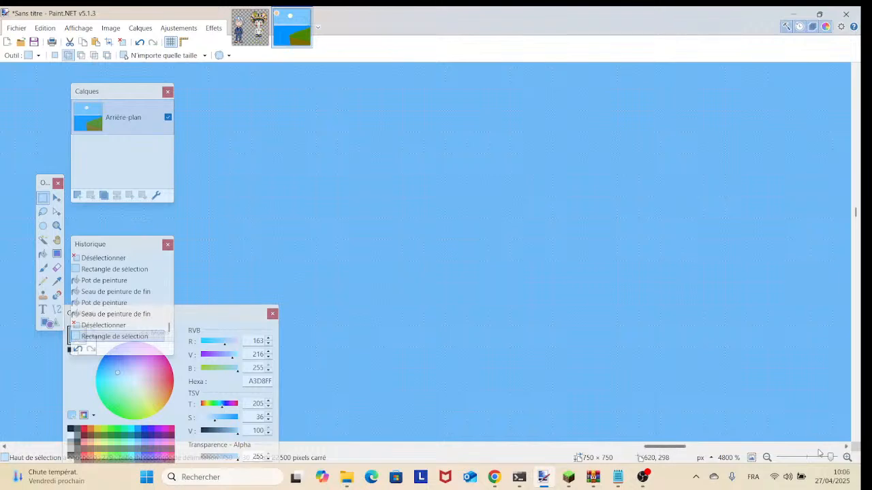
{"action": "left_click", "coordinate": [819, 457]}
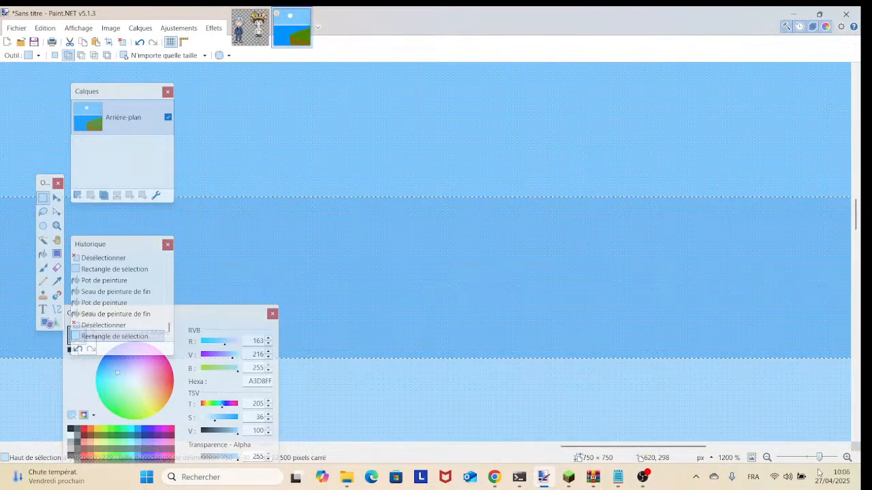
Step: Sample the sky and the light band below the selection, and set the primary colour to the in-between blue 91D1FF
{"action": "left_click", "coordinate": [56, 281]}
{"action": "left_click", "coordinate": [305, 157]}
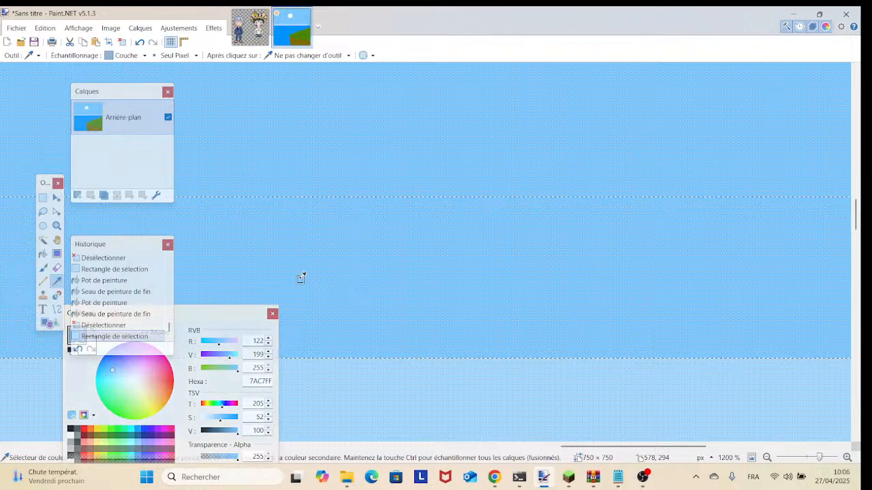
{"action": "left_click", "coordinate": [345, 397]}
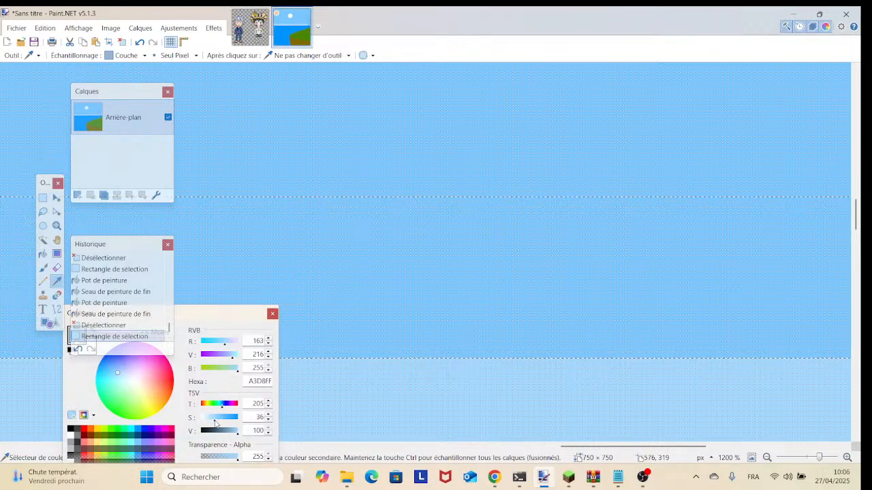
{"action": "left_click", "coordinate": [216, 420]}
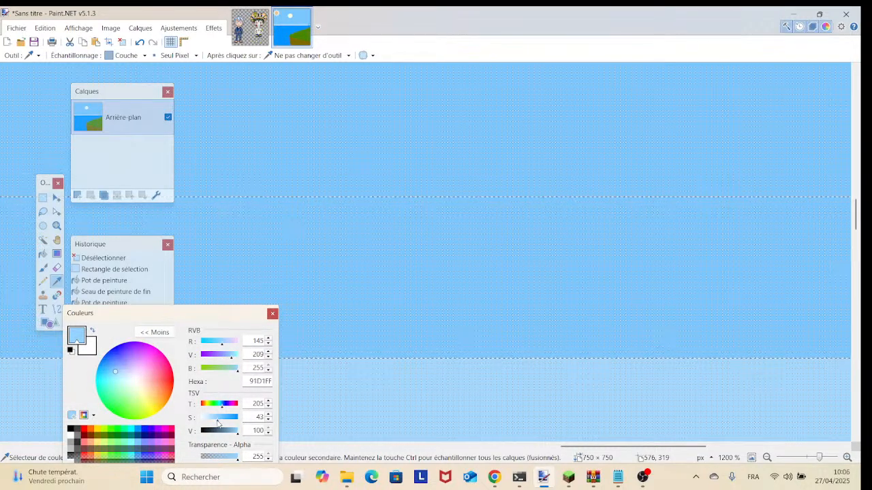
Step: Fill the selected 30-pixel sky strip with 91D1FF on both outer sides of the trunk and deselect it
{"action": "left_click", "coordinate": [42, 253]}
{"action": "left_click", "coordinate": [348, 254]}
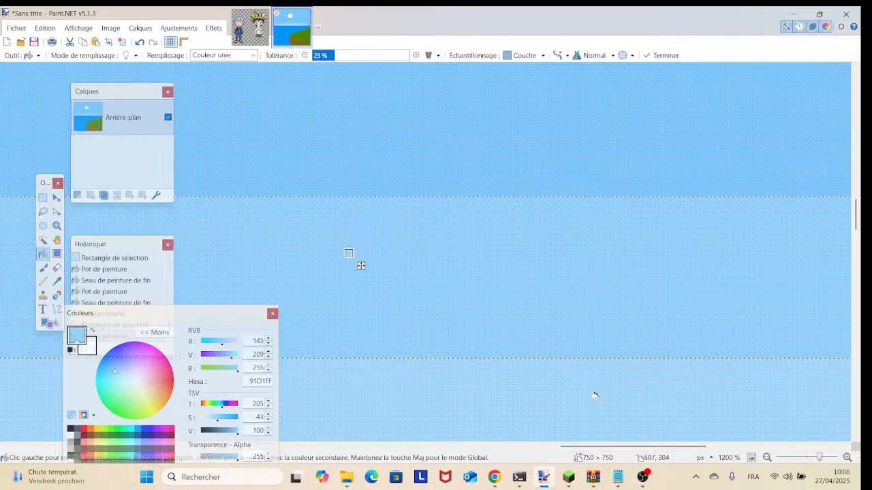
{"action": "left_click_drag", "start_coordinate": [819, 457], "coordinate": [810, 461]}
{"action": "left_click_drag", "start_coordinate": [487, 279], "coordinate": [611, 308]}
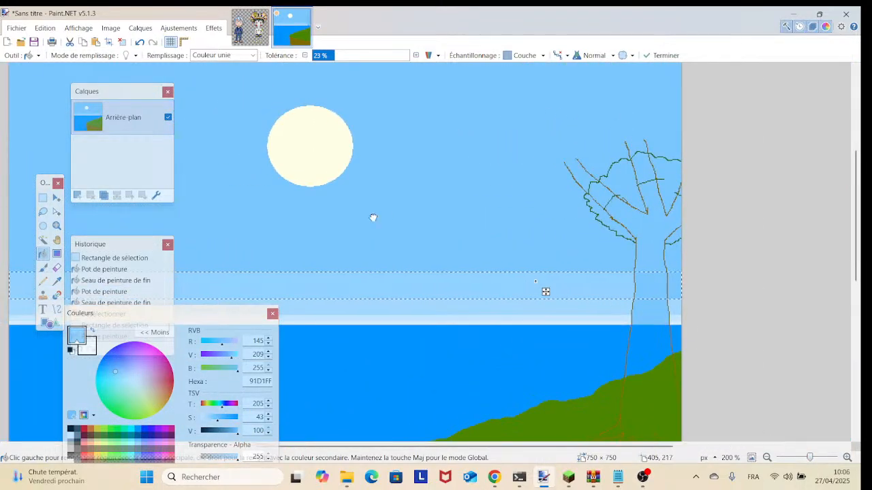
{"action": "left_click_drag", "start_coordinate": [370, 213], "coordinate": [481, 243]}
{"action": "key", "text": "ctrl+shift+a"}
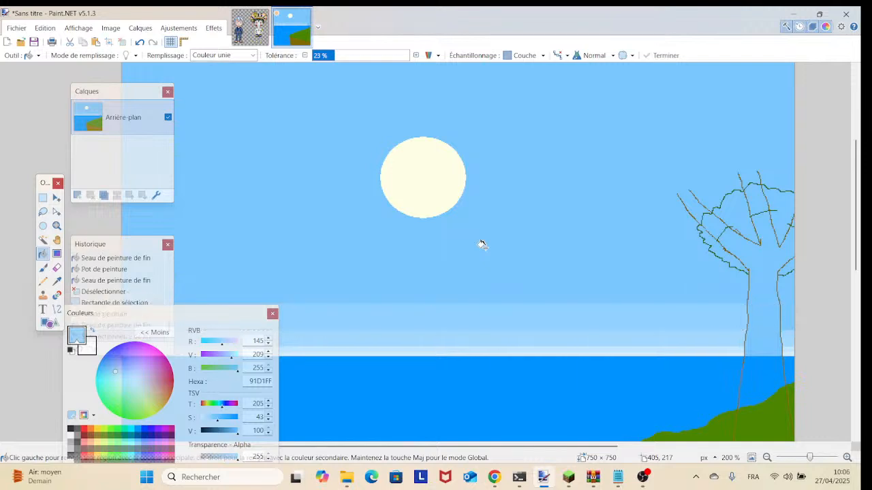
{"action": "left_click_drag", "start_coordinate": [501, 249], "coordinate": [618, 211]}
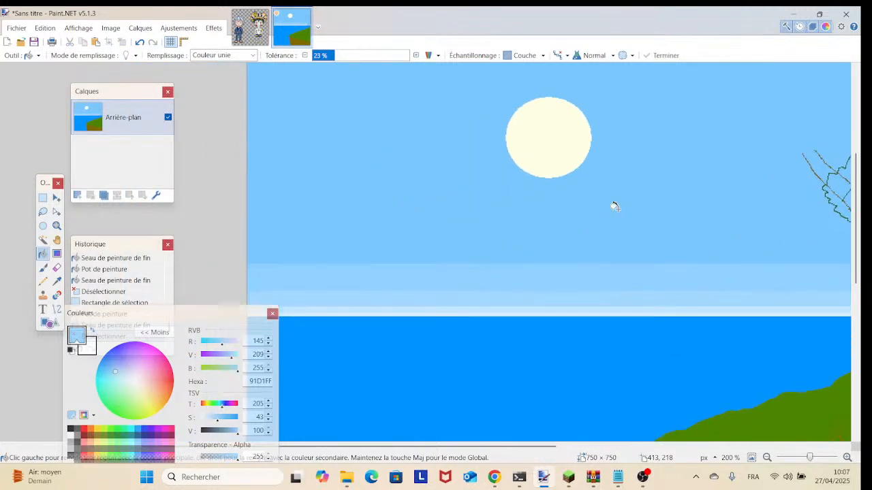
{"action": "left_click_drag", "start_coordinate": [574, 229], "coordinate": [633, 196]}
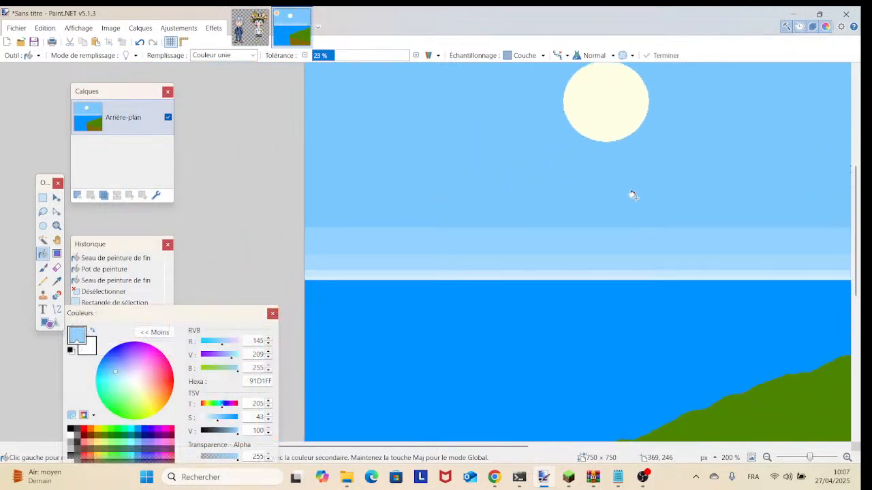
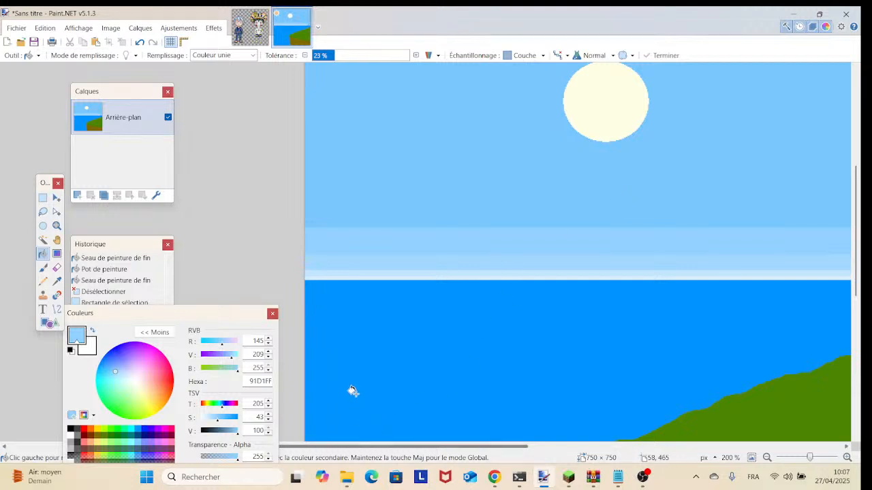
Step: Open the image Thewholepartyhasjoined! 10 from its Documents folder in Paint.NET as a reference
{"action": "mouse_move", "coordinate": [350, 472]}
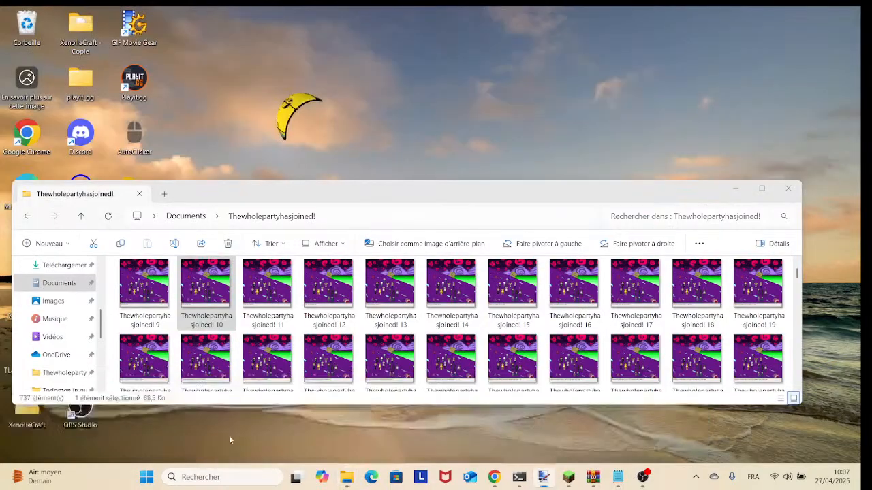
{"action": "left_click", "coordinate": [228, 425]}
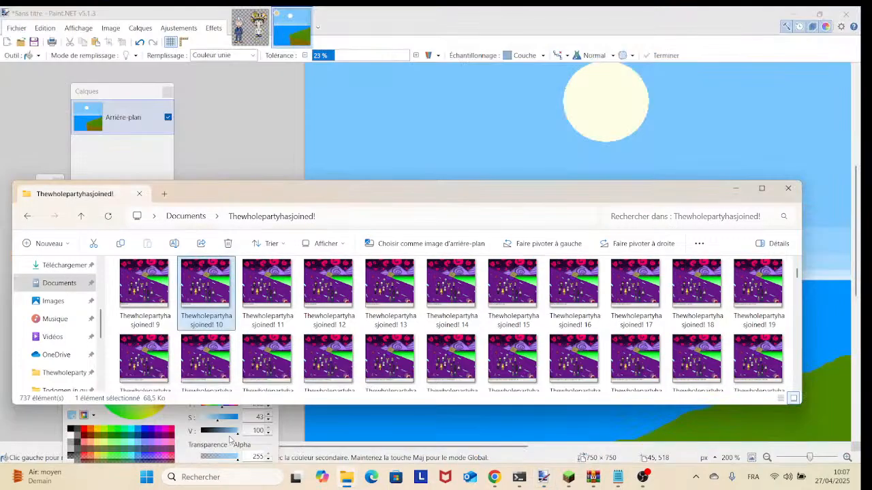
{"action": "mouse_move", "coordinate": [211, 298]}
{"action": "left_mouse_down"}
{"action": "mouse_move", "coordinate": [304, 153]}
{"action": "mouse_move", "coordinate": [354, 183]}
{"action": "left_mouse_up"}
{"action": "left_click", "coordinate": [402, 263]}
Step: Examine the transitions between the reference image's sky bands with the pixel grid hidden, restore the grid and close the image
{"action": "left_click_drag", "start_coordinate": [809, 458], "coordinate": [818, 462]}
{"action": "scroll", "coordinate": [629, 357], "scroll_direction": "up", "scroll_amount": 20}
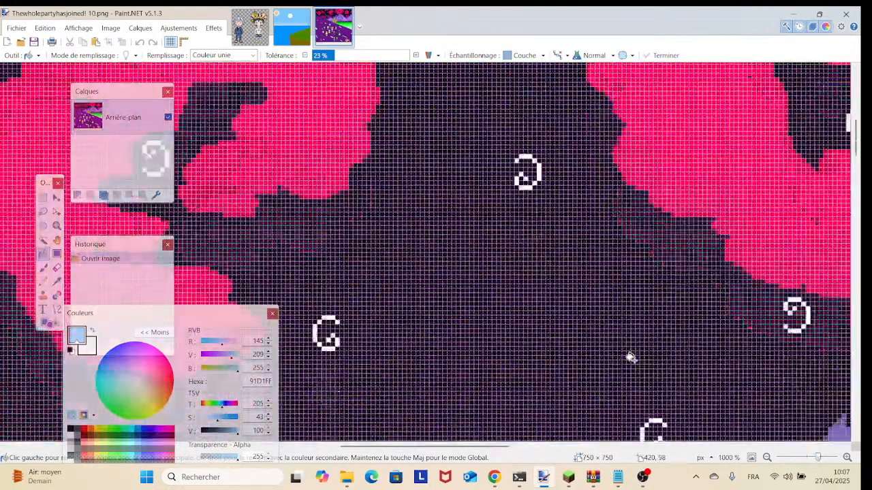
{"action": "scroll", "coordinate": [632, 359], "scroll_direction": "down", "scroll_amount": 5}
{"action": "left_click_drag", "start_coordinate": [634, 360], "coordinate": [714, 332]}
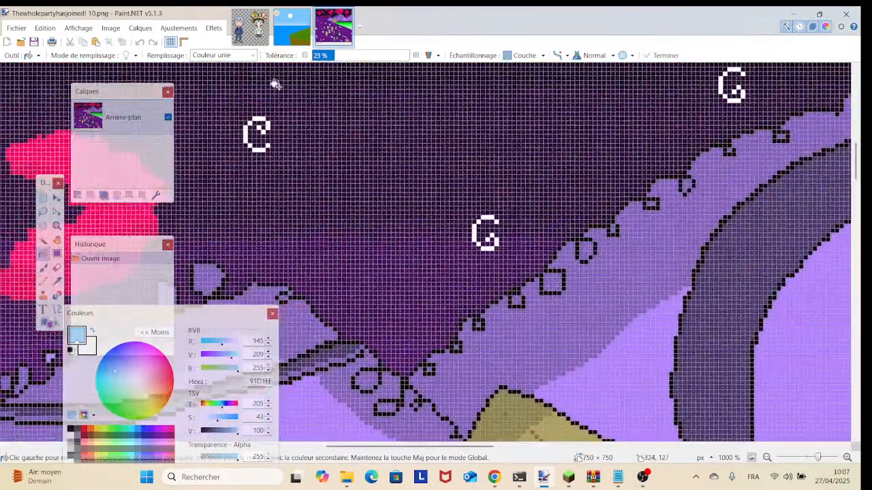
{"action": "left_click", "coordinate": [170, 42]}
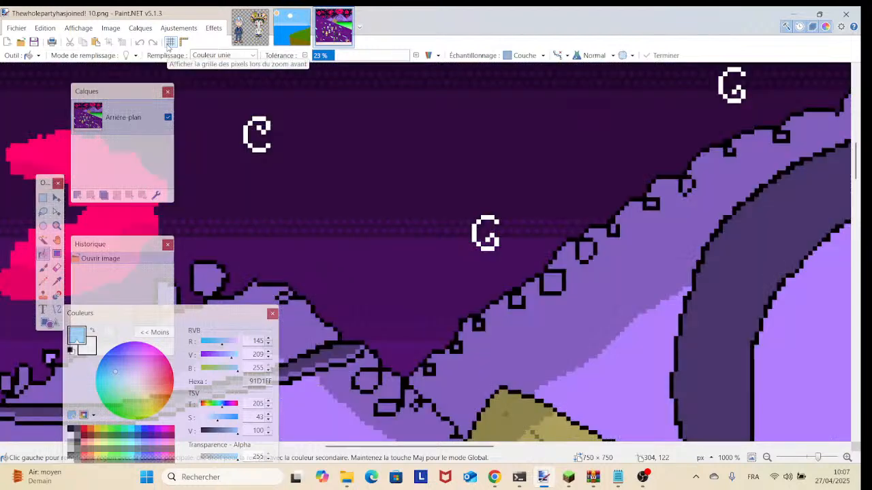
{"action": "scroll", "coordinate": [295, 218], "scroll_direction": "up", "scroll_amount": 4}
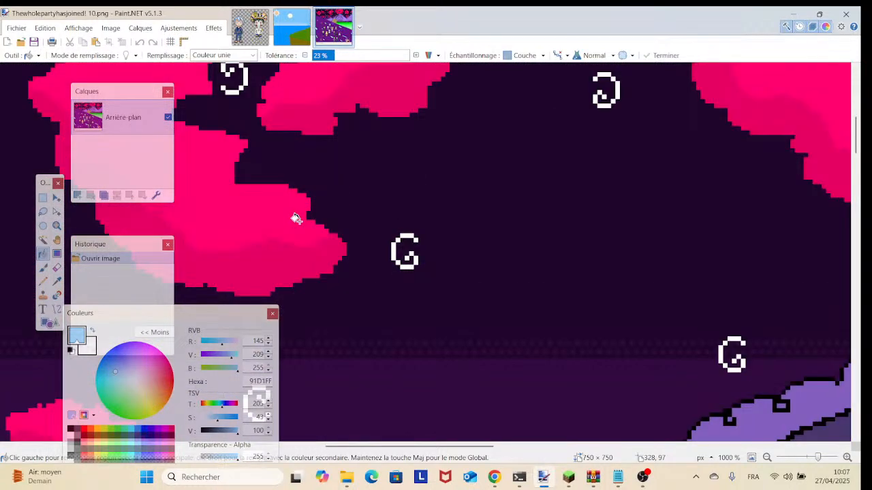
{"action": "left_click", "coordinate": [171, 42]}
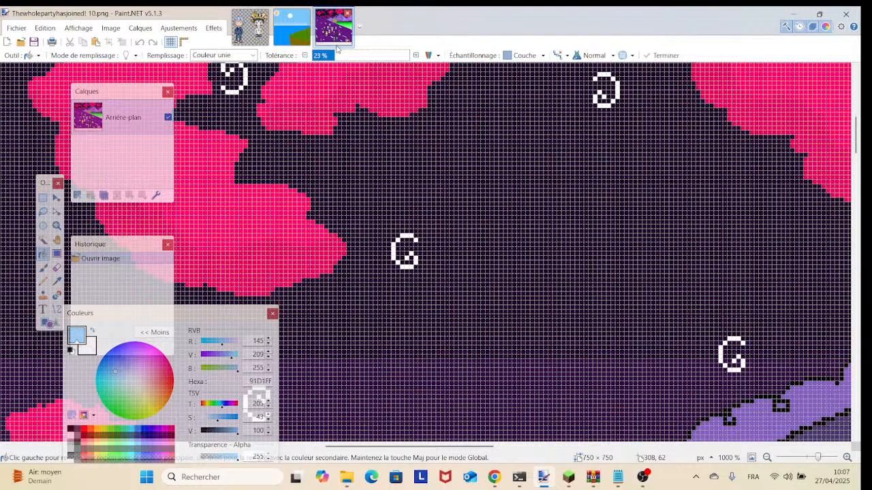
{"action": "left_click", "coordinate": [347, 13]}
Step: Sample the pale blue D6EEFF from the sky band just above the sea as the primary colour and choose the Pencil
{"action": "scroll", "coordinate": [490, 347], "scroll_direction": "down", "scroll_amount": 1}
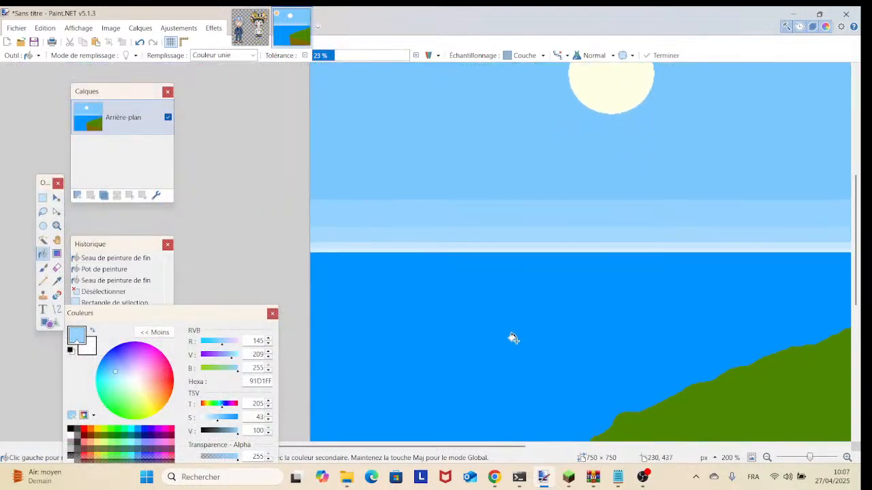
{"action": "left_click", "coordinate": [819, 457]}
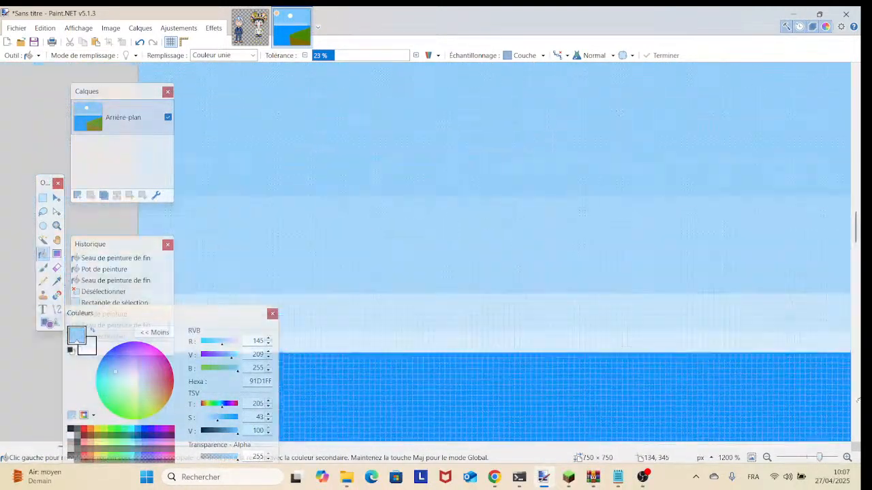
{"action": "key", "text": "k"}
{"action": "left_click", "coordinate": [371, 327]}
{"action": "left_click", "coordinate": [43, 281]}
Step: Draw two staggered rows of D6EEFF dots on every other pixel along the C4E6FF band's first 18 or so pixels, undoing a misplaced dot
{"action": "left_click_drag", "start_coordinate": [322, 279], "coordinate": [465, 228]}
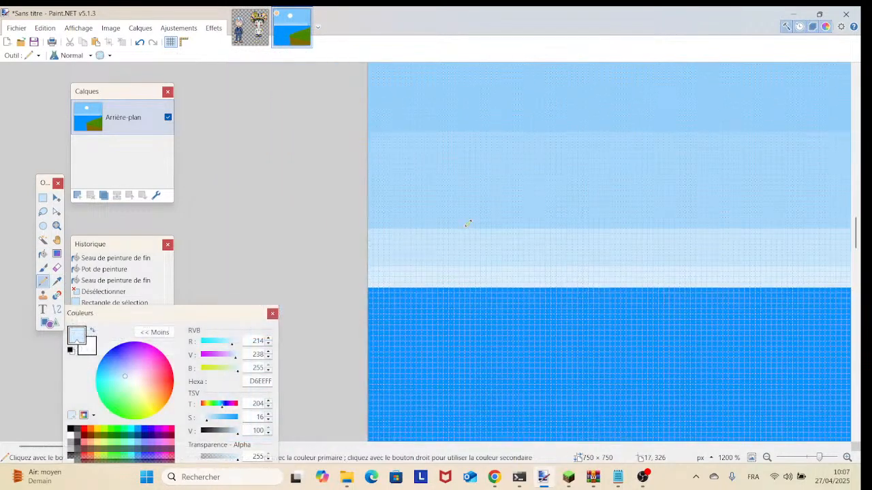
{"action": "left_click", "coordinate": [825, 457]}
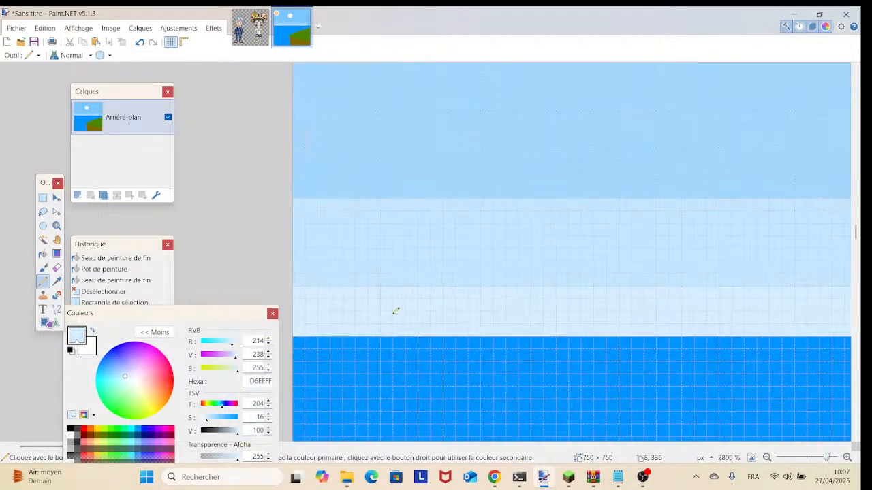
{"action": "left_click", "coordinate": [316, 265]}
{"action": "left_click", "coordinate": [329, 240]}
{"action": "left_click", "coordinate": [298, 244]}
{"action": "left_click", "coordinate": [338, 266]}
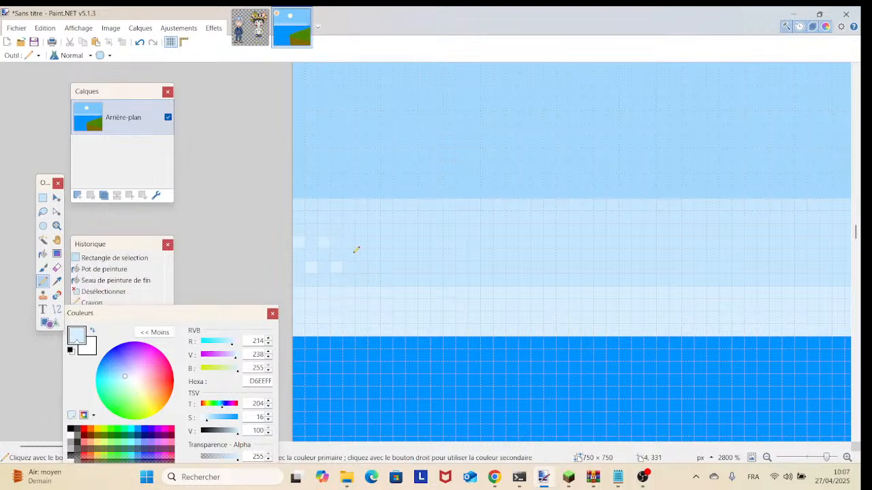
{"action": "left_click", "coordinate": [353, 238]}
{"action": "left_click", "coordinate": [362, 267]}
{"action": "left_click", "coordinate": [376, 240]}
{"action": "left_click", "coordinate": [388, 267]}
{"action": "left_click", "coordinate": [400, 243]}
{"action": "left_click", "coordinate": [412, 267]}
{"action": "left_click", "coordinate": [423, 243]}
{"action": "left_click", "coordinate": [452, 244]}
{"action": "left_click", "coordinate": [474, 243]}
{"action": "left_click", "coordinate": [487, 267]}
{"action": "left_click", "coordinate": [512, 266]}
{"action": "left_click", "coordinate": [511, 243]}
{"action": "left_click", "coordinate": [139, 43]}
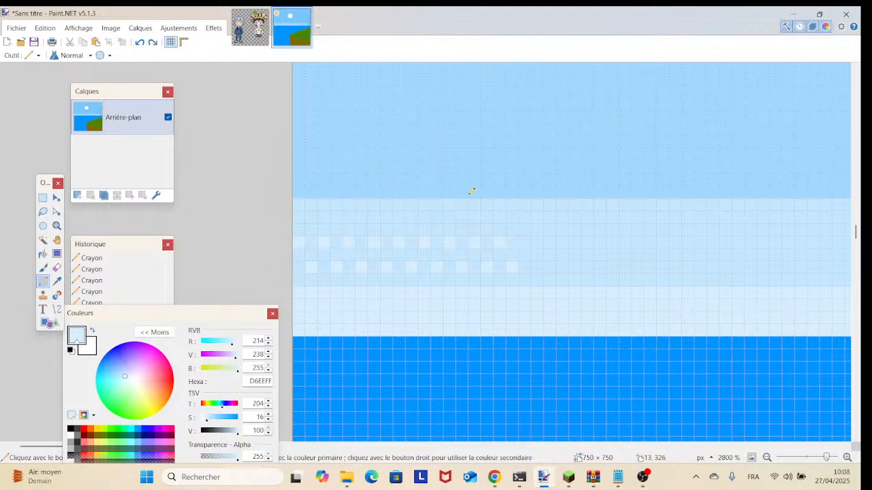
Step: Extend the two staggered rows of D6EEFF dots, on every other pixel along the C4E6FF band, from about pixel column 18 to column 211
{"action": "left_click", "coordinate": [525, 242]}
{"action": "left_click", "coordinate": [538, 267]}
{"action": "left_click", "coordinate": [587, 267]}
{"action": "left_click", "coordinate": [599, 243]}
{"action": "left_click", "coordinate": [613, 266]}
{"action": "left_click", "coordinate": [638, 267]}
{"action": "left_click", "coordinate": [650, 243]}
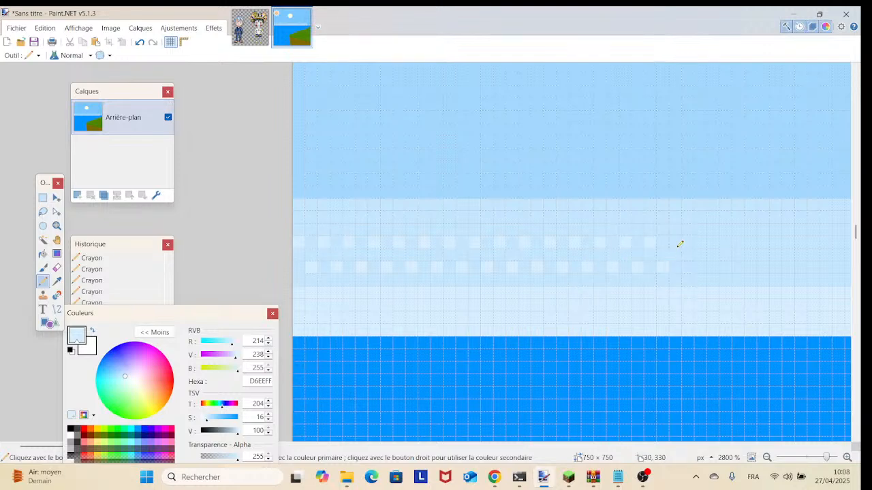
{"action": "left_click", "coordinate": [689, 266]}
{"action": "left_click", "coordinate": [715, 269]}
{"action": "left_click", "coordinate": [743, 265]}
{"action": "left_click_drag", "start_coordinate": [755, 240], "coordinate": [416, 249]}
{"action": "left_click", "coordinate": [435, 276]}
{"action": "left_click", "coordinate": [448, 251]}
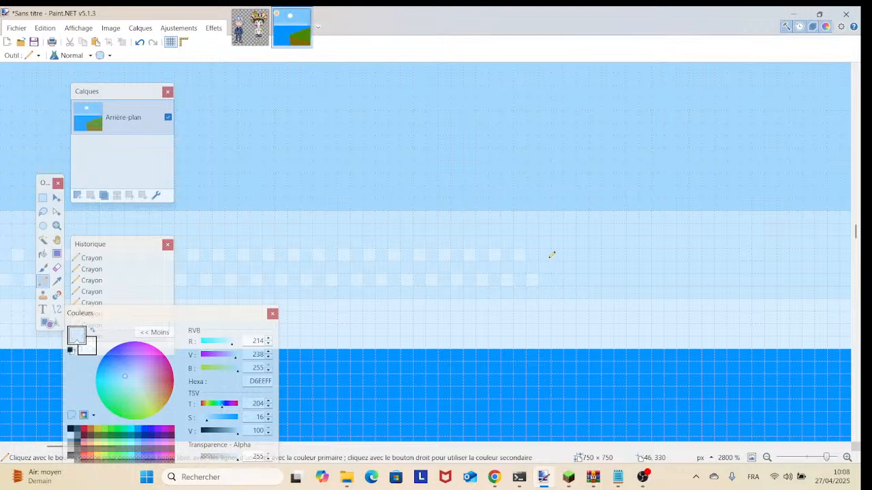
{"action": "left_click", "coordinate": [563, 279]}
{"action": "left_click", "coordinate": [590, 276]}
{"action": "left_click", "coordinate": [613, 277]}
{"action": "left_click", "coordinate": [628, 251]}
{"action": "left_click", "coordinate": [653, 250]}
{"action": "left_click", "coordinate": [671, 251]}
{"action": "left_click", "coordinate": [685, 277]}
{"action": "left_click", "coordinate": [698, 252]}
{"action": "left_click", "coordinate": [709, 277]}
{"action": "left_click", "coordinate": [749, 252]}
{"action": "left_click", "coordinate": [772, 259]}
{"action": "left_click_drag", "start_coordinate": [765, 291], "coordinate": [483, 281]}
{"action": "left_click", "coordinate": [498, 266]}
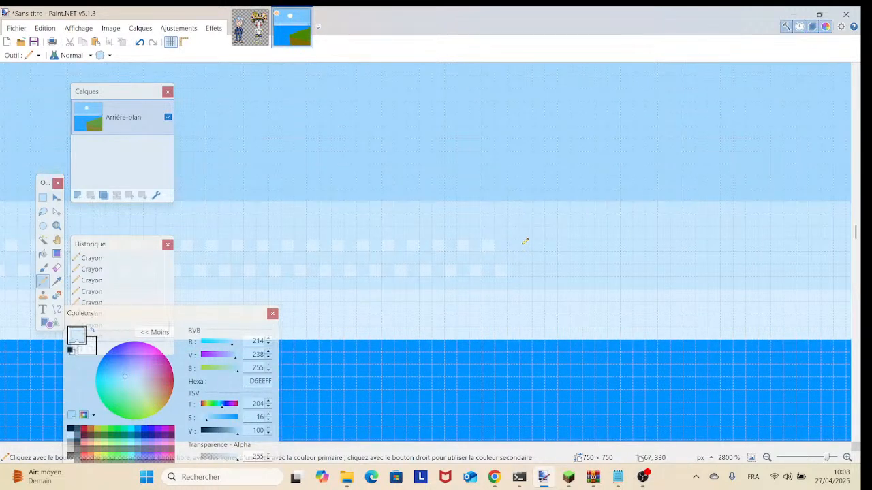
{"action": "left_click", "coordinate": [518, 245]}
{"action": "left_click", "coordinate": [542, 246]}
{"action": "left_click", "coordinate": [551, 268]}
{"action": "left_click_drag", "start_coordinate": [571, 247], "coordinate": [551, 248]}
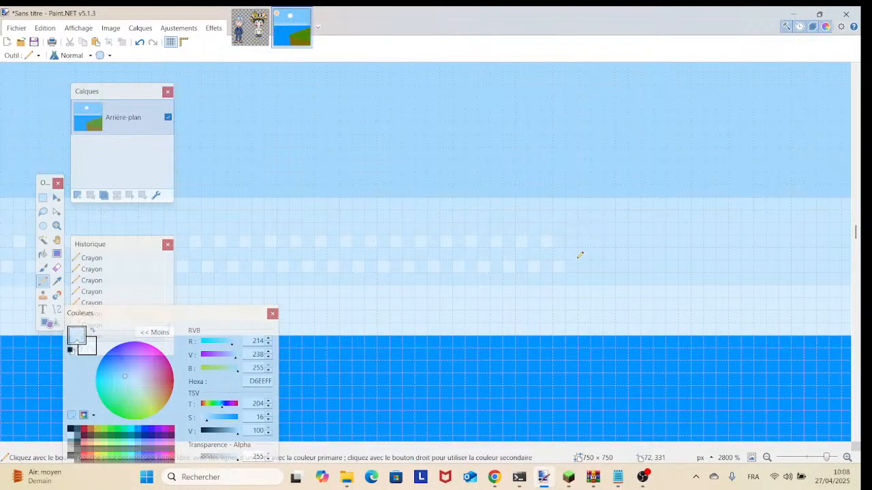
{"action": "left_click", "coordinate": [573, 241]}
{"action": "left_click", "coordinate": [584, 265]}
{"action": "left_click", "coordinate": [609, 265]}
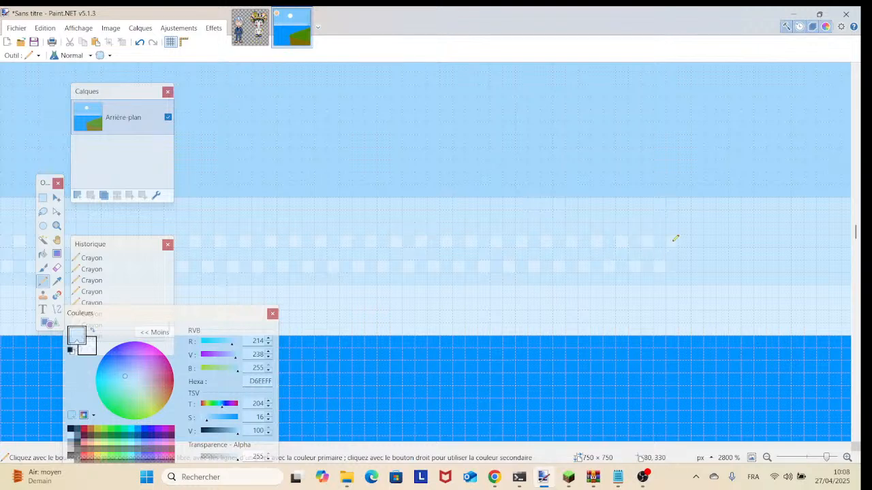
{"action": "left_click_drag", "start_coordinate": [687, 262], "coordinate": [366, 277]}
{"action": "left_click", "coordinate": [430, 260]}
{"action": "left_click", "coordinate": [440, 282]}
{"action": "left_click", "coordinate": [454, 260]}
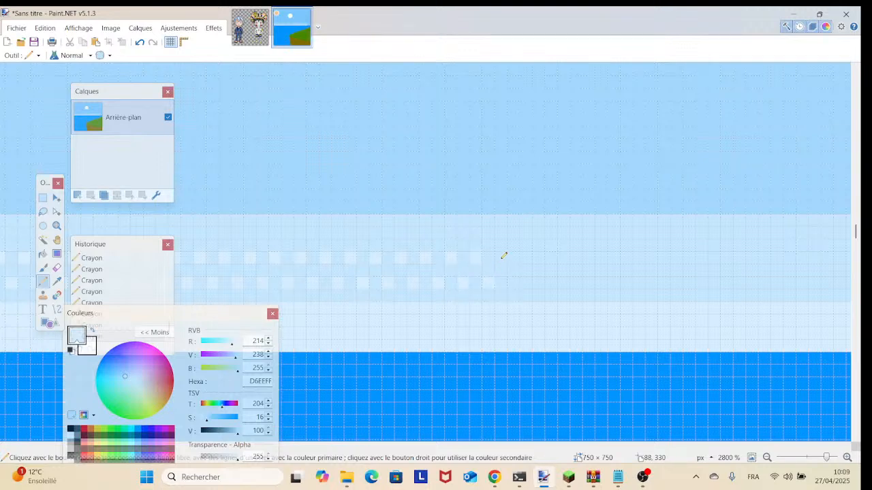
{"action": "left_click", "coordinate": [528, 259]}
{"action": "left_click", "coordinate": [579, 257]}
{"action": "left_click", "coordinate": [590, 281]}
{"action": "left_click", "coordinate": [602, 259]}
{"action": "left_click", "coordinate": [613, 278]}
{"action": "left_click", "coordinate": [652, 257]}
{"action": "left_click", "coordinate": [664, 282]}
{"action": "scroll", "coordinate": [682, 258], "scroll_direction": "right", "scroll_amount": 3}
{"action": "left_click", "coordinate": [500, 257]}
{"action": "left_click", "coordinate": [512, 280]}
{"action": "left_click", "coordinate": [525, 257]}
{"action": "left_click", "coordinate": [536, 280]}
{"action": "left_click", "coordinate": [550, 256]}
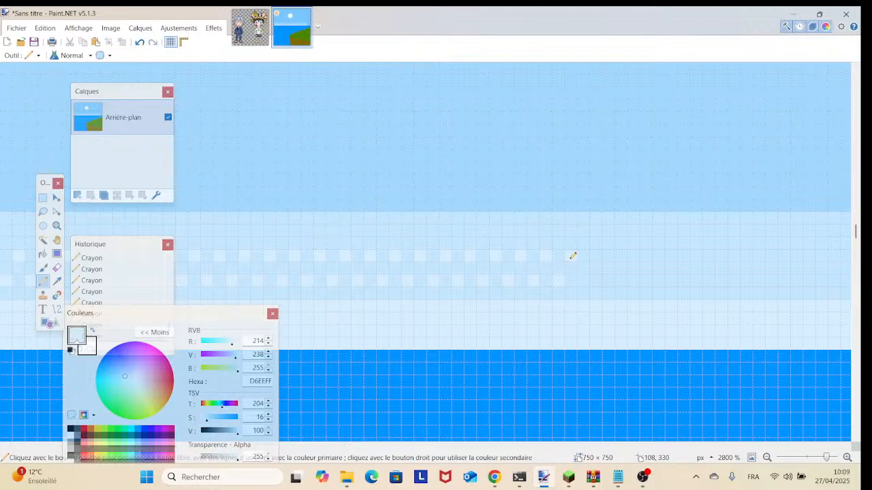
{"action": "scroll", "coordinate": [429, 232], "scroll_direction": "down", "scroll_amount": 1}
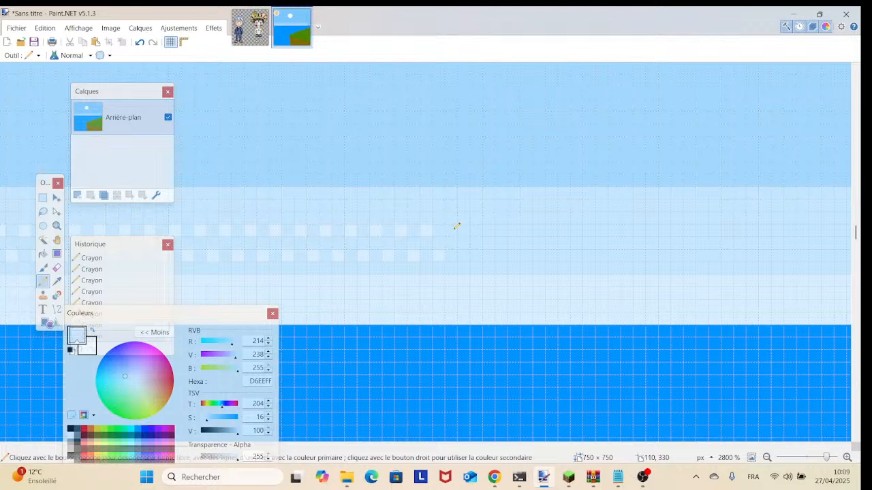
{"action": "left_click", "coordinate": [466, 257]}
{"action": "left_click", "coordinate": [491, 254]}
{"action": "left_click", "coordinate": [503, 232]}
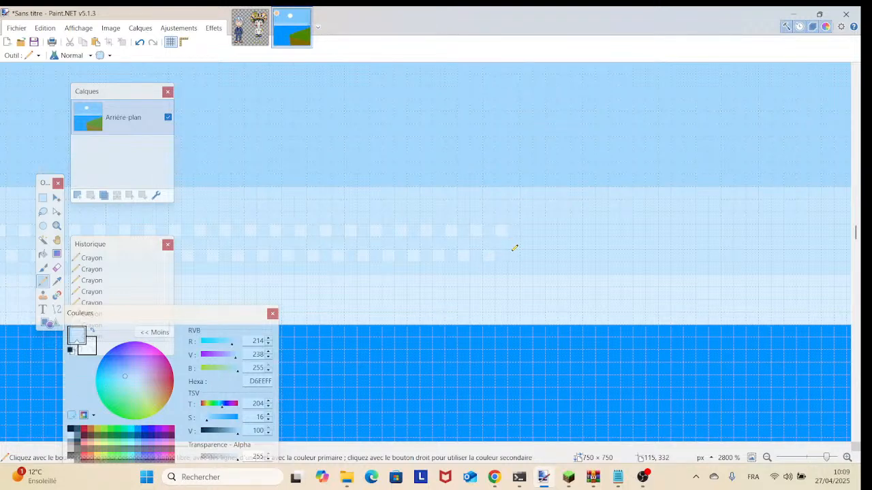
{"action": "left_click", "coordinate": [526, 230]}
{"action": "left_click", "coordinate": [541, 254]}
{"action": "left_click", "coordinate": [555, 232]}
{"action": "left_click", "coordinate": [566, 254]}
{"action": "left_click", "coordinate": [579, 232]}
{"action": "left_click", "coordinate": [591, 254]}
{"action": "left_click", "coordinate": [604, 231]}
{"action": "left_click", "coordinate": [619, 252]}
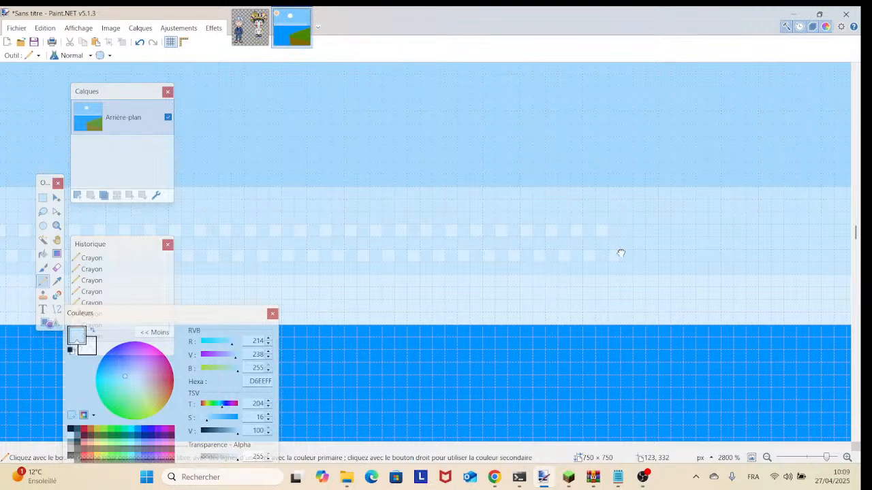
{"action": "left_click_drag", "start_coordinate": [624, 248], "coordinate": [402, 254]}
{"action": "left_click", "coordinate": [406, 235]}
{"action": "left_click", "coordinate": [418, 259]}
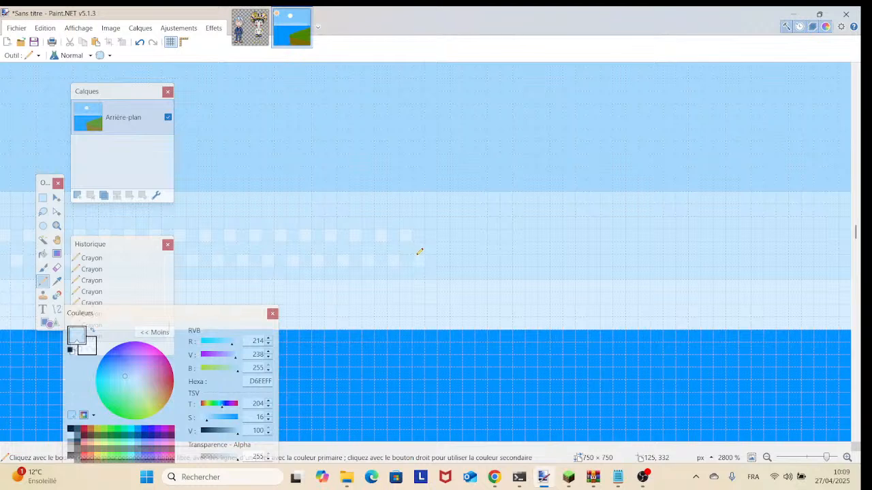
{"action": "left_click", "coordinate": [431, 235]}
{"action": "left_click", "coordinate": [456, 236]}
{"action": "left_click", "coordinate": [468, 258]}
{"action": "left_click", "coordinate": [481, 237]}
{"action": "left_click", "coordinate": [495, 256]}
{"action": "left_click", "coordinate": [506, 235]}
{"action": "left_click", "coordinate": [521, 261]}
{"action": "left_click", "coordinate": [535, 235]}
{"action": "left_click", "coordinate": [550, 260]}
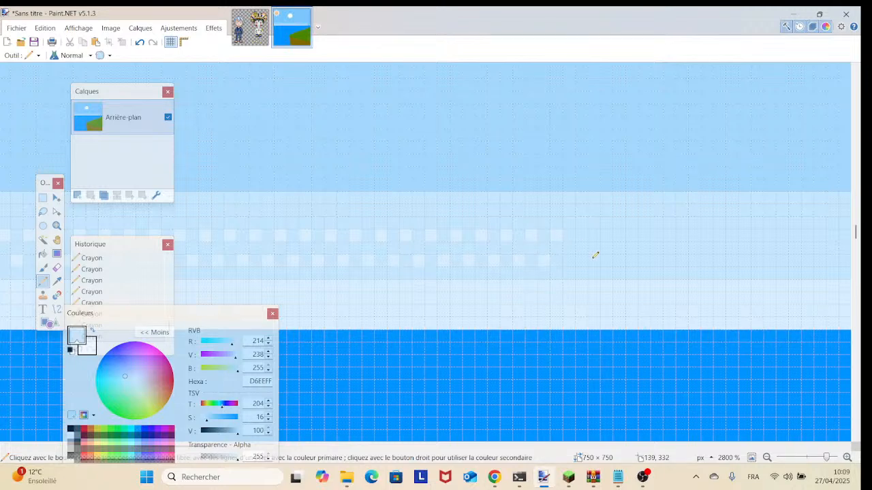
{"action": "left_click_drag", "start_coordinate": [568, 257], "coordinate": [325, 268]}
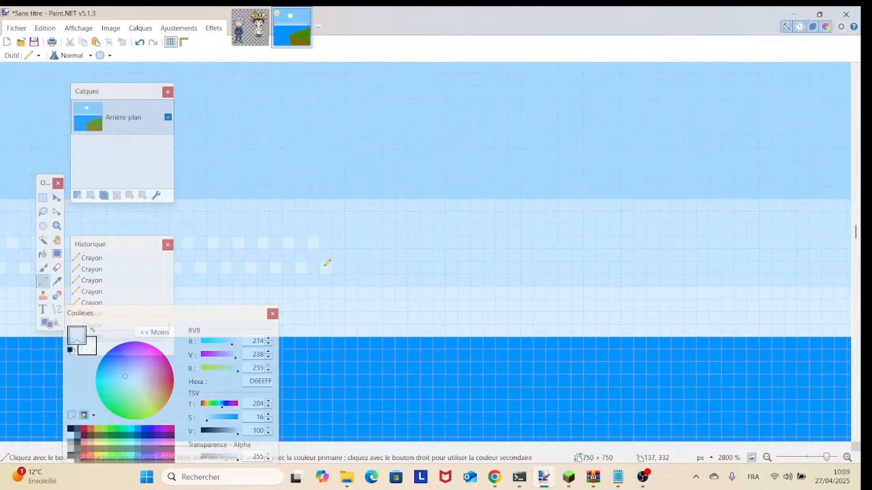
{"action": "left_click", "coordinate": [341, 244]}
{"action": "left_click", "coordinate": [351, 264]}
{"action": "left_click", "coordinate": [365, 244]}
{"action": "left_click", "coordinate": [375, 265]}
{"action": "left_click", "coordinate": [389, 242]}
{"action": "left_click", "coordinate": [403, 264]}
{"action": "left_click", "coordinate": [415, 244]}
{"action": "left_click", "coordinate": [427, 267]}
{"action": "left_click", "coordinate": [440, 242]}
{"action": "left_click", "coordinate": [452, 267]}
{"action": "left_click", "coordinate": [464, 242]}
{"action": "left_click", "coordinate": [480, 266]}
{"action": "left_click", "coordinate": [490, 242]}
{"action": "left_click", "coordinate": [502, 267]}
{"action": "left_click", "coordinate": [514, 243]}
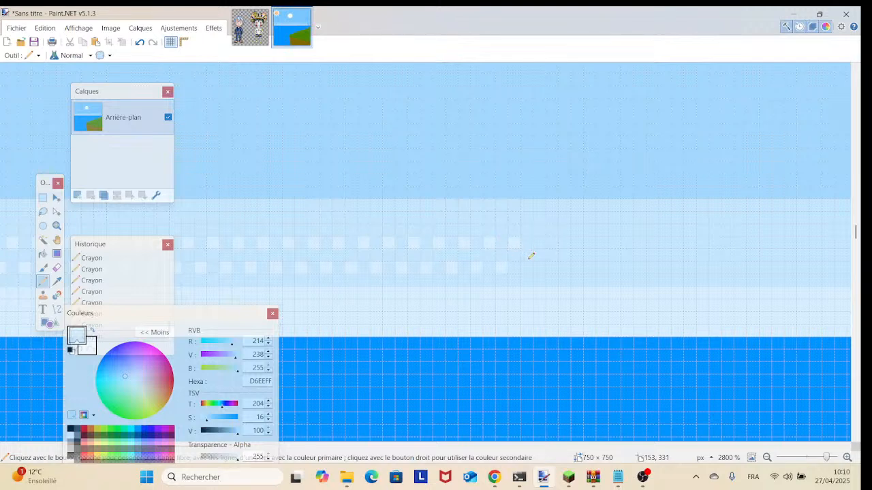
{"action": "left_click", "coordinate": [540, 242]}
{"action": "left_click", "coordinate": [552, 266]}
{"action": "left_click", "coordinate": [565, 242]}
{"action": "left_click", "coordinate": [577, 266]}
{"action": "left_click", "coordinate": [590, 242]}
{"action": "left_click_drag", "start_coordinate": [587, 242], "coordinate": [523, 243]}
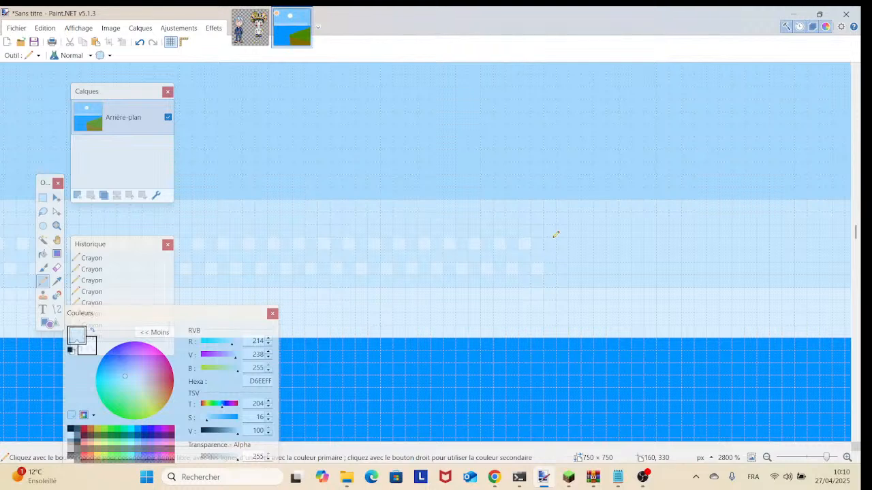
{"action": "left_click", "coordinate": [564, 264]}
{"action": "left_click", "coordinate": [576, 246]}
{"action": "left_click", "coordinate": [590, 265]}
{"action": "left_click_drag", "start_coordinate": [603, 245], "coordinate": [418, 246]}
{"action": "left_click", "coordinate": [418, 246]}
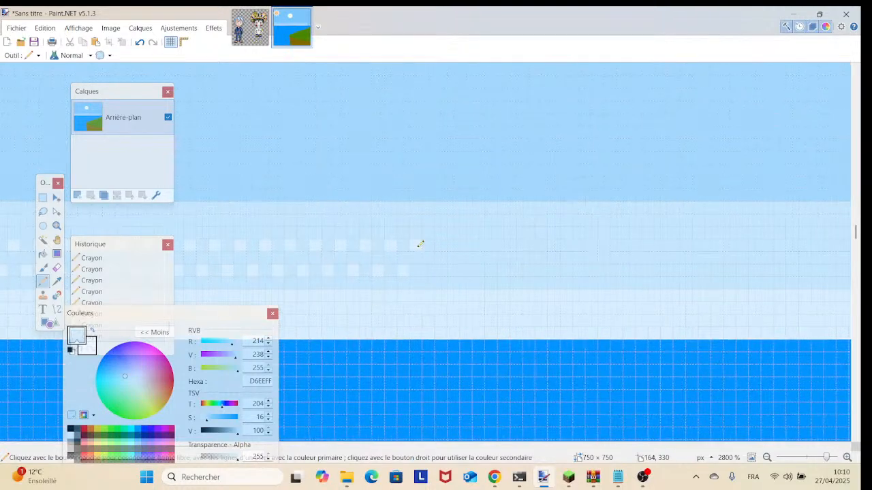
{"action": "left_click", "coordinate": [430, 269]}
{"action": "left_click", "coordinate": [442, 245]}
{"action": "left_click", "coordinate": [444, 246]}
{"action": "left_click", "coordinate": [455, 269]}
{"action": "left_click", "coordinate": [467, 247]}
{"action": "left_click_drag", "start_coordinate": [466, 249], "coordinate": [370, 257]}
{"action": "left_click", "coordinate": [395, 253]}
{"action": "left_click", "coordinate": [408, 275]}
{"action": "left_click", "coordinate": [418, 255]}
{"action": "left_click", "coordinate": [434, 277]}
{"action": "left_click", "coordinate": [446, 253]}
{"action": "left_click", "coordinate": [457, 276]}
{"action": "left_click", "coordinate": [469, 252]}
{"action": "left_click", "coordinate": [483, 277]}
{"action": "left_click", "coordinate": [498, 254]}
{"action": "left_click", "coordinate": [509, 276]}
{"action": "left_click", "coordinate": [521, 254]}
{"action": "left_click", "coordinate": [532, 274]}
{"action": "left_click", "coordinate": [546, 254]}
{"action": "left_click", "coordinate": [559, 278]}
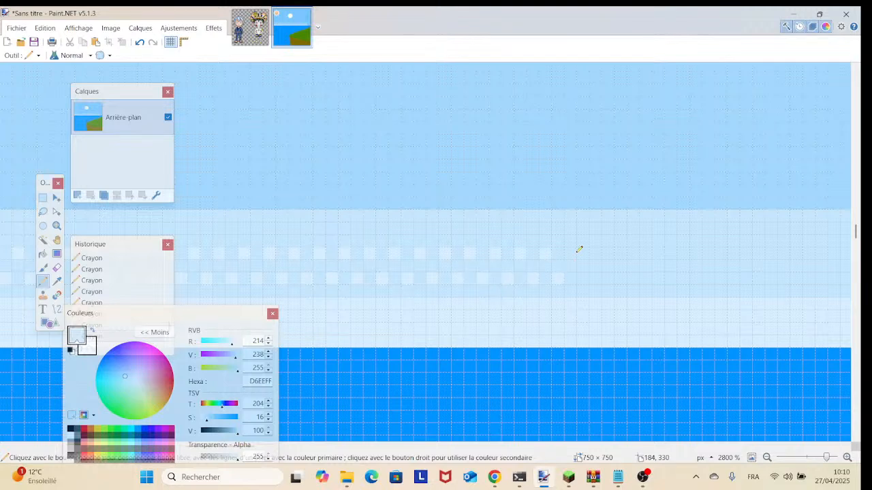
{"action": "left_click", "coordinate": [597, 254]}
{"action": "left_click", "coordinate": [608, 276]}
{"action": "left_click", "coordinate": [620, 253]}
{"action": "left_click", "coordinate": [636, 276]}
{"action": "left_click", "coordinate": [649, 253]}
{"action": "left_click", "coordinate": [687, 278]}
{"action": "left_click", "coordinate": [697, 252]}
{"action": "left_click", "coordinate": [709, 277]}
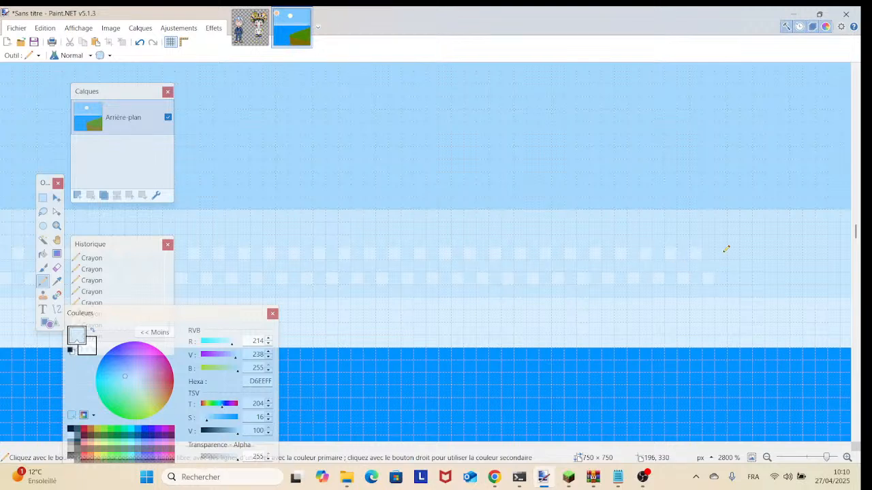
{"action": "left_click", "coordinate": [735, 272]}
{"action": "left_click", "coordinate": [746, 252]}
{"action": "left_click", "coordinate": [762, 274]}
{"action": "left_click", "coordinate": [771, 252]}
{"action": "left_click", "coordinate": [786, 274]}
{"action": "left_click", "coordinate": [798, 252]}
{"action": "left_click", "coordinate": [814, 278]}
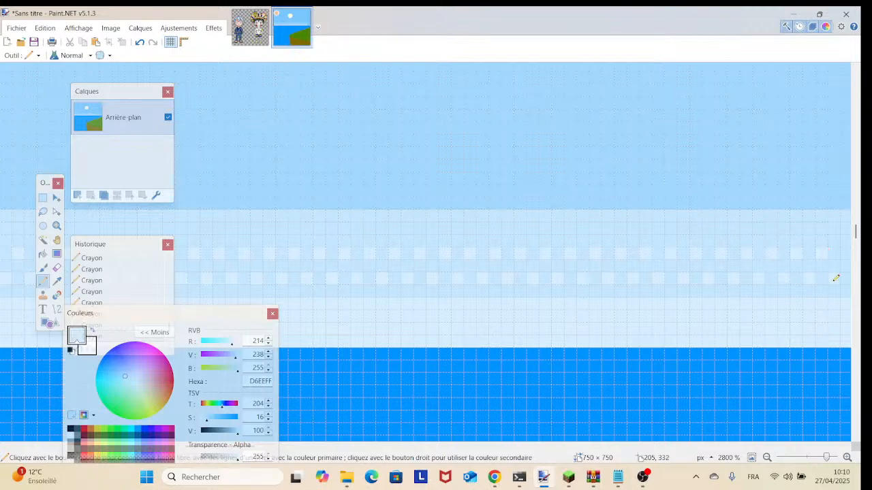
{"action": "left_click_drag", "start_coordinate": [844, 250], "coordinate": [316, 230]}
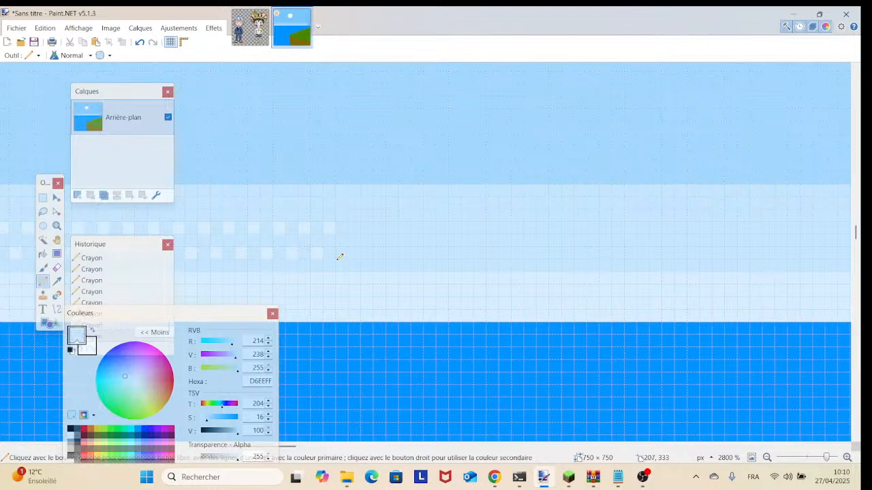
{"action": "left_click", "coordinate": [356, 227]}
{"action": "left_click", "coordinate": [368, 253]}
{"action": "left_click", "coordinate": [379, 229]}
{"action": "left_click", "coordinate": [393, 252]}
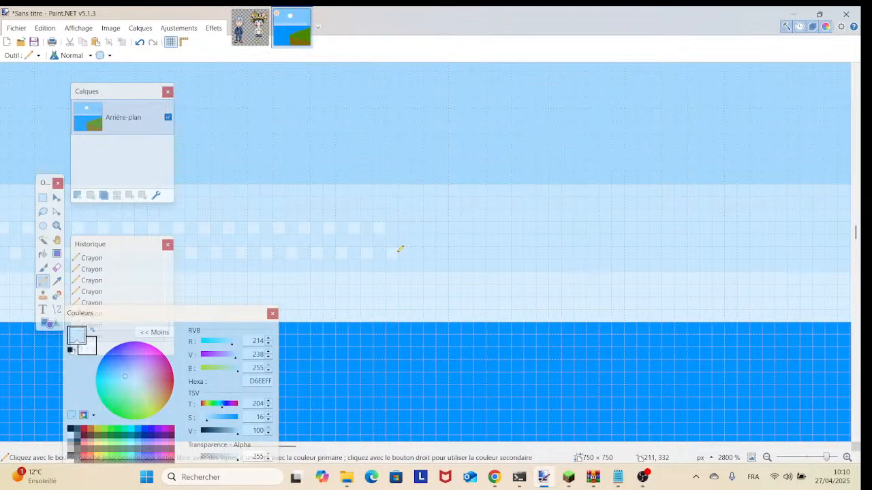
Step: Extend the dither with D6EEFF pencil pixels, alternating between rows 330 and 332 of the pale sky band, from about x = 212 to 234
{"action": "left_click", "coordinate": [405, 227]}
{"action": "left_click", "coordinate": [417, 252]}
{"action": "left_click", "coordinate": [429, 229]}
{"action": "left_click", "coordinate": [443, 252]}
{"action": "left_click", "coordinate": [455, 232]}
{"action": "left_click", "coordinate": [468, 252]}
{"action": "left_click", "coordinate": [479, 229]}
{"action": "left_click", "coordinate": [494, 252]}
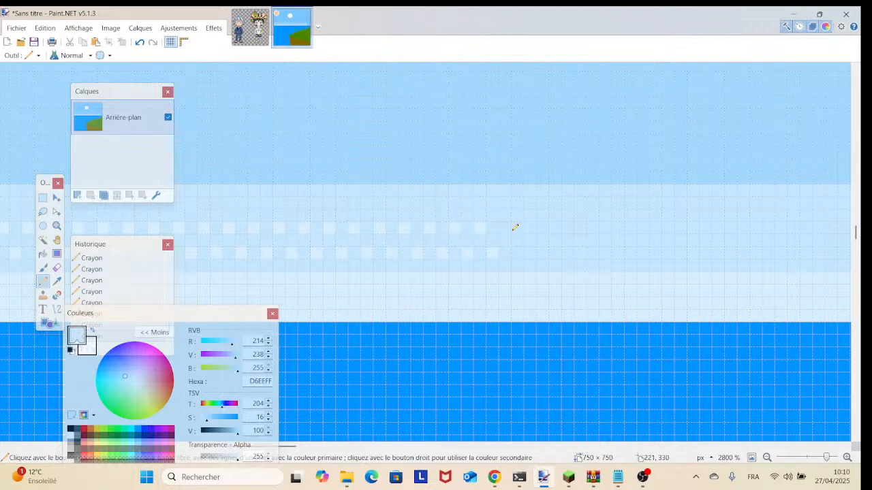
{"action": "left_click", "coordinate": [506, 229]}
{"action": "left_click", "coordinate": [516, 252]}
{"action": "left_click", "coordinate": [529, 229]}
{"action": "left_click", "coordinate": [543, 252]}
{"action": "left_click", "coordinate": [555, 229]}
{"action": "left_click", "coordinate": [568, 252]}
{"action": "left_click", "coordinate": [580, 228]}
{"action": "left_click", "coordinate": [593, 252]}
{"action": "left_click", "coordinate": [607, 227]}
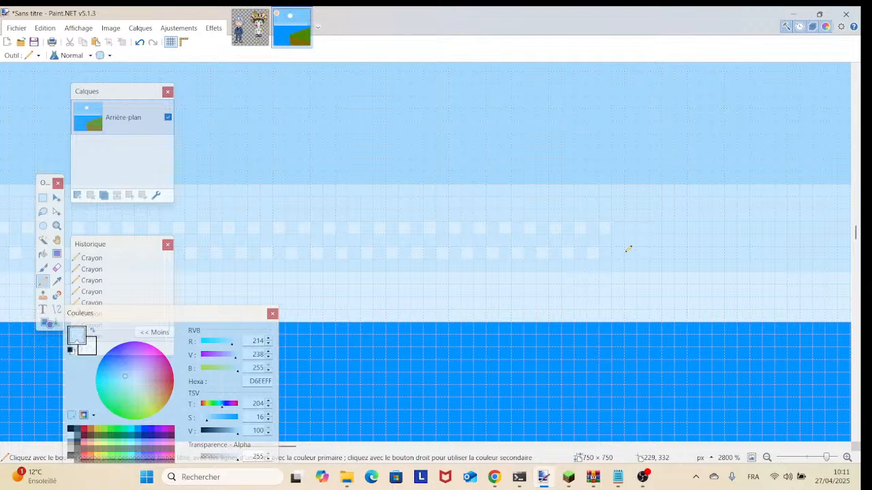
{"action": "left_click", "coordinate": [617, 253]}
{"action": "left_click", "coordinate": [632, 228]}
{"action": "left_click", "coordinate": [643, 252]}
{"action": "left_click", "coordinate": [655, 228]}
{"action": "left_click", "coordinate": [668, 253]}
{"action": "left_click", "coordinate": [681, 228]}
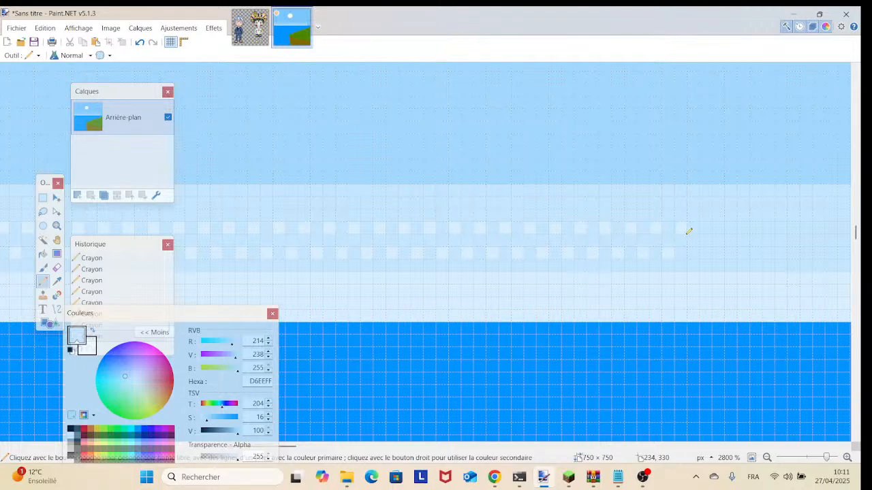
Step: Continue the alternating D6EEFF pixels on rows 330 and 332 from about x = 235 to 255
{"action": "left_click_drag", "start_coordinate": [694, 251], "coordinate": [348, 269]}
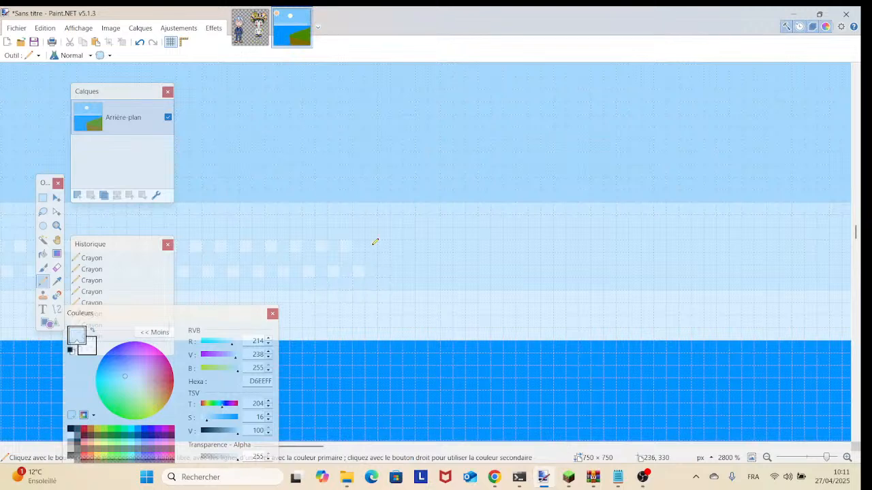
{"action": "left_click", "coordinate": [384, 270]}
{"action": "left_click", "coordinate": [397, 246]}
{"action": "left_click", "coordinate": [410, 271]}
{"action": "left_click", "coordinate": [422, 247]}
{"action": "left_click", "coordinate": [434, 271]}
{"action": "left_click", "coordinate": [446, 246]}
{"action": "left_click", "coordinate": [459, 270]}
{"action": "left_click", "coordinate": [471, 246]}
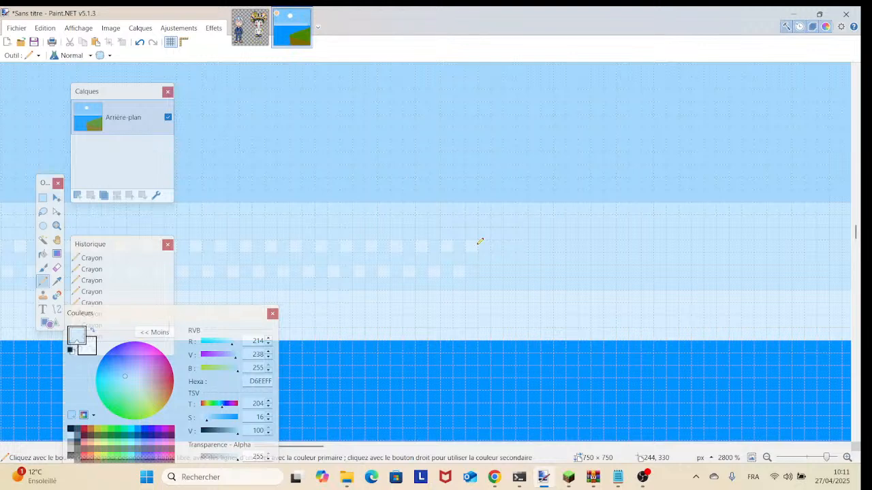
{"action": "left_click", "coordinate": [484, 271]}
{"action": "left_click", "coordinate": [498, 247]}
{"action": "left_click", "coordinate": [522, 246]}
{"action": "left_click", "coordinate": [534, 271]}
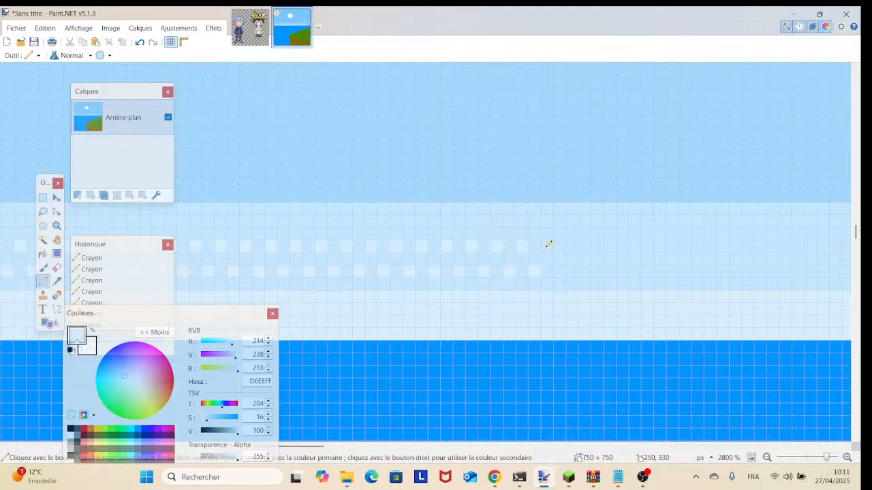
{"action": "left_click", "coordinate": [547, 246]}
{"action": "left_click", "coordinate": [561, 269]}
{"action": "left_click", "coordinate": [585, 272]}
{"action": "left_click", "coordinate": [612, 273]}
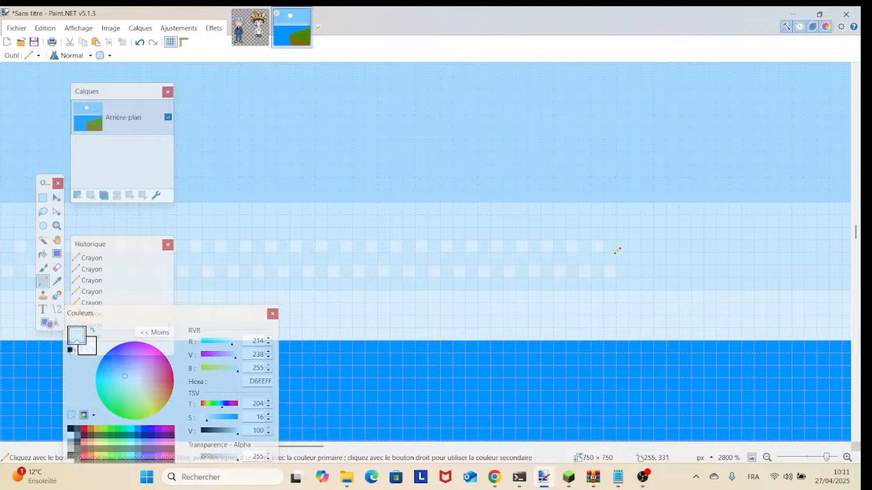
{"action": "key", "text": "ctrl+z"}
{"action": "key", "text": "ctrl+z"}
{"action": "key", "text": "ctrl+z"}
{"action": "key", "text": "ctrl+z"}
{"action": "key", "text": "ctrl+z"}
{"action": "key", "text": "ctrl+z"}
{"action": "key", "text": "ctrl+z"}
{"action": "key", "text": "ctrl+z"}
{"action": "key", "text": "ctrl+z"}
{"action": "key", "text": "ctrl+z"}
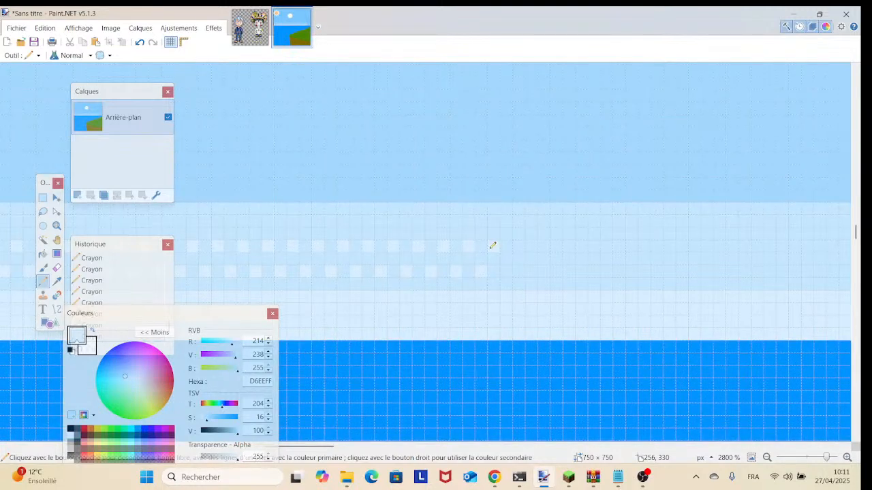
Step: Carry the two-row D6EEFF dither in the pale sky band onward from about x = 257 to 271
{"action": "left_click", "coordinate": [505, 275]}
{"action": "left_click", "coordinate": [505, 275]}
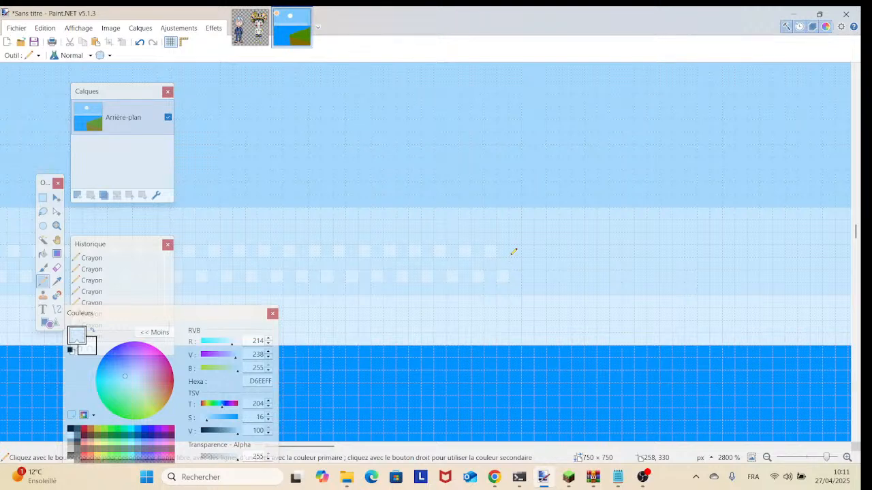
{"action": "left_click", "coordinate": [539, 252]}
{"action": "left_click", "coordinate": [553, 276]}
{"action": "left_click", "coordinate": [564, 249]}
{"action": "left_click", "coordinate": [579, 276]}
{"action": "left_click", "coordinate": [593, 250]}
{"action": "left_click", "coordinate": [605, 277]}
{"action": "left_click", "coordinate": [627, 276]}
{"action": "left_click", "coordinate": [640, 250]}
{"action": "left_click", "coordinate": [652, 276]}
{"action": "left_click", "coordinate": [665, 250]}
{"action": "left_click", "coordinate": [679, 275]}
Step: Add alternating D6EEFF pixels on rows 330 and 332 from about x = 274 to 290, undoing one pixel stroke along the way
{"action": "left_click_drag", "start_coordinate": [704, 260], "coordinate": [441, 261]}
{"action": "left_click", "coordinate": [454, 252]}
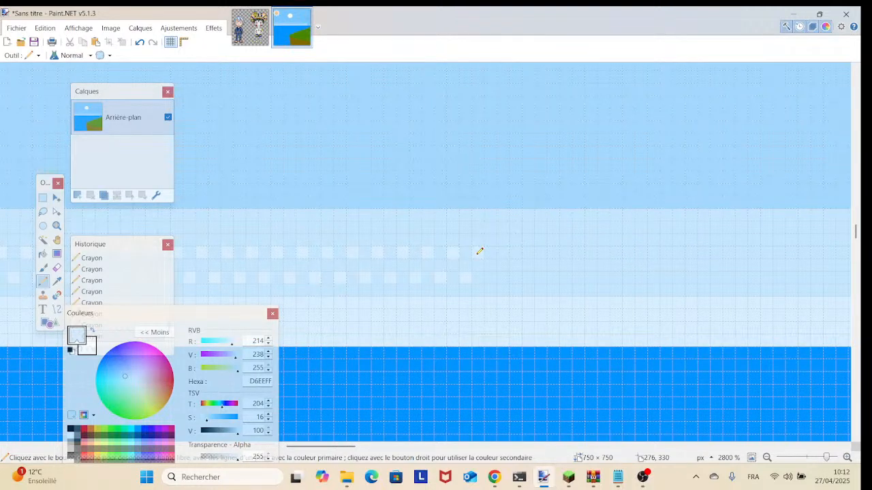
{"action": "left_click", "coordinate": [478, 252]}
{"action": "left_click", "coordinate": [490, 276]}
{"action": "left_click", "coordinate": [141, 43]}
{"action": "left_click", "coordinate": [529, 252]}
{"action": "left_click", "coordinate": [543, 276]}
{"action": "left_click", "coordinate": [553, 251]}
{"action": "left_click", "coordinate": [591, 277]}
{"action": "left_click", "coordinate": [604, 252]}
{"action": "left_click", "coordinate": [615, 277]}
{"action": "left_click", "coordinate": [630, 252]}
{"action": "left_click", "coordinate": [641, 277]}
{"action": "left_click", "coordinate": [654, 252]}
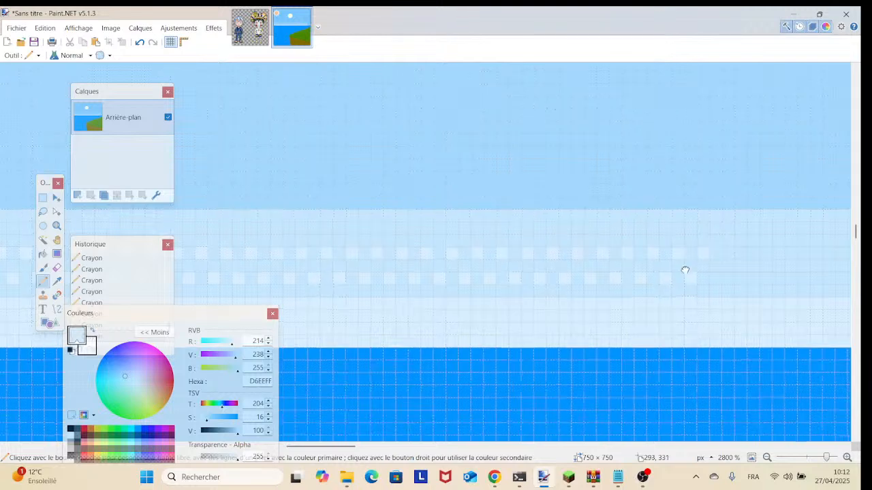
Step: Extend the staggered D6EEFF pixel pattern on rows 330 and 332 from about x = 297 to 316
{"action": "left_click_drag", "start_coordinate": [687, 269], "coordinate": [400, 252]}
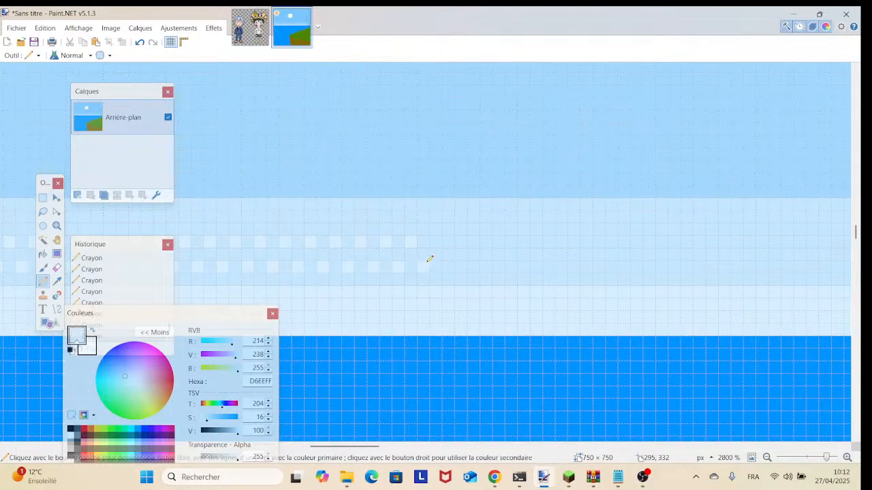
{"action": "left_click", "coordinate": [448, 266]}
{"action": "left_click", "coordinate": [486, 243]}
{"action": "left_click", "coordinate": [498, 266]}
{"action": "left_click", "coordinate": [511, 243]}
{"action": "left_click", "coordinate": [525, 267]}
{"action": "left_click", "coordinate": [537, 243]}
{"action": "left_click", "coordinate": [549, 267]}
{"action": "left_click", "coordinate": [562, 242]}
{"action": "left_click", "coordinate": [572, 266]}
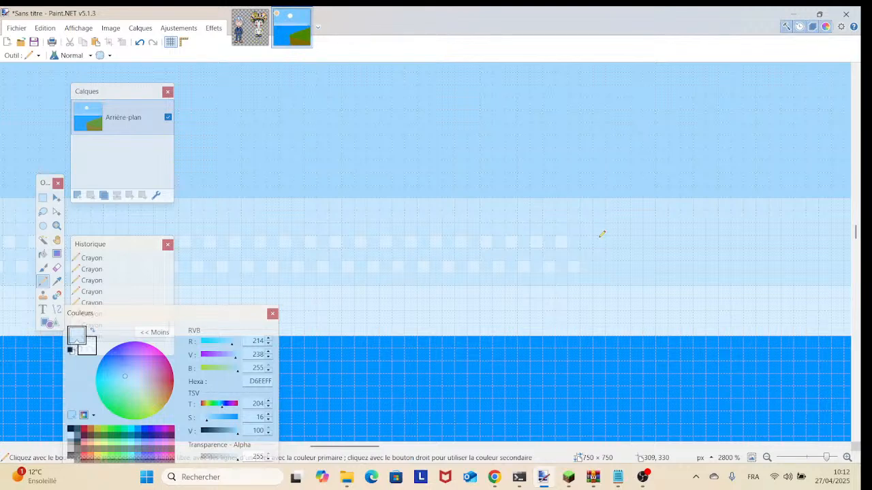
{"action": "left_click_drag", "start_coordinate": [598, 238], "coordinate": [588, 241]}
{"action": "left_click", "coordinate": [578, 244]}
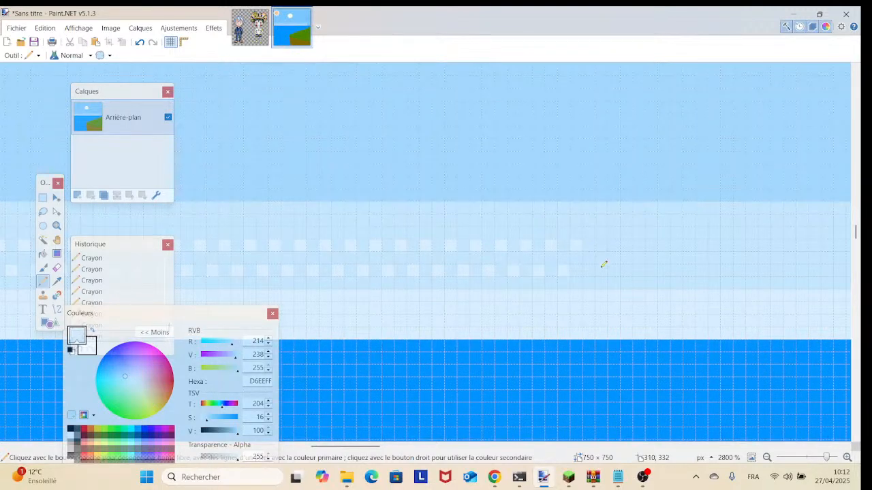
{"action": "left_click", "coordinate": [590, 269]}
{"action": "left_click", "coordinate": [604, 243]}
{"action": "left_click", "coordinate": [627, 243]}
{"action": "left_click", "coordinate": [640, 268]}
{"action": "left_click", "coordinate": [665, 271]}
{"action": "left_click", "coordinate": [676, 244]}
Step: Pencil the next staggered D6EEFF pixels on rows 330 and 332, from about x = 316 to 326
{"action": "left_click_drag", "start_coordinate": [676, 244], "coordinate": [585, 249]}
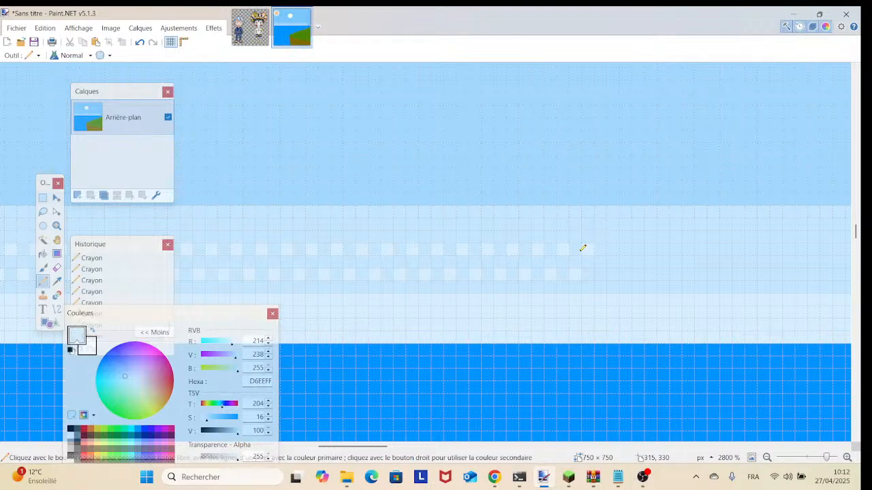
{"action": "left_click", "coordinate": [583, 249]}
{"action": "left_click", "coordinate": [602, 274]}
{"action": "left_click", "coordinate": [613, 248]}
{"action": "left_click", "coordinate": [626, 273]}
{"action": "left_click", "coordinate": [639, 249]}
{"action": "left_click", "coordinate": [657, 275]}
{"action": "left_click", "coordinate": [665, 245]}
{"action": "left_click", "coordinate": [677, 273]}
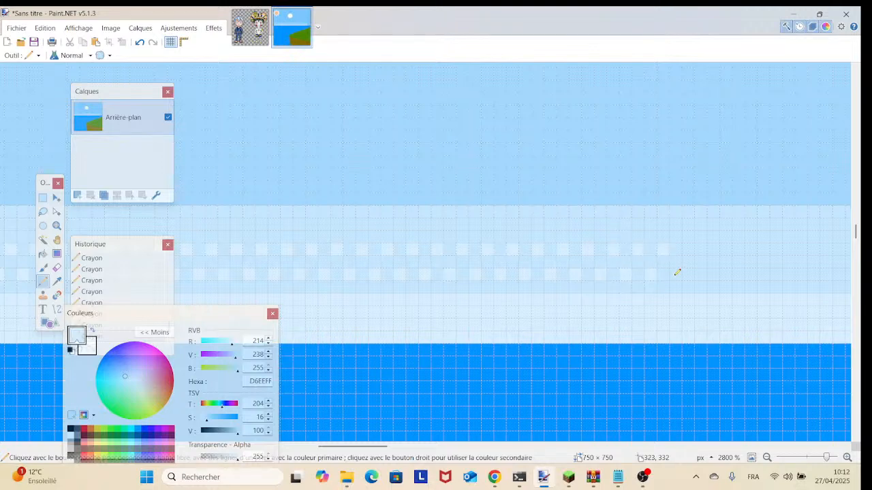
{"action": "left_click", "coordinate": [688, 248]}
{"action": "left_click", "coordinate": [702, 273]}
{"action": "left_click", "coordinate": [711, 254]}
Step: Continue the two-row D6EEFF dither above the waterline from about x = 327 to 347
{"action": "left_click_drag", "start_coordinate": [711, 254], "coordinate": [578, 256]}
{"action": "left_click", "coordinate": [595, 272]}
{"action": "left_click", "coordinate": [604, 250]}
{"action": "left_click", "coordinate": [617, 274]}
{"action": "left_click", "coordinate": [630, 252]}
{"action": "left_click", "coordinate": [643, 273]}
{"action": "left_click", "coordinate": [655, 250]}
{"action": "left_click", "coordinate": [668, 273]}
{"action": "left_click", "coordinate": [679, 251]}
{"action": "left_click", "coordinate": [696, 276]}
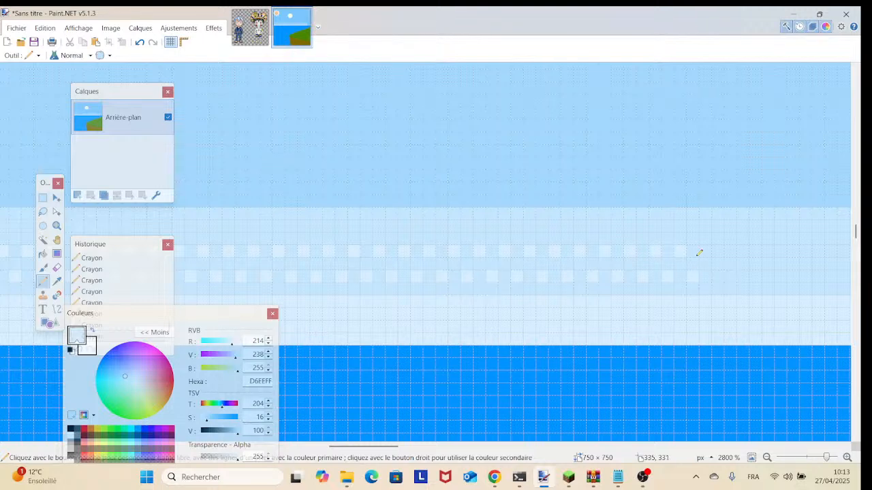
{"action": "left_click", "coordinate": [704, 250]}
{"action": "left_click", "coordinate": [718, 275]}
{"action": "left_click", "coordinate": [730, 251]}
{"action": "left_click", "coordinate": [743, 276]}
{"action": "left_click", "coordinate": [755, 250]}
{"action": "left_click", "coordinate": [780, 251]}
{"action": "left_click", "coordinate": [793, 276]}
{"action": "left_click", "coordinate": [805, 251]}
{"action": "left_click", "coordinate": [819, 276]}
{"action": "left_click", "coordinate": [831, 252]}
{"action": "left_click", "coordinate": [842, 276]}
Step: Extend the D6EEFF dither on rows 330 and 332 from about x = 348 to 358, and undo the extra pixel on the lower row
{"action": "left_click_drag", "start_coordinate": [839, 281], "coordinate": [405, 254]}
{"action": "left_click", "coordinate": [422, 224]}
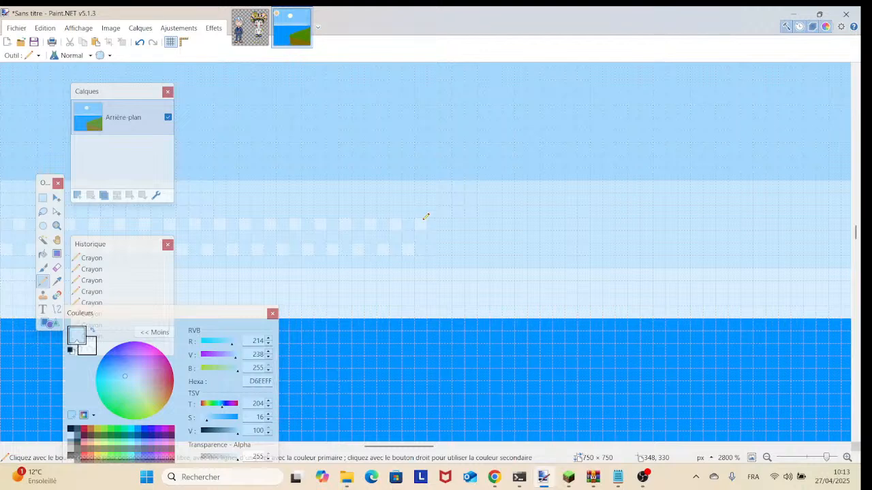
{"action": "left_click", "coordinate": [436, 249]}
{"action": "left_click", "coordinate": [447, 225]}
{"action": "left_click", "coordinate": [459, 248]}
{"action": "left_click", "coordinate": [471, 225]}
{"action": "left_click", "coordinate": [483, 248]}
{"action": "left_click", "coordinate": [495, 224]}
{"action": "left_click", "coordinate": [509, 250]}
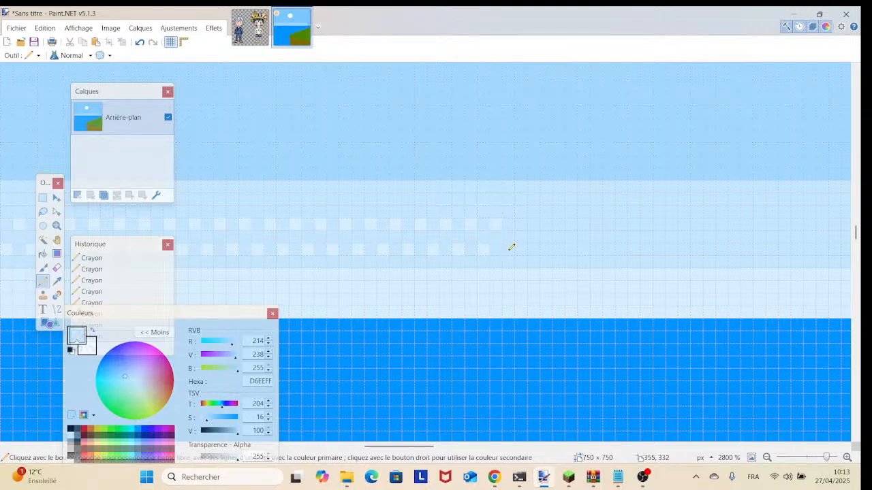
{"action": "left_click", "coordinate": [521, 225]}
{"action": "left_click", "coordinate": [533, 250]}
{"action": "left_click", "coordinate": [546, 224]}
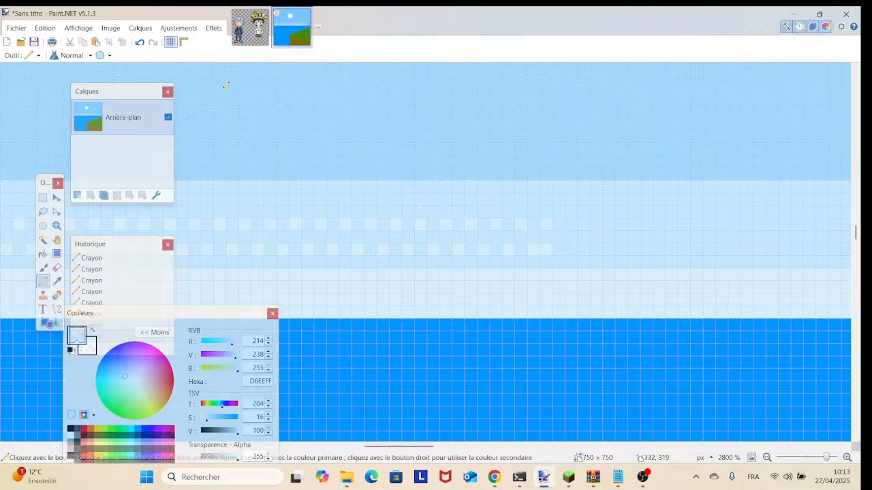
{"action": "left_click", "coordinate": [139, 43]}
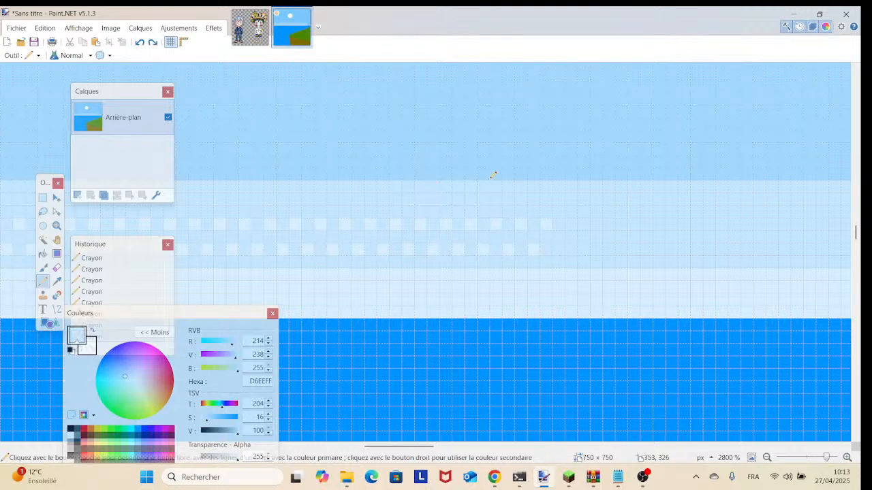
Step: Continue the staggered D6EEFF pixels on rows 330 and 332 from about x = 359 to 369
{"action": "left_click", "coordinate": [563, 244]}
{"action": "left_click", "coordinate": [572, 225]}
{"action": "left_click", "coordinate": [596, 224]}
{"action": "left_click", "coordinate": [610, 248]}
{"action": "left_click", "coordinate": [624, 224]}
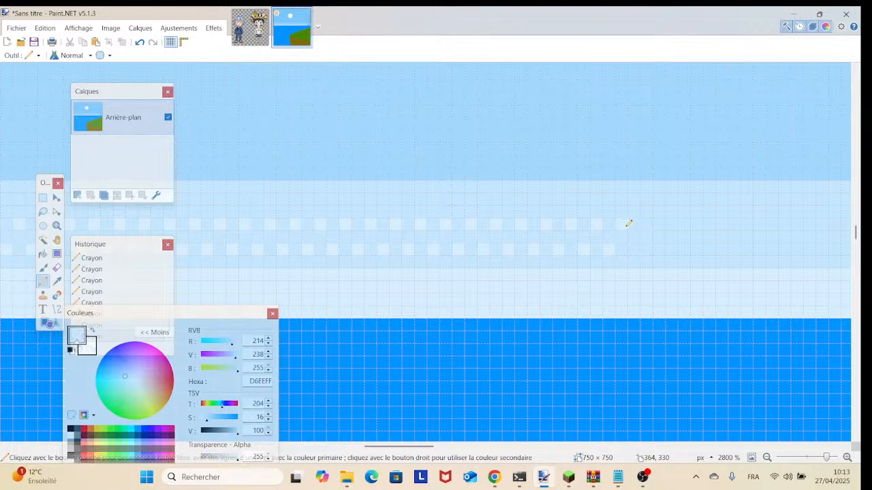
{"action": "left_click", "coordinate": [638, 251]}
{"action": "left_click", "coordinate": [665, 243]}
{"action": "left_click", "coordinate": [672, 225]}
{"action": "left_click", "coordinate": [685, 246]}
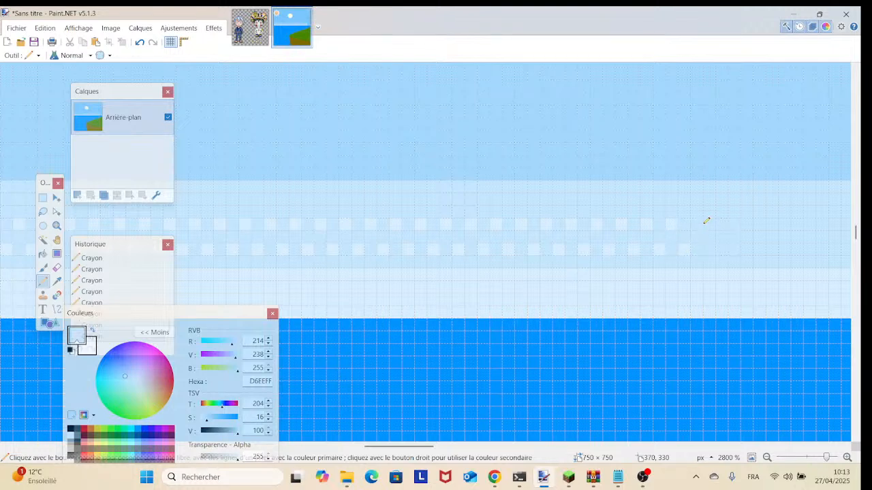
Step: Extend the D6EEFF dither on rows 330 and 332 from about x = 370 to 378, undoing the misplaced lower-row pixel at x = 376
{"action": "left_click", "coordinate": [697, 225]}
{"action": "left_click", "coordinate": [710, 247]}
{"action": "left_click", "coordinate": [747, 225]}
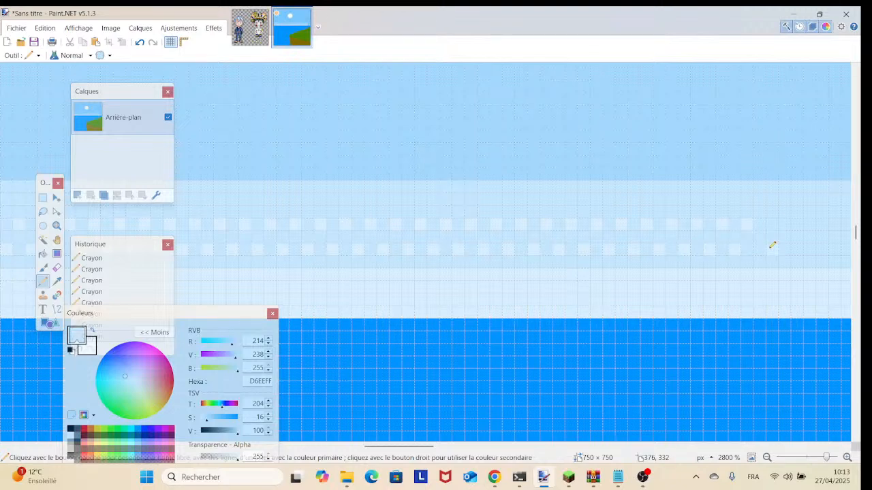
{"action": "left_click", "coordinate": [771, 248]}
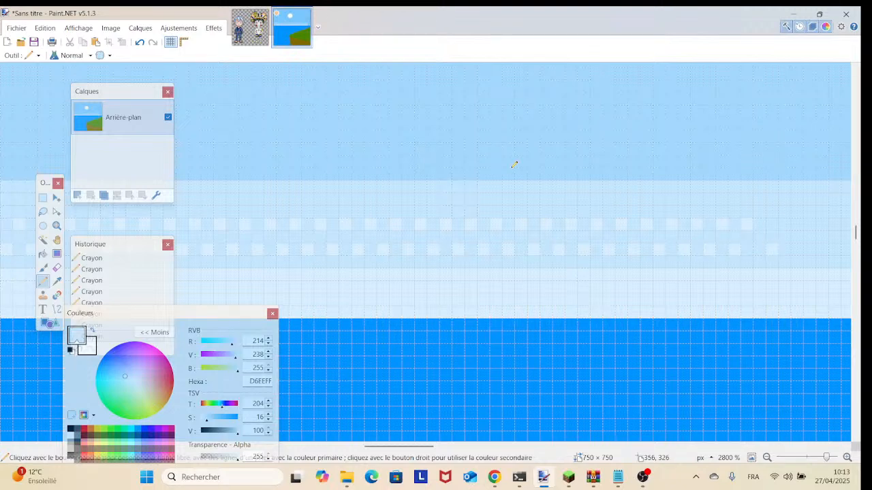
{"action": "left_click", "coordinate": [140, 42]}
{"action": "left_click", "coordinate": [758, 247]}
{"action": "left_click", "coordinate": [770, 224]}
{"action": "left_click", "coordinate": [784, 247]}
{"action": "left_click", "coordinate": [798, 224]}
Step: Pencil alternating D6EEFF pixels on rows 330 and 332 from about x = 379 to 391
{"action": "left_click_drag", "start_coordinate": [804, 223], "coordinate": [482, 175]}
{"action": "left_click", "coordinate": [487, 201]}
{"action": "left_click", "coordinate": [498, 177]}
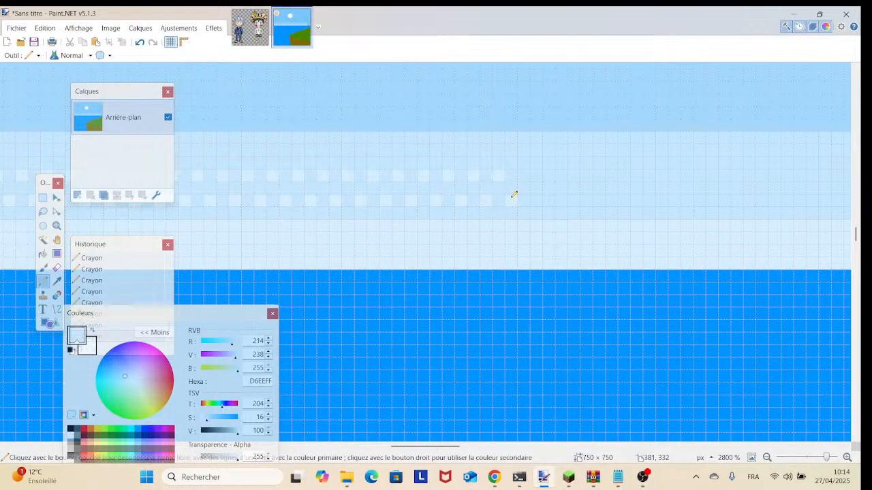
{"action": "left_click", "coordinate": [524, 176]}
{"action": "left_click", "coordinate": [551, 176]}
{"action": "left_click", "coordinate": [562, 199]}
{"action": "left_click", "coordinate": [575, 176]}
{"action": "left_click", "coordinate": [586, 199]}
{"action": "left_click", "coordinate": [600, 176]}
{"action": "left_click", "coordinate": [613, 199]}
{"action": "left_click", "coordinate": [625, 175]}
{"action": "left_click", "coordinate": [635, 200]}
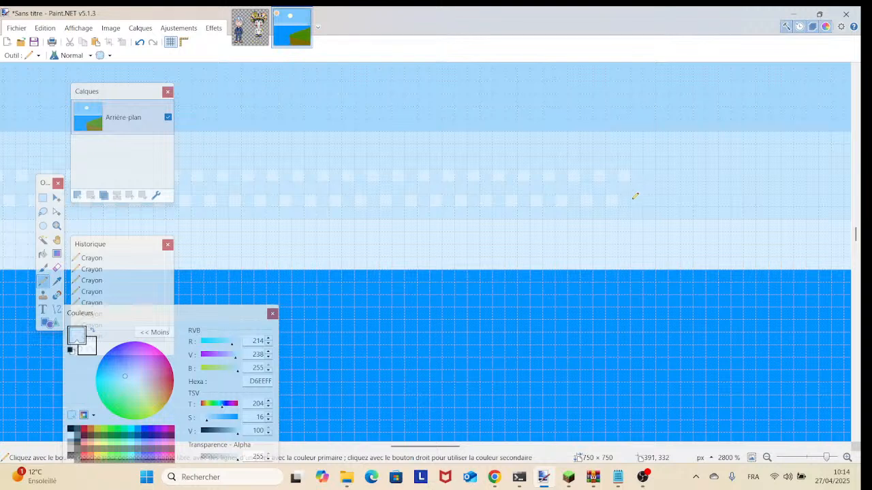
Step: Continue the two-row D6EEFF dither above the waterline from about x = 392 to 406
{"action": "left_click", "coordinate": [649, 177]}
{"action": "left_click", "coordinate": [661, 198]}
{"action": "left_click", "coordinate": [675, 175]}
{"action": "left_click", "coordinate": [688, 199]}
{"action": "left_click", "coordinate": [701, 176]}
{"action": "left_click", "coordinate": [712, 199]}
{"action": "left_click", "coordinate": [726, 176]}
{"action": "left_click", "coordinate": [737, 199]}
{"action": "left_click", "coordinate": [749, 176]}
{"action": "left_click", "coordinate": [787, 198]}
{"action": "left_click", "coordinate": [800, 175]}
{"action": "left_click", "coordinate": [812, 199]}
{"action": "left_click", "coordinate": [826, 176]}
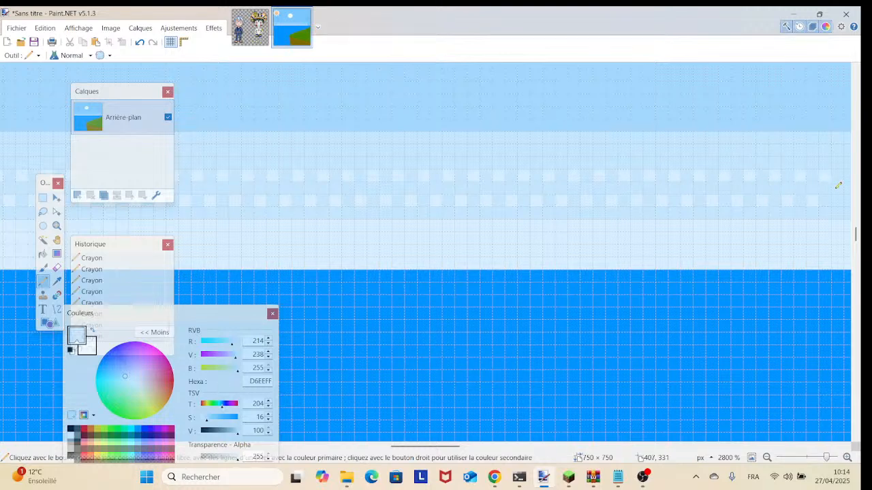
Step: Extend the staggered D6EEFF pattern on rows 330 and 332 from about x = 407 to 417
{"action": "mouse_move", "coordinate": [804, 191]}
{"action": "left_mouse_down"}
{"action": "mouse_move", "coordinate": [519, 206]}
{"action": "mouse_move", "coordinate": [243, 197]}
{"action": "left_mouse_up"}
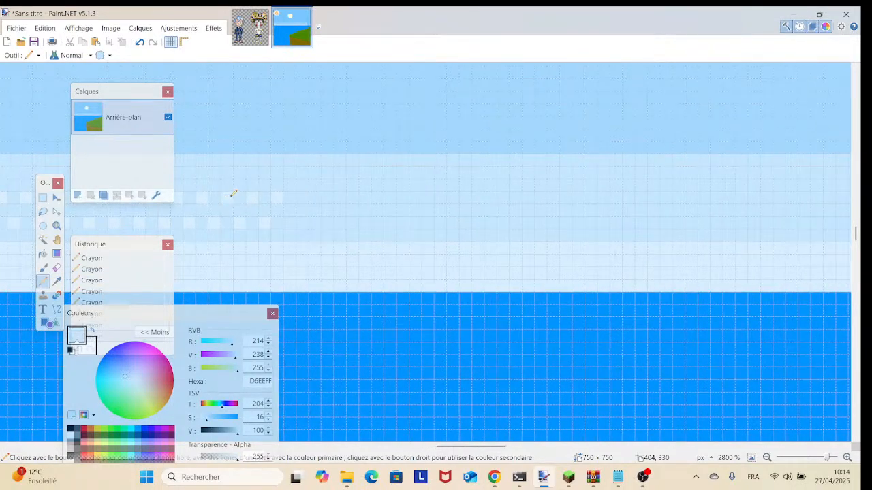
{"action": "left_click", "coordinate": [317, 223]}
{"action": "left_click", "coordinate": [343, 225]}
{"action": "left_click", "coordinate": [352, 198]}
{"action": "left_click", "coordinate": [366, 223]}
{"action": "left_click", "coordinate": [377, 199]}
{"action": "left_click", "coordinate": [391, 222]}
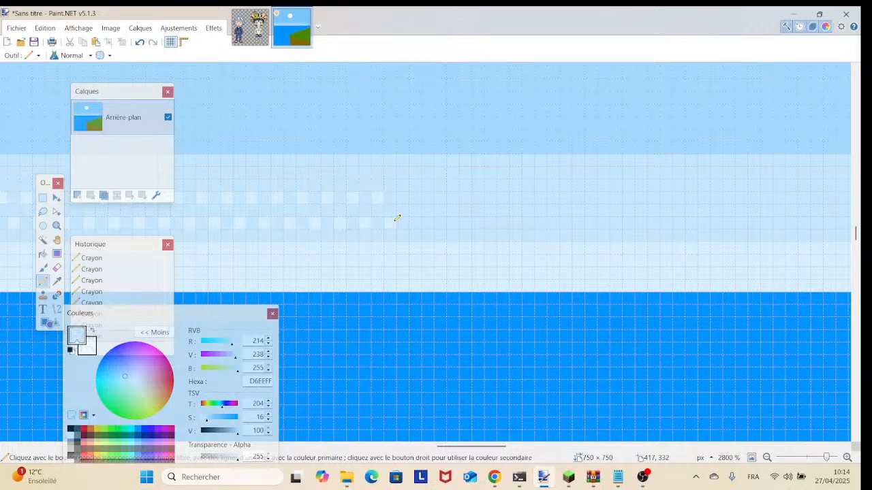
Step: Pencil the next staggered D6EEFF pixels on rows 330 and 332, from about x = 418 to 432
{"action": "left_click", "coordinate": [403, 198]}
{"action": "left_click", "coordinate": [417, 222]}
{"action": "left_click", "coordinate": [430, 198]}
{"action": "left_click", "coordinate": [442, 220]}
{"action": "left_click", "coordinate": [464, 220]}
{"action": "left_click", "coordinate": [479, 197]}
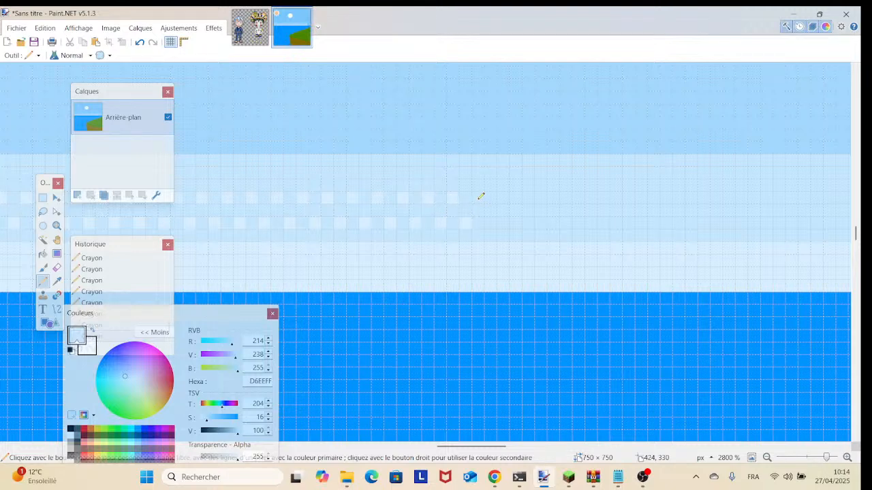
{"action": "left_click", "coordinate": [504, 198]}
{"action": "left_click", "coordinate": [515, 222]}
{"action": "left_click", "coordinate": [532, 197]}
{"action": "left_click", "coordinate": [565, 223]}
{"action": "left_click", "coordinate": [578, 198]}
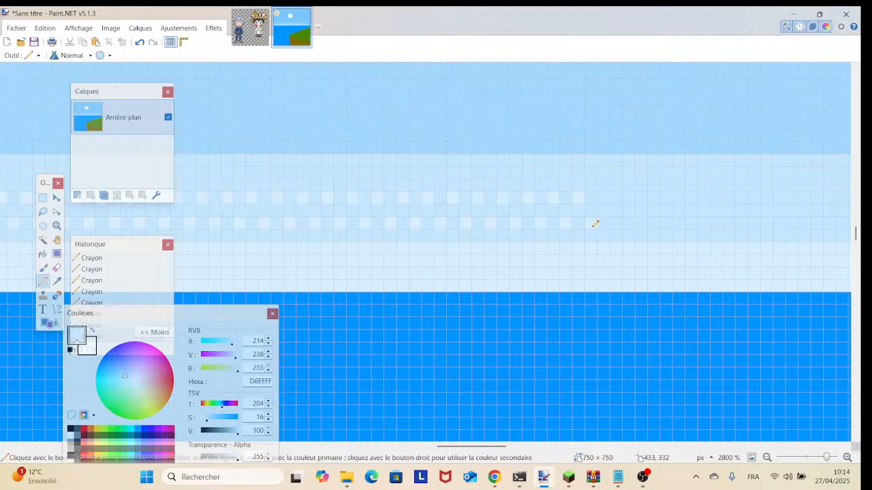
Step: Continue the alternating D6EEFF pixels on rows 330 and 332 from about x = 433 to 446
{"action": "left_click", "coordinate": [602, 199]}
{"action": "left_click", "coordinate": [619, 223]}
{"action": "left_click", "coordinate": [627, 198]}
{"action": "left_click", "coordinate": [640, 223]}
{"action": "left_click", "coordinate": [654, 198]}
{"action": "left_click", "coordinate": [667, 223]}
{"action": "left_click", "coordinate": [680, 198]}
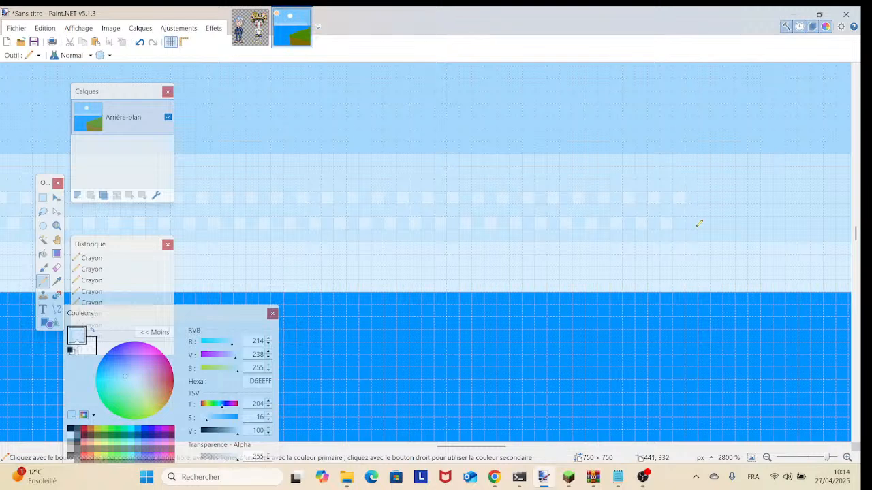
{"action": "left_click", "coordinate": [704, 198]}
{"action": "left_click", "coordinate": [716, 223]}
{"action": "left_click", "coordinate": [729, 197]}
{"action": "left_click", "coordinate": [754, 198]}
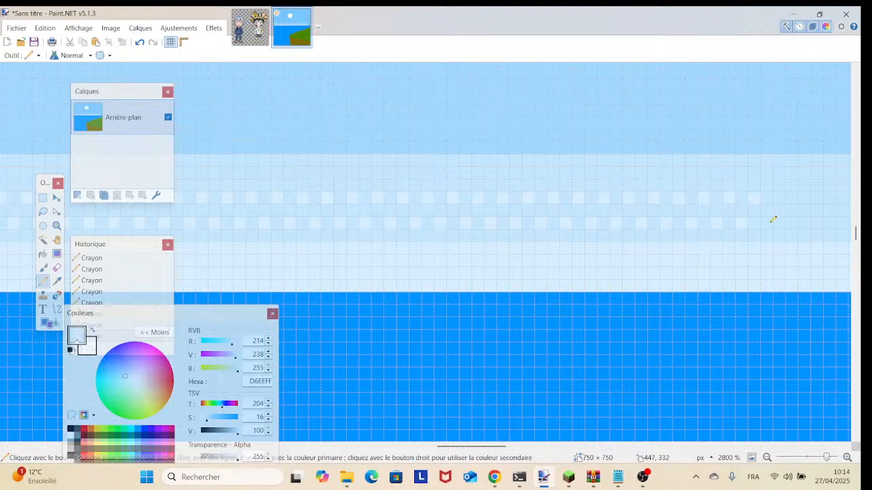
Step: Add staggered D6EEFF pixels to rows 330 and 332 from about x = 447 to 452
{"action": "left_click", "coordinate": [779, 198]}
{"action": "left_click", "coordinate": [790, 223]}
{"action": "left_click", "coordinate": [804, 198]}
{"action": "left_click", "coordinate": [816, 222]}
{"action": "left_click", "coordinate": [829, 197]}
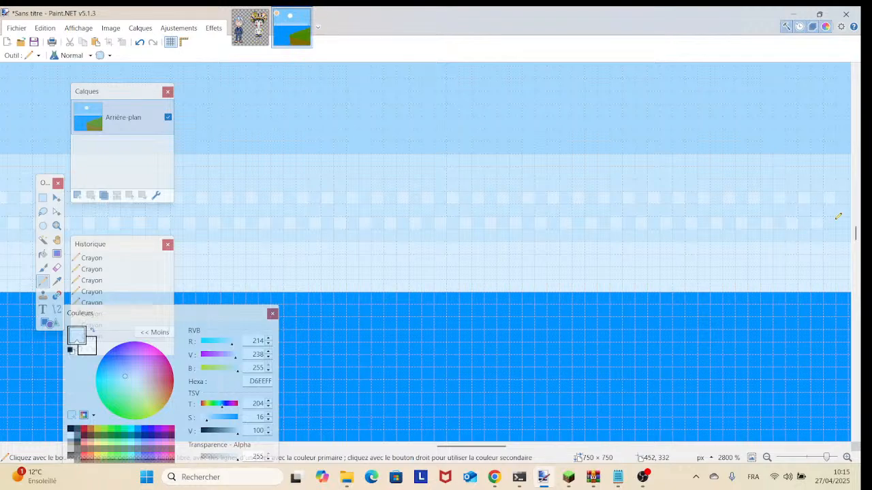
Step: Extend the two-row D6EEFF dither above the waterline from about x = 453 to 467
{"action": "left_click_drag", "start_coordinate": [842, 219], "coordinate": [278, 229]}
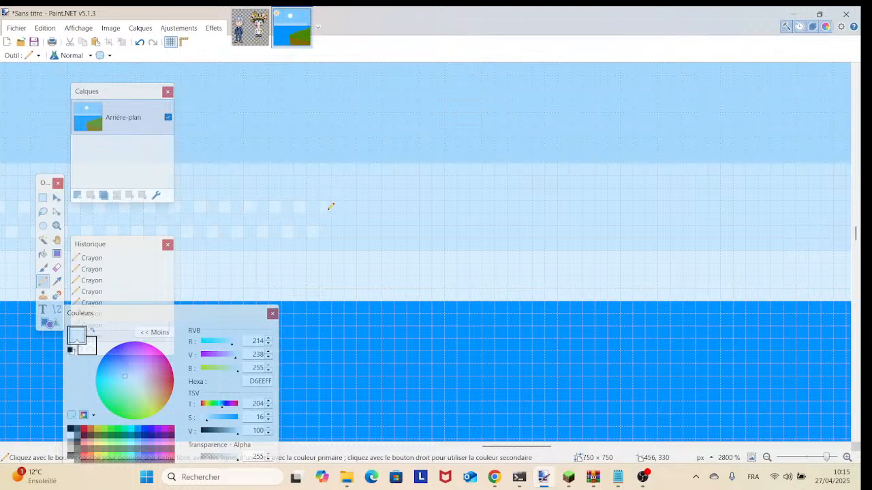
{"action": "left_click", "coordinate": [350, 206]}
{"action": "left_click", "coordinate": [376, 208]}
{"action": "left_click", "coordinate": [391, 229]}
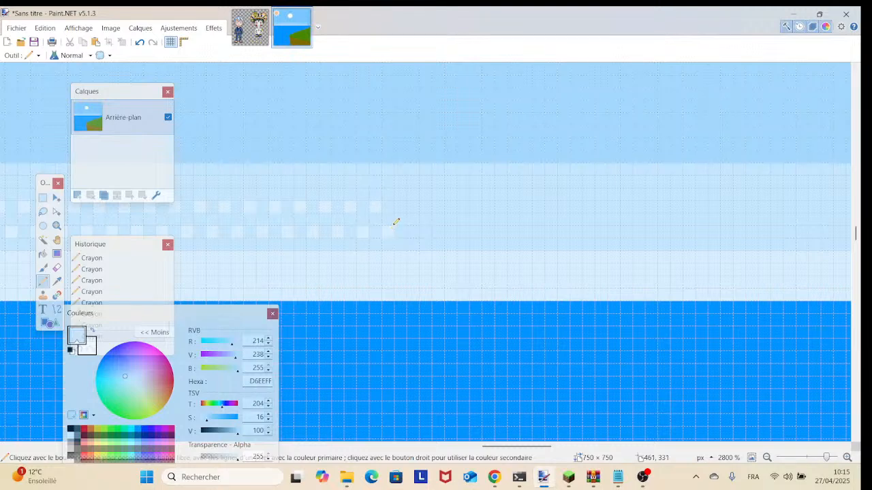
{"action": "left_click", "coordinate": [401, 207]}
{"action": "left_click", "coordinate": [425, 207]}
{"action": "left_click", "coordinate": [437, 229]}
{"action": "left_click", "coordinate": [454, 206]}
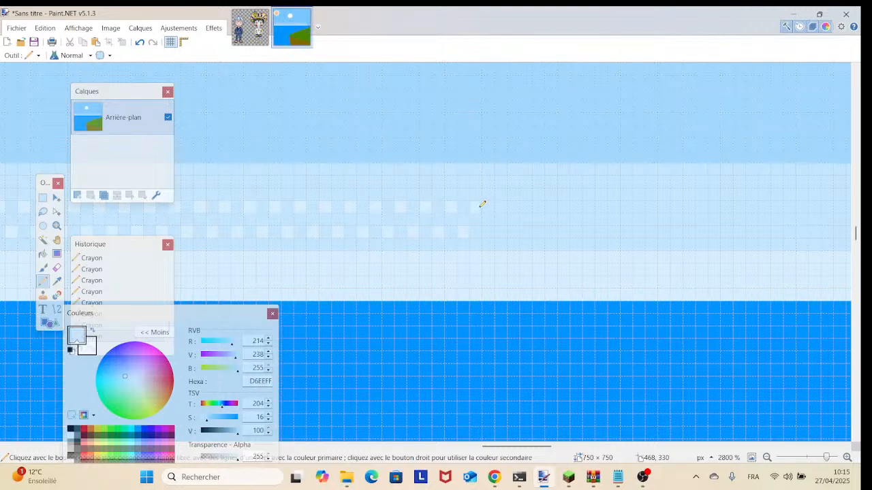
Step: Pencil alternating D6EEFF pixels on rows 330 and 332 from about x = 468 to 482
{"action": "left_click", "coordinate": [487, 231]}
{"action": "left_click", "coordinate": [501, 207]}
{"action": "left_click", "coordinate": [518, 231]}
{"action": "left_click", "coordinate": [551, 206]}
{"action": "left_click", "coordinate": [564, 230]}
{"action": "left_click", "coordinate": [591, 228]}
{"action": "left_click", "coordinate": [601, 207]}
{"action": "left_click", "coordinate": [616, 228]}
{"action": "left_click", "coordinate": [628, 205]}
{"action": "left_click", "coordinate": [641, 229]}
{"action": "left_click", "coordinate": [655, 204]}
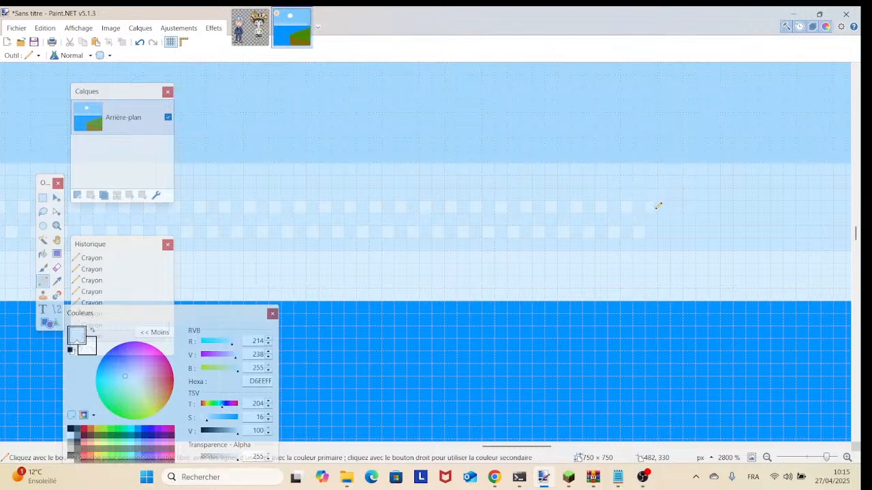
Step: Continue the staggered D6EEFF pattern on rows 330 and 332 from about x = 483 to 497
{"action": "left_click", "coordinate": [666, 228]}
{"action": "left_click", "coordinate": [678, 203]}
{"action": "left_click", "coordinate": [690, 228]}
{"action": "left_click", "coordinate": [705, 205]}
{"action": "left_click", "coordinate": [717, 228]}
{"action": "left_click", "coordinate": [729, 204]}
{"action": "left_click", "coordinate": [742, 230]}
{"action": "left_click", "coordinate": [753, 205]}
{"action": "left_click", "coordinate": [765, 229]}
{"action": "left_click", "coordinate": [778, 206]}
{"action": "left_click", "coordinate": [791, 230]}
{"action": "left_click", "coordinate": [804, 205]}
{"action": "left_click", "coordinate": [816, 230]}
{"action": "left_click", "coordinate": [829, 205]}
{"action": "left_click", "coordinate": [840, 231]}
Step: Extend the D6EEFF dither on rows 330 and 332 from about x = 498 to 508
{"action": "left_click_drag", "start_coordinate": [838, 233], "coordinate": [379, 251]}
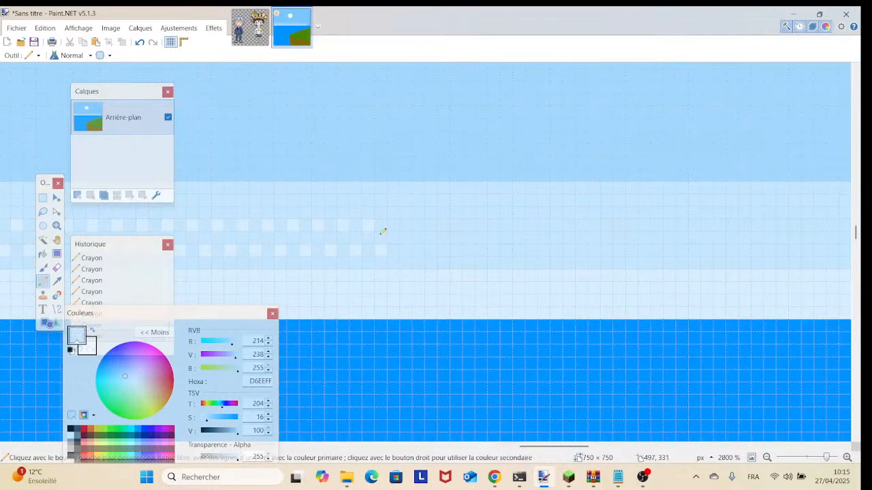
{"action": "left_click", "coordinate": [391, 225]}
{"action": "left_click", "coordinate": [409, 249]}
{"action": "left_click_drag", "start_coordinate": [826, 458], "coordinate": [820, 461]}
{"action": "left_click_drag", "start_coordinate": [809, 462], "coordinate": [827, 459]}
{"action": "mouse_move", "coordinate": [454, 257]}
{"action": "left_mouse_down"}
{"action": "mouse_move", "coordinate": [408, 266]}
{"action": "mouse_move", "coordinate": [350, 227]}
{"action": "left_mouse_up"}
{"action": "left_click", "coordinate": [330, 213]}
{"action": "left_click", "coordinate": [348, 246]}
{"action": "left_click", "coordinate": [359, 217]}
{"action": "left_click", "coordinate": [373, 243]}
{"action": "left_click", "coordinate": [388, 216]}
{"action": "left_click", "coordinate": [402, 243]}
{"action": "left_click", "coordinate": [416, 216]}
{"action": "left_click", "coordinate": [430, 243]}
{"action": "left_click", "coordinate": [445, 214]}
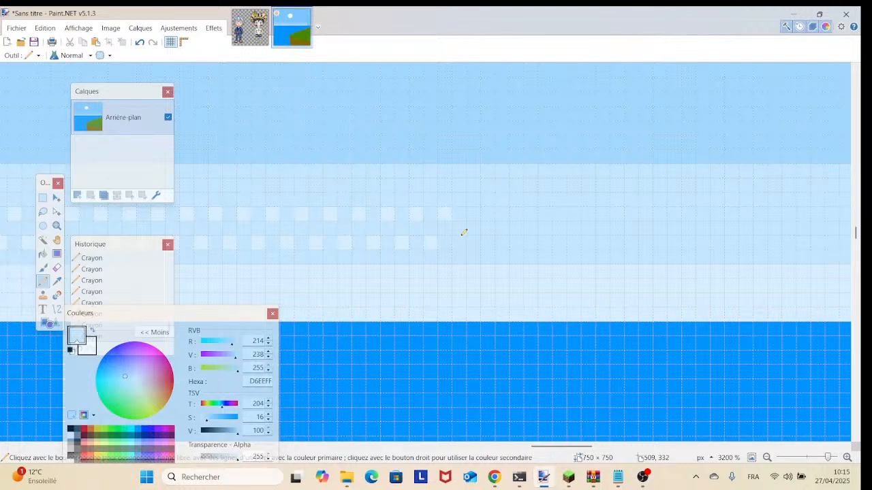
Step: Pencil the next staggered D6EEFF pixels on rows 330 and 332, from about x = 509 to 521
{"action": "left_click", "coordinate": [459, 241]}
{"action": "left_click", "coordinate": [474, 214]}
{"action": "left_click", "coordinate": [488, 243]}
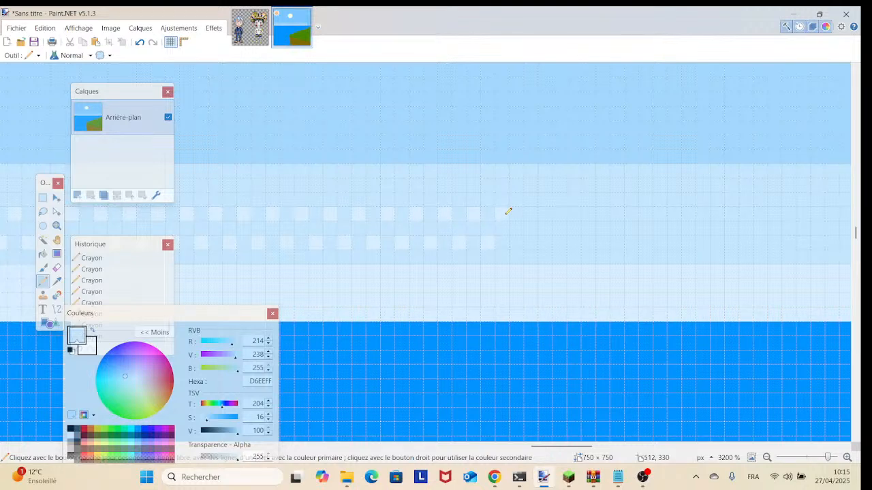
{"action": "left_click", "coordinate": [516, 243]}
{"action": "left_click", "coordinate": [530, 215]}
{"action": "left_click", "coordinate": [559, 215]}
{"action": "left_click", "coordinate": [574, 243]}
{"action": "left_click", "coordinate": [589, 214]}
{"action": "left_click", "coordinate": [603, 243]}
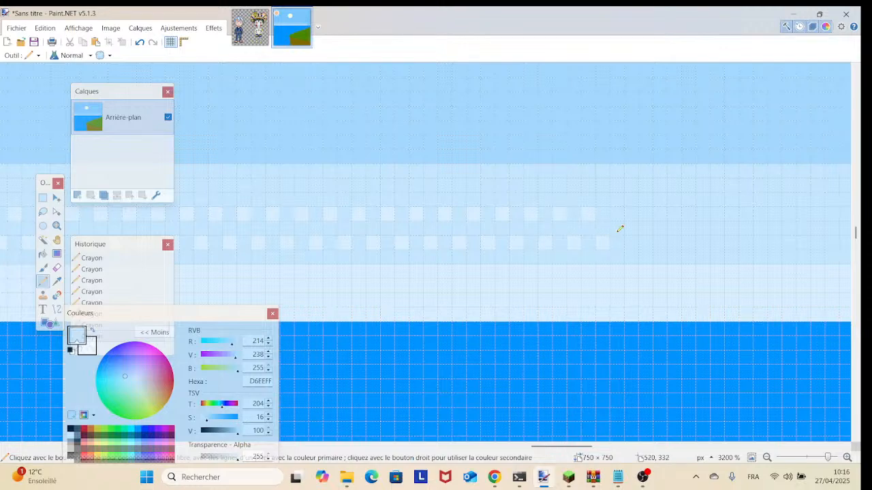
{"action": "left_click", "coordinate": [621, 215]}
{"action": "left_click", "coordinate": [632, 243]}
Step: Continue the two-row D6EEFF dither above the waterline from about x = 522 to 532
{"action": "left_click_drag", "start_coordinate": [645, 218], "coordinate": [401, 219]}
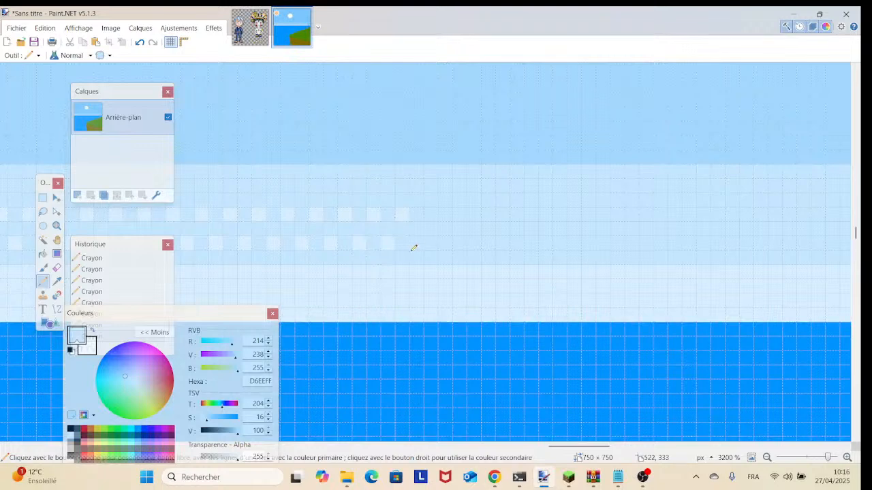
{"action": "left_click", "coordinate": [430, 215]}
{"action": "left_click", "coordinate": [445, 243]}
{"action": "left_click", "coordinate": [476, 242]}
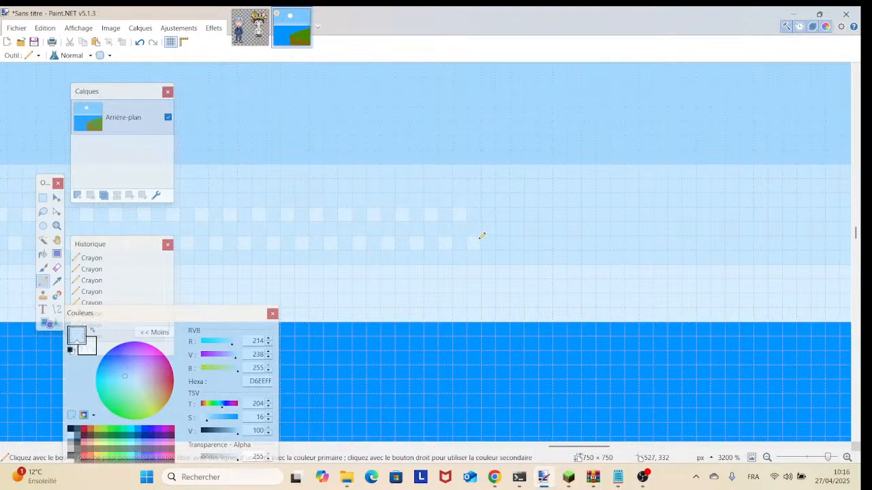
{"action": "left_click", "coordinate": [489, 215]}
{"action": "left_click", "coordinate": [503, 244]}
{"action": "left_click", "coordinate": [516, 215]}
{"action": "left_click", "coordinate": [532, 242]}
{"action": "left_click", "coordinate": [545, 214]}
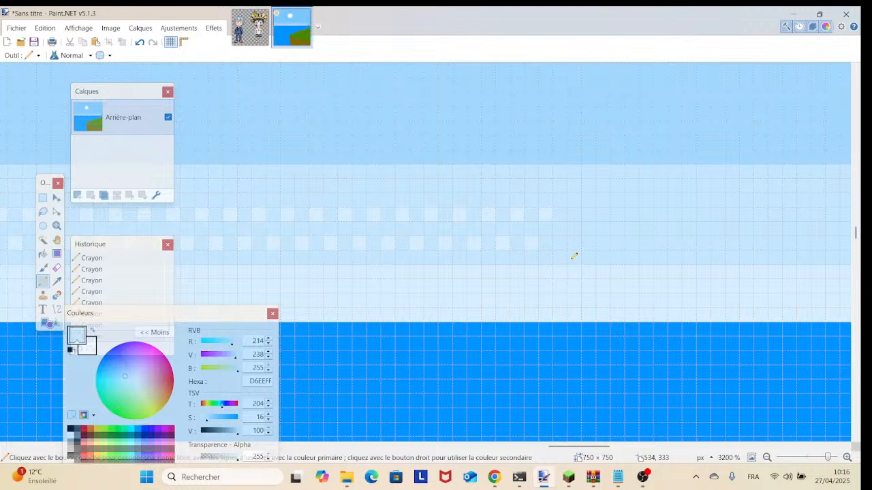
Step: Extend the alternating D6EEFF pixels on rows 330 and 332 from about x = 533 to 546
{"action": "left_click", "coordinate": [560, 243]}
{"action": "left_click", "coordinate": [590, 240]}
{"action": "left_click", "coordinate": [602, 216]}
{"action": "left_click", "coordinate": [647, 243]}
{"action": "left_click", "coordinate": [659, 214]}
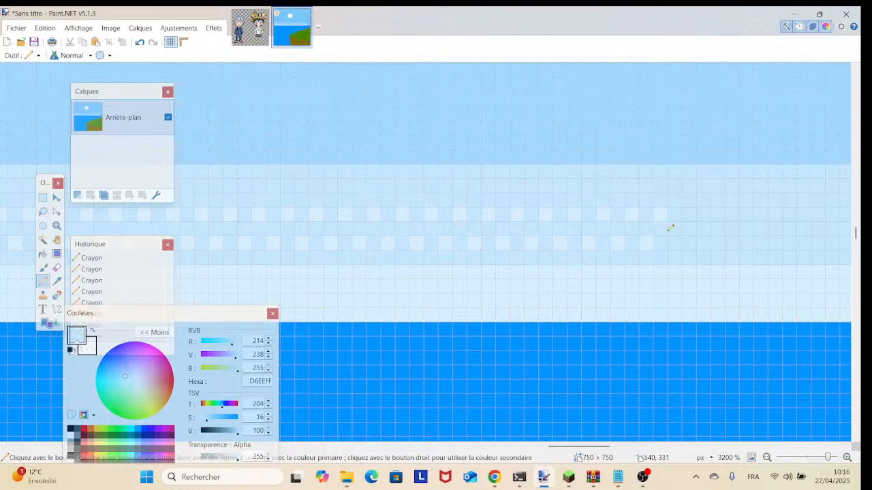
{"action": "left_click", "coordinate": [675, 243]}
{"action": "left_click", "coordinate": [688, 214]}
{"action": "left_click", "coordinate": [717, 215]}
{"action": "left_click", "coordinate": [732, 243]}
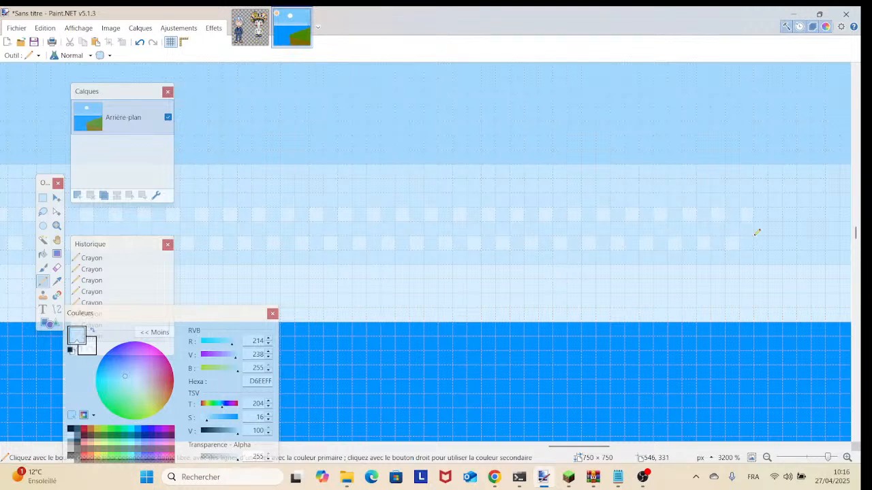
Step: Add staggered D6EEFF pixels to rows 330 and 332 from about x = 547 to 552
{"action": "left_click", "coordinate": [776, 216]}
{"action": "left_click", "coordinate": [790, 244]}
{"action": "left_click", "coordinate": [805, 217]}
{"action": "left_click", "coordinate": [820, 243]}
{"action": "left_click", "coordinate": [833, 214]}
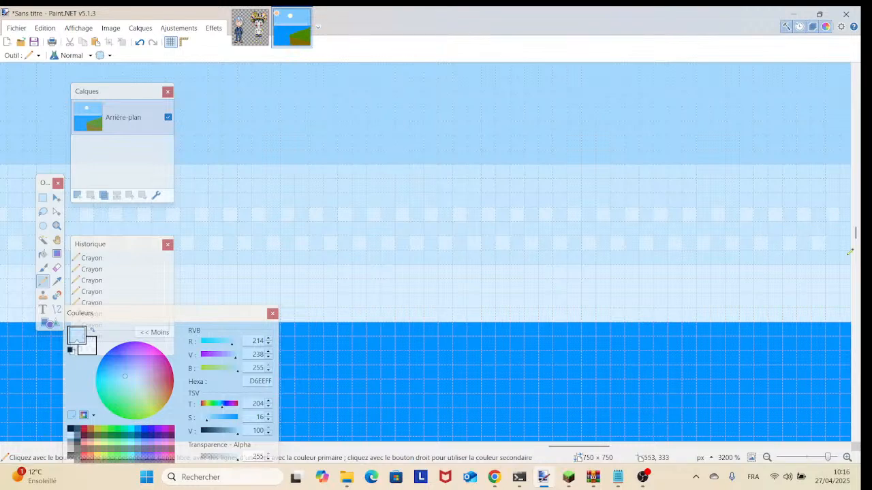
Step: Pencil the next staggered D6EEFF pixels on rows 330 and 332, from about x = 554 to 564
{"action": "left_click_drag", "start_coordinate": [744, 270], "coordinate": [286, 272]}
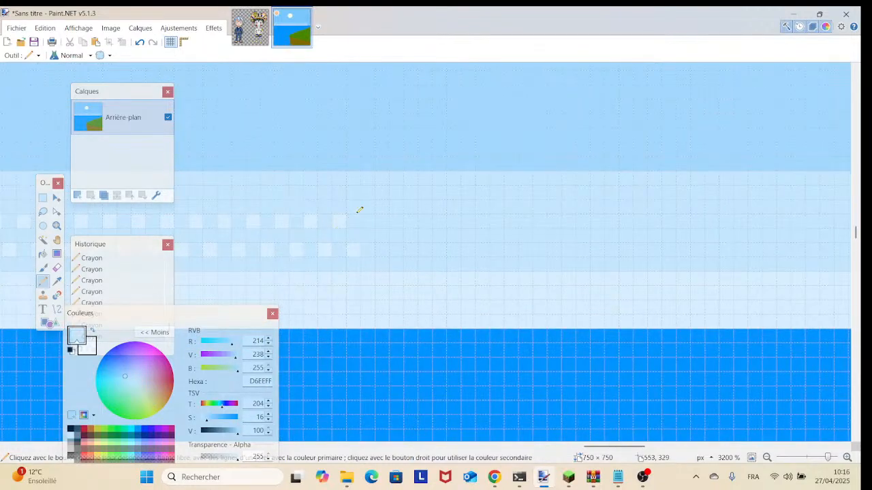
{"action": "left_click", "coordinate": [384, 247]}
{"action": "left_click", "coordinate": [396, 218]}
{"action": "left_click", "coordinate": [412, 247]}
{"action": "left_click", "coordinate": [441, 248]}
{"action": "left_click", "coordinate": [456, 221]}
{"action": "left_click", "coordinate": [469, 248]}
{"action": "left_click", "coordinate": [484, 220]}
{"action": "left_click", "coordinate": [496, 249]}
{"action": "left_click", "coordinate": [511, 222]}
Step: Continue the alternating D6EEFF pixels on rows 330 and 332 from about x = 565 to 575
{"action": "left_click", "coordinate": [525, 249]}
{"action": "left_click", "coordinate": [540, 221]}
{"action": "left_click", "coordinate": [554, 249]}
{"action": "left_click", "coordinate": [570, 221]}
{"action": "left_click", "coordinate": [584, 249]}
{"action": "left_click", "coordinate": [598, 222]}
{"action": "left_click", "coordinate": [613, 250]}
{"action": "left_click", "coordinate": [625, 222]}
{"action": "left_click", "coordinate": [641, 250]}
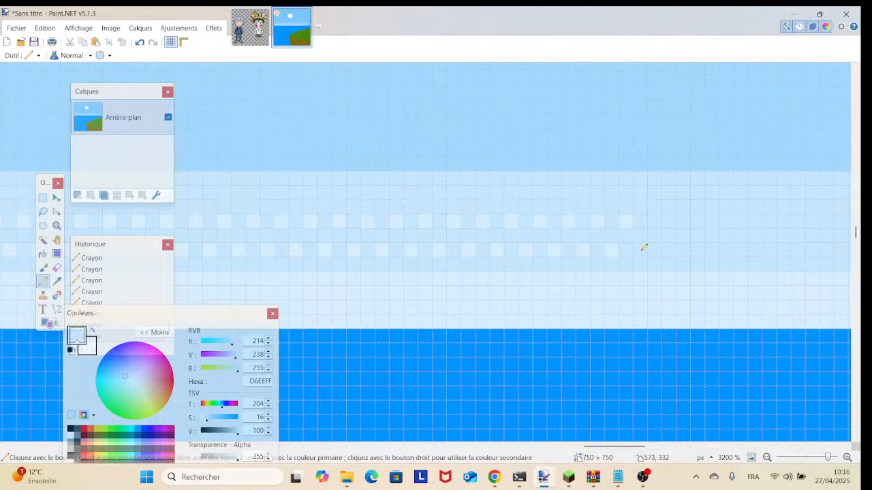
{"action": "left_click", "coordinate": [655, 221]}
{"action": "left_click", "coordinate": [668, 250]}
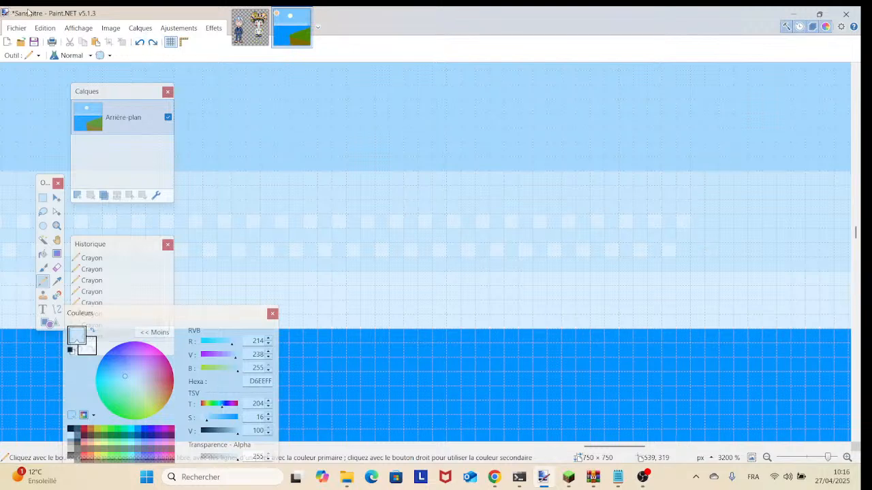
Step: Extend the two-row D6EEFF dither from about x = 577 to 588 and undo the stray adjacent pixel on row 332
{"action": "left_click", "coordinate": [700, 245]}
{"action": "left_click", "coordinate": [713, 220]}
{"action": "left_click", "coordinate": [729, 250]}
{"action": "left_click", "coordinate": [756, 248]}
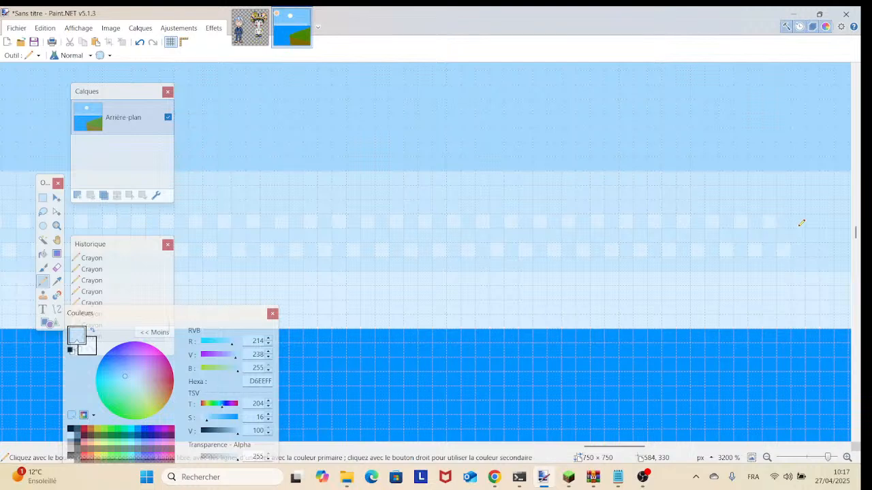
{"action": "left_click", "coordinate": [813, 249]}
{"action": "mouse_move", "coordinate": [840, 246]}
{"action": "left_mouse_down"}
{"action": "mouse_move", "coordinate": [452, 305]}
{"action": "mouse_move", "coordinate": [408, 288]}
{"action": "left_mouse_up"}
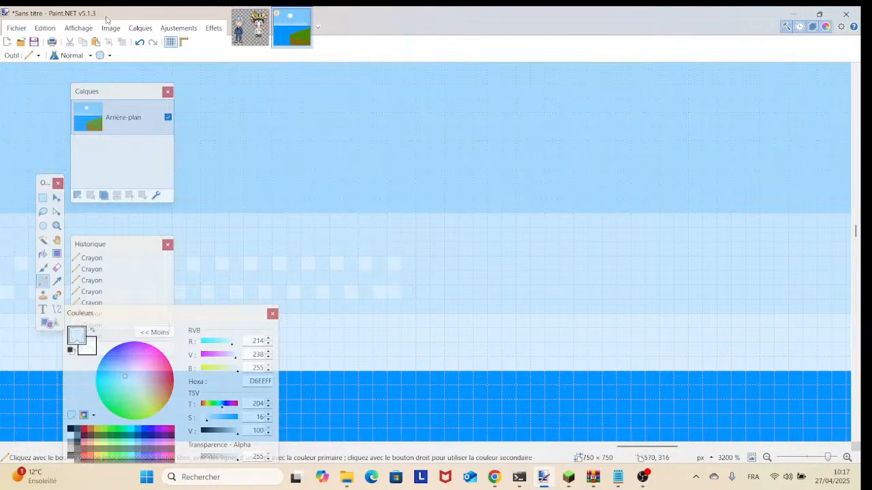
{"action": "left_click", "coordinate": [140, 41]}
Step: Add staggered D6EEFF pixels to rows 330 and 332 from about x = 589 to 600
{"action": "left_click", "coordinate": [411, 286]}
{"action": "left_click", "coordinate": [428, 266]}
{"action": "left_click", "coordinate": [452, 264]}
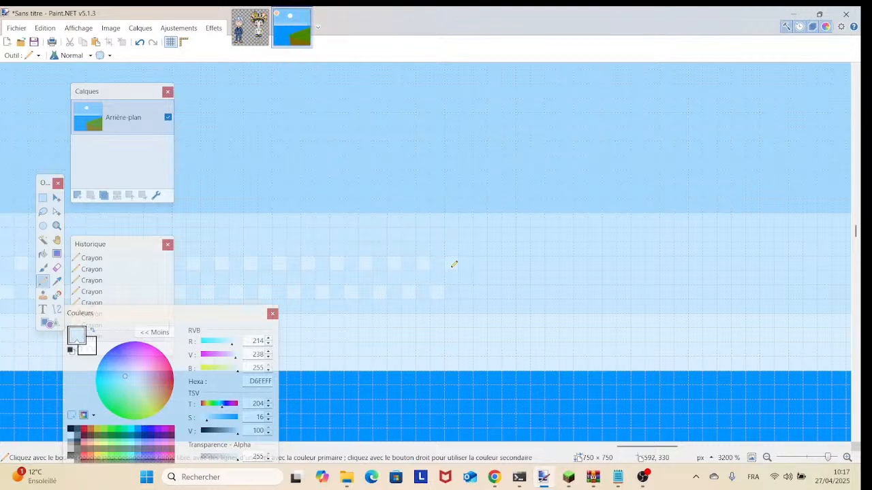
{"action": "left_click", "coordinate": [466, 290]}
{"action": "left_click", "coordinate": [483, 265]}
{"action": "left_click", "coordinate": [494, 289]}
{"action": "left_click", "coordinate": [525, 289]}
{"action": "left_click", "coordinate": [537, 265]}
{"action": "left_click", "coordinate": [553, 289]}
{"action": "left_click", "coordinate": [568, 265]}
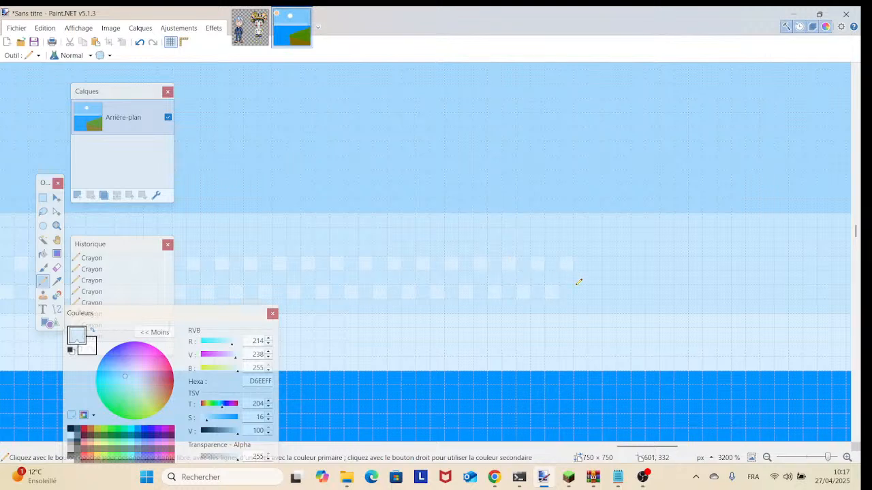
Step: Continue the two-row D6EEFF dither above the waterline from about x = 601 to 610
{"action": "left_click", "coordinate": [602, 262]}
{"action": "left_click", "coordinate": [624, 261]}
{"action": "left_click", "coordinate": [640, 290]}
{"action": "left_click", "coordinate": [657, 262]}
{"action": "left_click", "coordinate": [671, 289]}
{"action": "left_click", "coordinate": [684, 260]}
{"action": "left_click", "coordinate": [700, 285]}
{"action": "left_click", "coordinate": [713, 259]}
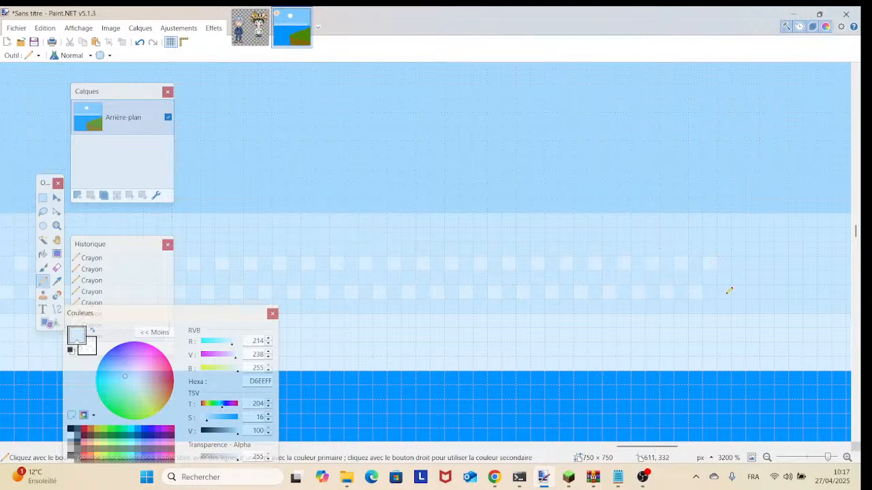
Step: Pencil alternating D6EEFF pixels on rows 330 and 332 from about x = 611 to 621
{"action": "left_click", "coordinate": [725, 291]}
{"action": "left_click", "coordinate": [740, 262]}
{"action": "left_click", "coordinate": [755, 290]}
{"action": "left_click", "coordinate": [770, 260]}
{"action": "left_click", "coordinate": [782, 291]}
{"action": "left_click", "coordinate": [796, 261]}
{"action": "left_click", "coordinate": [812, 292]}
{"action": "left_click", "coordinate": [828, 262]}
{"action": "left_click", "coordinate": [838, 293]}
{"action": "mouse_move", "coordinate": [827, 305]}
{"action": "left_mouse_down"}
{"action": "mouse_move", "coordinate": [792, 323]}
{"action": "mouse_move", "coordinate": [287, 294]}
{"action": "left_mouse_up"}
{"action": "left_click", "coordinate": [327, 279]}
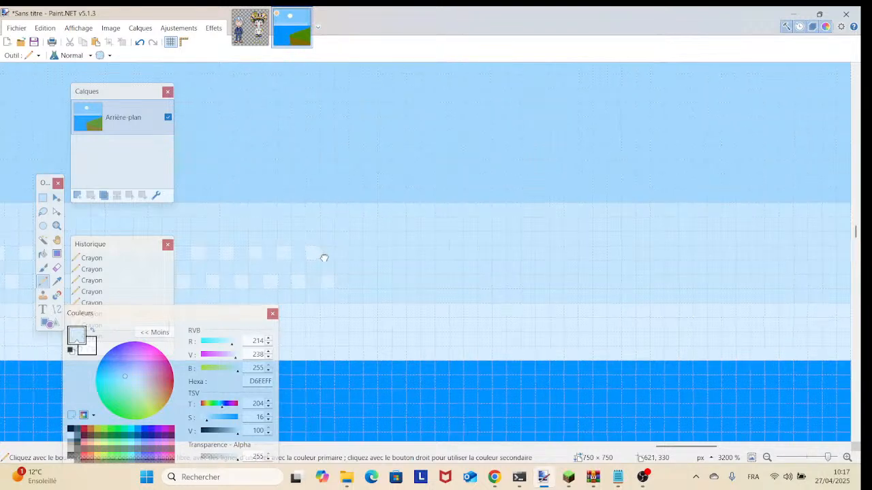
Step: Extend the staggered D6EEFF pixels on rows 330 and 332 from about x = 622 to 629, undoing the misplaced pixel
{"action": "scroll", "coordinate": [401, 226], "scroll_direction": "down", "scroll_amount": 3}
{"action": "scroll", "coordinate": [466, 197], "scroll_direction": "up", "scroll_amount": 3}
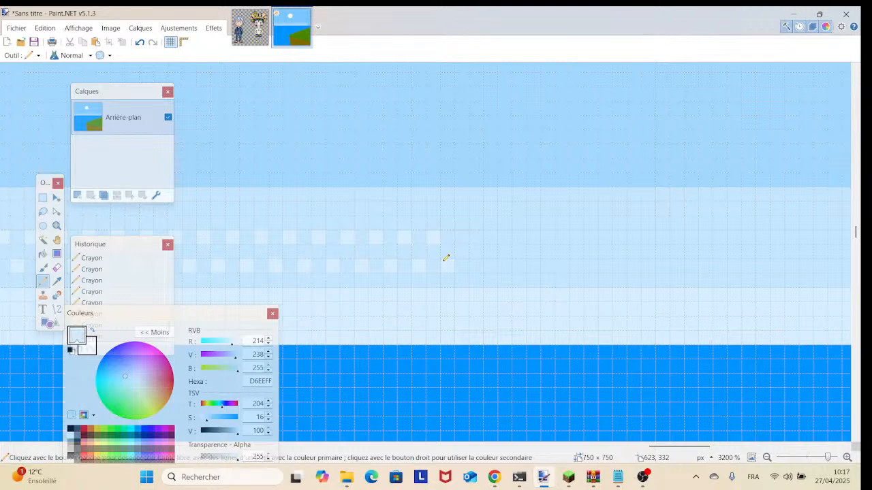
{"action": "left_click", "coordinate": [492, 236]}
{"action": "left_click", "coordinate": [140, 41]}
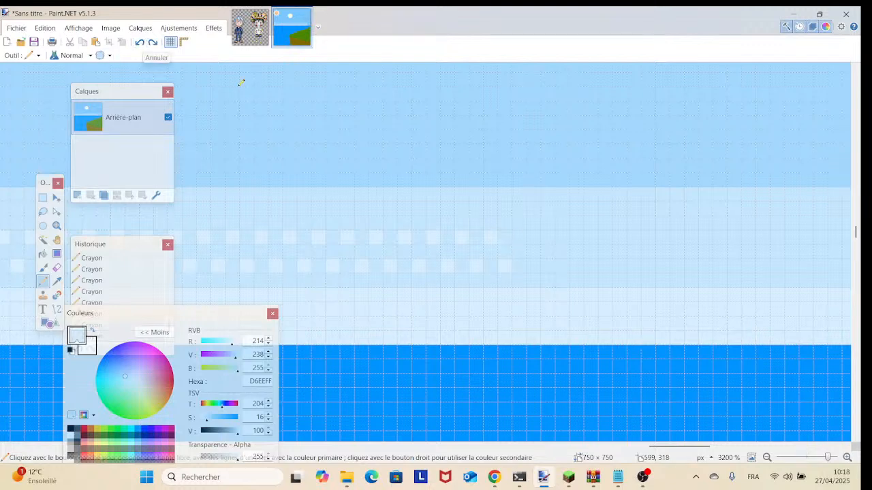
{"action": "left_click", "coordinate": [518, 238]}
{"action": "left_click", "coordinate": [533, 267]}
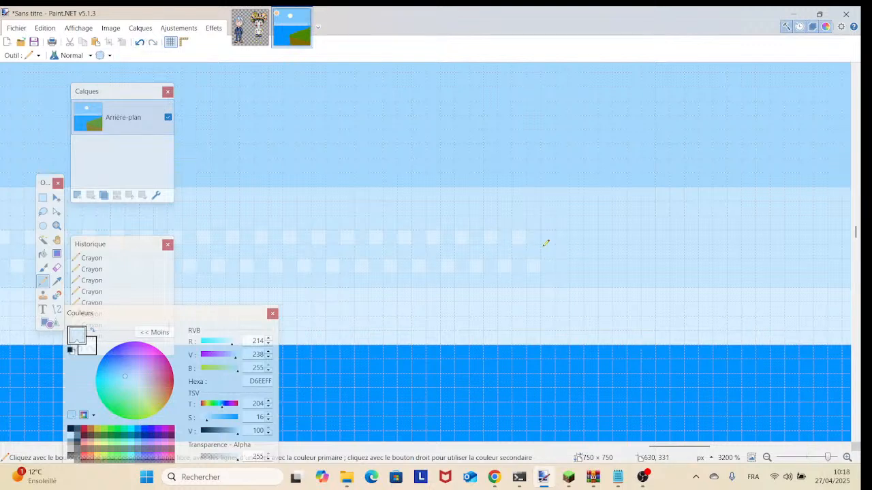
Step: Continue the D6EEFF dither on rows 330 and 332 from about x = 632 to 642
{"action": "left_click_drag", "start_coordinate": [579, 234], "coordinate": [376, 203]}
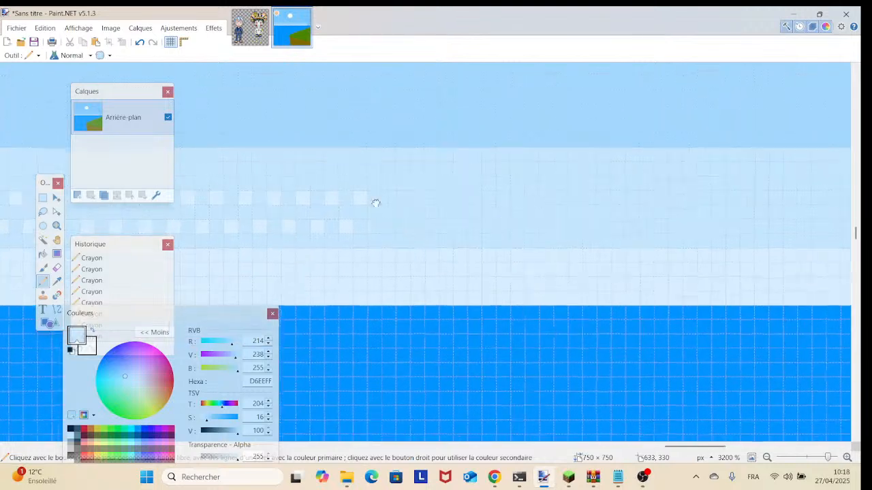
{"action": "left_click", "coordinate": [388, 198]}
{"action": "left_click", "coordinate": [402, 226]}
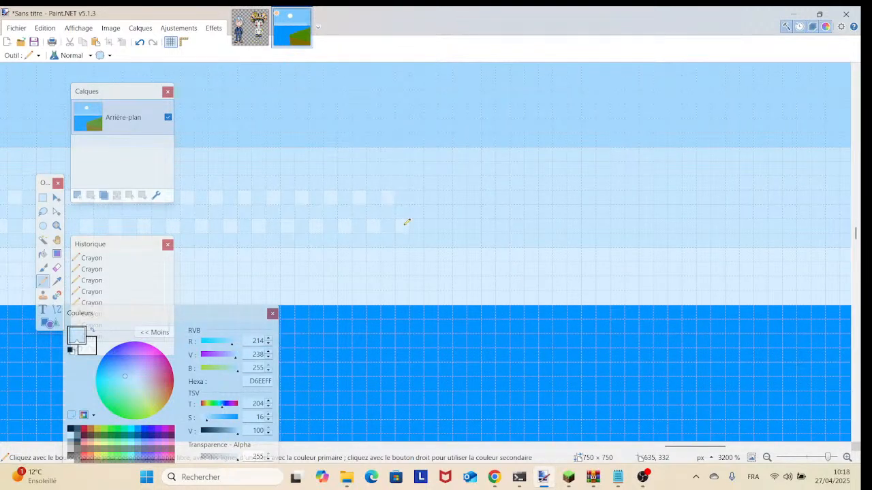
{"action": "left_click", "coordinate": [419, 198]}
{"action": "left_click", "coordinate": [431, 225]}
{"action": "left_click", "coordinate": [446, 196]}
{"action": "left_click", "coordinate": [458, 225]}
{"action": "left_click", "coordinate": [475, 198]}
{"action": "left_click", "coordinate": [488, 226]}
{"action": "left_click", "coordinate": [502, 197]}
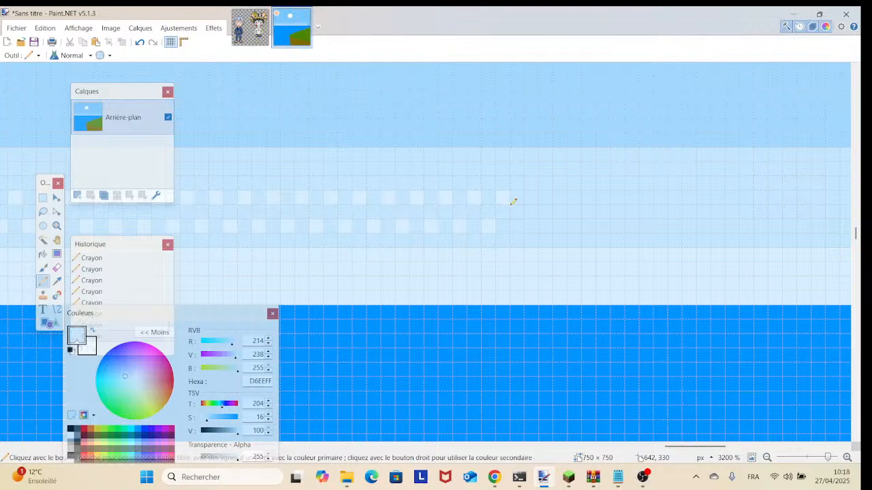
Step: Pencil staggered D6EEFF pixels on rows 330 and 332 from about x = 643 to 649 and undo the misplaced pixel on row 330
{"action": "left_click", "coordinate": [517, 225]}
{"action": "left_click", "coordinate": [532, 197]}
{"action": "left_click", "coordinate": [546, 226]}
{"action": "left_click", "coordinate": [561, 198]}
{"action": "left_click", "coordinate": [572, 226]}
{"action": "left_click", "coordinate": [586, 197]}
{"action": "left_click", "coordinate": [600, 225]}
{"action": "left_click", "coordinate": [628, 197]}
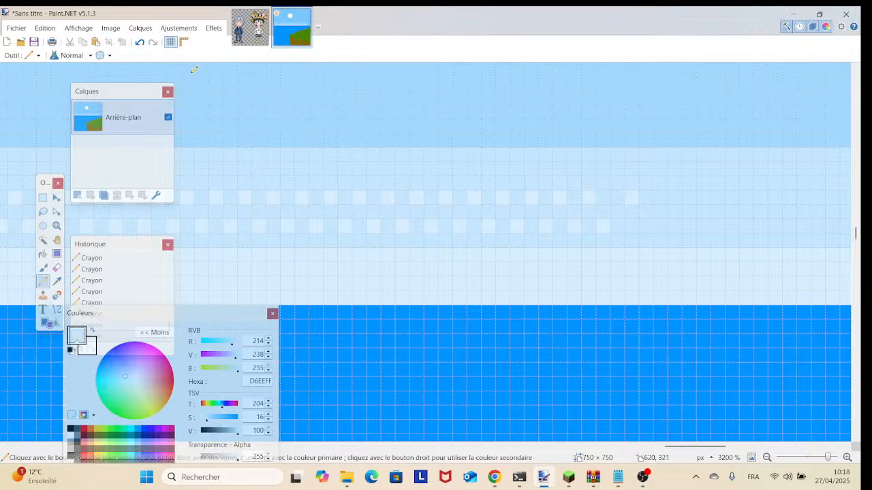
{"action": "left_click", "coordinate": [140, 43]}
Step: Add alternating D6EEFF pixels to rows 330 and 332 from about x = 650 to 661
{"action": "left_click", "coordinate": [617, 197]}
{"action": "left_click", "coordinate": [631, 225]}
{"action": "left_click", "coordinate": [646, 198]}
{"action": "left_click", "coordinate": [659, 225]}
{"action": "left_click", "coordinate": [674, 198]}
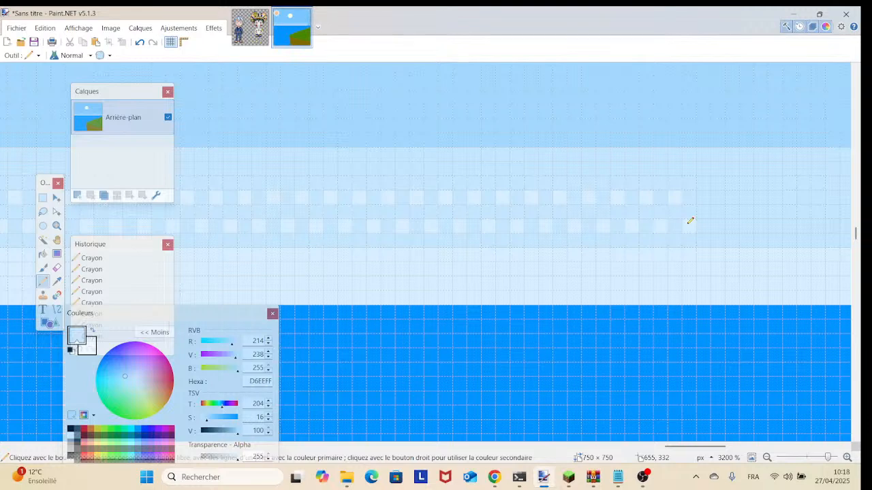
{"action": "left_click", "coordinate": [688, 226]}
{"action": "left_click", "coordinate": [703, 197]}
{"action": "left_click", "coordinate": [717, 225]}
{"action": "left_click", "coordinate": [732, 197]}
{"action": "left_click", "coordinate": [761, 197]}
{"action": "left_click", "coordinate": [775, 226]}
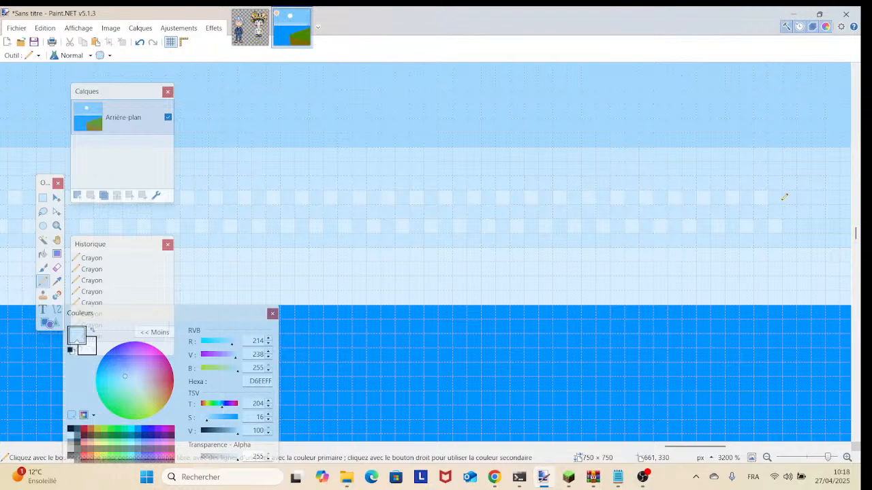
Step: Extend the two-row D6EEFF dither above the waterline from about x = 662 to 666
{"action": "left_click", "coordinate": [790, 197]}
{"action": "left_click", "coordinate": [804, 226]}
{"action": "left_click", "coordinate": [820, 203]}
{"action": "left_click", "coordinate": [830, 223]}
{"action": "left_click", "coordinate": [843, 197]}
Step: Pencil the next staggered D6EEFF pixels from about x = 667 to 671 and undo the misplaced pixel on row 330
{"action": "mouse_move", "coordinate": [844, 197]}
{"action": "left_mouse_down"}
{"action": "mouse_move", "coordinate": [761, 202]}
{"action": "mouse_move", "coordinate": [239, 175]}
{"action": "left_mouse_up"}
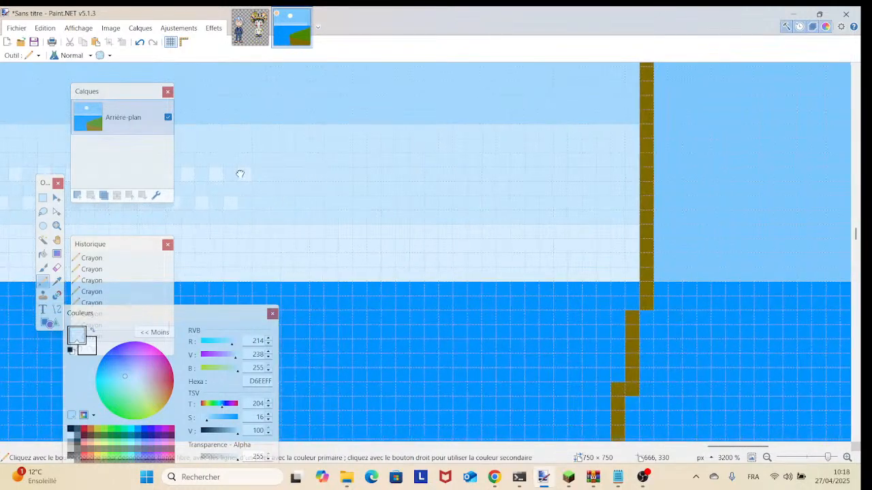
{"action": "left_click", "coordinate": [259, 201]}
{"action": "left_click", "coordinate": [273, 173]}
{"action": "left_click", "coordinate": [286, 200]}
{"action": "left_click", "coordinate": [302, 173]}
{"action": "left_click", "coordinate": [317, 201]}
{"action": "left_click", "coordinate": [343, 172]}
{"action": "left_click", "coordinate": [139, 43]}
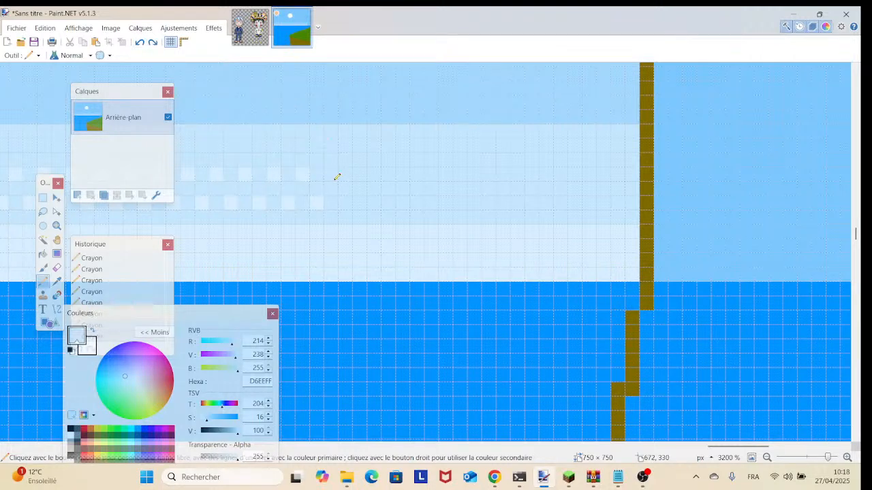
Step: Continue the D6EEFF dither on rows 330 and 332 from about x = 672 to 683 and undo the stray pixel on row 330
{"action": "left_click", "coordinate": [345, 201]}
{"action": "left_click", "coordinate": [360, 170]}
{"action": "left_click", "coordinate": [375, 200]}
{"action": "left_click", "coordinate": [388, 173]}
{"action": "left_click", "coordinate": [403, 201]}
{"action": "left_click", "coordinate": [418, 172]}
{"action": "left_click", "coordinate": [432, 201]}
{"action": "left_click", "coordinate": [446, 174]}
{"action": "left_click", "coordinate": [461, 200]}
{"action": "left_click", "coordinate": [476, 173]}
{"action": "left_click", "coordinate": [490, 201]}
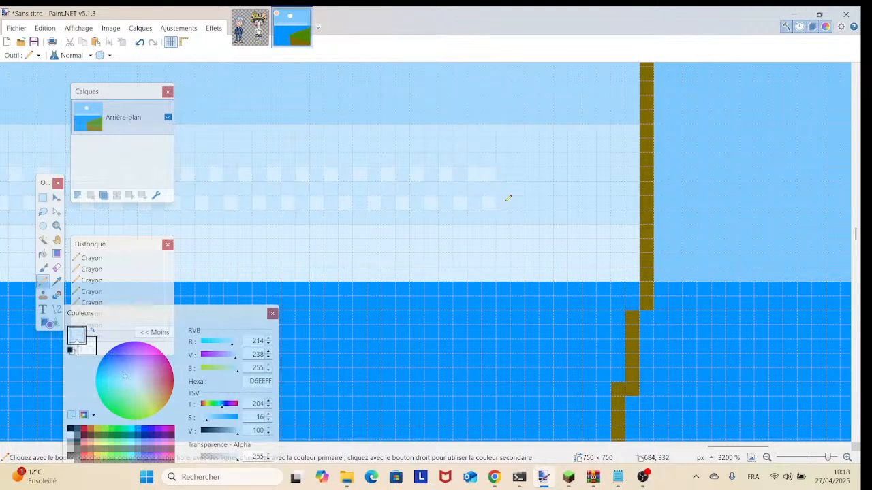
{"action": "left_click", "coordinate": [140, 43]}
Step: Extend the staggered D6EEFF pixels on rows 330 and 332 from about x = 684 up to the brown outline
{"action": "left_click", "coordinate": [507, 177]}
{"action": "left_click", "coordinate": [522, 198]}
{"action": "left_click", "coordinate": [536, 171]}
{"action": "left_click", "coordinate": [551, 199]}
{"action": "left_click", "coordinate": [564, 175]}
{"action": "left_click", "coordinate": [574, 200]}
{"action": "left_click", "coordinate": [591, 175]}
{"action": "left_click", "coordinate": [614, 179]}
{"action": "left_click", "coordinate": [628, 202]}
Step: Start the staggered D6EEFF pixels on rows 330 and 332 past the brown outline, from about x = 695 to 700
{"action": "left_click_drag", "start_coordinate": [629, 205], "coordinate": [300, 208]}
{"action": "left_click_drag", "start_coordinate": [364, 193], "coordinate": [347, 196]}
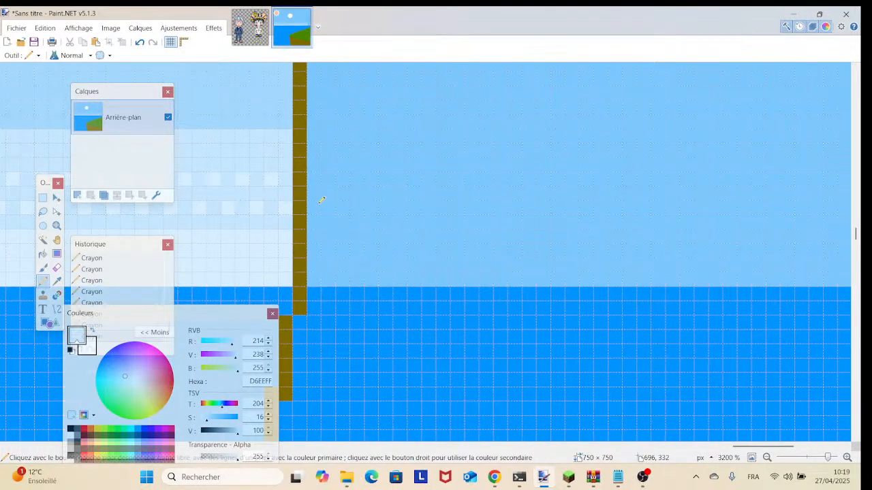
{"action": "left_click_drag", "start_coordinate": [552, 243], "coordinate": [230, 269]}
{"action": "left_click_drag", "start_coordinate": [717, 218], "coordinate": [470, 203]}
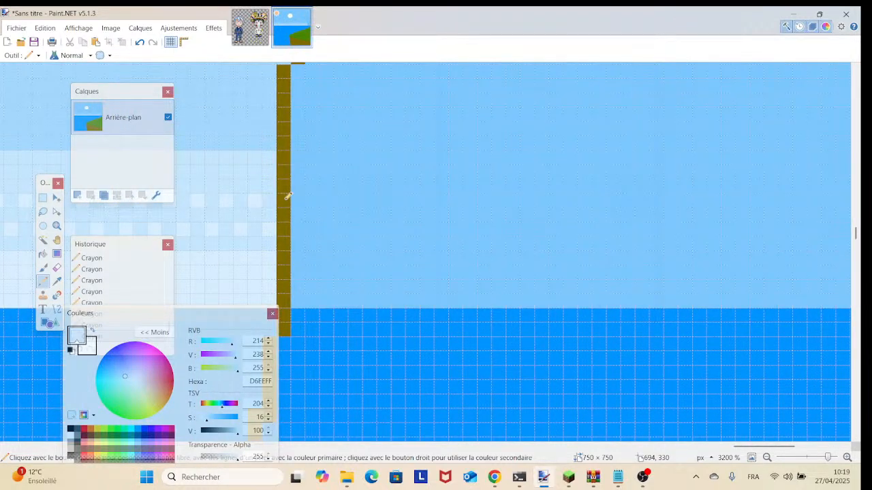
{"action": "left_click", "coordinate": [298, 230]}
{"action": "left_click_drag", "start_coordinate": [408, 233], "coordinate": [590, 253]}
{"action": "left_click_drag", "start_coordinate": [527, 277], "coordinate": [704, 230]}
{"action": "left_click_drag", "start_coordinate": [573, 249], "coordinate": [736, 209]}
{"action": "left_click", "coordinate": [331, 184]}
{"action": "left_click", "coordinate": [345, 213]}
{"action": "left_click", "coordinate": [358, 183]}
{"action": "left_click", "coordinate": [374, 213]}
{"action": "left_click", "coordinate": [388, 184]}
Step: Continue the alternating D6EEFF pixels between the brown outlines on rows 330 and 332, from about x = 701 to 712
{"action": "left_click", "coordinate": [402, 213]}
{"action": "left_click", "coordinate": [416, 184]}
{"action": "left_click", "coordinate": [431, 213]}
{"action": "left_click", "coordinate": [445, 184]}
{"action": "left_click", "coordinate": [460, 213]}
{"action": "left_click", "coordinate": [474, 184]}
{"action": "left_click", "coordinate": [488, 213]}
{"action": "left_click", "coordinate": [503, 184]}
{"action": "left_click", "coordinate": [517, 213]}
{"action": "left_click", "coordinate": [531, 184]}
{"action": "left_click", "coordinate": [546, 213]}
{"action": "left_click", "coordinate": [560, 184]}
{"action": "scroll", "coordinate": [564, 184], "scroll_direction": "right", "scroll_amount": 5}
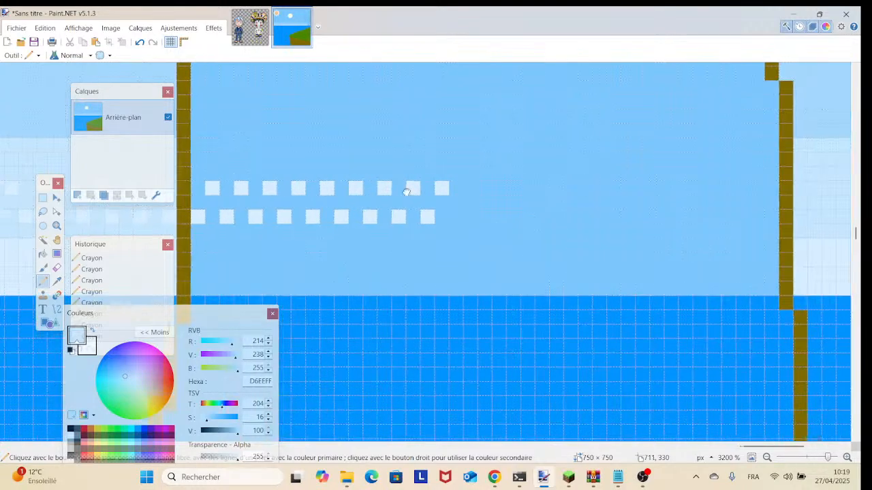
Step: Continue the staggered D6EEFF pixels on rows 330 and 332 from about x = 713 to 721
{"action": "left_click", "coordinate": [362, 216]}
{"action": "left_click", "coordinate": [376, 188]}
{"action": "left_click", "coordinate": [390, 216]}
{"action": "left_click", "coordinate": [404, 188]}
{"action": "left_click", "coordinate": [419, 217]}
{"action": "left_click", "coordinate": [434, 188]}
{"action": "left_click", "coordinate": [449, 216]}
{"action": "left_click", "coordinate": [462, 188]}
{"action": "left_click", "coordinate": [477, 217]}
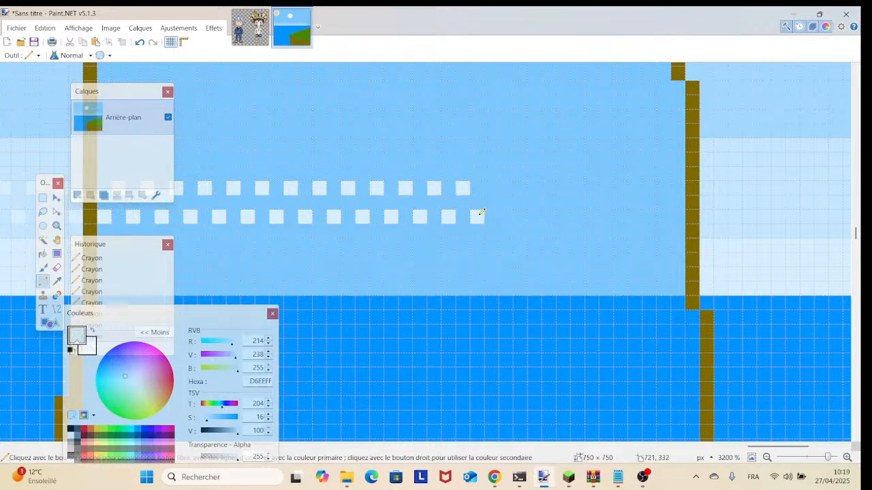
Step: Extend the alternating D6EEFF dither on rows 330 and 332 from about x = 722 to 728
{"action": "left_click", "coordinate": [491, 187]}
{"action": "left_click", "coordinate": [505, 217]}
{"action": "left_click", "coordinate": [519, 188]}
{"action": "left_click", "coordinate": [533, 217]}
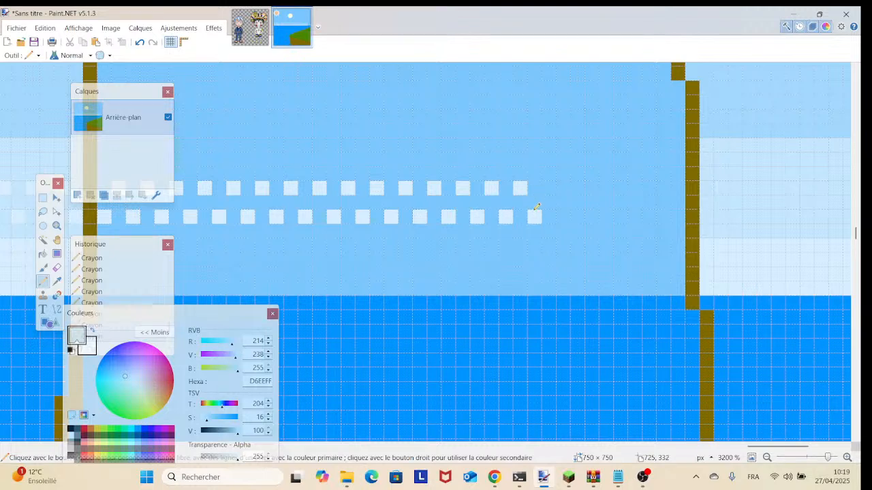
{"action": "left_click", "coordinate": [550, 188]}
{"action": "left_click", "coordinate": [562, 215]}
{"action": "left_click", "coordinate": [578, 189]}
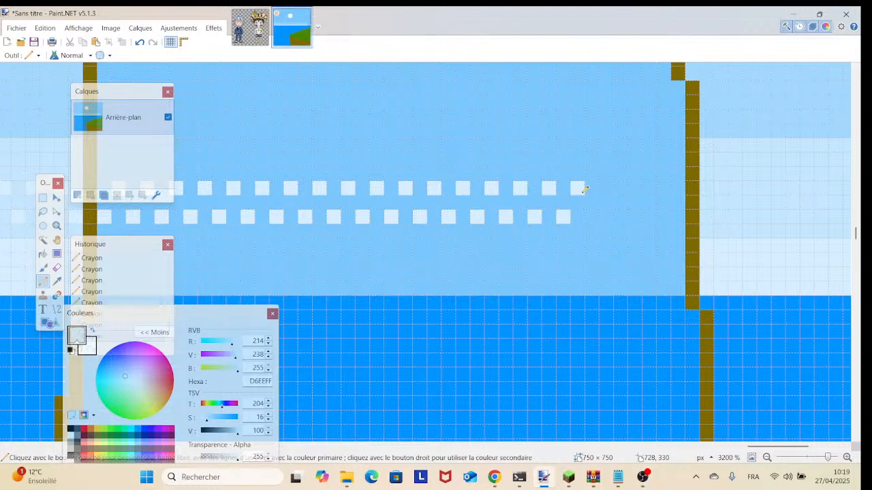
Step: Carry the D6EEFF dither on rows 330 and 332 from about x = 729 up to the brown outline
{"action": "left_click", "coordinate": [591, 217]}
{"action": "left_click", "coordinate": [605, 188]}
{"action": "left_click", "coordinate": [620, 216]}
{"action": "left_click", "coordinate": [634, 188]}
{"action": "left_click", "coordinate": [648, 217]}
{"action": "left_click", "coordinate": [663, 188]}
{"action": "left_click", "coordinate": [677, 216]}
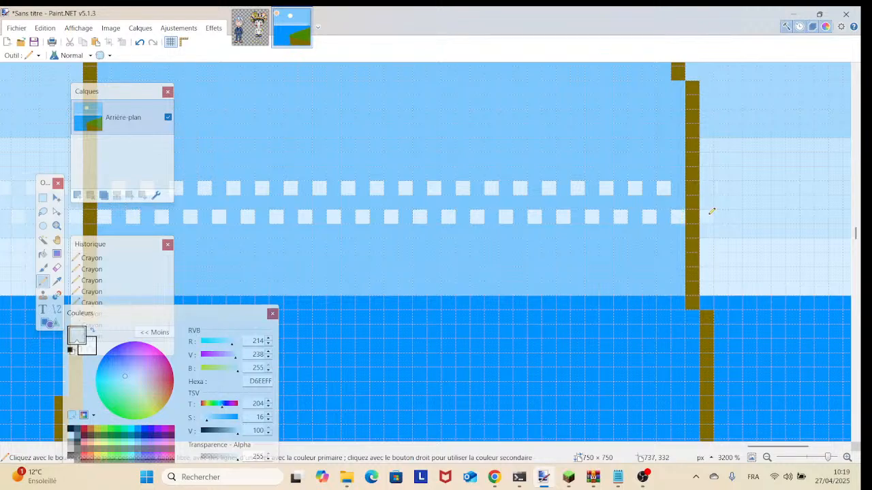
Step: Start the staggered D6EEFF pixels past the brown outline at about x = 737 and undo the stray pixel on row 331
{"action": "left_click_drag", "start_coordinate": [709, 214], "coordinate": [368, 224]}
{"action": "left_click", "coordinate": [380, 197]}
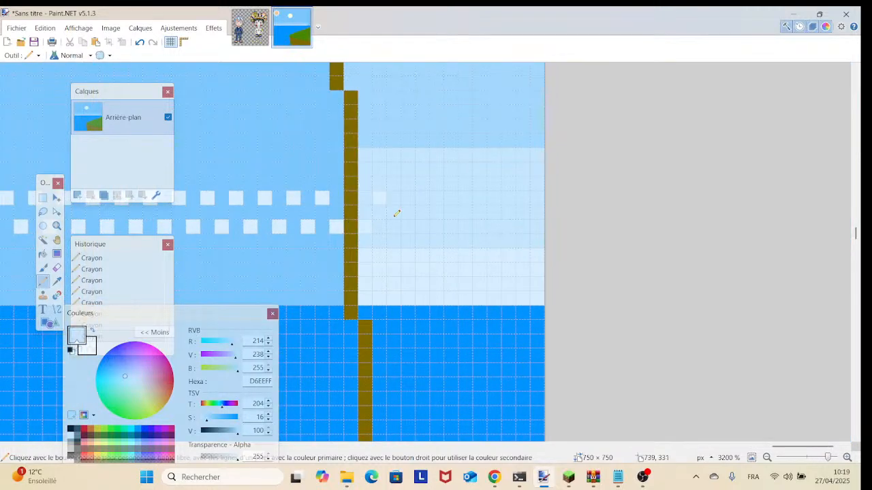
{"action": "left_click", "coordinate": [408, 213]}
{"action": "left_click", "coordinate": [140, 42]}
Step: Finish the D6EEFF dither on rows 330 and 332 from about x = 741 to the canvas's right edge
{"action": "left_click", "coordinate": [423, 223]}
{"action": "left_click", "coordinate": [436, 197]}
{"action": "left_click", "coordinate": [451, 223]}
{"action": "left_click", "coordinate": [480, 223]}
{"action": "left_click", "coordinate": [494, 197]}
{"action": "left_click", "coordinate": [508, 224]}
{"action": "left_click", "coordinate": [523, 197]}
{"action": "left_click", "coordinate": [538, 227]}
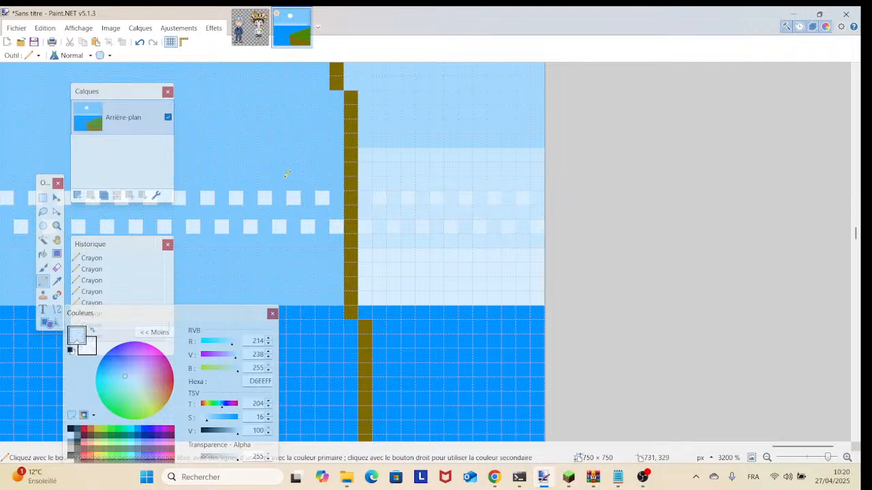
Step: Sample the light blue C4E6FF with the colour picker from the dithered band near the canvas's left edge
{"action": "scroll", "coordinate": [376, 168], "scroll_direction": "left", "scroll_amount": 10}
{"action": "scroll", "coordinate": [488, 235], "scroll_direction": "up", "scroll_amount": 2}
{"action": "scroll", "coordinate": [405, 218], "scroll_direction": "left", "scroll_amount": 8}
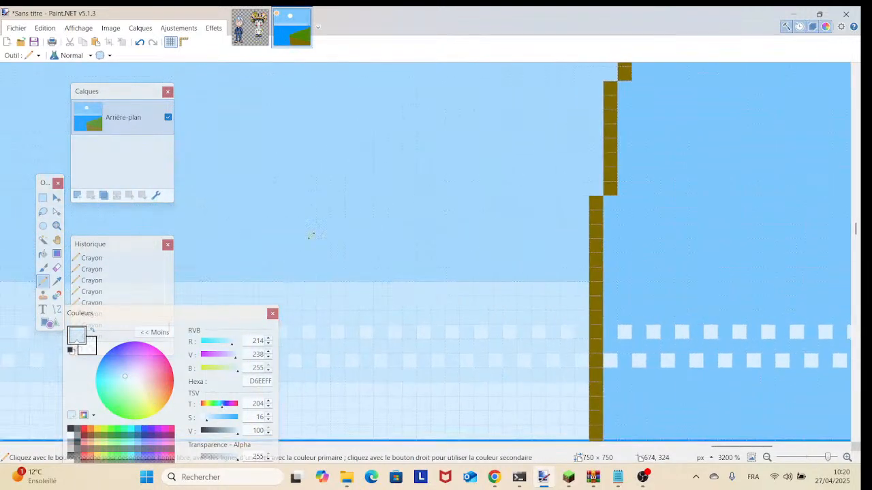
{"action": "scroll", "coordinate": [614, 220], "scroll_direction": "down", "scroll_amount": 4}
{"action": "left_click_drag", "start_coordinate": [449, 273], "coordinate": [2, 170]}
{"action": "left_click_drag", "start_coordinate": [817, 236], "coordinate": [2, 268]}
{"action": "left_click_drag", "start_coordinate": [627, 220], "coordinate": [50, 217]}
{"action": "left_click_drag", "start_coordinate": [580, 177], "coordinate": [818, 179]}
{"action": "left_click_drag", "start_coordinate": [170, 219], "coordinate": [859, 209]}
{"action": "left_click_drag", "start_coordinate": [520, 199], "coordinate": [804, 180]}
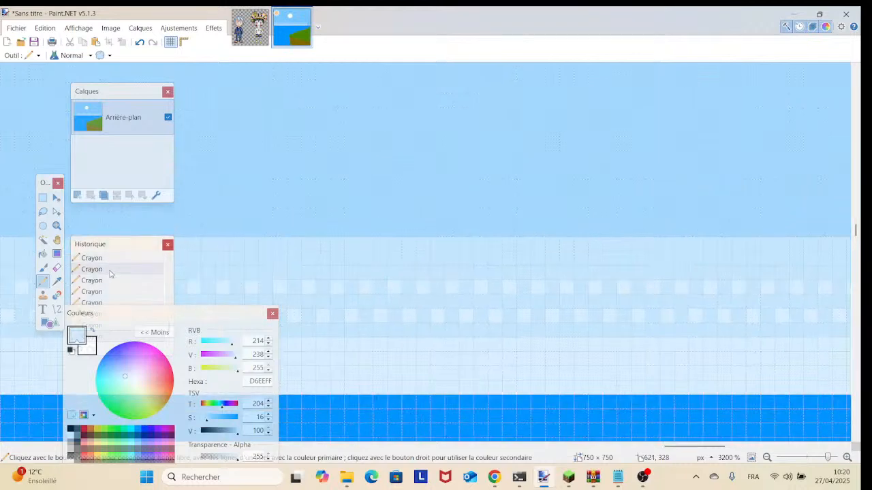
{"action": "left_click", "coordinate": [57, 282]}
{"action": "left_click_drag", "start_coordinate": [204, 245], "coordinate": [823, 206]}
{"action": "left_click_drag", "start_coordinate": [413, 205], "coordinate": [832, 216]}
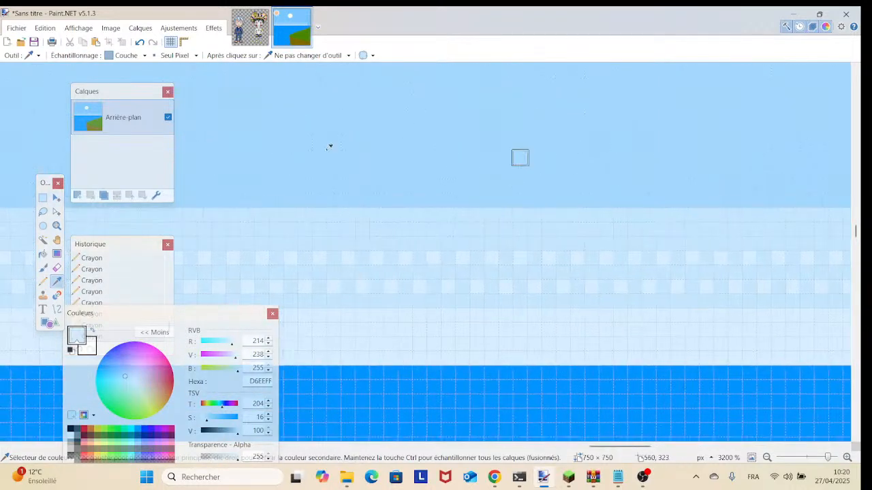
{"action": "left_click", "coordinate": [235, 227]}
{"action": "left_click_drag", "start_coordinate": [146, 226], "coordinate": [791, 225]}
{"action": "left_click_drag", "start_coordinate": [222, 208], "coordinate": [783, 204]}
{"action": "left_click_drag", "start_coordinate": [218, 270], "coordinate": [784, 267]}
{"action": "left_click_drag", "start_coordinate": [259, 278], "coordinate": [835, 273]}
{"action": "left_click_drag", "start_coordinate": [225, 300], "coordinate": [784, 275]}
{"action": "left_click_drag", "start_coordinate": [235, 279], "coordinate": [790, 270]}
{"action": "left_click_drag", "start_coordinate": [232, 259], "coordinate": [783, 270]}
{"action": "left_click_drag", "start_coordinate": [273, 258], "coordinate": [795, 261]}
{"action": "left_click_drag", "start_coordinate": [299, 251], "coordinate": [787, 265]}
{"action": "left_click_drag", "start_coordinate": [316, 226], "coordinate": [790, 238]}
{"action": "left_click_drag", "start_coordinate": [294, 249], "coordinate": [754, 268]}
{"action": "left_click_drag", "start_coordinate": [341, 271], "coordinate": [510, 259]}
{"action": "left_click_drag", "start_coordinate": [199, 276], "coordinate": [524, 221]}
{"action": "left_click_drag", "start_coordinate": [354, 208], "coordinate": [811, 194]}
{"action": "left_click_drag", "start_coordinate": [422, 196], "coordinate": [406, 262]}
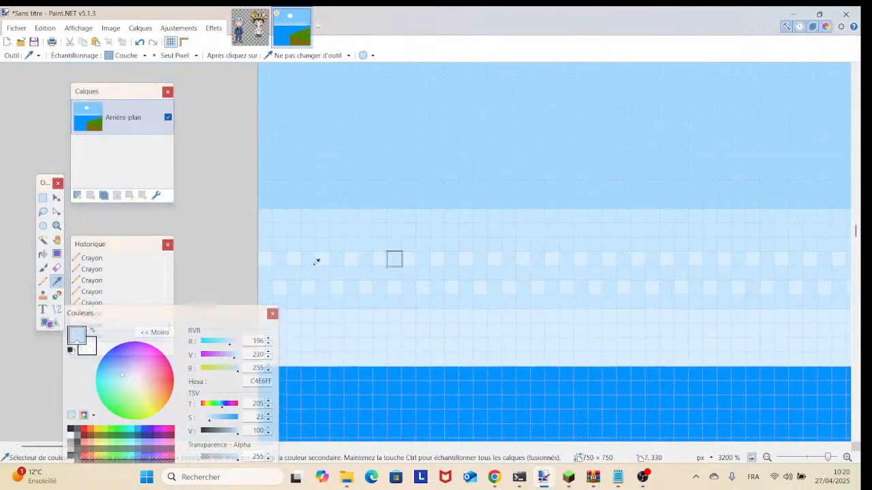
Step: Pencil staggered C4E6FF pixels on rows 323 and 325 from the canvas's left edge to about x = 6
{"action": "left_click", "coordinate": [43, 280]}
{"action": "left_click", "coordinate": [266, 158]}
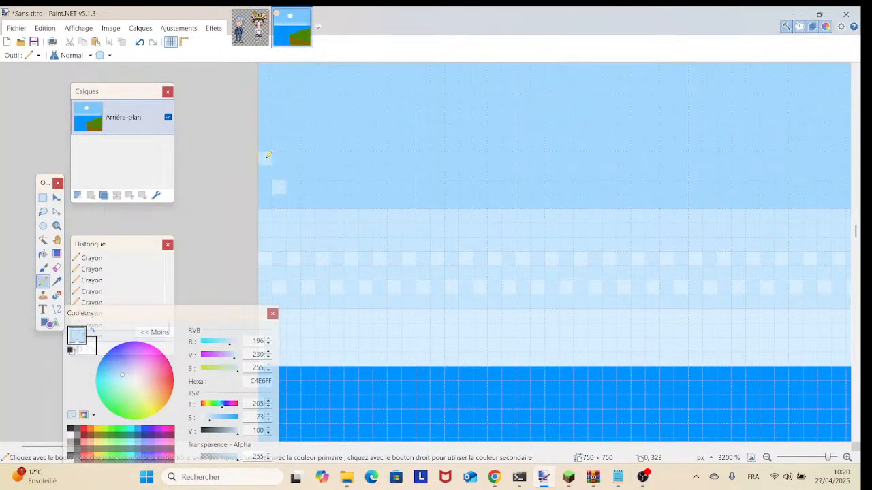
{"action": "left_click", "coordinate": [294, 158]}
{"action": "left_click", "coordinate": [307, 187]}
{"action": "left_click", "coordinate": [322, 159]}
{"action": "left_click", "coordinate": [336, 187]}
{"action": "left_click", "coordinate": [350, 159]}
Step: Continue the staggered C4E6FF pixels on rows 323 and 325 from about x = 7 to 14
{"action": "left_click", "coordinate": [365, 188]}
{"action": "left_click", "coordinate": [379, 159]}
{"action": "left_click", "coordinate": [394, 188]}
{"action": "left_click", "coordinate": [408, 159]}
{"action": "left_click", "coordinate": [422, 187]}
{"action": "left_click", "coordinate": [437, 159]}
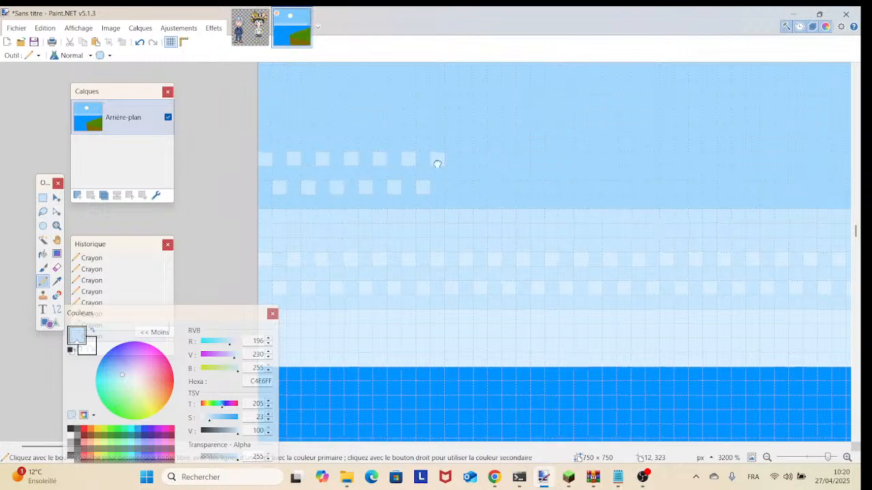
{"action": "left_click_drag", "start_coordinate": [437, 163], "coordinate": [356, 172]}
{"action": "left_click", "coordinate": [370, 194]}
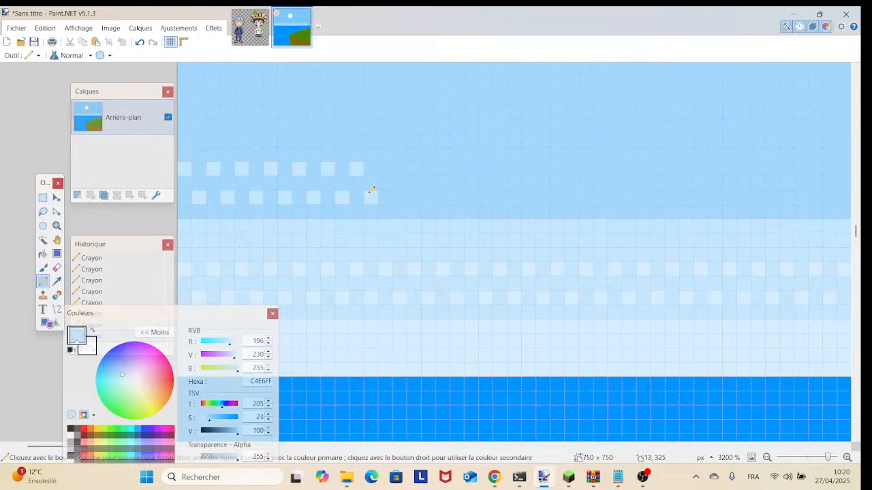
{"action": "left_click_drag", "start_coordinate": [375, 161], "coordinate": [252, 132]}
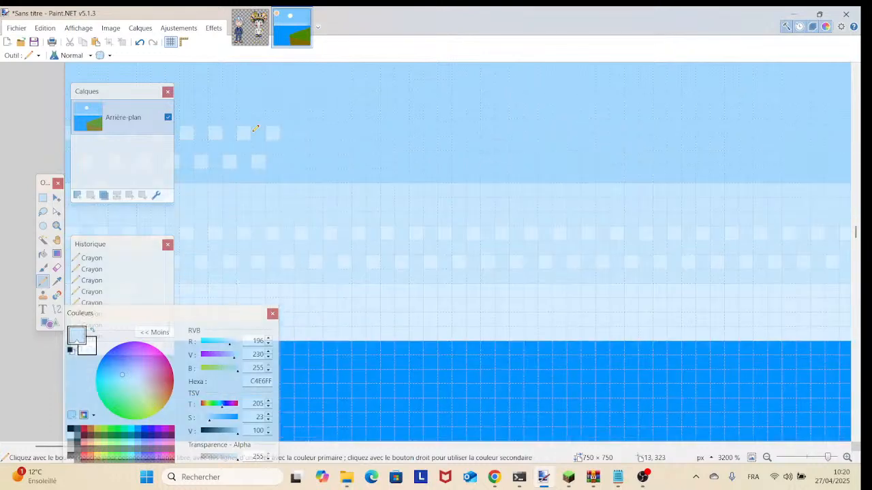
Step: Extend the alternating C4E6FF pixels on rows 323 and 325 from about x = 15 to 24
{"action": "left_click", "coordinate": [286, 156]}
{"action": "left_click", "coordinate": [301, 133]}
{"action": "left_click", "coordinate": [316, 161]}
{"action": "left_click", "coordinate": [329, 133]}
{"action": "left_click", "coordinate": [343, 161]}
{"action": "left_click", "coordinate": [359, 132]}
{"action": "left_click", "coordinate": [372, 161]}
{"action": "left_click", "coordinate": [388, 133]}
{"action": "left_click", "coordinate": [402, 161]}
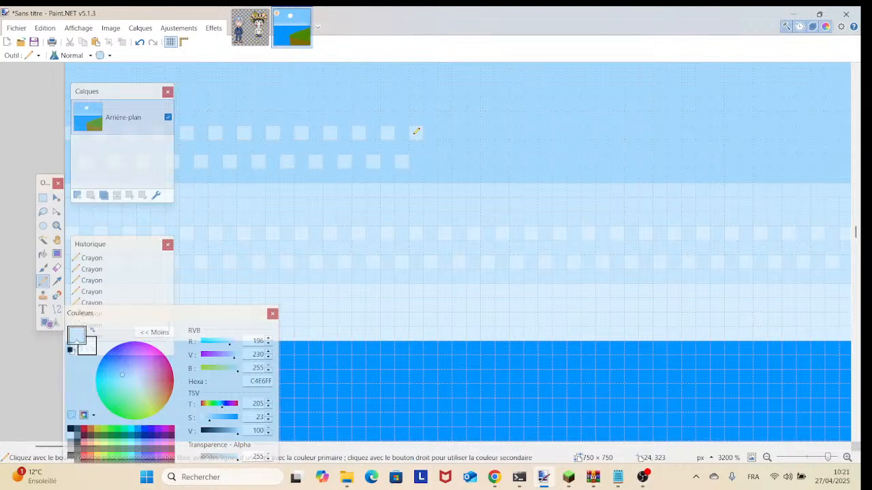
Step: Add staggered C4E6FF pixels on rows 323 and 325 from about x = 25 to 29
{"action": "left_click", "coordinate": [432, 162]}
{"action": "left_click", "coordinate": [446, 132]}
{"action": "left_click_drag", "start_coordinate": [457, 158], "coordinate": [375, 174]}
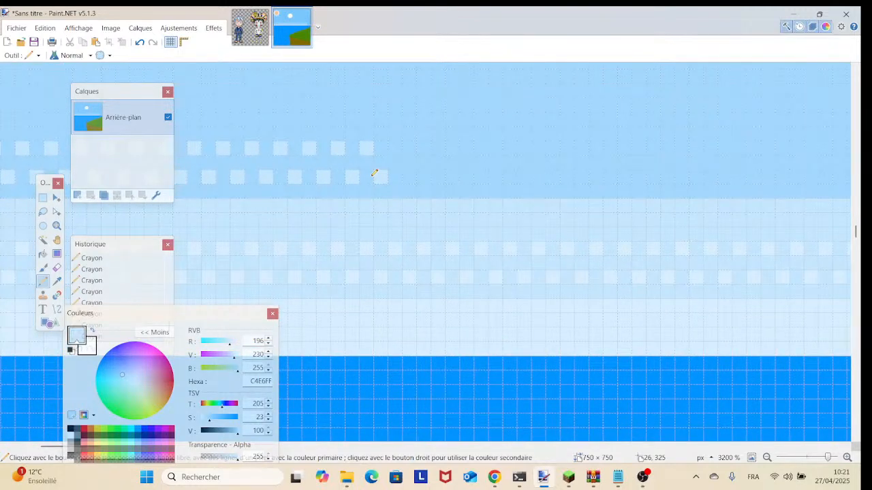
{"action": "mouse_move", "coordinate": [374, 176]}
{"action": "left_mouse_down"}
{"action": "mouse_move", "coordinate": [360, 184]}
{"action": "mouse_move", "coordinate": [362, 162]}
{"action": "mouse_move", "coordinate": [286, 188]}
{"action": "left_mouse_up"}
{"action": "left_click", "coordinate": [385, 156]}
{"action": "left_click", "coordinate": [284, 187]}
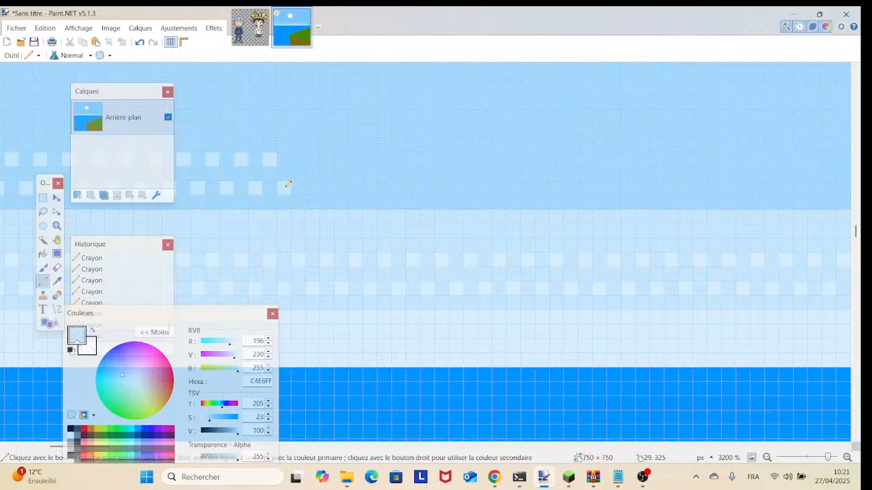
Step: Continue the C4E6FF dither on rows 323 and 325 from about x = 30 to 40
{"action": "left_click", "coordinate": [298, 159]}
{"action": "left_click", "coordinate": [312, 188]}
{"action": "left_click", "coordinate": [327, 159]}
{"action": "left_click", "coordinate": [341, 188]}
{"action": "left_click", "coordinate": [355, 159]}
{"action": "left_click", "coordinate": [370, 188]}
{"action": "left_click", "coordinate": [384, 159]}
{"action": "left_click", "coordinate": [398, 188]}
{"action": "left_click", "coordinate": [412, 159]}
{"action": "left_click", "coordinate": [427, 187]}
{"action": "left_click", "coordinate": [441, 158]}
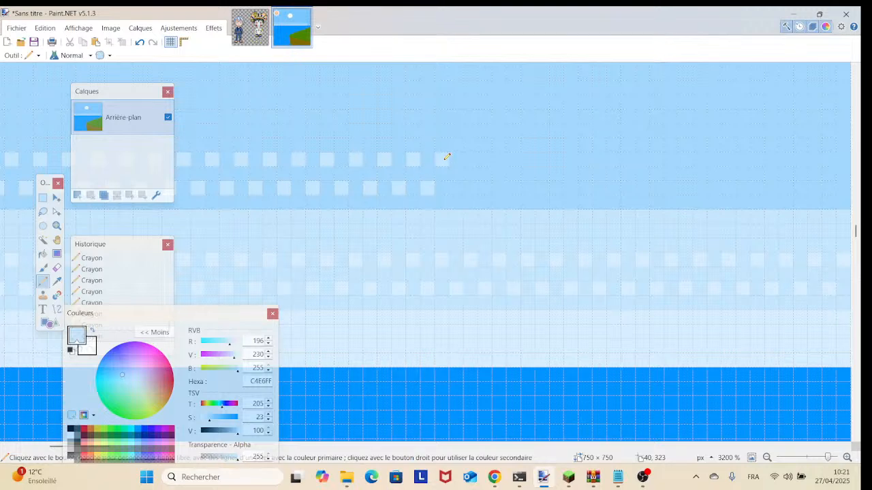
Step: Extend the staggered C4E6FF pixels on rows 323 and 325 from about x = 41 to 47
{"action": "left_click", "coordinate": [456, 188]}
{"action": "left_click", "coordinate": [470, 159]}
{"action": "left_click", "coordinate": [484, 188]}
{"action": "left_click", "coordinate": [498, 160]}
{"action": "left_click", "coordinate": [513, 188]}
{"action": "left_click", "coordinate": [528, 159]}
{"action": "left_click", "coordinate": [542, 188]}
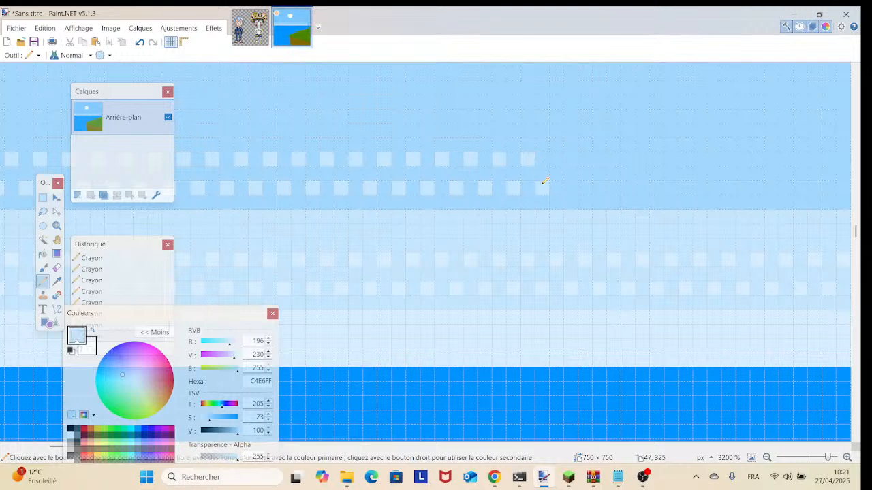
Step: Pencil alternating C4E6FF pixels on rows 323 and 325 from about x = 48 to 53
{"action": "left_click", "coordinate": [555, 160]}
{"action": "left_click", "coordinate": [570, 188]}
{"action": "left_click", "coordinate": [584, 159]}
{"action": "left_click", "coordinate": [599, 188]}
{"action": "left_click", "coordinate": [613, 159]}
{"action": "left_click", "coordinate": [627, 187]}
Step: Continue the alternating C4E6FF pixels on rows 323 and 325 from about x = 54 to 60
{"action": "left_click", "coordinate": [655, 159]}
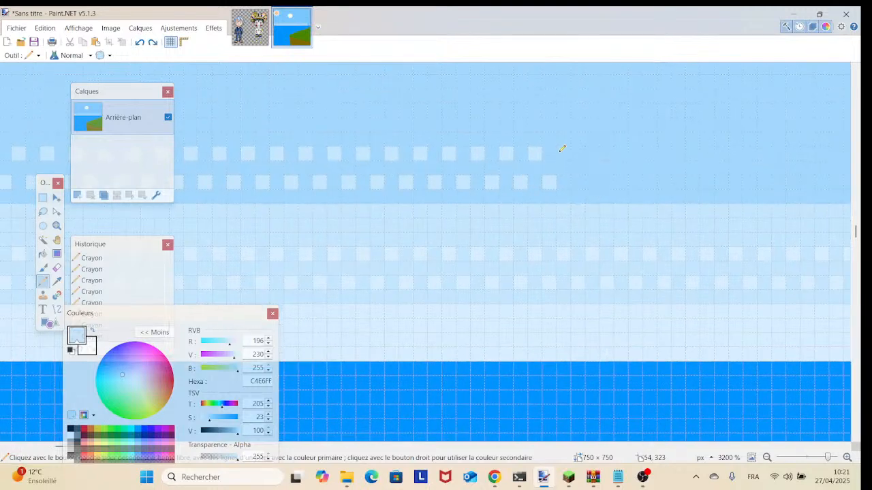
{"action": "left_click", "coordinate": [562, 149]}
{"action": "left_click", "coordinate": [585, 180]}
{"action": "scroll", "coordinate": [587, 160], "scroll_direction": "right", "scroll_amount": 2}
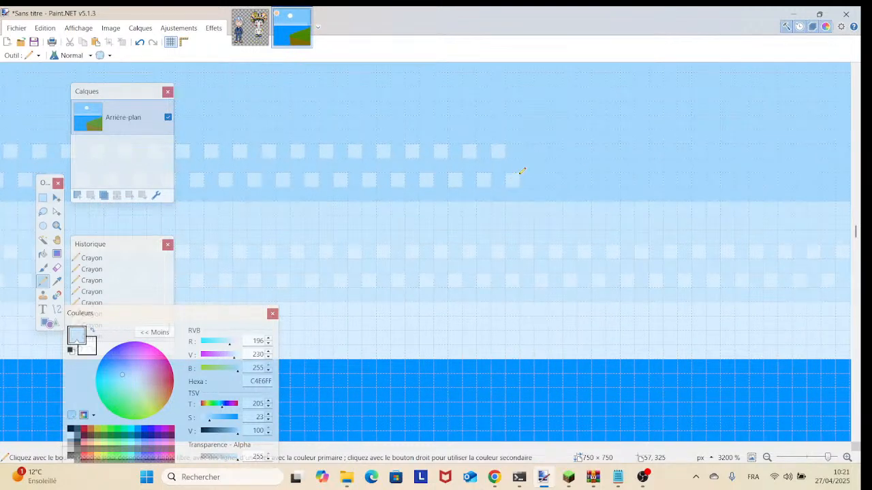
{"action": "left_click", "coordinate": [529, 153]}
{"action": "left_click", "coordinate": [543, 178]}
{"action": "left_click", "coordinate": [559, 150]}
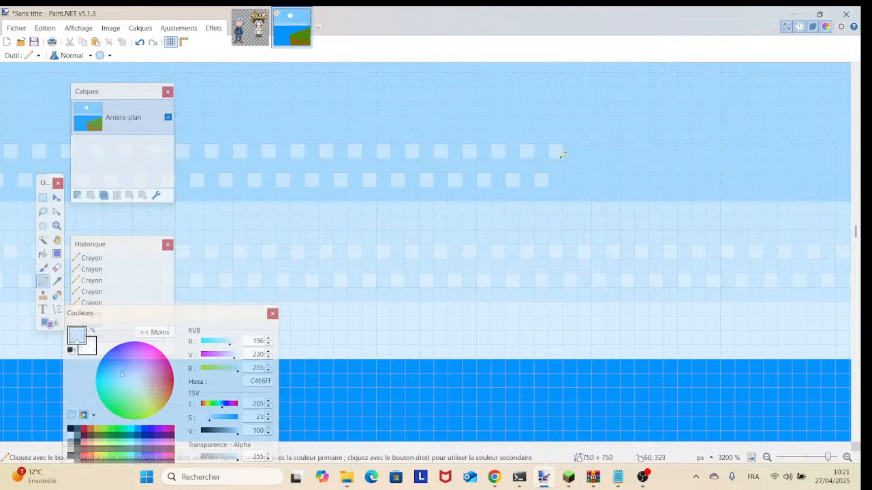
Step: Extend the C4E6FF dither on rows 323 and 325 from about x = 61 to 69
{"action": "left_click", "coordinate": [572, 181]}
{"action": "left_click", "coordinate": [585, 152]}
{"action": "left_click", "coordinate": [601, 179]}
{"action": "left_click", "coordinate": [615, 152]}
{"action": "left_click", "coordinate": [627, 179]}
{"action": "left_click", "coordinate": [642, 150]}
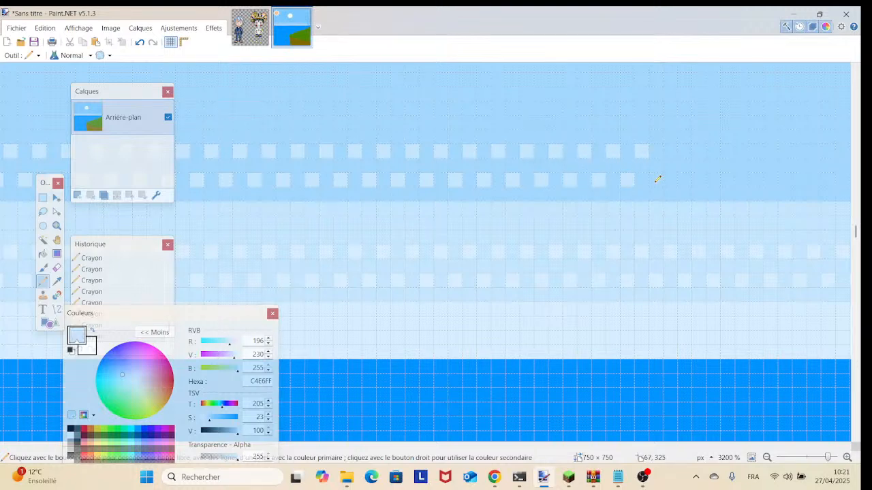
{"action": "left_click", "coordinate": [671, 152]}
{"action": "left_click", "coordinate": [684, 178]}
Step: Continue the staggered C4E6FF pixels on rows 323 and 325 from about x = 70 to 78
{"action": "left_click_drag", "start_coordinate": [685, 173], "coordinate": [410, 189]}
{"action": "left_click", "coordinate": [425, 168]}
{"action": "left_click", "coordinate": [442, 195]}
{"action": "left_click", "coordinate": [457, 168]}
{"action": "left_click", "coordinate": [468, 195]}
{"action": "left_click", "coordinate": [483, 167]}
{"action": "left_click", "coordinate": [496, 195]}
{"action": "left_click", "coordinate": [511, 168]}
{"action": "left_click", "coordinate": [522, 194]}
{"action": "left_click", "coordinate": [539, 168]}
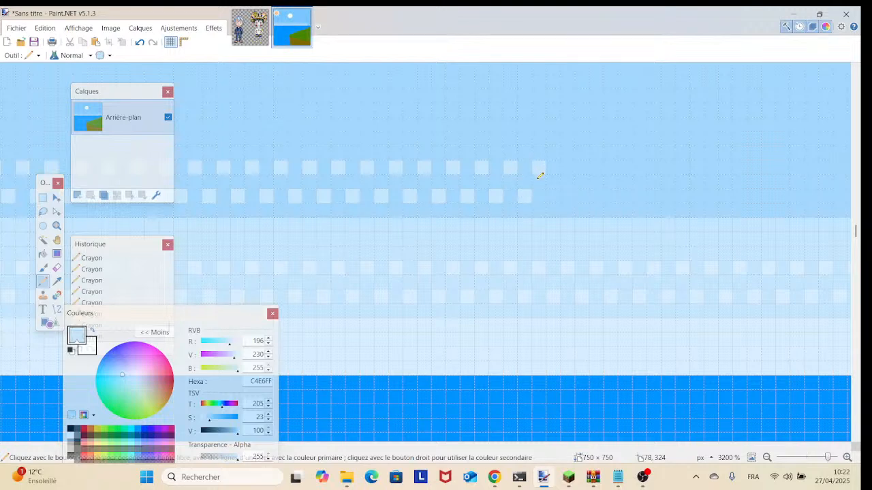
Step: Add alternating C4E6FF pixels on rows 323 and 325 from about x = 79 to 87
{"action": "scroll", "coordinate": [508, 195], "scroll_direction": "right", "scroll_amount": 3}
{"action": "scroll", "coordinate": [508, 195], "scroll_direction": "up", "scroll_amount": 1}
{"action": "left_click", "coordinate": [446, 209]}
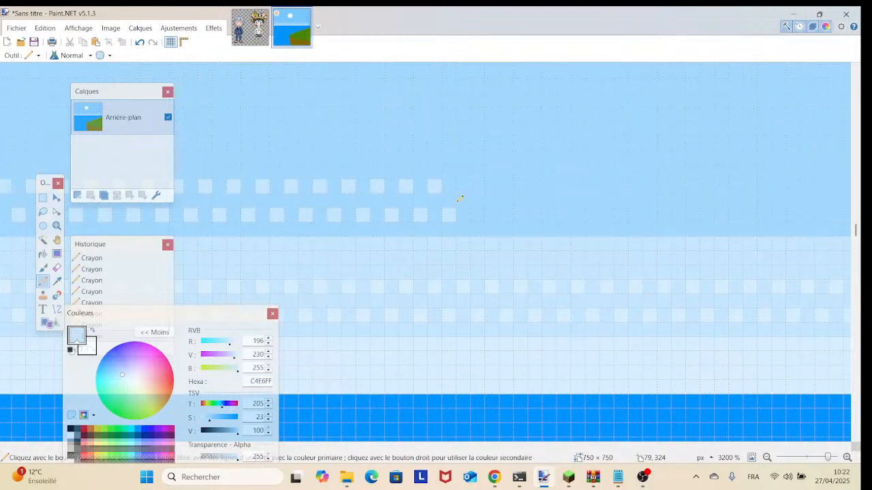
{"action": "left_click", "coordinate": [465, 187]}
{"action": "left_click", "coordinate": [476, 215]}
{"action": "left_click", "coordinate": [505, 214]}
{"action": "left_click", "coordinate": [521, 186]}
{"action": "left_click", "coordinate": [535, 214]}
{"action": "left_click", "coordinate": [548, 189]}
{"action": "left_click", "coordinate": [564, 214]}
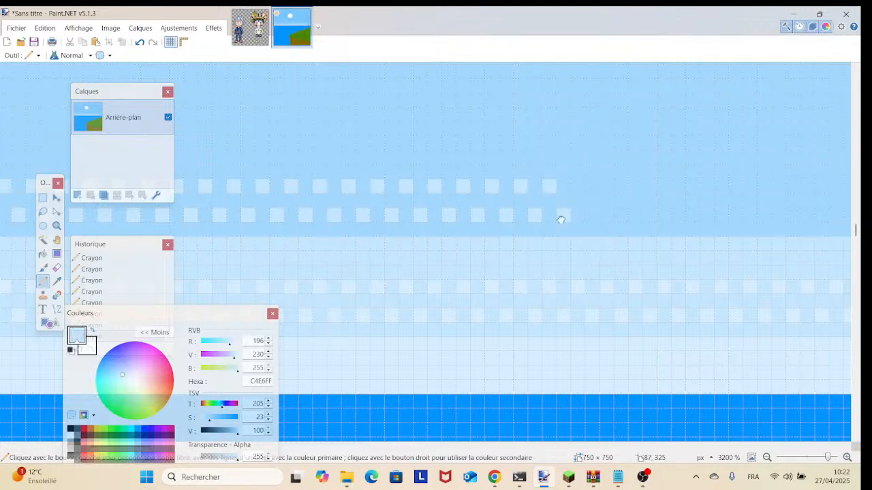
Step: Continue the staggered C4E6FF pixels on rows 323 and 325 from about x = 88 to 95
{"action": "left_click_drag", "start_coordinate": [565, 213], "coordinate": [404, 215]}
{"action": "left_click", "coordinate": [416, 190]}
{"action": "left_click", "coordinate": [431, 217]}
{"action": "left_click", "coordinate": [446, 191]}
{"action": "left_click", "coordinate": [460, 218]}
{"action": "left_click", "coordinate": [473, 190]}
{"action": "left_click", "coordinate": [487, 218]}
{"action": "left_click", "coordinate": [502, 190]}
{"action": "left_click", "coordinate": [517, 217]}
Step: Extend the alternating C4E6FF pixels on rows 323 and 325 from about x = 96 to 105
{"action": "left_click", "coordinate": [530, 190]}
{"action": "left_click", "coordinate": [545, 217]}
{"action": "left_click", "coordinate": [559, 190]}
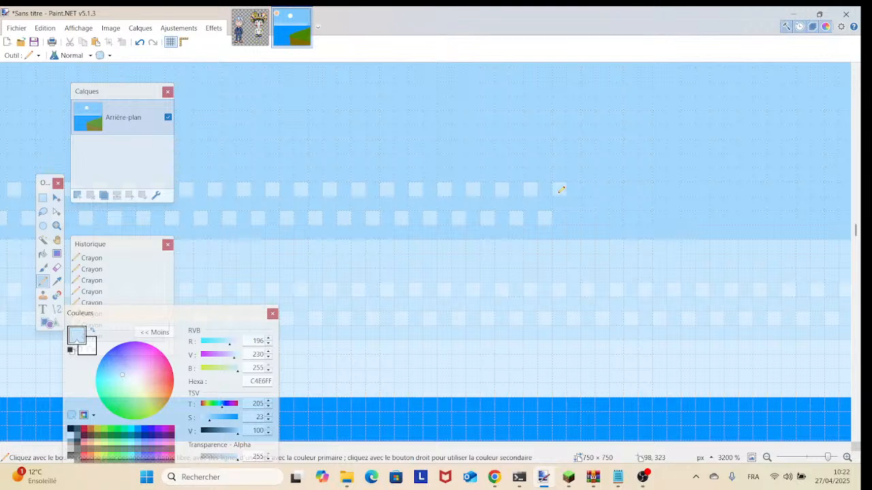
{"action": "left_click", "coordinate": [573, 216]}
{"action": "left_click", "coordinate": [588, 190]}
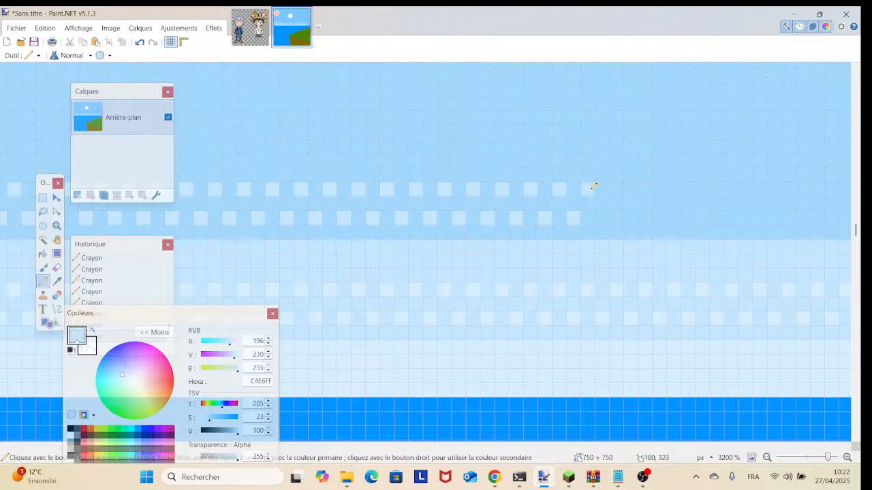
{"action": "left_click", "coordinate": [603, 218]}
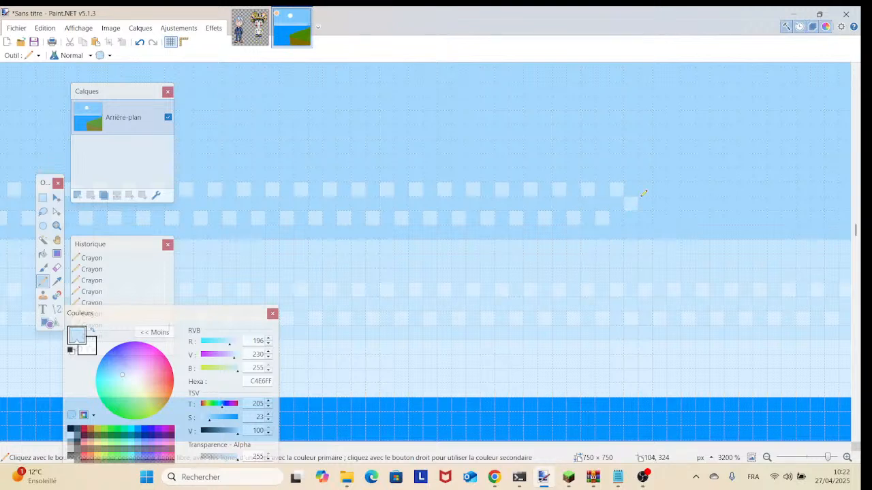
{"action": "left_click", "coordinate": [139, 42]}
{"action": "left_click", "coordinate": [630, 218]}
{"action": "left_click", "coordinate": [644, 189]}
{"action": "left_click_drag", "start_coordinate": [664, 217], "coordinate": [375, 224]}
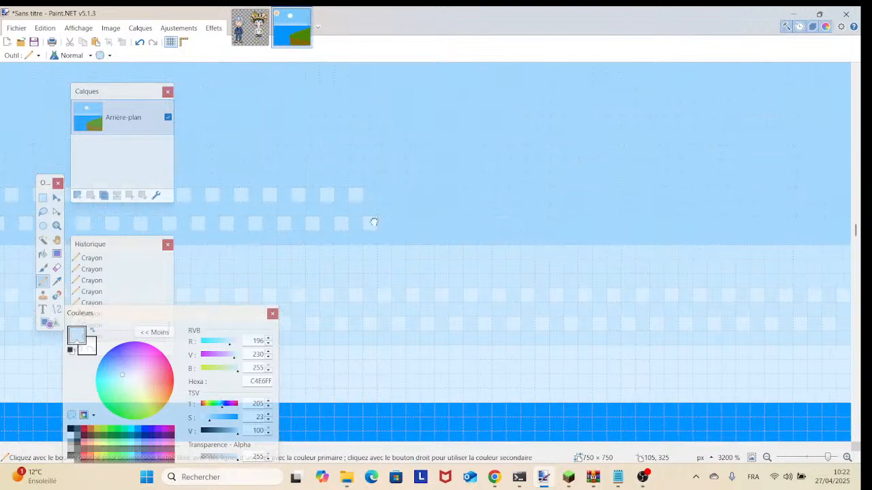
Step: Add staggered C4E6FF pixels on rows 323 and 325 from about x = 106 to 116
{"action": "left_click", "coordinate": [401, 224]}
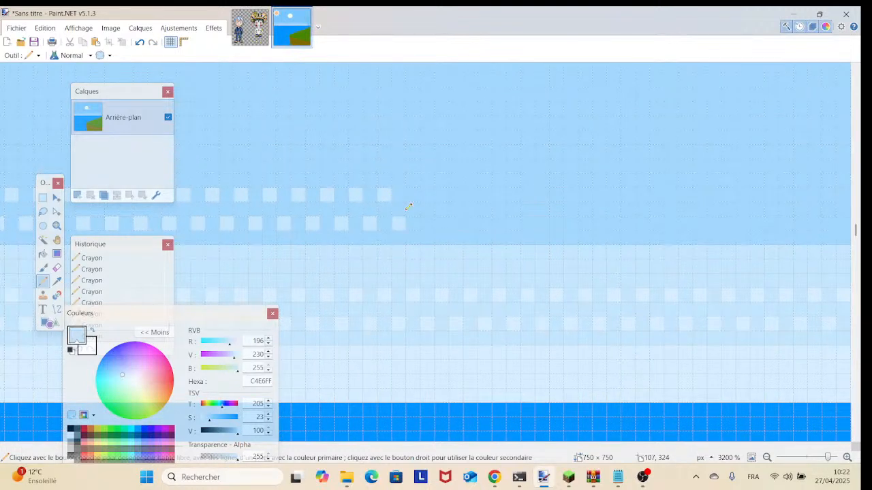
{"action": "left_click", "coordinate": [413, 195]}
{"action": "left_click", "coordinate": [428, 223]}
{"action": "left_click", "coordinate": [442, 209]}
{"action": "left_click", "coordinate": [138, 42]}
{"action": "left_click", "coordinate": [442, 194]}
{"action": "left_click", "coordinate": [456, 223]}
{"action": "left_click", "coordinate": [471, 195]}
{"action": "left_click", "coordinate": [485, 223]}
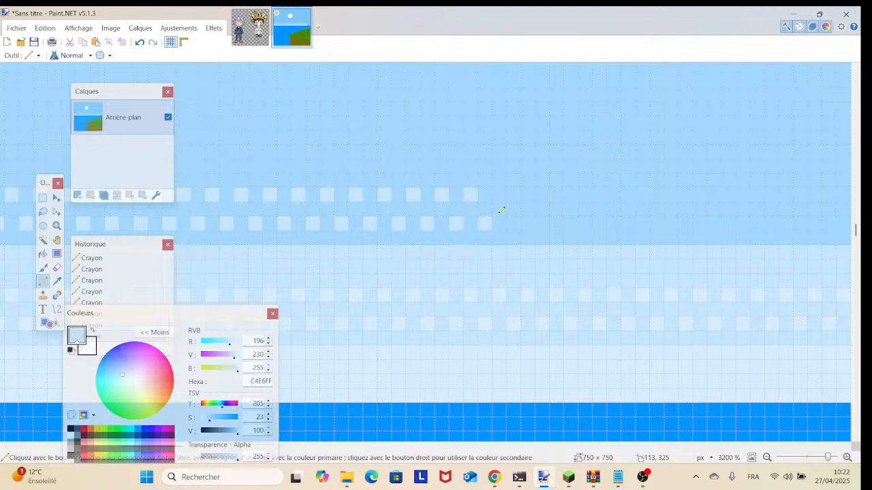
{"action": "left_click", "coordinate": [499, 196]}
{"action": "left_click", "coordinate": [514, 223]}
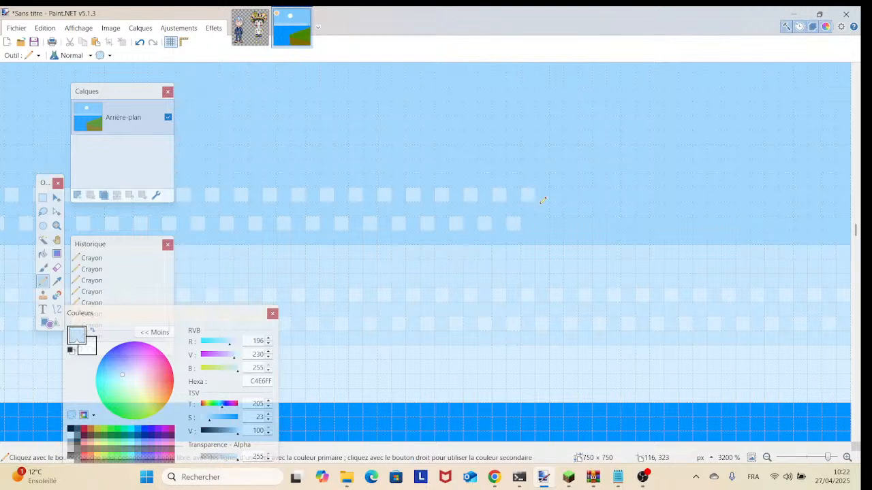
Step: Continue the C4E6FF dither on rows 323 and 325 from about x = 117 to 127
{"action": "left_click", "coordinate": [542, 223]}
{"action": "left_click", "coordinate": [556, 196]}
{"action": "left_click", "coordinate": [571, 224]}
{"action": "left_click", "coordinate": [585, 195]}
{"action": "left_click", "coordinate": [599, 223]}
{"action": "left_click", "coordinate": [614, 195]}
{"action": "left_click", "coordinate": [628, 224]}
{"action": "left_click", "coordinate": [642, 196]}
{"action": "left_click", "coordinate": [657, 223]}
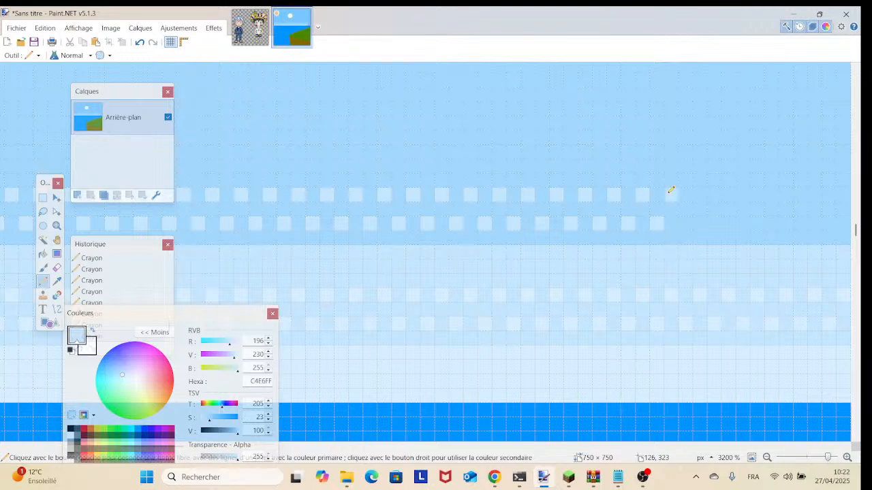
{"action": "left_click", "coordinate": [685, 223]}
Step: Extend the staggered C4E6FF pixels on rows 323 and 325 from about x = 128 to 138
{"action": "left_click_drag", "start_coordinate": [684, 223], "coordinate": [473, 232]}
{"action": "left_click", "coordinate": [487, 203]}
{"action": "left_click", "coordinate": [502, 232]}
{"action": "left_click", "coordinate": [517, 204]}
{"action": "left_click", "coordinate": [531, 232]}
{"action": "left_click", "coordinate": [545, 203]}
{"action": "left_click", "coordinate": [559, 232]}
{"action": "left_click", "coordinate": [573, 203]}
{"action": "left_click", "coordinate": [588, 232]}
{"action": "left_click", "coordinate": [602, 203]}
{"action": "left_click", "coordinate": [616, 232]}
{"action": "left_click", "coordinate": [631, 204]}
Step: Add alternating C4E6FF pixels on rows 323 and 325 from about x = 139 to 150
{"action": "left_click", "coordinate": [644, 232]}
{"action": "left_click", "coordinate": [659, 204]}
{"action": "left_click", "coordinate": [674, 233]}
{"action": "left_click", "coordinate": [688, 204]}
{"action": "left_click", "coordinate": [702, 232]}
{"action": "left_click", "coordinate": [716, 204]}
{"action": "left_click", "coordinate": [731, 232]}
{"action": "left_click", "coordinate": [745, 203]}
{"action": "left_click", "coordinate": [759, 233]}
{"action": "left_click", "coordinate": [773, 204]}
{"action": "left_click", "coordinate": [788, 232]}
{"action": "left_click", "coordinate": [802, 204]}
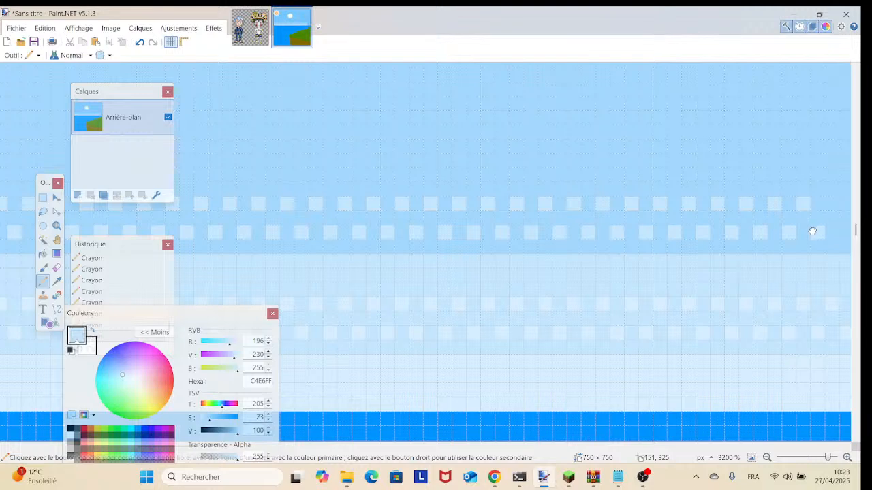
Step: Continue the alternating C4E6FF pixels on rows 323 and 325 from about x = 151 to 160
{"action": "left_click_drag", "start_coordinate": [812, 231], "coordinate": [244, 230]}
{"action": "left_click", "coordinate": [249, 205]}
{"action": "left_click", "coordinate": [263, 234]}
{"action": "left_click", "coordinate": [277, 205]}
{"action": "left_click", "coordinate": [292, 233]}
{"action": "left_click", "coordinate": [308, 206]}
{"action": "left_click", "coordinate": [322, 234]}
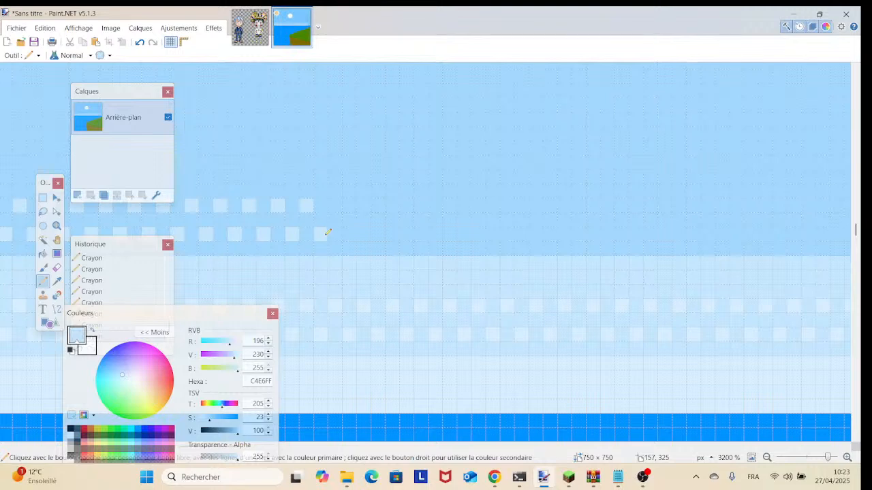
{"action": "left_click", "coordinate": [336, 205]}
{"action": "left_click", "coordinate": [350, 234]}
{"action": "left_click", "coordinate": [363, 205]}
Step: Extend the C4E6FF dither on rows 323 and 325 from about x = 161 to 168
{"action": "left_click", "coordinate": [378, 233]}
{"action": "left_click", "coordinate": [392, 205]}
{"action": "left_click", "coordinate": [406, 234]}
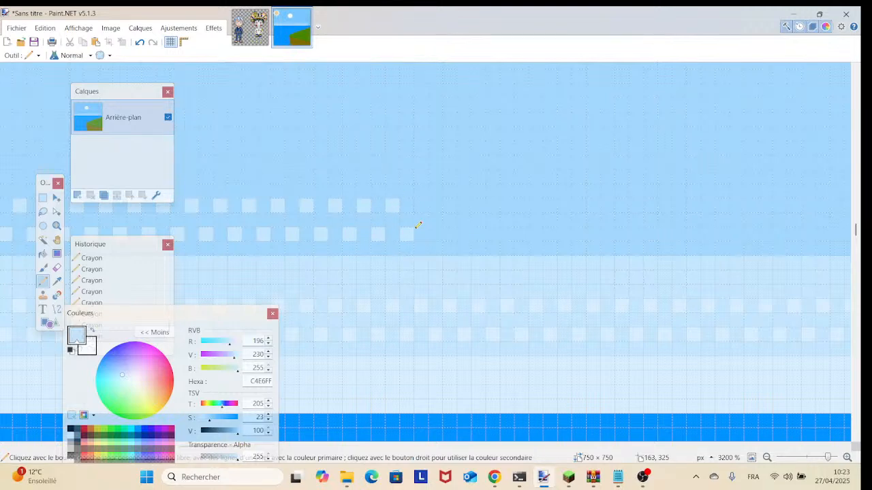
{"action": "left_click", "coordinate": [421, 205]}
{"action": "left_click", "coordinate": [435, 233]}
{"action": "left_click", "coordinate": [450, 205]}
{"action": "left_click", "coordinate": [450, 234]}
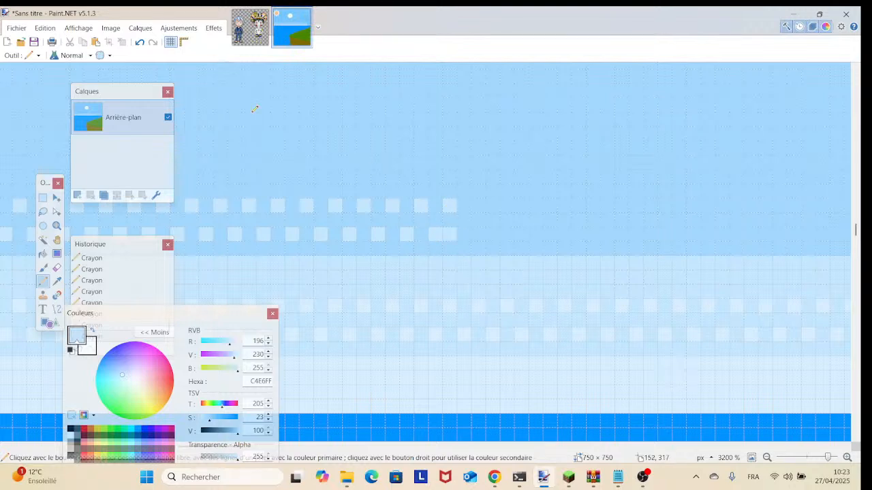
{"action": "left_click", "coordinate": [466, 233]}
{"action": "left_click", "coordinate": [479, 205]}
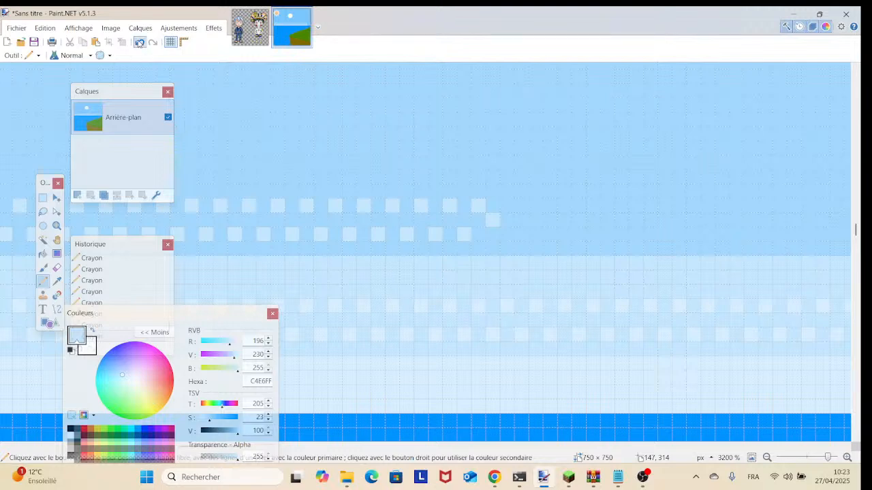
Step: Continue the staggered C4E6FF pixels on rows 323 and 325 from about x = 169 to 176
{"action": "left_click", "coordinate": [492, 234]}
{"action": "left_click", "coordinate": [507, 205]}
{"action": "left_click", "coordinate": [521, 234]}
{"action": "left_click", "coordinate": [535, 205]}
{"action": "left_click", "coordinate": [549, 234]}
{"action": "left_click", "coordinate": [564, 205]}
{"action": "left_click", "coordinate": [578, 234]}
{"action": "left_click", "coordinate": [593, 219]}
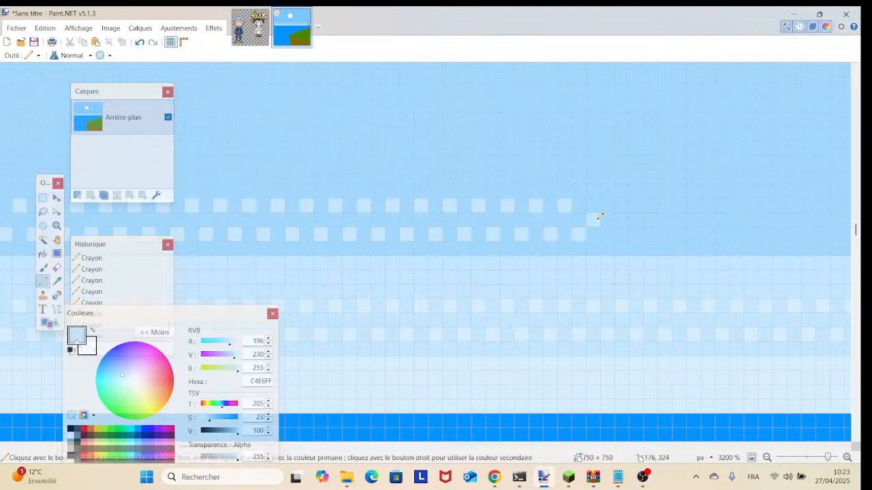
{"action": "left_click", "coordinate": [139, 42]}
{"action": "left_click", "coordinate": [591, 204]}
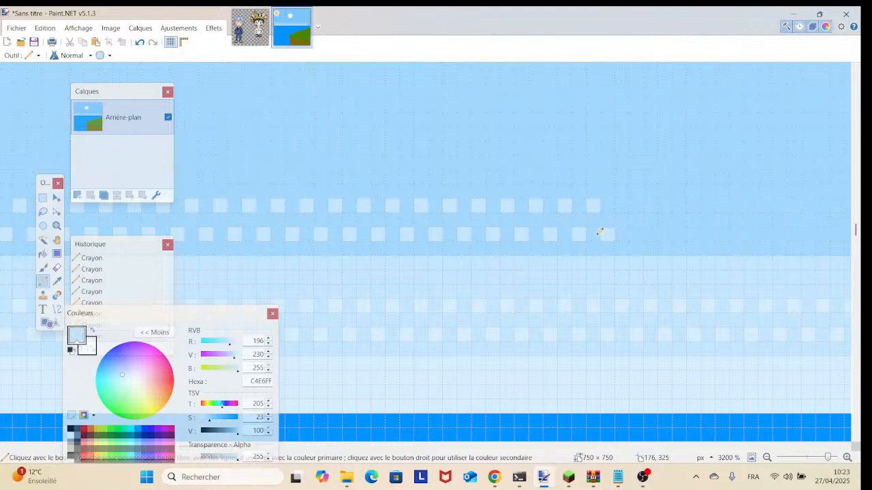
Step: Add alternating C4E6FF pixels on rows 323 and 325 from about x = 177 to 187
{"action": "left_click_drag", "start_coordinate": [607, 233], "coordinate": [432, 248]}
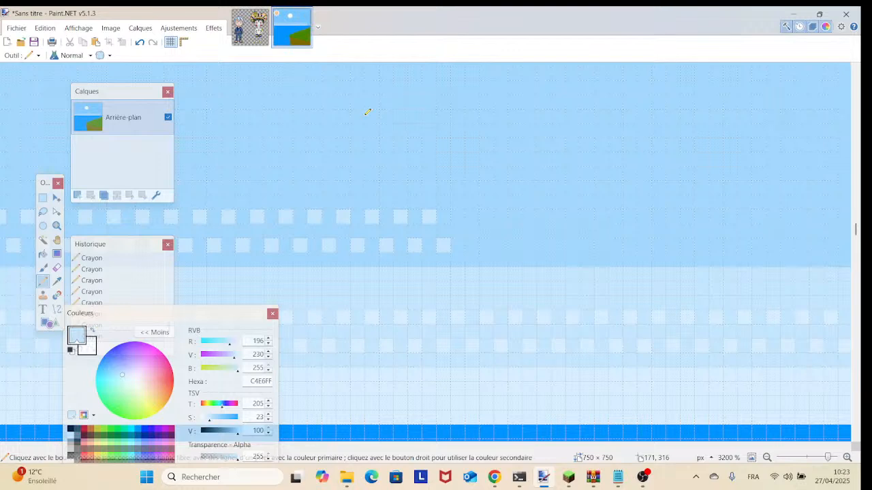
{"action": "left_click", "coordinate": [461, 218]}
{"action": "left_click", "coordinate": [476, 245]}
{"action": "left_click", "coordinate": [489, 218]}
{"action": "left_click", "coordinate": [503, 244]}
{"action": "left_click", "coordinate": [516, 219]}
{"action": "left_click", "coordinate": [529, 243]}
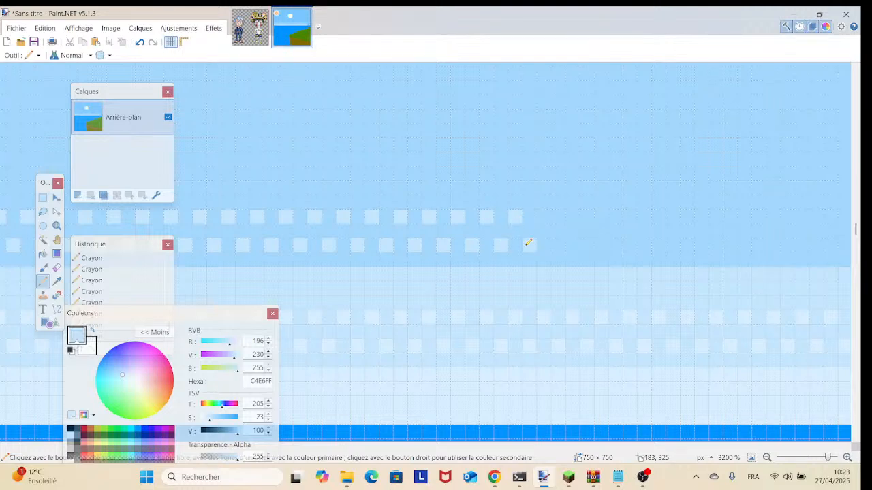
{"action": "left_click", "coordinate": [546, 218]}
{"action": "left_click", "coordinate": [560, 243]}
{"action": "left_click", "coordinate": [577, 220]}
{"action": "left_click", "coordinate": [589, 242]}
Step: Extend the alternating C4E6FF pixels on rows 323 and 325 from about x = 188 to 196
{"action": "left_click", "coordinate": [602, 219]}
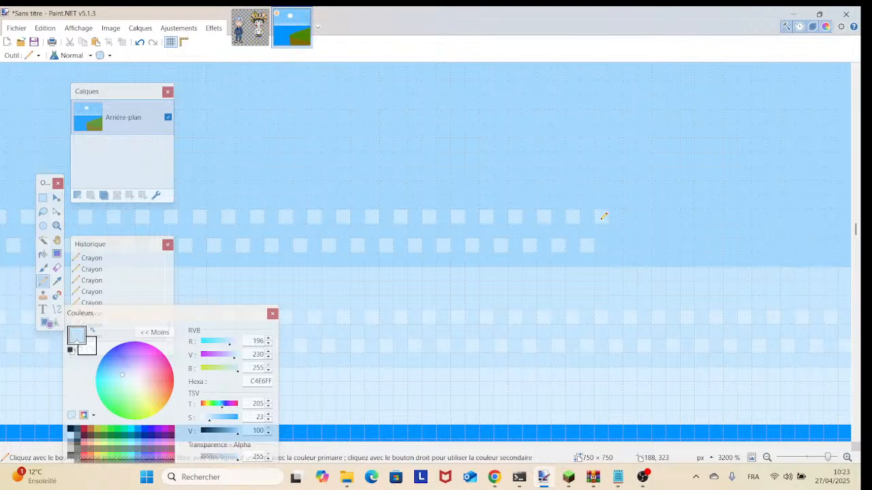
{"action": "left_click", "coordinate": [616, 243]}
{"action": "left_click", "coordinate": [630, 218]}
{"action": "left_click", "coordinate": [644, 243]}
{"action": "left_click", "coordinate": [659, 219]}
{"action": "left_click", "coordinate": [673, 244]}
{"action": "left_click", "coordinate": [687, 218]}
{"action": "left_click", "coordinate": [702, 243]}
{"action": "left_click", "coordinate": [715, 218]}
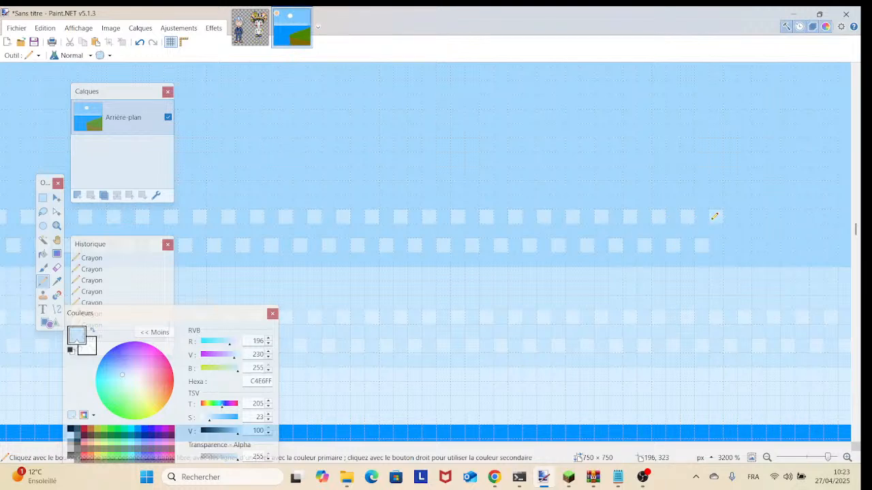
Step: Continue the C4E6FF dither on rows 323 and 325 from about x = 197 to 206
{"action": "left_click_drag", "start_coordinate": [713, 220], "coordinate": [426, 163]}
{"action": "left_click", "coordinate": [440, 188]}
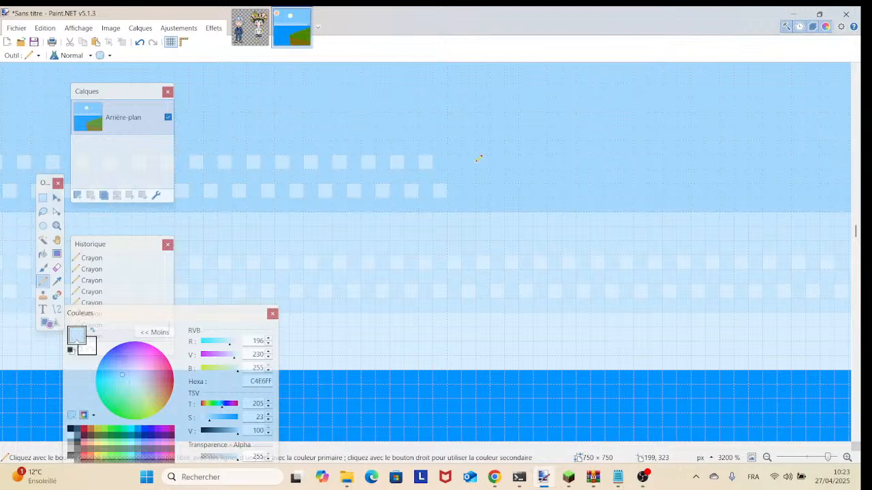
{"action": "left_click", "coordinate": [455, 162]}
{"action": "left_click", "coordinate": [469, 190]}
{"action": "left_click", "coordinate": [483, 162]}
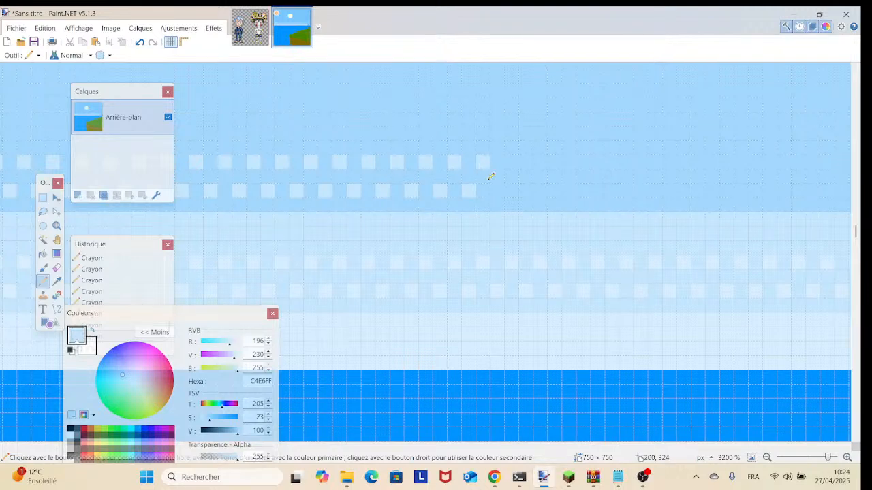
{"action": "left_click", "coordinate": [497, 190]}
{"action": "left_click", "coordinate": [511, 162]}
{"action": "left_click", "coordinate": [525, 190]}
{"action": "left_click", "coordinate": [540, 162]}
{"action": "left_click", "coordinate": [554, 190]}
{"action": "left_click", "coordinate": [569, 162]}
Step: Add staggered C4E6FF pixels on rows 323 and 325 from about x = 207 to 217
{"action": "left_click", "coordinate": [583, 190]}
{"action": "left_click", "coordinate": [598, 162]}
{"action": "left_click", "coordinate": [612, 190]}
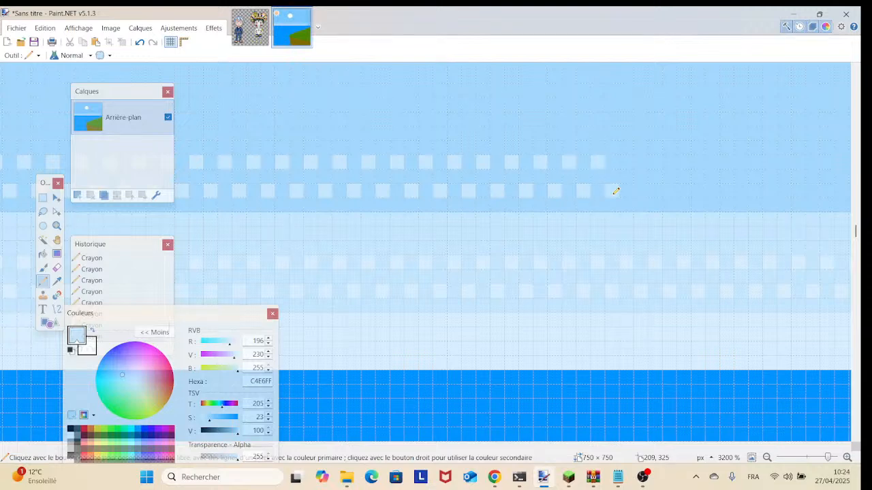
{"action": "left_click", "coordinate": [626, 162]}
{"action": "left_click", "coordinate": [640, 190]}
{"action": "left_click", "coordinate": [654, 162]}
{"action": "left_click", "coordinate": [669, 190]}
{"action": "left_click", "coordinate": [684, 162]}
{"action": "left_click", "coordinate": [698, 190]}
{"action": "left_click", "coordinate": [712, 162]}
{"action": "left_click", "coordinate": [726, 191]}
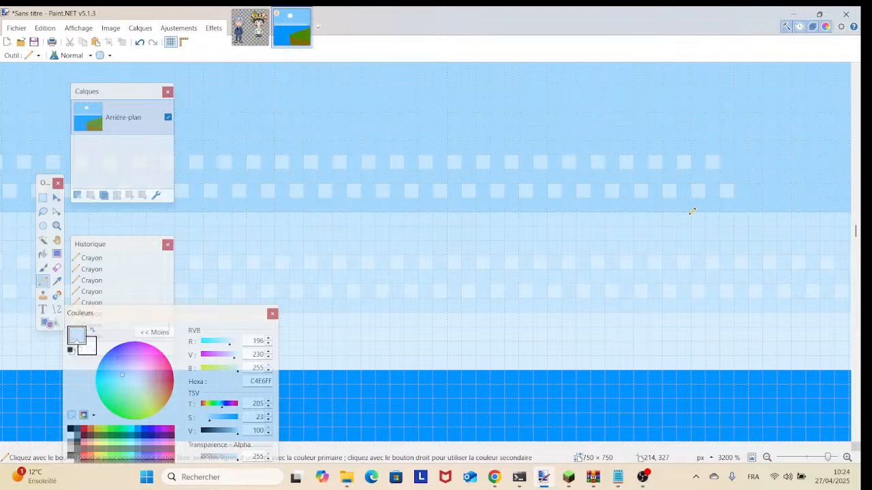
Step: Extend the staggered C4E6FF pixels on rows 323 and 325 from about x = 218 to 226
{"action": "left_click_drag", "start_coordinate": [691, 215], "coordinate": [405, 228]}
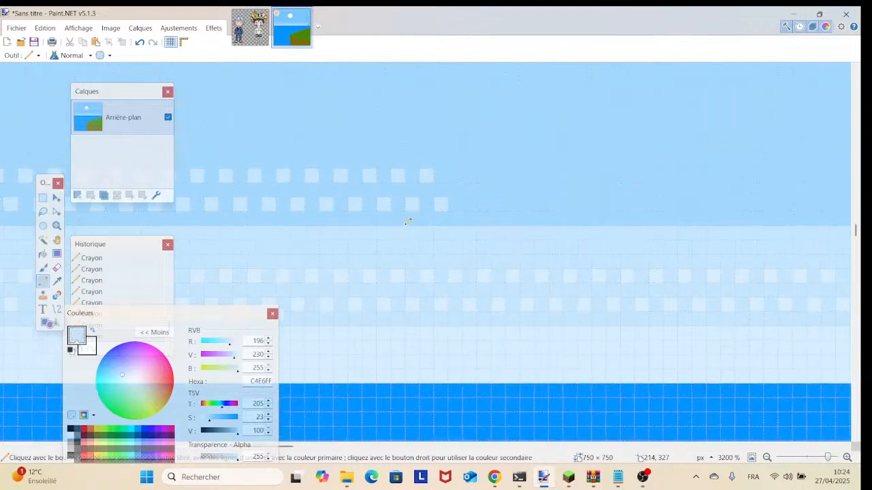
{"action": "left_click", "coordinate": [455, 176]}
{"action": "left_click", "coordinate": [469, 204]}
{"action": "left_click", "coordinate": [483, 175]}
{"action": "left_click", "coordinate": [498, 204]}
{"action": "left_click", "coordinate": [513, 176]}
{"action": "left_click", "coordinate": [527, 204]}
{"action": "left_click", "coordinate": [540, 176]}
{"action": "left_click", "coordinate": [555, 204]}
{"action": "left_click", "coordinate": [569, 175]}
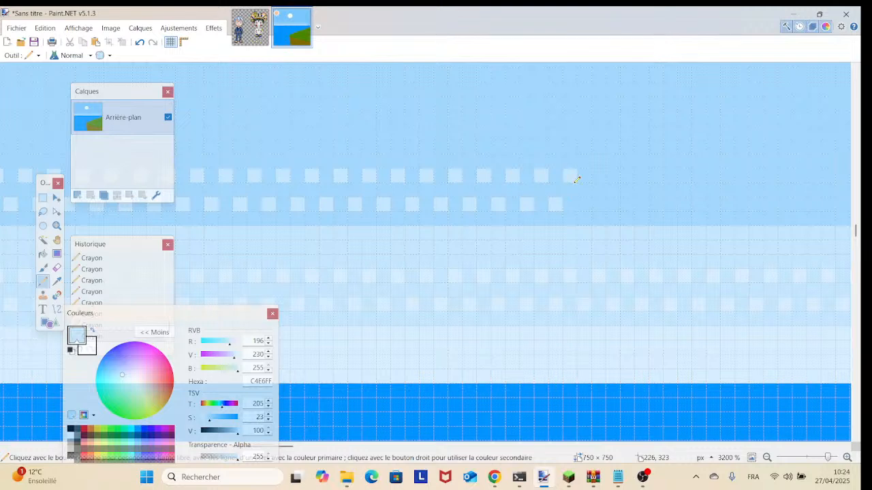
Step: Continue the alternating C4E6FF pixels on rows 323 and 325 from about x = 227 to 235
{"action": "left_click", "coordinate": [584, 204]}
{"action": "left_click", "coordinate": [598, 176]}
{"action": "left_click", "coordinate": [612, 204]}
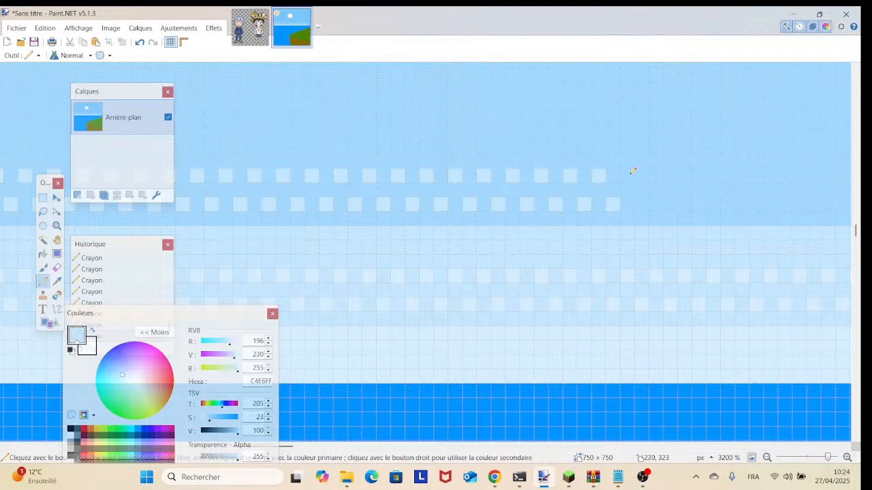
{"action": "left_click", "coordinate": [627, 176]}
{"action": "left_click", "coordinate": [641, 204]}
{"action": "left_click", "coordinate": [656, 175]}
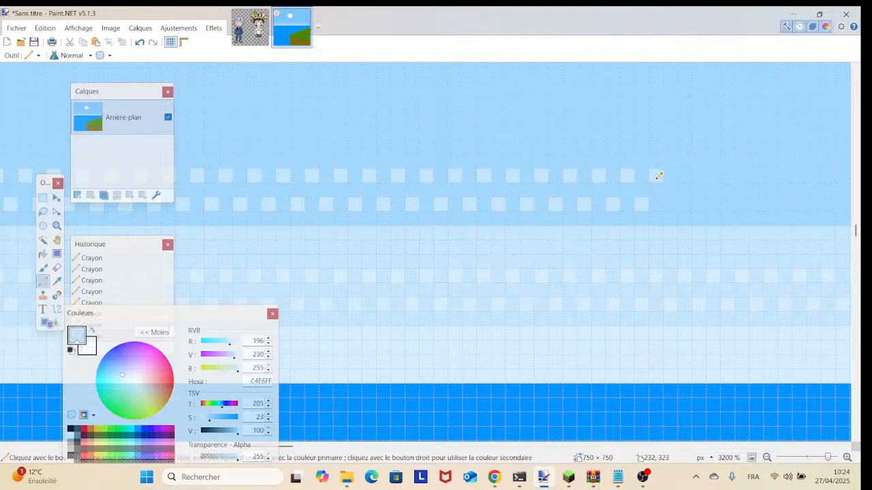
{"action": "left_click", "coordinate": [669, 205]}
{"action": "left_click", "coordinate": [683, 176]}
{"action": "left_click", "coordinate": [698, 204]}
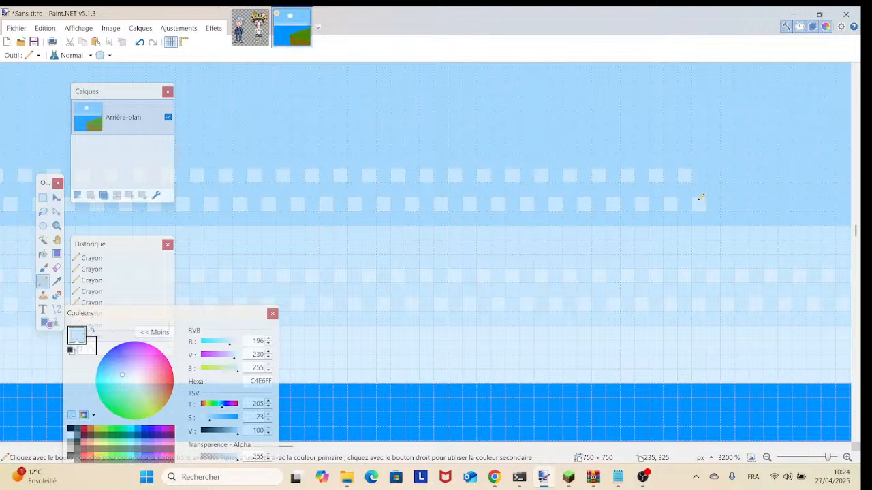
Step: Continue the staggered C4E6FF pixels on rows 323 and 325 from about x = 236 to 246
{"action": "left_click", "coordinate": [712, 176]}
{"action": "scroll", "coordinate": [469, 183], "scroll_direction": "right", "scroll_amount": 5}
{"action": "left_click", "coordinate": [417, 207]}
{"action": "left_click", "coordinate": [431, 178]}
{"action": "left_click", "coordinate": [446, 208]}
{"action": "left_click", "coordinate": [461, 178]}
{"action": "left_click", "coordinate": [475, 208]}
{"action": "left_click", "coordinate": [489, 179]}
{"action": "left_click", "coordinate": [504, 208]}
{"action": "left_click", "coordinate": [518, 179]}
{"action": "left_click", "coordinate": [532, 208]}
{"action": "left_click", "coordinate": [546, 179]}
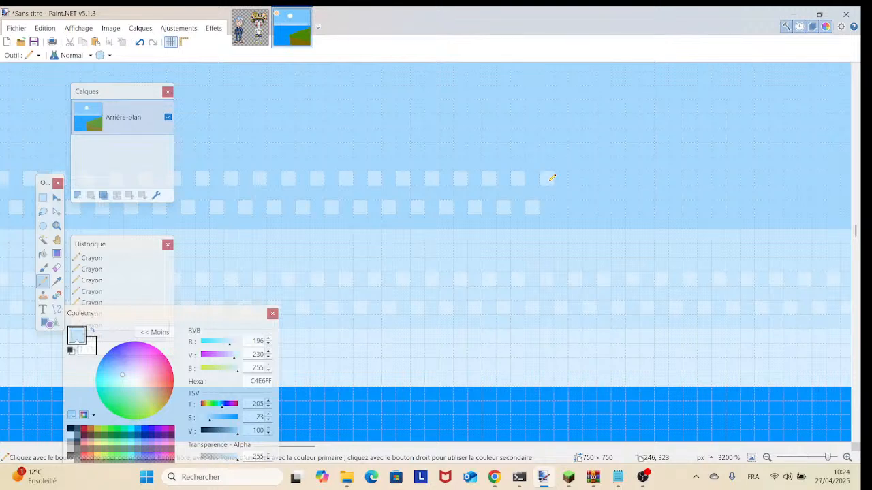
Step: Extend the alternating C4E6FF dither on rows 323 and 325 from about x = 247 to 257
{"action": "left_click", "coordinate": [561, 208]}
{"action": "left_click", "coordinate": [575, 179]}
{"action": "left_click", "coordinate": [590, 207]}
{"action": "left_click", "coordinate": [603, 179]}
{"action": "left_click", "coordinate": [618, 208]}
{"action": "left_click", "coordinate": [632, 178]}
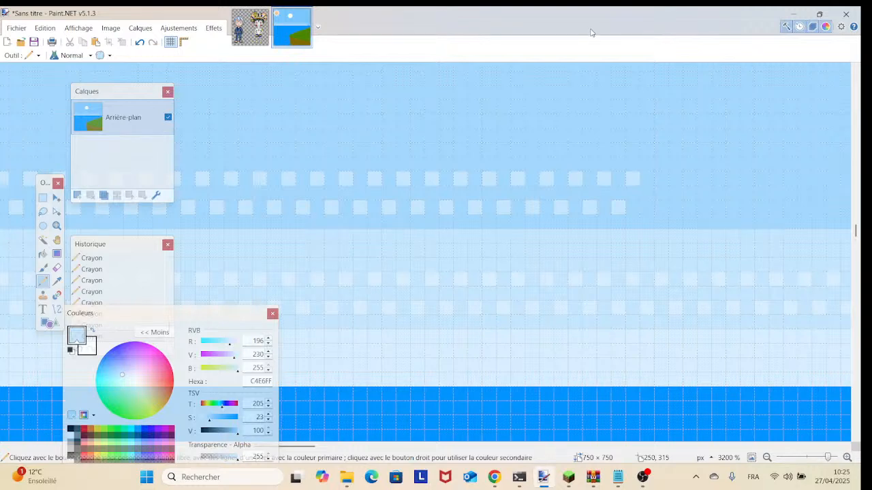
{"action": "left_click", "coordinate": [648, 206]}
{"action": "left_click", "coordinate": [662, 178]}
{"action": "left_click", "coordinate": [676, 207]}
{"action": "left_click", "coordinate": [690, 178]}
{"action": "left_click", "coordinate": [704, 207]}
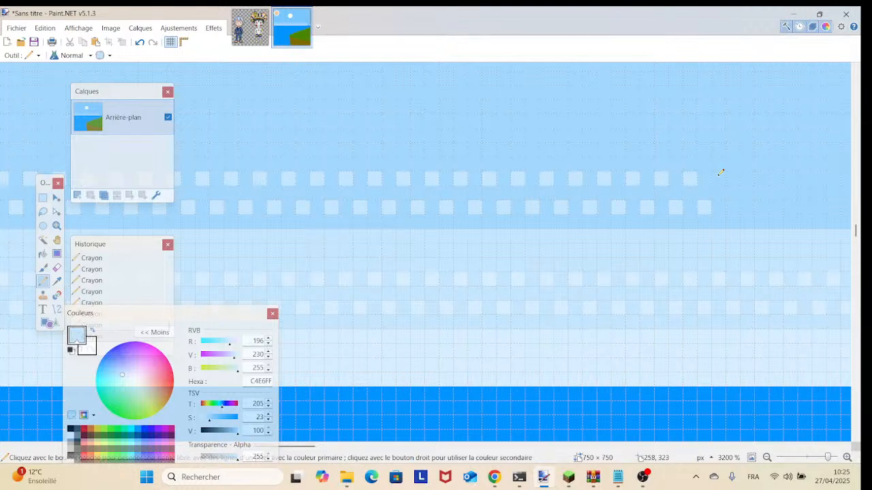
Step: Add staggered C4E6FF pixels on rows 323 and 325 from about x = 258 to 265
{"action": "left_click_drag", "start_coordinate": [720, 181], "coordinate": [555, 201]}
{"action": "left_click", "coordinate": [566, 225]}
{"action": "left_click", "coordinate": [581, 198]}
{"action": "left_click", "coordinate": [596, 225]}
{"action": "left_click", "coordinate": [610, 197]}
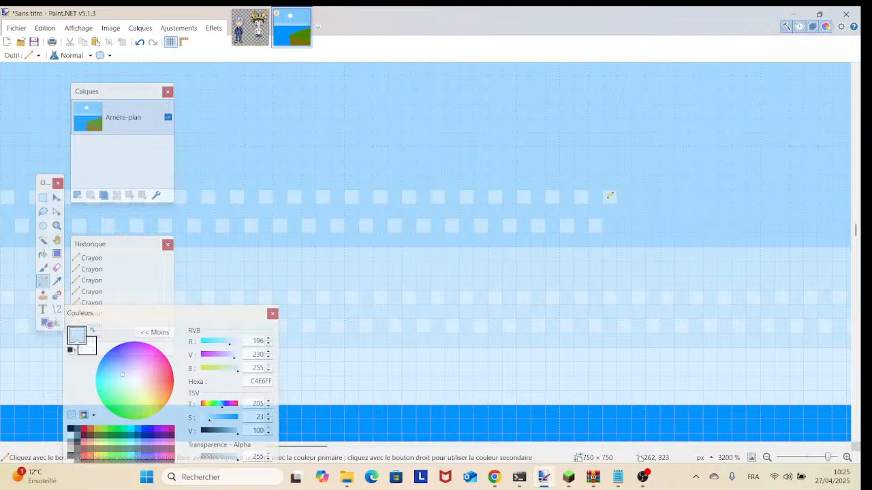
{"action": "left_click", "coordinate": [638, 197]}
{"action": "left_click", "coordinate": [652, 225]}
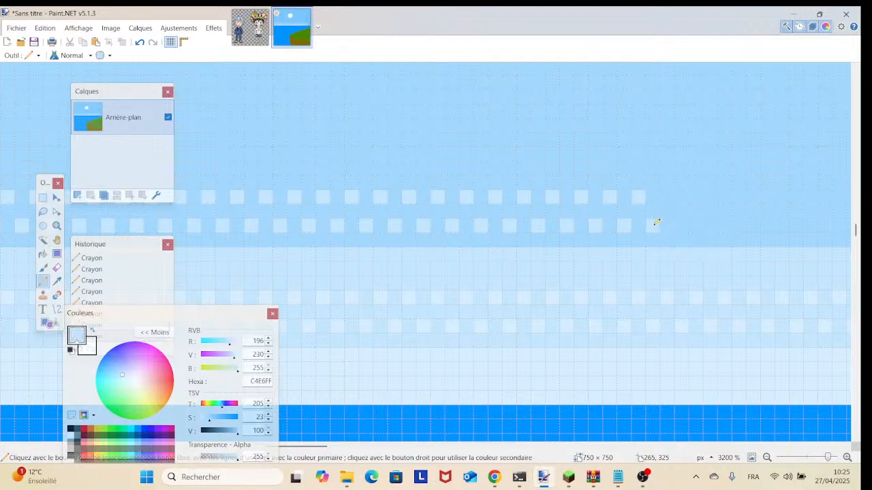
Step: Continue the C4E6FF dither on rows 323 and 325 from about x = 266 to 273
{"action": "left_click", "coordinate": [667, 197]}
{"action": "left_click", "coordinate": [681, 226]}
{"action": "left_click", "coordinate": [696, 197]}
{"action": "left_click", "coordinate": [709, 226]}
{"action": "left_click", "coordinate": [724, 198]}
{"action": "left_click", "coordinate": [738, 225]}
{"action": "left_click", "coordinate": [752, 198]}
{"action": "left_click", "coordinate": [766, 226]}
Step: Pencil alternating C4E6FF pixels on rows 323 and 325 from about x = 274 to 279
{"action": "left_click", "coordinate": [782, 197]}
{"action": "left_click", "coordinate": [796, 225]}
{"action": "left_click", "coordinate": [810, 198]}
{"action": "left_click", "coordinate": [824, 226]}
{"action": "left_click", "coordinate": [839, 198]}
{"action": "left_click", "coordinate": [850, 227]}
Step: Extend the staggered C4E6FF pixels on rows 323 and 325 from about x = 280 to 290
{"action": "left_click_drag", "start_coordinate": [843, 226], "coordinate": [247, 223]}
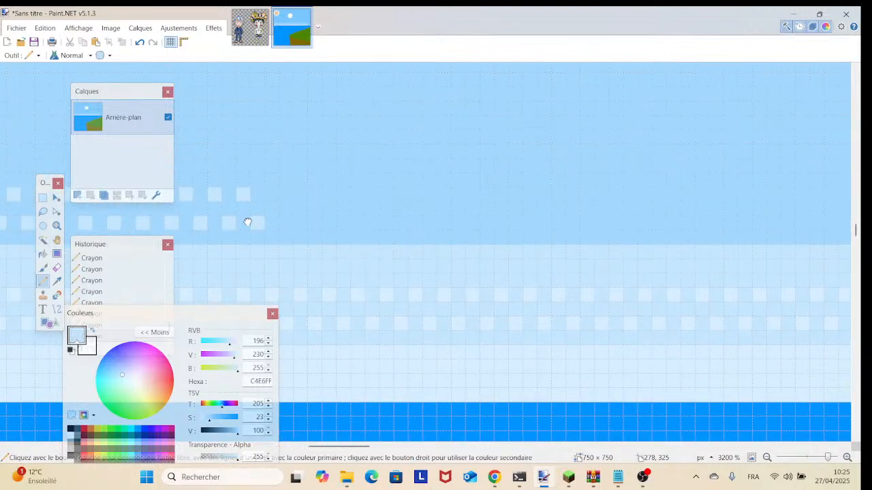
{"action": "left_click", "coordinate": [272, 196]}
{"action": "left_click", "coordinate": [285, 224]}
{"action": "left_click", "coordinate": [300, 196]}
{"action": "left_click", "coordinate": [314, 224]}
{"action": "left_click", "coordinate": [329, 195]}
{"action": "left_click", "coordinate": [343, 224]}
{"action": "left_click", "coordinate": [358, 195]}
{"action": "left_click", "coordinate": [372, 222]}
{"action": "left_click", "coordinate": [387, 195]}
{"action": "left_click", "coordinate": [400, 224]}
{"action": "left_click", "coordinate": [415, 195]}
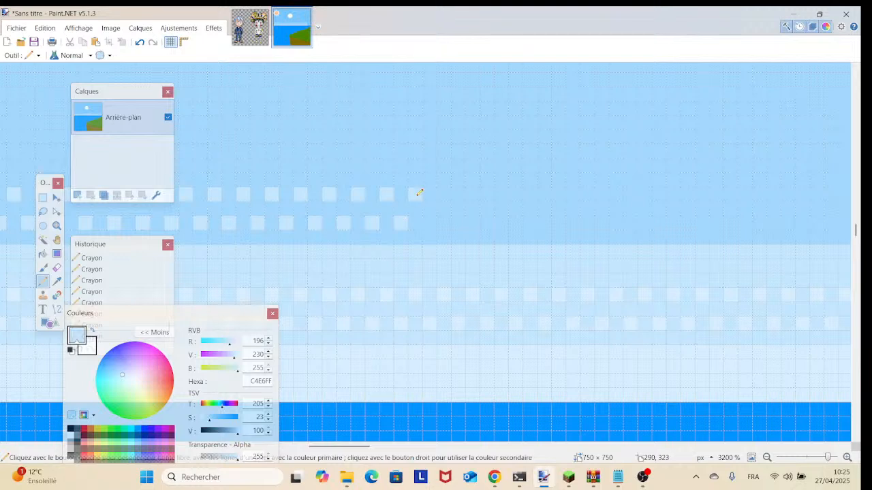
Step: Continue the alternating C4E6FF pixels on rows 323 and 325 from about x = 291 to 300
{"action": "left_click", "coordinate": [429, 223]}
{"action": "left_click", "coordinate": [444, 195]}
{"action": "left_click", "coordinate": [458, 224]}
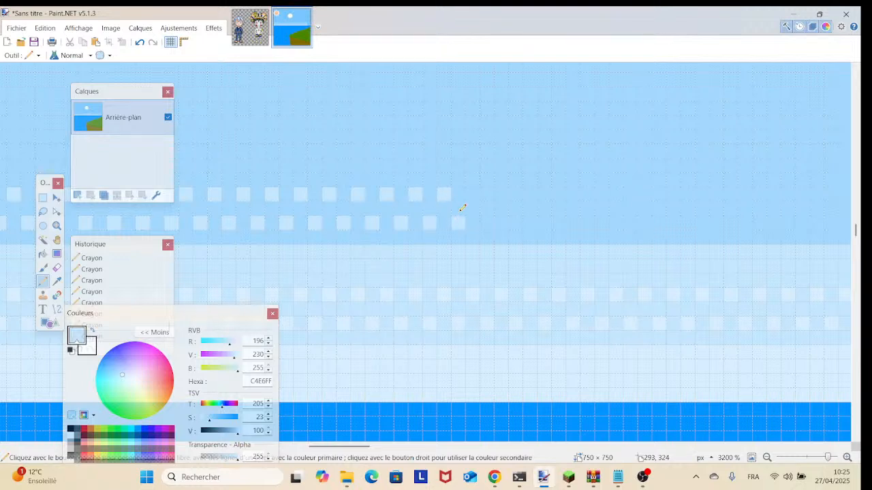
{"action": "left_click", "coordinate": [472, 195]}
{"action": "left_click", "coordinate": [486, 223]}
{"action": "left_click", "coordinate": [501, 195]}
{"action": "left_click", "coordinate": [518, 223]}
{"action": "left_click", "coordinate": [530, 195]}
{"action": "left_click", "coordinate": [544, 223]}
{"action": "left_click", "coordinate": [557, 195]}
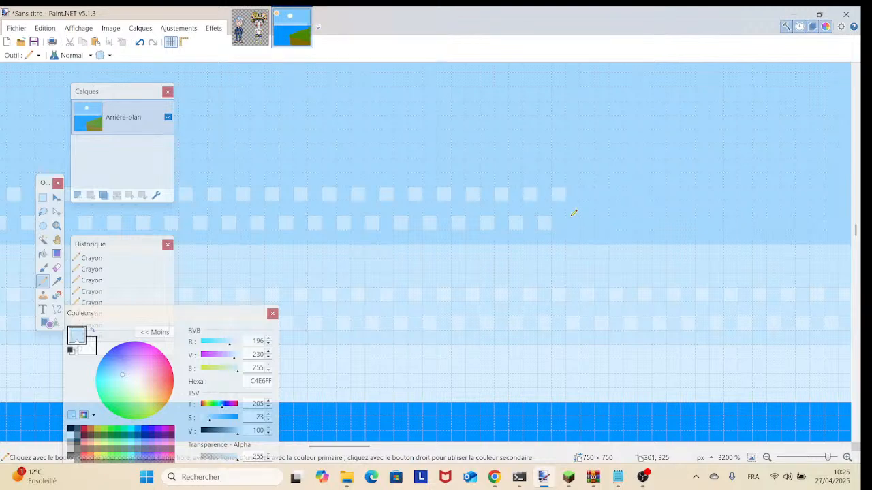
Step: Add staggered C4E6FF pixels on rows 323 and 325 from about x = 301 to 310
{"action": "left_click", "coordinate": [573, 223]}
{"action": "left_click", "coordinate": [587, 195]}
{"action": "left_click", "coordinate": [602, 223]}
{"action": "left_click", "coordinate": [615, 195]}
{"action": "left_click", "coordinate": [630, 223]}
{"action": "left_click", "coordinate": [644, 194]}
{"action": "left_click", "coordinate": [659, 223]}
{"action": "left_click", "coordinate": [673, 195]}
{"action": "left_click", "coordinate": [687, 223]}
{"action": "left_click", "coordinate": [703, 194]}
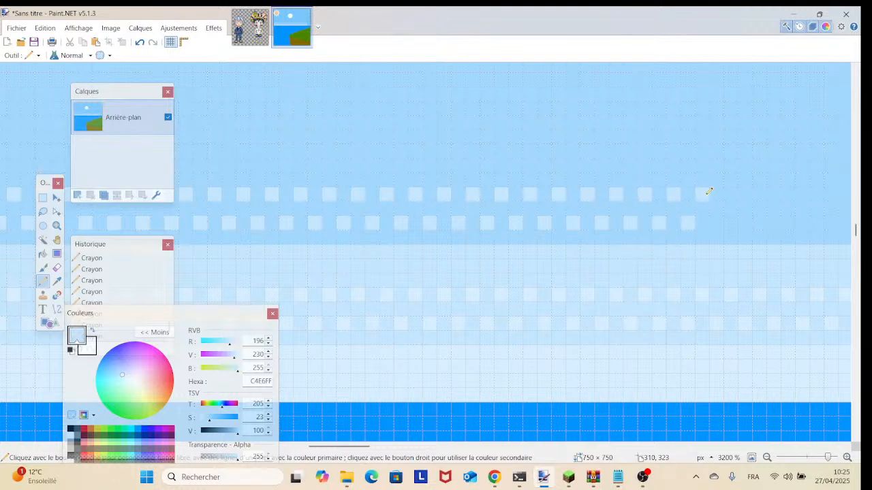
Step: Extend the C4E6FF dither on rows 323 and 325 from about x = 311 to 320
{"action": "left_click", "coordinate": [715, 223]}
{"action": "left_click", "coordinate": [730, 195]}
{"action": "left_click", "coordinate": [744, 223]}
{"action": "left_click", "coordinate": [759, 195]}
{"action": "left_click", "coordinate": [773, 223]}
{"action": "left_click", "coordinate": [788, 195]}
{"action": "left_click", "coordinate": [802, 223]}
{"action": "left_click", "coordinate": [816, 195]}
{"action": "left_click", "coordinate": [830, 223]}
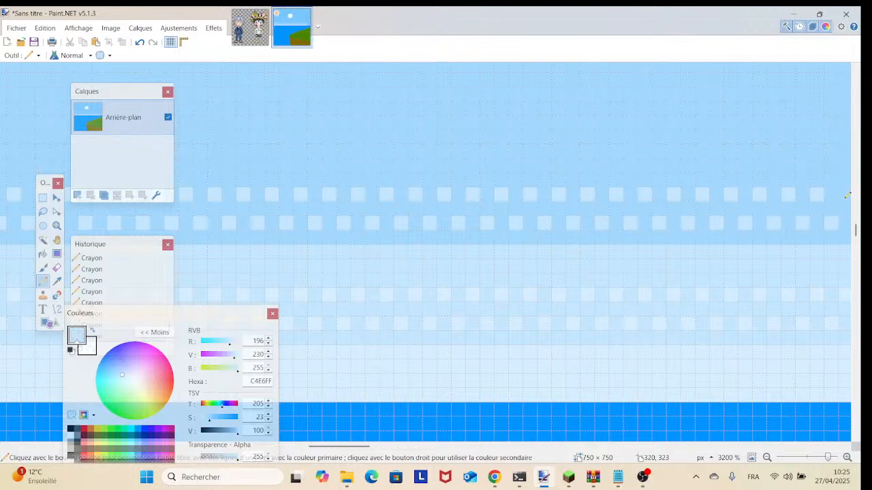
{"action": "left_click", "coordinate": [844, 195]}
Step: Continue the staggered C4E6FF pixels on rows 323 and 325 from about x = 321 to 331
{"action": "scroll", "coordinate": [668, 220], "scroll_direction": "right", "scroll_amount": 10}
{"action": "left_click", "coordinate": [418, 227]}
{"action": "left_click", "coordinate": [432, 199]}
{"action": "left_click", "coordinate": [446, 227]}
{"action": "left_click", "coordinate": [460, 199]}
{"action": "left_click", "coordinate": [475, 227]}
{"action": "left_click", "coordinate": [489, 198]}
{"action": "left_click", "coordinate": [503, 227]}
{"action": "left_click", "coordinate": [518, 198]}
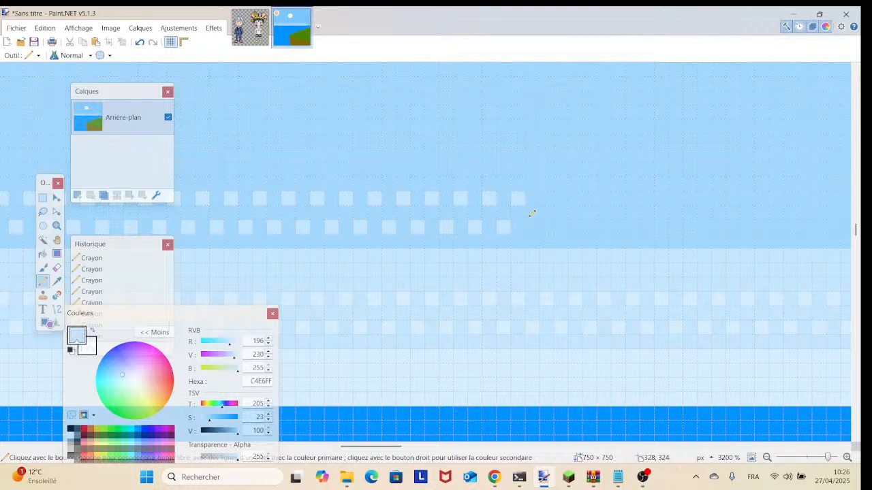
{"action": "left_click", "coordinate": [532, 227]}
{"action": "left_click", "coordinate": [546, 198]}
{"action": "left_click", "coordinate": [561, 227]}
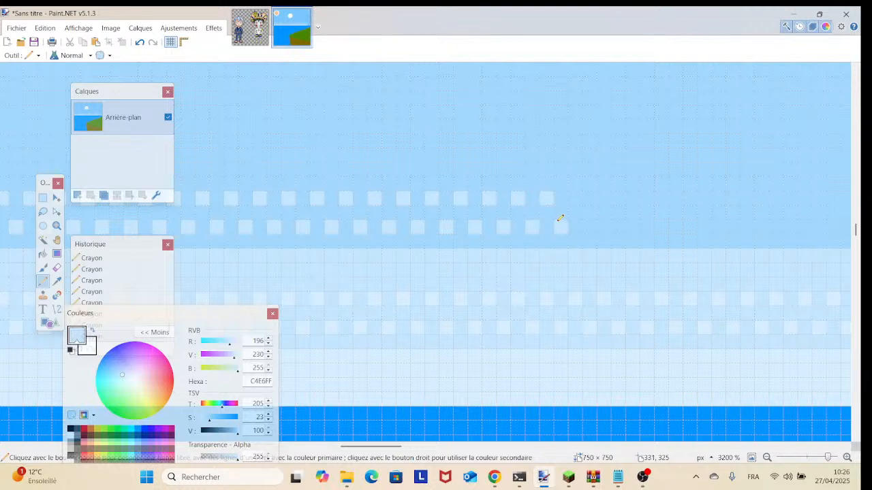
Step: Pencil alternating C4E6FF pixels on rows 323 and 325 from about x = 332 to 340
{"action": "left_click", "coordinate": [575, 198]}
{"action": "left_click", "coordinate": [589, 227]}
{"action": "left_click", "coordinate": [604, 198]}
{"action": "left_click", "coordinate": [618, 226]}
{"action": "left_click", "coordinate": [632, 198]}
{"action": "left_click", "coordinate": [647, 227]}
{"action": "left_click", "coordinate": [661, 198]}
{"action": "left_click", "coordinate": [675, 226]}
{"action": "left_click", "coordinate": [690, 198]}
Step: Continue the C4E6FF dither on rows 323 and 325 from about x = 341 to 345, undoing the misplaced pixel beside x = 345
{"action": "left_click", "coordinate": [704, 227]}
{"action": "left_click", "coordinate": [718, 198]}
{"action": "left_click", "coordinate": [733, 227]}
{"action": "left_click", "coordinate": [747, 198]}
{"action": "left_click", "coordinate": [762, 227]}
{"action": "left_click", "coordinate": [776, 227]}
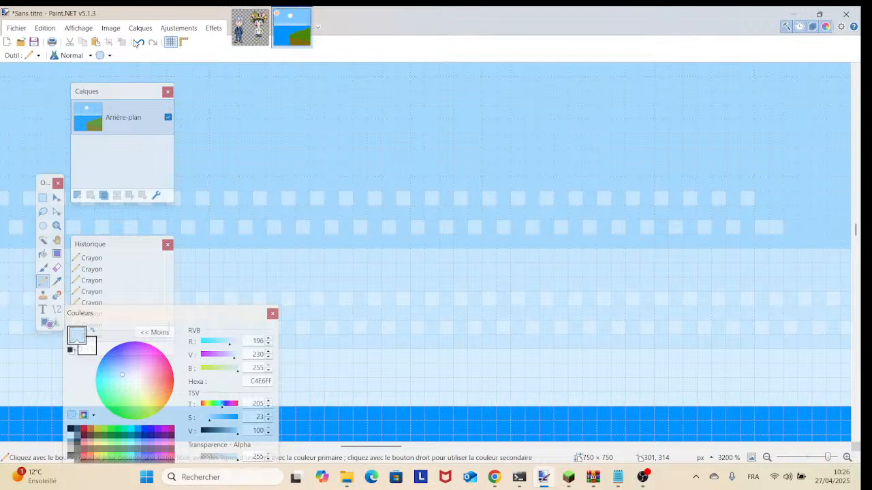
{"action": "double_click", "coordinate": [137, 43]}
{"action": "left_click", "coordinate": [761, 227]}
Step: Add staggered C4E6FF pixels on rows 323 and 325 from about x = 346 to 351, undoing the stray one on row 324
{"action": "left_click", "coordinate": [776, 199]}
{"action": "left_click", "coordinate": [790, 227]}
{"action": "left_click", "coordinate": [804, 198]}
{"action": "left_click", "coordinate": [819, 227]}
{"action": "left_click", "coordinate": [833, 198]}
{"action": "left_click", "coordinate": [847, 213]}
{"action": "left_click", "coordinate": [139, 42]}
{"action": "left_click", "coordinate": [848, 226]}
Step: Extend the alternating C4E6FF pixels on rows 323 and 325 from about x = 352 to 360
{"action": "left_click_drag", "start_coordinate": [744, 212], "coordinate": [93, 235]}
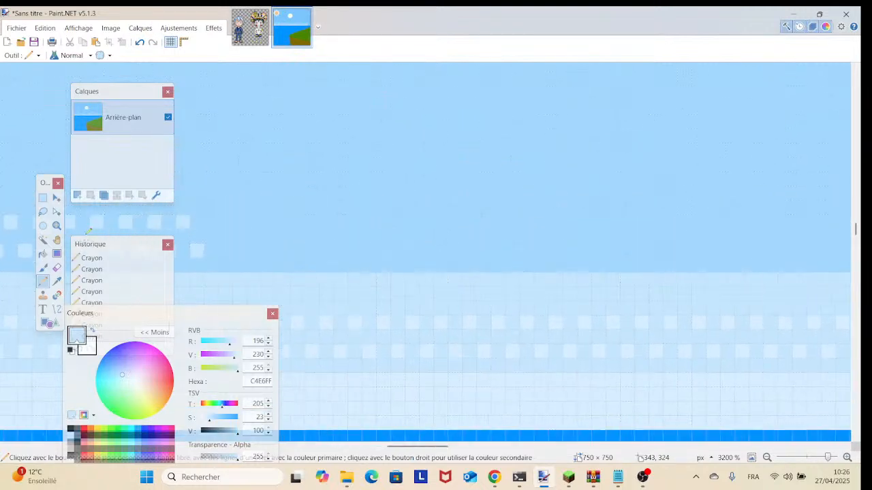
{"action": "left_click", "coordinate": [210, 222]}
{"action": "left_click", "coordinate": [227, 249]}
{"action": "left_click", "coordinate": [241, 223]}
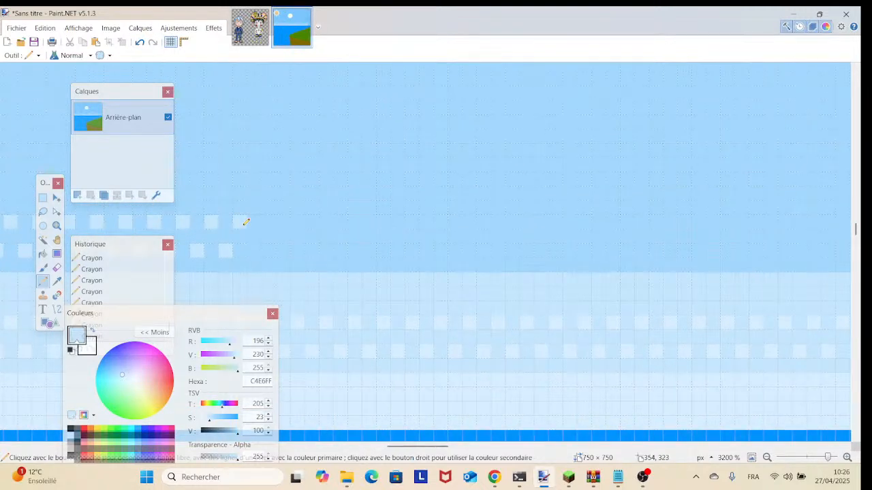
{"action": "left_click", "coordinate": [254, 250]}
{"action": "left_click", "coordinate": [269, 222]}
{"action": "left_click", "coordinate": [283, 250]}
{"action": "left_click", "coordinate": [298, 222]}
{"action": "left_click", "coordinate": [311, 250]}
{"action": "left_click", "coordinate": [326, 221]}
Step: Continue the staggered C4E6FF dither on rows 323 and 325 from about x = 361 to 369
{"action": "left_click", "coordinate": [340, 249]}
{"action": "left_click", "coordinate": [354, 222]}
{"action": "left_click", "coordinate": [369, 250]}
{"action": "left_click", "coordinate": [382, 222]}
{"action": "left_click", "coordinate": [397, 250]}
{"action": "left_click", "coordinate": [412, 222]}
{"action": "left_click", "coordinate": [426, 249]}
{"action": "left_click", "coordinate": [440, 222]}
{"action": "left_click", "coordinate": [454, 250]}
Step: Add alternating C4E6FF pixels on rows 323 and 325 from about x = 370 to 377, undoing the misplaced one at x = 373 on row 323
{"action": "left_click", "coordinate": [469, 222]}
{"action": "left_click", "coordinate": [483, 250]}
{"action": "left_click", "coordinate": [497, 222]}
{"action": "left_click", "coordinate": [511, 250]}
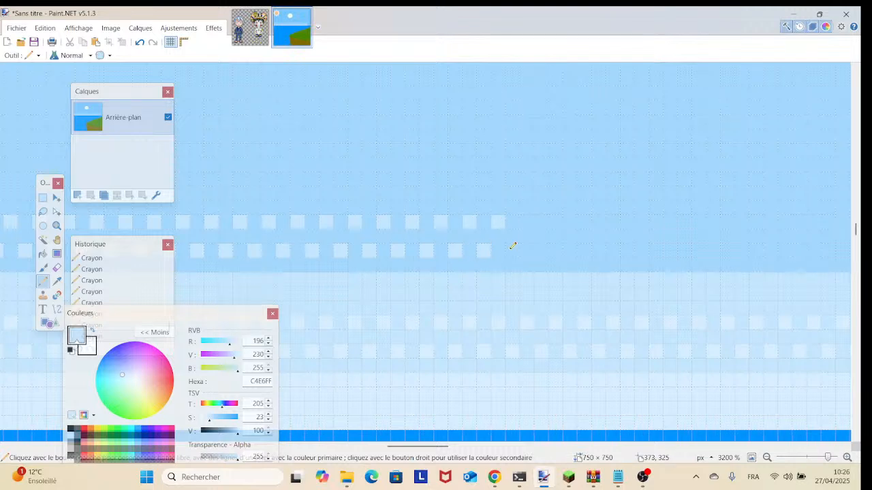
{"action": "left_click", "coordinate": [512, 222]}
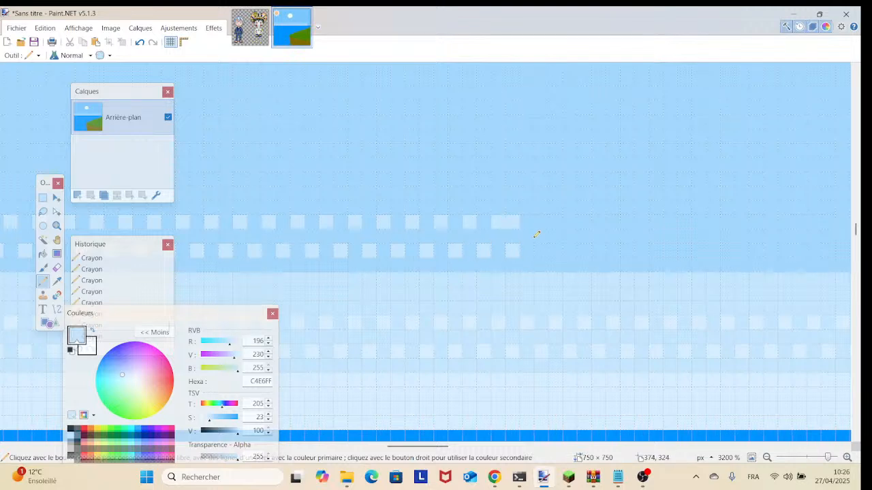
{"action": "left_click", "coordinate": [140, 42]}
{"action": "left_click", "coordinate": [527, 222]}
{"action": "left_click", "coordinate": [541, 250]}
{"action": "left_click", "coordinate": [570, 251]}
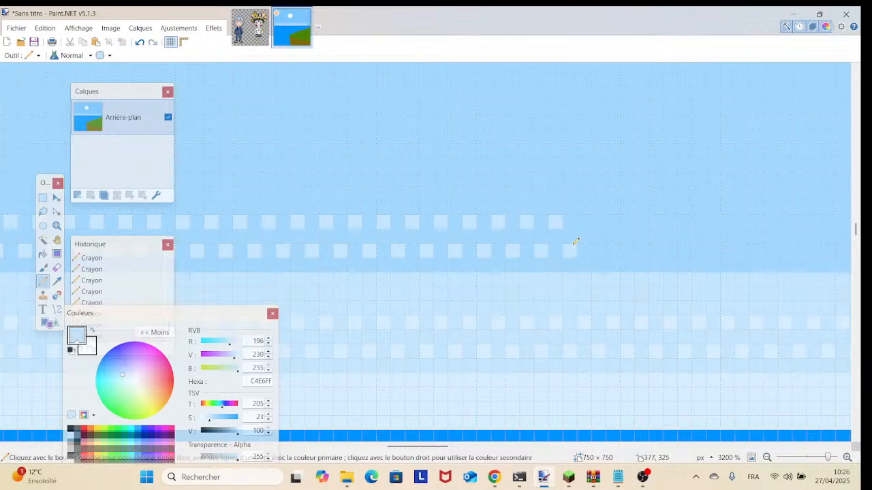
Step: Extend the staggered C4E6FF pixels on rows 323 and 325 from about x = 378 to 386
{"action": "left_click", "coordinate": [584, 222]}
{"action": "left_click", "coordinate": [598, 251]}
{"action": "left_click", "coordinate": [612, 222]}
{"action": "left_click", "coordinate": [627, 250]}
{"action": "left_click", "coordinate": [641, 222]}
{"action": "left_click", "coordinate": [655, 251]}
{"action": "left_click", "coordinate": [670, 222]}
{"action": "left_click", "coordinate": [683, 251]}
{"action": "left_click", "coordinate": [698, 222]}
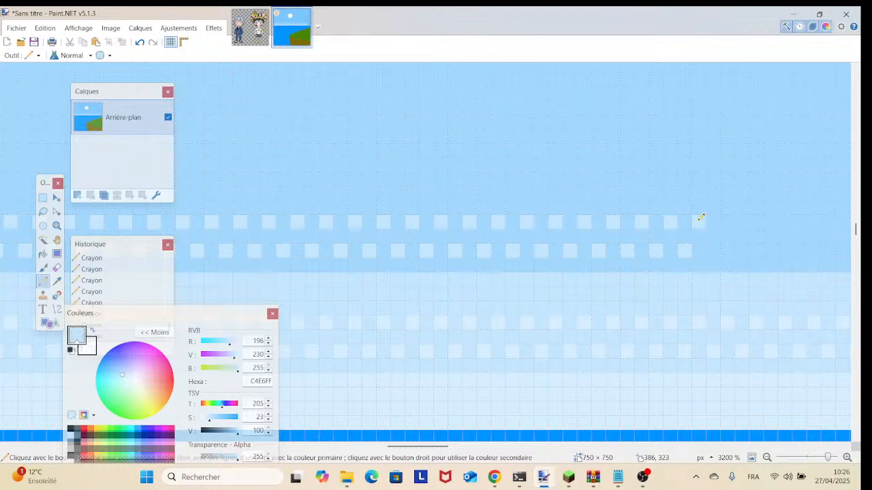
Step: Extend the staggered C4E6FF pixels on rows 323 and 325 from about x = 387 to 396
{"action": "left_click", "coordinate": [712, 251]}
{"action": "left_click", "coordinate": [727, 223]}
{"action": "left_click", "coordinate": [741, 250]}
{"action": "left_click", "coordinate": [756, 222]}
{"action": "left_click", "coordinate": [769, 251]}
{"action": "left_click", "coordinate": [784, 222]}
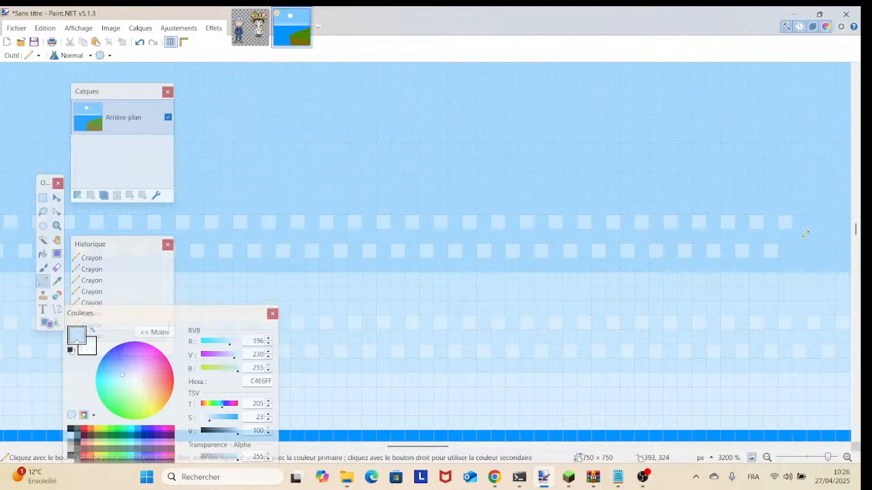
{"action": "left_click", "coordinate": [798, 250]}
{"action": "left_click", "coordinate": [812, 222]}
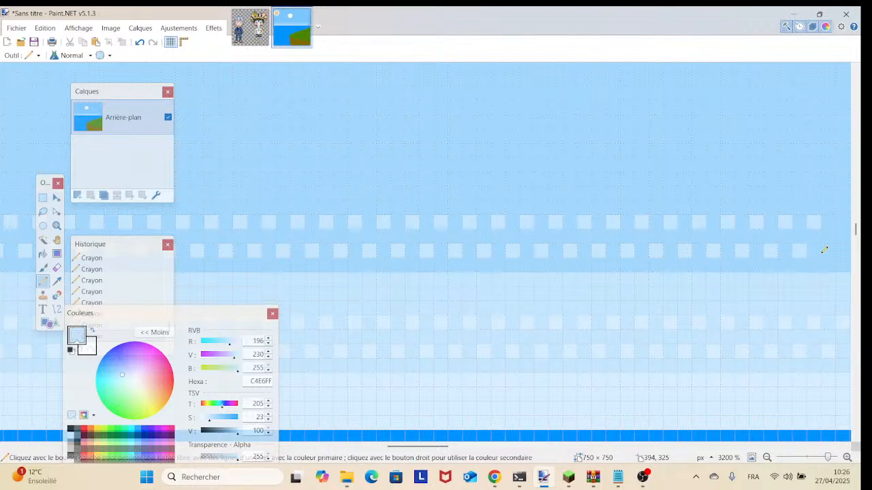
{"action": "left_click", "coordinate": [826, 251]}
{"action": "left_click", "coordinate": [841, 224]}
Step: Continue the alternating C4E6FF dither on rows 323 and 325 from about x = 397 to 406
{"action": "mouse_move", "coordinate": [838, 227]}
{"action": "left_mouse_down"}
{"action": "mouse_move", "coordinate": [585, 212]}
{"action": "mouse_move", "coordinate": [554, 238]}
{"action": "mouse_move", "coordinate": [483, 225]}
{"action": "left_mouse_up"}
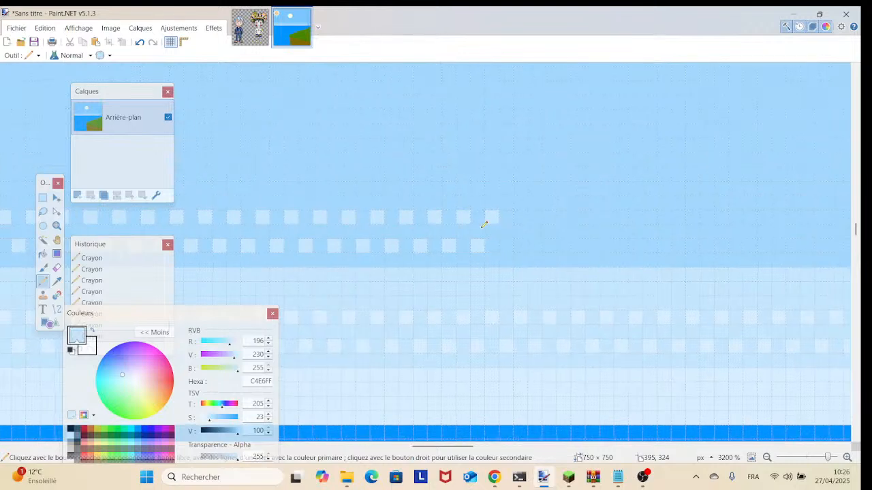
{"action": "left_click", "coordinate": [505, 245]}
{"action": "left_click", "coordinate": [520, 218]}
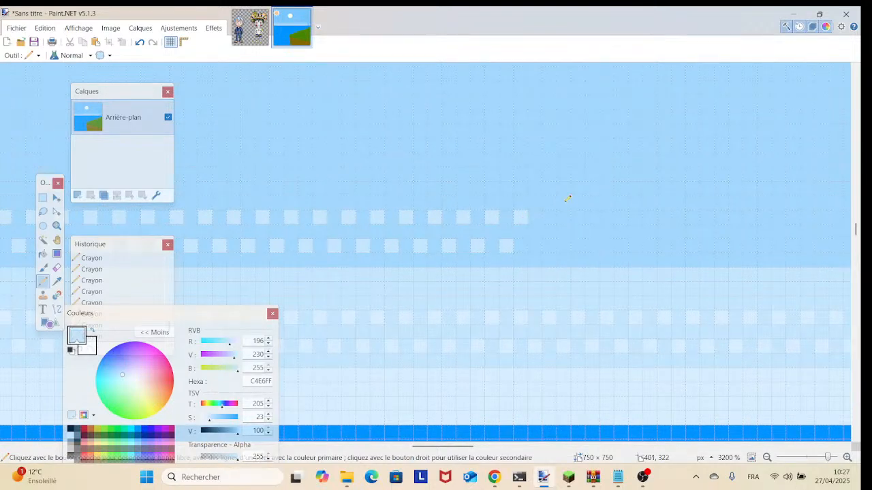
{"action": "left_click", "coordinate": [535, 246]}
{"action": "left_click", "coordinate": [548, 217]}
{"action": "left_click", "coordinate": [563, 246]}
{"action": "left_click", "coordinate": [578, 217]}
{"action": "left_click", "coordinate": [592, 246]}
{"action": "left_click", "coordinate": [606, 217]}
{"action": "left_click", "coordinate": [621, 246]}
{"action": "left_click", "coordinate": [634, 217]}
Step: Add staggered C4E6FF pixels on rows 323 and 325 from about x = 407 to 413
{"action": "left_click", "coordinate": [649, 246]}
{"action": "left_click", "coordinate": [664, 217]}
{"action": "left_click", "coordinate": [678, 246]}
{"action": "left_click", "coordinate": [692, 218]}
{"action": "left_click", "coordinate": [707, 246]}
{"action": "left_click", "coordinate": [720, 217]}
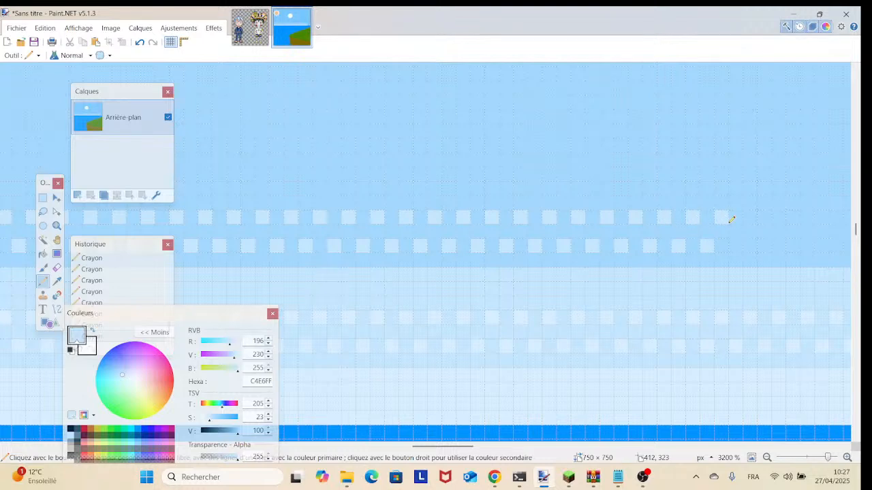
{"action": "left_click", "coordinate": [736, 245]}
Step: Extend the alternating C4E6FF pixels on rows 323 and 325 from about x = 414 to 421
{"action": "left_click", "coordinate": [749, 217]}
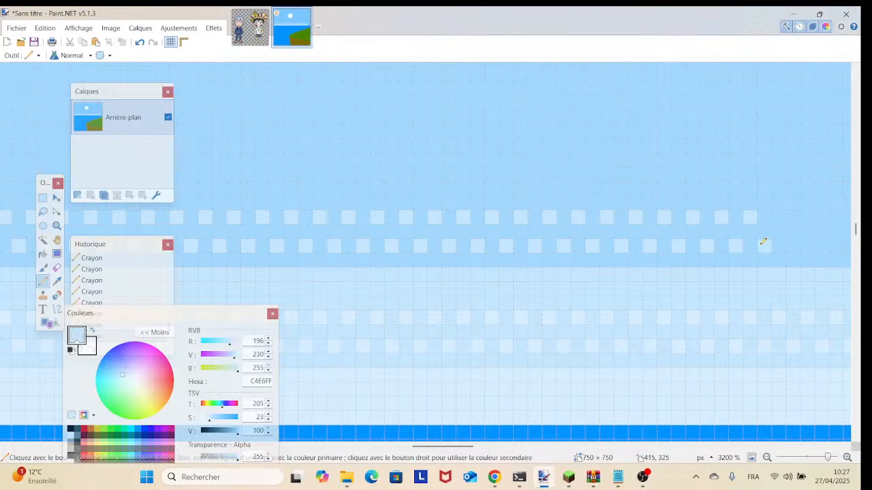
{"action": "left_click", "coordinate": [778, 217]}
{"action": "left_click", "coordinate": [793, 246]}
{"action": "left_click", "coordinate": [807, 217]}
{"action": "left_click", "coordinate": [820, 242]}
{"action": "left_click", "coordinate": [837, 218]}
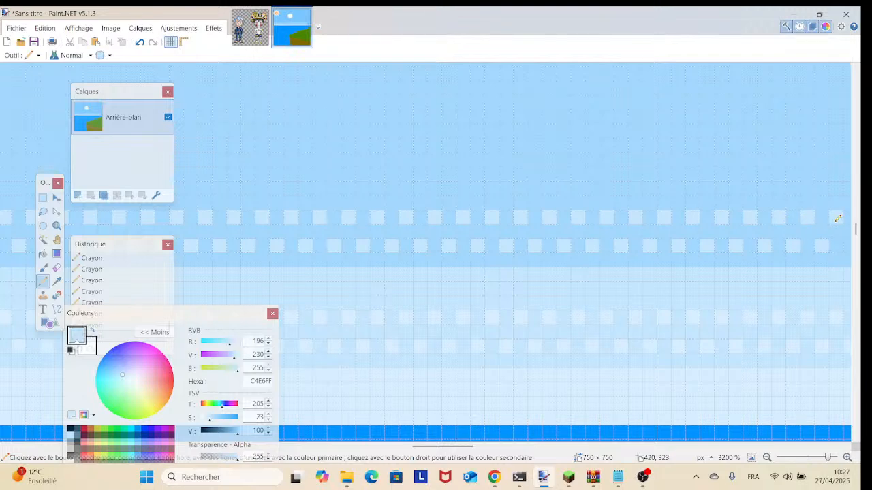
{"action": "left_click", "coordinate": [847, 243]}
Step: Continue the C4E6FF dither on rows 323 and 325 from about x = 422 to 427, undoing the misplaced pixel on row 324
{"action": "left_click_drag", "start_coordinate": [844, 242], "coordinate": [349, 239]}
{"action": "left_click_drag", "start_coordinate": [390, 213], "coordinate": [352, 216]}
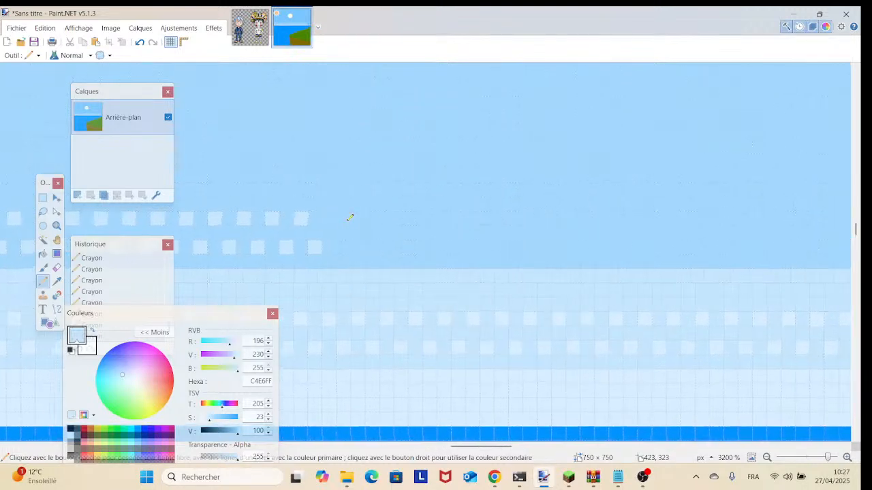
{"action": "left_click", "coordinate": [331, 220]}
{"action": "left_click", "coordinate": [346, 243]}
{"action": "left_click", "coordinate": [359, 219]}
{"action": "left_click", "coordinate": [374, 248]}
{"action": "left_click", "coordinate": [387, 219]}
{"action": "left_click", "coordinate": [402, 233]}
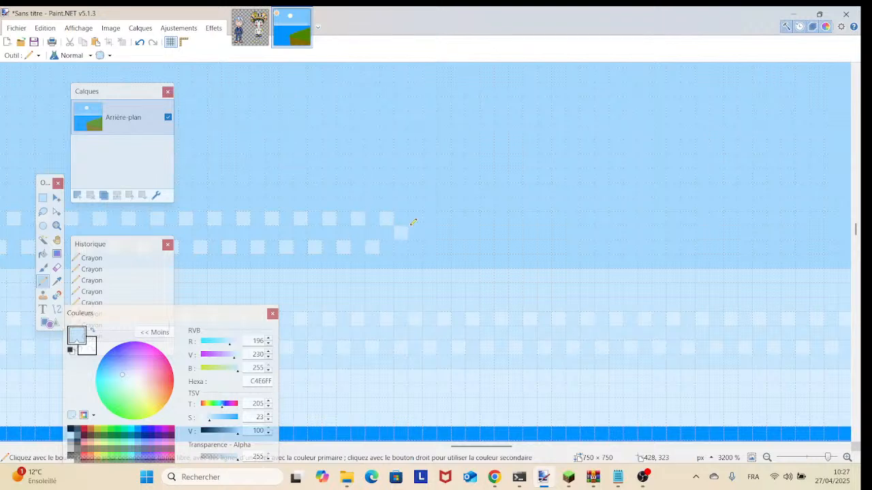
{"action": "key", "text": "ctrl+z"}
{"action": "left_click", "coordinate": [400, 246]}
Step: Add staggered C4E6FF pixels on rows 323 and 325 from about x = 428 to 435, undoing the misplaced one at x = 435 on row 323
{"action": "left_click", "coordinate": [415, 218]}
{"action": "left_click", "coordinate": [429, 246]}
{"action": "left_click", "coordinate": [444, 218]}
{"action": "left_click", "coordinate": [459, 248]}
{"action": "left_click", "coordinate": [473, 219]}
{"action": "left_click", "coordinate": [487, 247]}
{"action": "left_click", "coordinate": [501, 218]}
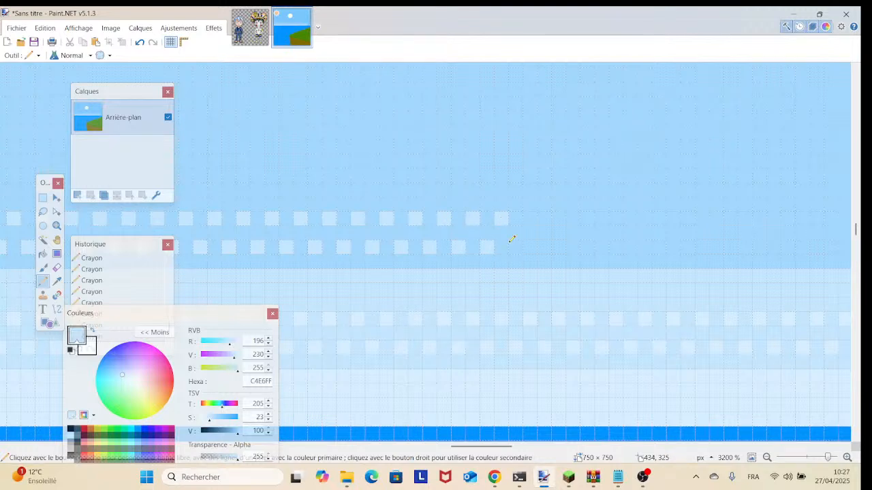
{"action": "left_click", "coordinate": [516, 247]}
{"action": "left_click", "coordinate": [516, 218]}
{"action": "left_click", "coordinate": [139, 42]}
Step: Extend the staggered C4E6FF dither on rows 323 and 325 from about x = 436 to 446
{"action": "left_click", "coordinate": [530, 218]}
{"action": "left_click", "coordinate": [544, 246]}
{"action": "left_click", "coordinate": [558, 217]}
{"action": "left_click", "coordinate": [573, 247]}
{"action": "left_click", "coordinate": [587, 218]}
{"action": "left_click", "coordinate": [601, 246]}
{"action": "left_click", "coordinate": [616, 218]}
{"action": "left_click", "coordinate": [630, 247]}
{"action": "left_click", "coordinate": [644, 217]}
{"action": "left_click", "coordinate": [659, 247]}
{"action": "left_click", "coordinate": [672, 218]}
Step: Continue the alternating C4E6FF pixels on rows 323 and 325 from about x = 447 to 457
{"action": "left_click", "coordinate": [687, 247]}
{"action": "left_click", "coordinate": [701, 218]}
{"action": "left_click", "coordinate": [715, 247]}
{"action": "left_click", "coordinate": [730, 218]}
{"action": "left_click", "coordinate": [744, 246]}
{"action": "left_click", "coordinate": [759, 218]}
{"action": "left_click", "coordinate": [773, 246]}
{"action": "left_click", "coordinate": [787, 218]}
{"action": "left_click", "coordinate": [801, 246]}
{"action": "left_click", "coordinate": [816, 218]}
{"action": "left_click", "coordinate": [830, 246]}
Step: Undo the stray line on row 323 and extend the staggered C4E6FF pixels on rows 323 and 325 from about x = 458 to 466
{"action": "left_click_drag", "start_coordinate": [845, 219], "coordinate": [554, 210]}
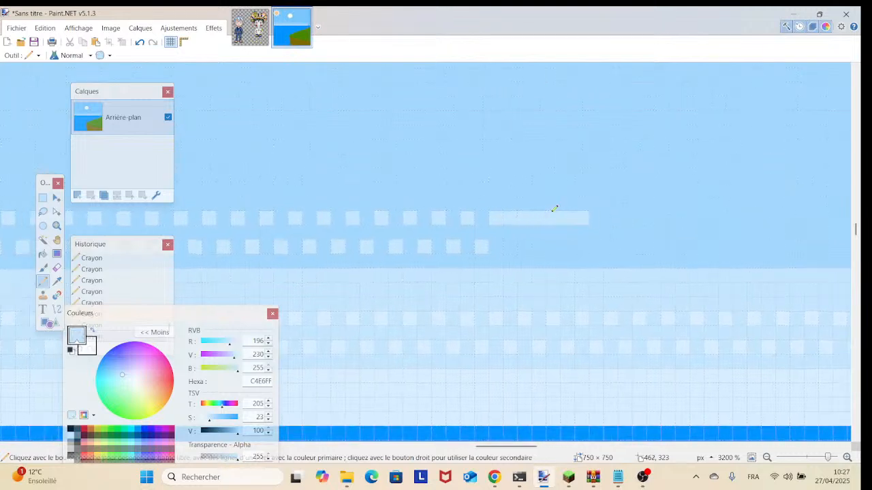
{"action": "left_click", "coordinate": [140, 42]}
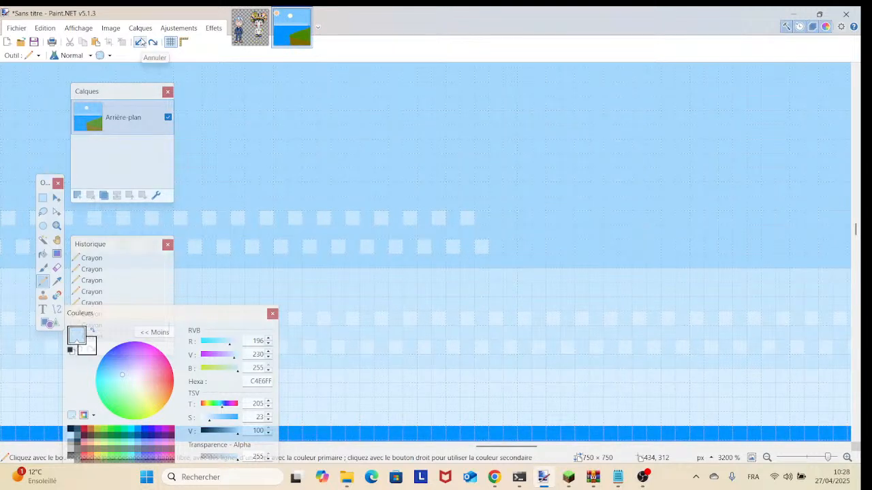
{"action": "left_click", "coordinate": [495, 218]}
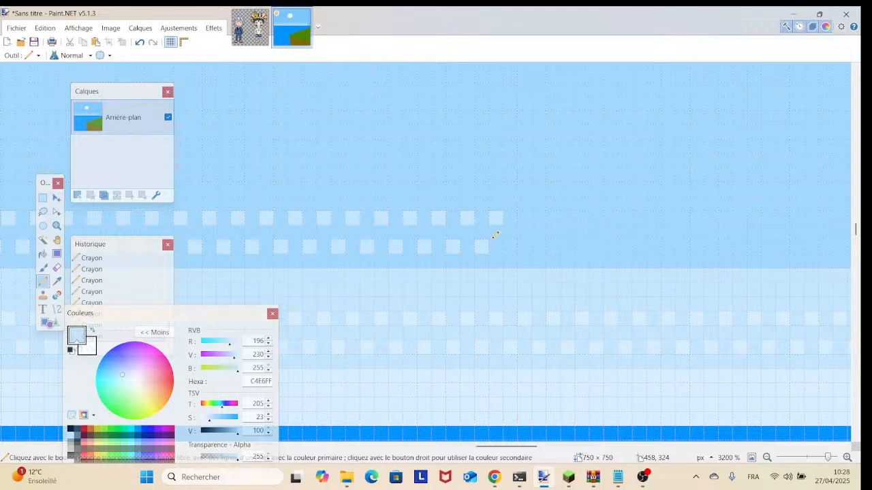
{"action": "left_click", "coordinate": [510, 246]}
{"action": "left_click", "coordinate": [524, 218]}
{"action": "left_click", "coordinate": [539, 247]}
{"action": "left_click", "coordinate": [553, 218]}
{"action": "left_click", "coordinate": [568, 246]}
{"action": "left_click", "coordinate": [582, 218]}
{"action": "left_click", "coordinate": [596, 246]}
{"action": "left_click", "coordinate": [611, 218]}
Step: Add alternating C4E6FF pixels on rows 323 and 325 from about x = 467 to 475
{"action": "left_click", "coordinate": [624, 245]}
{"action": "left_click", "coordinate": [639, 218]}
{"action": "left_click", "coordinate": [653, 246]}
{"action": "left_click", "coordinate": [667, 218]}
{"action": "left_click", "coordinate": [682, 247]}
{"action": "left_click", "coordinate": [696, 218]}
{"action": "left_click", "coordinate": [710, 246]}
{"action": "left_click", "coordinate": [725, 218]}
{"action": "left_click", "coordinate": [740, 247]}
Step: Continue the staggered C4E6FF dither on rows 323 and 325 from about x = 476 to 482
{"action": "left_click", "coordinate": [753, 218]}
{"action": "left_click", "coordinate": [769, 246]}
{"action": "left_click", "coordinate": [782, 218]}
{"action": "left_click", "coordinate": [797, 246]}
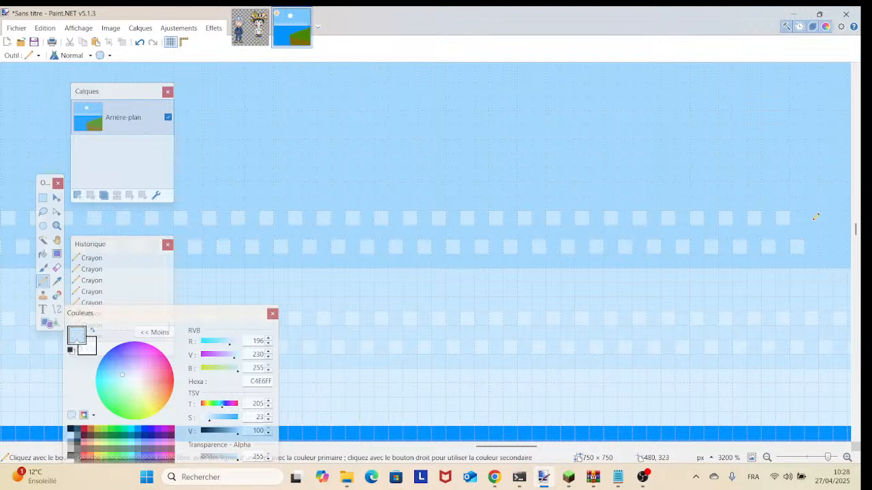
{"action": "left_click", "coordinate": [811, 218]}
{"action": "left_click", "coordinate": [825, 246]}
{"action": "left_click", "coordinate": [840, 218]}
Step: Extend the alternating C4E6FF dither on rows 323 and 325 from about x = 483 to 488
{"action": "left_click_drag", "start_coordinate": [811, 245], "coordinate": [223, 222]}
{"action": "mouse_move", "coordinate": [414, 218]}
{"action": "left_mouse_down"}
{"action": "mouse_move", "coordinate": [286, 230]}
{"action": "mouse_move", "coordinate": [382, 226]}
{"action": "left_mouse_up"}
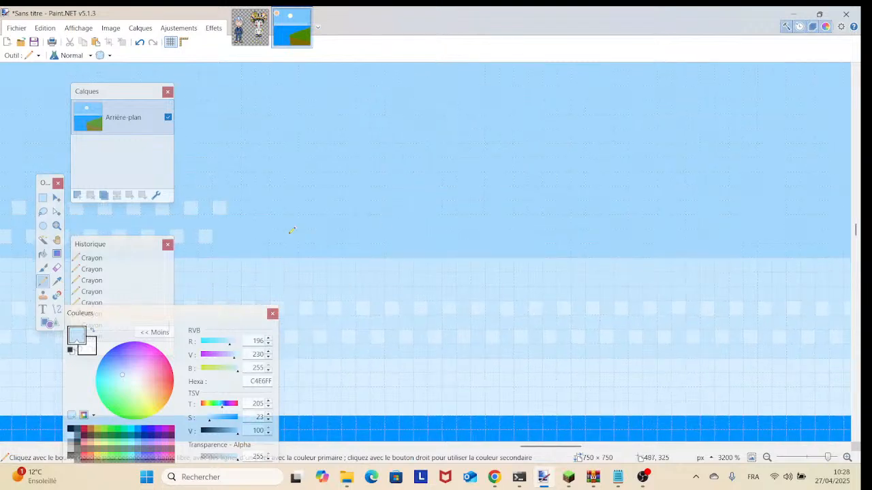
{"action": "left_click", "coordinate": [235, 236]}
{"action": "left_click", "coordinate": [248, 207]}
{"action": "left_click", "coordinate": [262, 237]}
{"action": "left_click", "coordinate": [278, 208]}
{"action": "left_click", "coordinate": [292, 236]}
{"action": "left_click", "coordinate": [306, 207]}
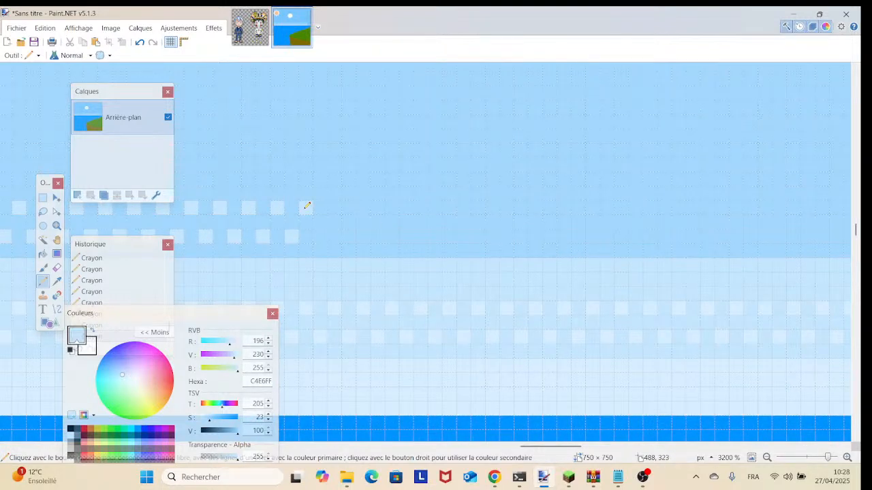
Step: Add staggered C4E6FF pixels on rows 323 and 325 from about x = 489 to 495, undoing the misplaced one below row 325
{"action": "left_click", "coordinate": [320, 237]}
{"action": "left_click", "coordinate": [335, 208]}
{"action": "left_click", "coordinate": [349, 236]}
{"action": "left_click", "coordinate": [363, 207]}
{"action": "left_click", "coordinate": [378, 236]}
{"action": "left_click", "coordinate": [391, 208]}
{"action": "left_click", "coordinate": [407, 251]}
{"action": "left_click", "coordinate": [138, 43]}
{"action": "left_click", "coordinate": [406, 236]}
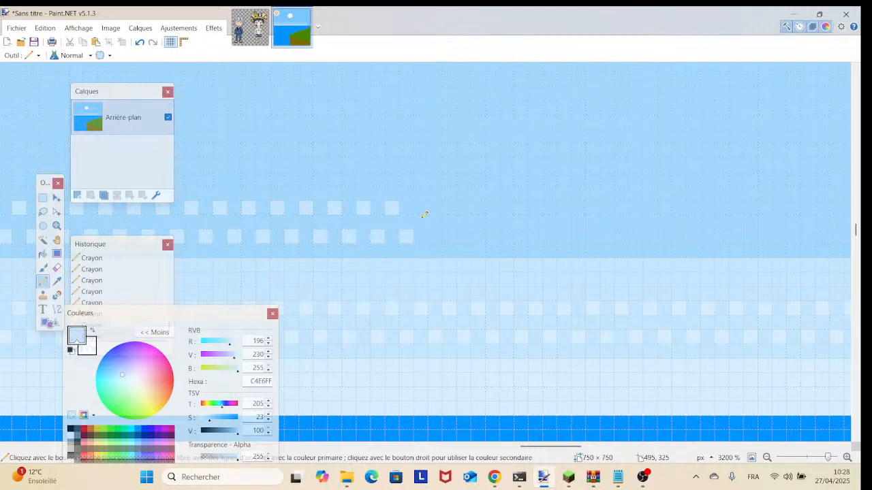
Step: Continue the alternating C4E6FF pixels on rows 323 and 325 from about x = 496 to 503
{"action": "left_click", "coordinate": [421, 208]}
{"action": "left_click", "coordinate": [439, 236]}
{"action": "left_click", "coordinate": [451, 208]}
{"action": "left_click", "coordinate": [464, 236]}
{"action": "left_click", "coordinate": [478, 208]}
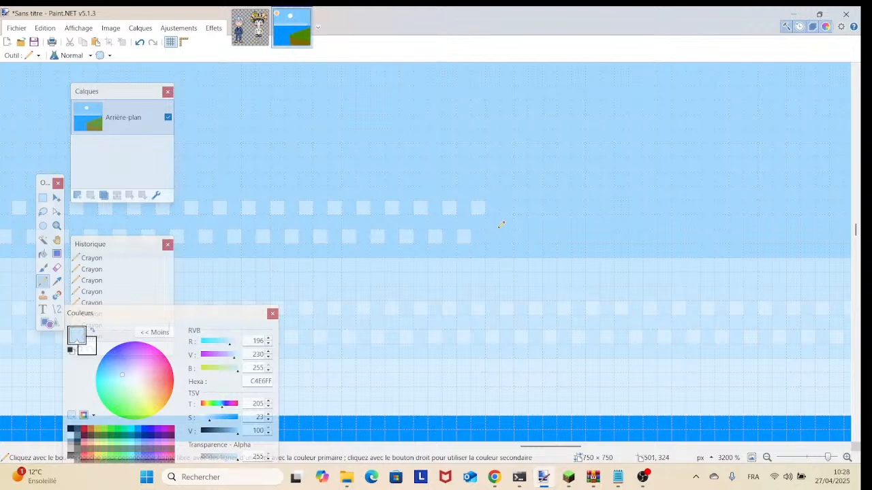
{"action": "left_click", "coordinate": [492, 236]}
{"action": "left_click", "coordinate": [506, 208]}
{"action": "left_click", "coordinate": [520, 236]}
Step: Extend the C4E6FF dither on rows 323 and 325 from about x = 504 to 511, undoing the misplaced pixel on row 326
{"action": "left_click", "coordinate": [534, 207]}
{"action": "left_click", "coordinate": [549, 235]}
{"action": "left_click", "coordinate": [565, 208]}
{"action": "left_click", "coordinate": [579, 237]}
{"action": "left_click", "coordinate": [592, 207]}
{"action": "left_click", "coordinate": [607, 236]}
{"action": "left_click", "coordinate": [621, 208]}
{"action": "left_click", "coordinate": [635, 250]}
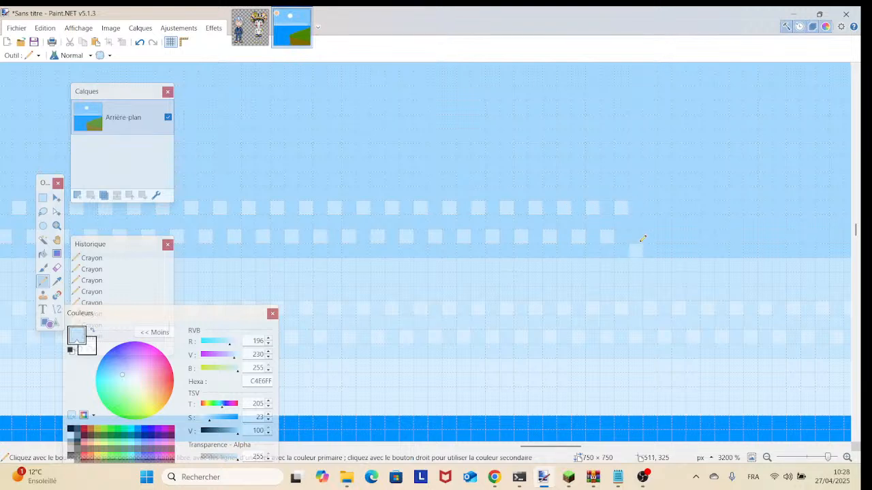
{"action": "left_click", "coordinate": [140, 42]}
{"action": "left_click", "coordinate": [637, 236]}
Step: Add alternating C4E6FF pixels on rows 323 and 325 from about x = 512 to 518, undoing the stray two-pixel mark at x = 515
{"action": "left_click", "coordinate": [651, 208]}
{"action": "left_click", "coordinate": [664, 236]}
{"action": "left_click", "coordinate": [679, 208]}
{"action": "left_click", "coordinate": [694, 238]}
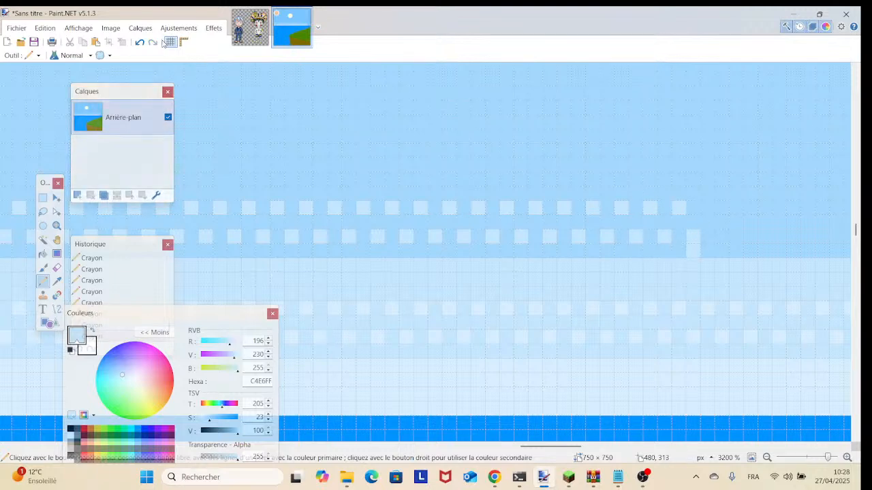
{"action": "left_click", "coordinate": [139, 42]}
{"action": "left_click", "coordinate": [693, 236]}
{"action": "left_click", "coordinate": [708, 208]}
{"action": "left_click", "coordinate": [722, 237]}
{"action": "left_click", "coordinate": [736, 208]}
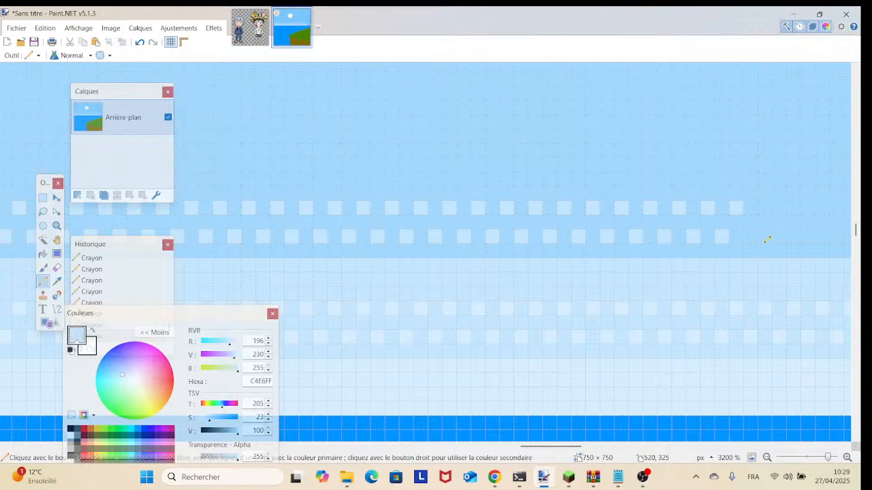
Step: Extend the staggered C4E6FF pixels on rows 323 and 325 from about x = 519 to 525
{"action": "left_click", "coordinate": [751, 236]}
{"action": "left_click", "coordinate": [765, 207]}
{"action": "left_click", "coordinate": [779, 236]}
{"action": "left_click", "coordinate": [793, 208]}
{"action": "left_click", "coordinate": [808, 237]}
{"action": "left_click", "coordinate": [822, 207]}
{"action": "left_click", "coordinate": [837, 236]}
Step: Continue the alternating C4E6FF pixels on rows 323 and 325 from about x = 527 to 532
{"action": "left_click_drag", "start_coordinate": [824, 228], "coordinate": [401, 233]}
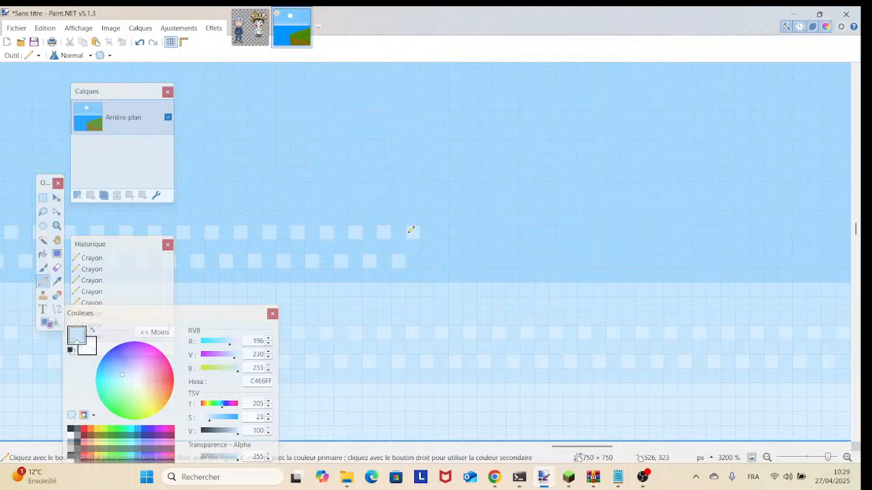
{"action": "left_click", "coordinate": [432, 261]}
{"action": "left_click", "coordinate": [441, 233]}
{"action": "left_click", "coordinate": [457, 259]}
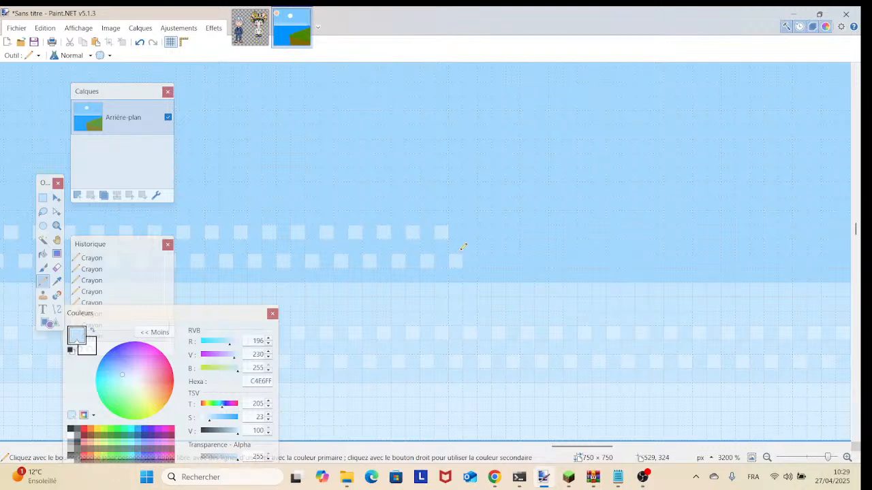
{"action": "left_click", "coordinate": [470, 232]}
{"action": "left_click", "coordinate": [484, 262]}
{"action": "left_click", "coordinate": [499, 233]}
Step: Add staggered C4E6FF pixels on rows 323 and 325 from about x = 533 to 538, undoing the stray two-pixel mark at x = 536
{"action": "left_click", "coordinate": [513, 262]}
{"action": "left_click", "coordinate": [527, 232]}
{"action": "left_click", "coordinate": [541, 261]}
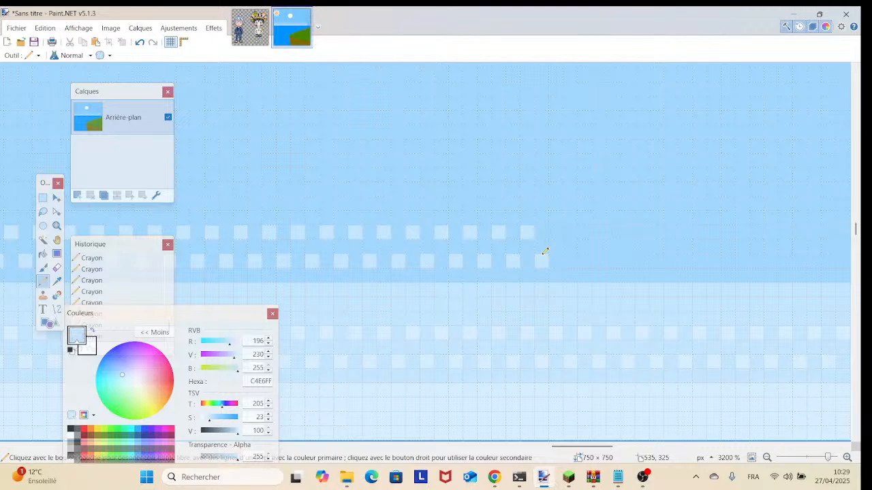
{"action": "left_click", "coordinate": [557, 232]}
{"action": "left_click", "coordinate": [570, 261]}
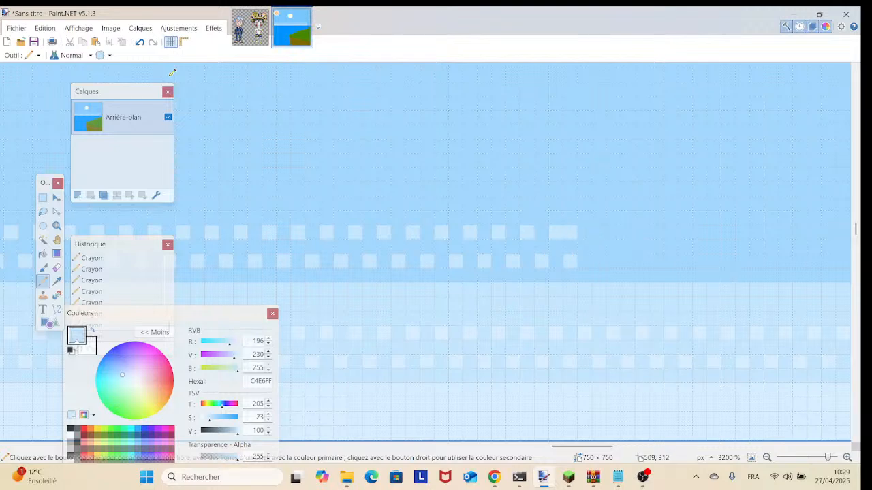
{"action": "left_click", "coordinate": [585, 233]}
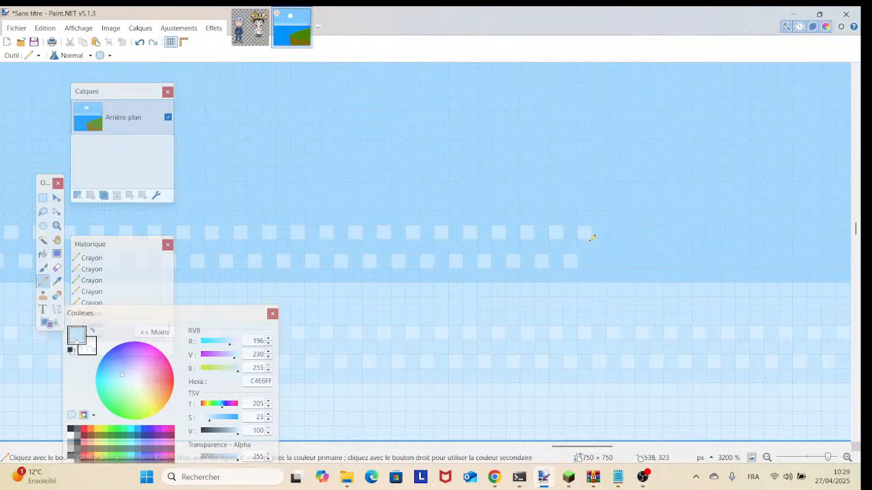
Step: Extend the C4E6FF dither on rows 323 and 325 from about x = 539 to 547
{"action": "left_click", "coordinate": [599, 261]}
{"action": "left_click", "coordinate": [613, 232]}
{"action": "left_click", "coordinate": [627, 261]}
{"action": "left_click", "coordinate": [641, 233]}
{"action": "left_click", "coordinate": [656, 261]}
{"action": "left_click", "coordinate": [671, 232]}
{"action": "left_click", "coordinate": [685, 261]}
{"action": "left_click", "coordinate": [700, 232]}
{"action": "left_click", "coordinate": [714, 261]}
Step: Undo the misplaced pixel on row 324 and place alternating C4E6FF pixels on rows 323 and 325 from about x = 548 to 551
{"action": "left_click", "coordinate": [728, 247]}
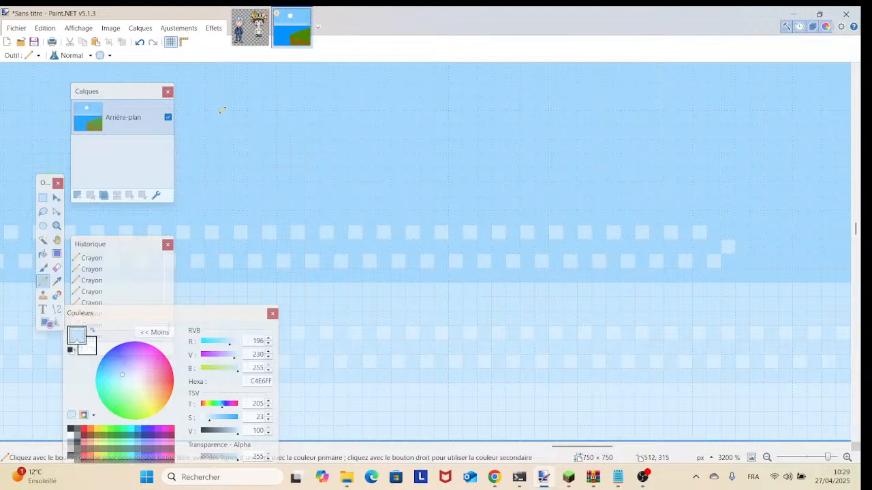
{"action": "left_click", "coordinate": [140, 41]}
{"action": "left_click", "coordinate": [728, 232]}
{"action": "left_click", "coordinate": [742, 260]}
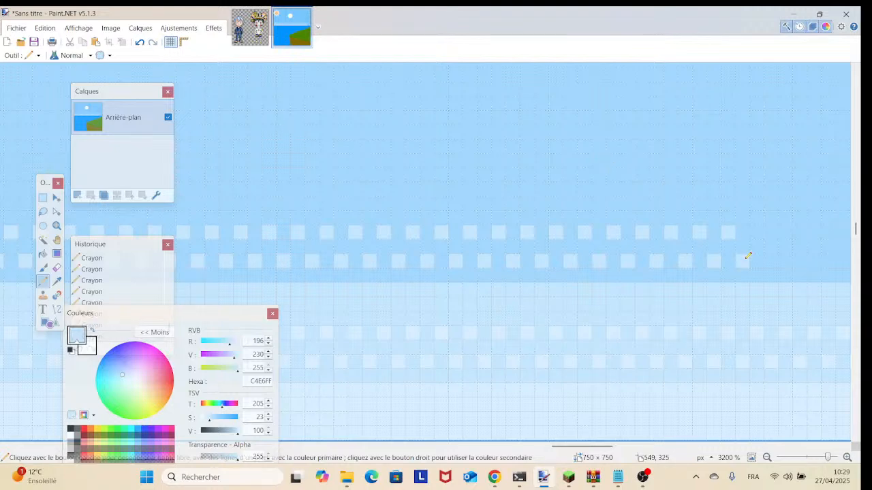
{"action": "left_click", "coordinate": [757, 233]}
{"action": "left_click", "coordinate": [770, 260]}
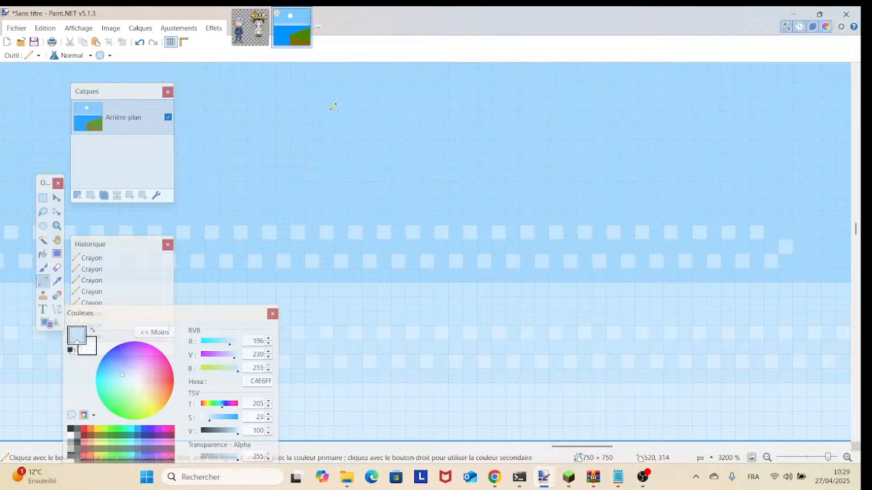
Step: Undo the stray pixel on row 324 at x = 552 and continue the staggered C4E6FF pixels on rows 323 and 325 to about x = 556
{"action": "left_click", "coordinate": [139, 42]}
{"action": "left_click", "coordinate": [785, 232]}
{"action": "left_click", "coordinate": [800, 260]}
{"action": "left_click", "coordinate": [814, 233]}
{"action": "left_click", "coordinate": [829, 261]}
{"action": "left_click", "coordinate": [843, 232]}
Step: Continue the alternating C4E6FF pixels on rows 323 and 325 from about x = 557 to 564
{"action": "left_click_drag", "start_coordinate": [843, 233], "coordinate": [220, 220]}
{"action": "left_click", "coordinate": [235, 249]}
{"action": "left_click", "coordinate": [248, 220]}
{"action": "left_click", "coordinate": [263, 248]}
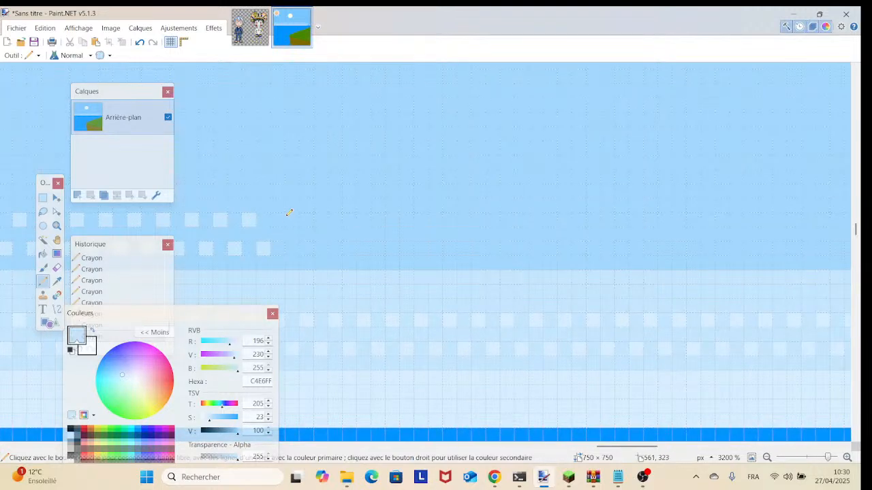
{"action": "left_click", "coordinate": [277, 220]}
{"action": "left_click", "coordinate": [291, 249]}
{"action": "left_click", "coordinate": [305, 220]}
{"action": "left_click", "coordinate": [320, 249]}
{"action": "left_click", "coordinate": [334, 220]}
Step: Extend the staggered C4E6FF pixels on rows 323 and 325 from about x = 565 to 573
{"action": "left_click", "coordinate": [348, 248]}
{"action": "left_click", "coordinate": [363, 219]}
{"action": "left_click", "coordinate": [378, 248]}
{"action": "left_click", "coordinate": [392, 220]}
{"action": "left_click", "coordinate": [406, 249]}
{"action": "left_click", "coordinate": [421, 220]}
{"action": "left_click", "coordinate": [435, 249]}
{"action": "left_click", "coordinate": [449, 220]}
{"action": "left_click", "coordinate": [464, 248]}
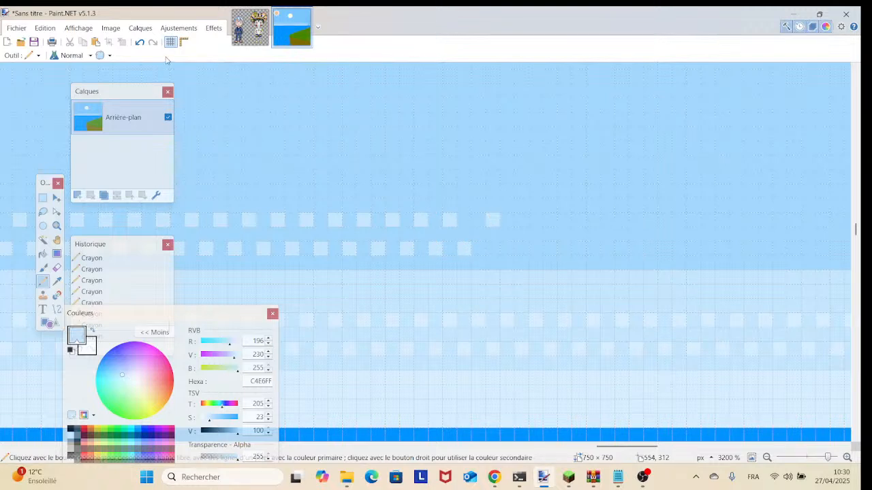
Step: Add alternating C4E6FF pixels on rows 323 and 325 from about x = 574 to 581, undoing the misplaced row 323 pixel at x = 575
{"action": "left_click", "coordinate": [478, 220]}
{"action": "left_click", "coordinate": [492, 249]}
{"action": "left_click", "coordinate": [507, 220]}
{"action": "left_click", "coordinate": [521, 248]}
{"action": "left_click", "coordinate": [535, 220]}
{"action": "left_click", "coordinate": [549, 249]}
{"action": "left_click", "coordinate": [564, 220]}
{"action": "left_click", "coordinate": [578, 249]}
Step: Continue the C4E6FF dither on rows 323 and 325 from about x = 582 to 589
{"action": "left_click", "coordinate": [592, 220]}
{"action": "left_click", "coordinate": [607, 249]}
{"action": "left_click", "coordinate": [621, 220]}
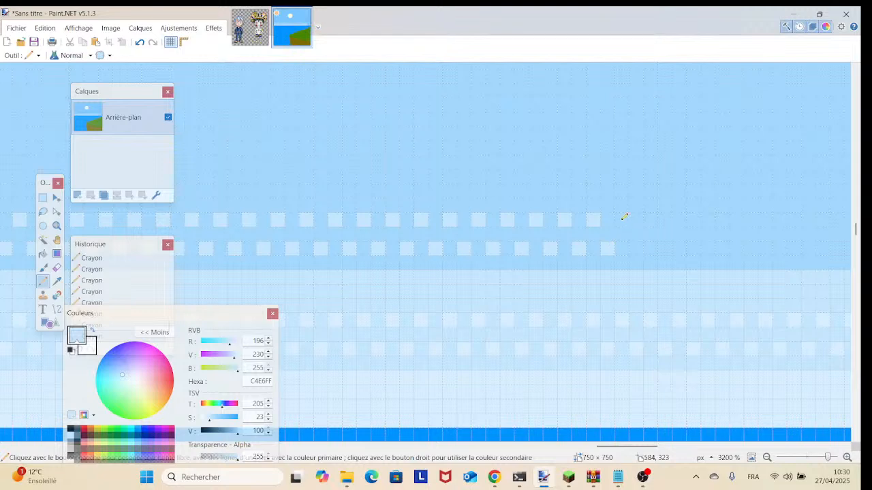
{"action": "left_click", "coordinate": [635, 248]}
{"action": "left_click", "coordinate": [650, 220]}
{"action": "left_click", "coordinate": [664, 248]}
{"action": "left_click", "coordinate": [678, 220]}
{"action": "left_click", "coordinate": [693, 249]}
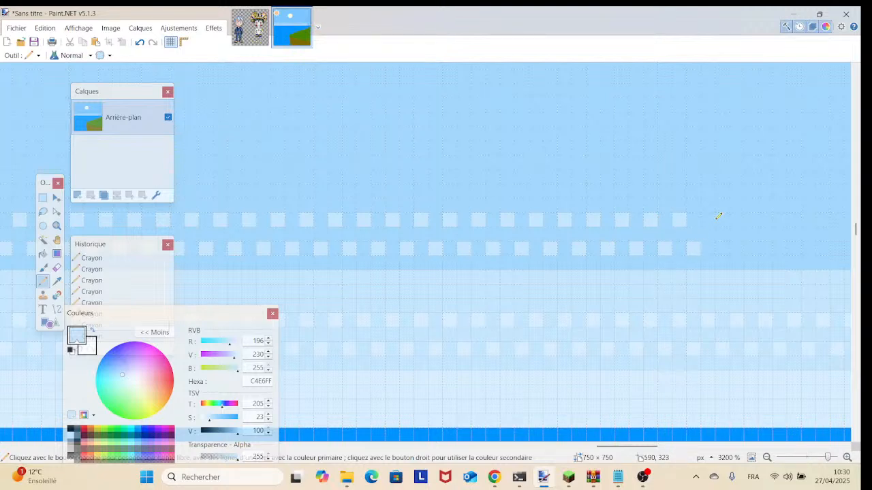
Step: Extend the alternating C4E6FF pixels on rows 323 and 325 from about x = 590 to 599
{"action": "left_click", "coordinate": [706, 220]}
{"action": "left_click", "coordinate": [722, 248]}
{"action": "left_click", "coordinate": [735, 220]}
{"action": "left_click", "coordinate": [749, 248]}
{"action": "left_click", "coordinate": [764, 220]}
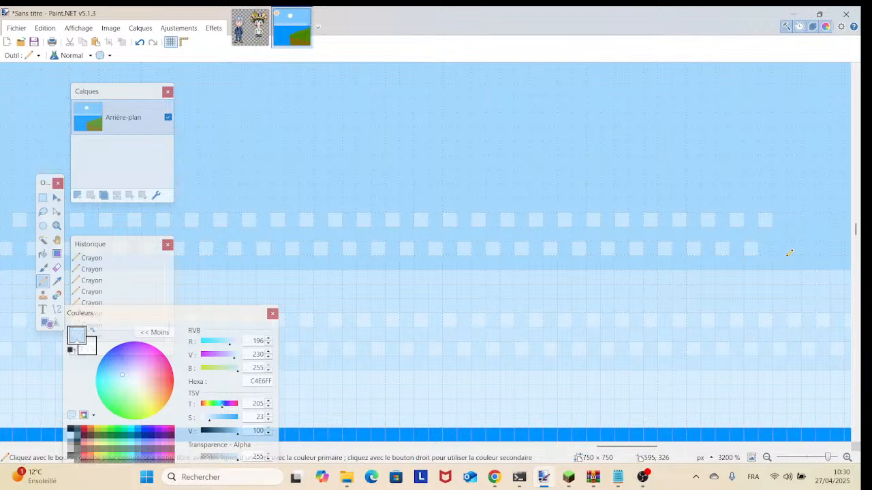
{"action": "left_click", "coordinate": [778, 249]}
{"action": "left_click", "coordinate": [793, 220]}
{"action": "left_click", "coordinate": [808, 248]}
{"action": "left_click", "coordinate": [822, 220]}
{"action": "left_click", "coordinate": [836, 249]}
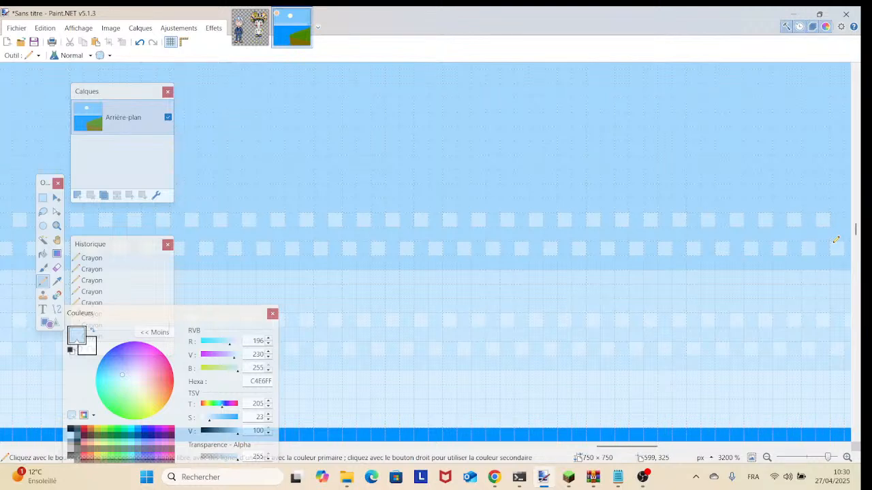
Step: Add staggered C4E6FF pixels on rows 323 and 325 from about x = 600 to 607
{"action": "left_click_drag", "start_coordinate": [802, 215], "coordinate": [218, 193]}
{"action": "left_click", "coordinate": [226, 191]}
{"action": "left_click", "coordinate": [241, 219]}
{"action": "left_click", "coordinate": [258, 192]}
{"action": "left_click", "coordinate": [270, 218]}
{"action": "left_click", "coordinate": [285, 190]}
{"action": "left_click", "coordinate": [300, 218]}
{"action": "left_click", "coordinate": [314, 192]}
{"action": "left_click", "coordinate": [327, 218]}
Step: Continue the alternating C4E6FF pixels on rows 323 and 325 from about x = 608 to 615
{"action": "left_click", "coordinate": [342, 190]}
{"action": "left_click", "coordinate": [358, 218]}
{"action": "left_click", "coordinate": [371, 191]}
{"action": "left_click", "coordinate": [384, 219]}
{"action": "left_click", "coordinate": [399, 191]}
{"action": "left_click", "coordinate": [412, 219]}
{"action": "left_click", "coordinate": [427, 191]}
{"action": "left_click", "coordinate": [442, 219]}
Step: Extend the C4E6FF dither on rows 323 and 325 from about x = 616 to 623
{"action": "left_click", "coordinate": [455, 190]}
{"action": "left_click", "coordinate": [470, 219]}
{"action": "left_click", "coordinate": [484, 190]}
{"action": "left_click", "coordinate": [498, 218]}
{"action": "left_click", "coordinate": [512, 191]}
{"action": "left_click", "coordinate": [527, 219]}
{"action": "left_click", "coordinate": [542, 191]}
{"action": "left_click", "coordinate": [556, 219]}
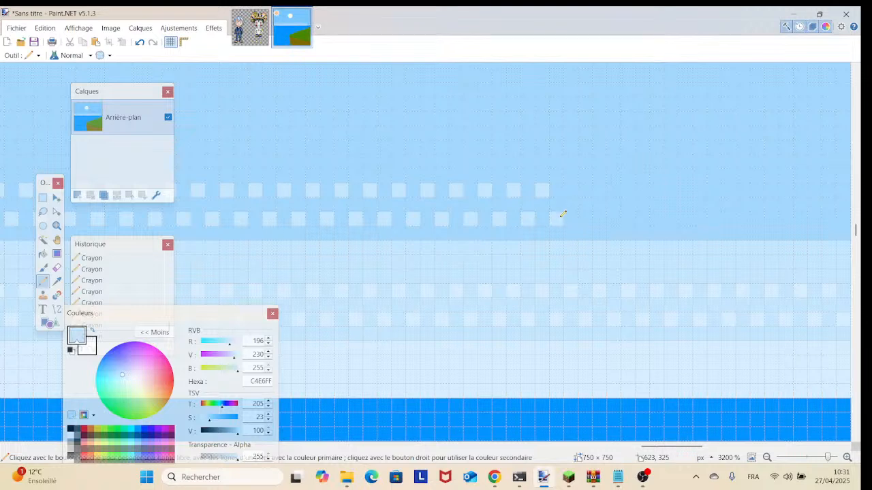
Step: Place staggered C4E6FF pixels on rows 323 and 325 from about x = 624 to 633
{"action": "left_click", "coordinate": [570, 191]}
{"action": "left_click", "coordinate": [584, 219]}
{"action": "left_click", "coordinate": [599, 191]}
{"action": "left_click", "coordinate": [612, 219]}
{"action": "left_click", "coordinate": [627, 190]}
{"action": "left_click", "coordinate": [642, 218]}
{"action": "left_click", "coordinate": [656, 191]}
{"action": "left_click", "coordinate": [670, 218]}
{"action": "left_click", "coordinate": [685, 191]}
{"action": "left_click", "coordinate": [700, 219]}
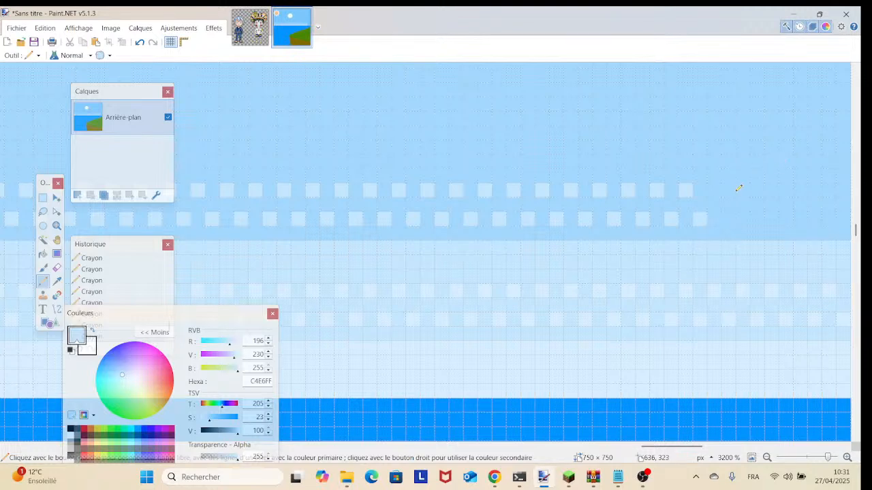
Step: Extend the alternating C4E6FF pixels on rows 323 and 325 from about x = 634 to 643, undoing the misplaced pixel on row 324
{"action": "left_click", "coordinate": [714, 191]}
{"action": "left_click", "coordinate": [728, 219]}
{"action": "left_click", "coordinate": [743, 190]}
{"action": "left_click", "coordinate": [758, 219]}
{"action": "left_click", "coordinate": [772, 191]}
{"action": "left_click", "coordinate": [787, 218]}
{"action": "left_click", "coordinate": [801, 190]}
{"action": "left_click", "coordinate": [815, 218]}
{"action": "left_click", "coordinate": [828, 205]}
{"action": "left_click", "coordinate": [139, 42]}
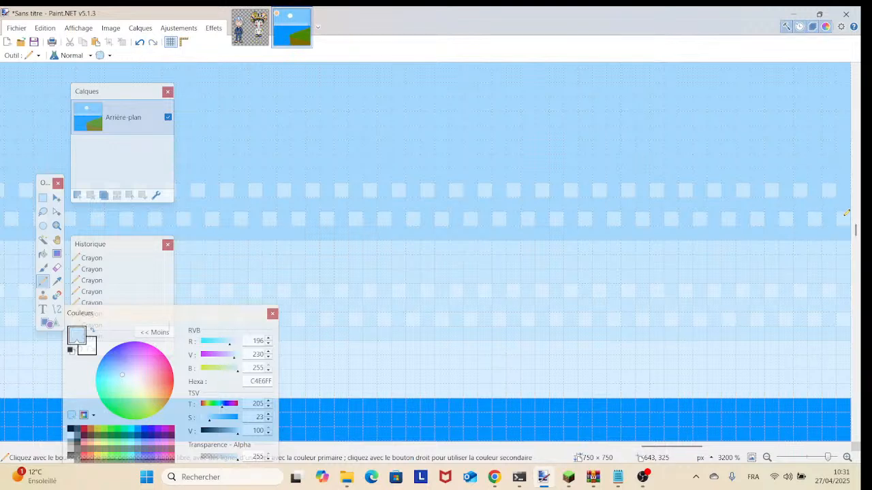
Step: Continue the staggered C4E6FF pixels on rows 323 and 325 from about x = 644 to 650
{"action": "left_click_drag", "start_coordinate": [679, 243], "coordinate": [173, 254]}
{"action": "left_click", "coordinate": [318, 202]}
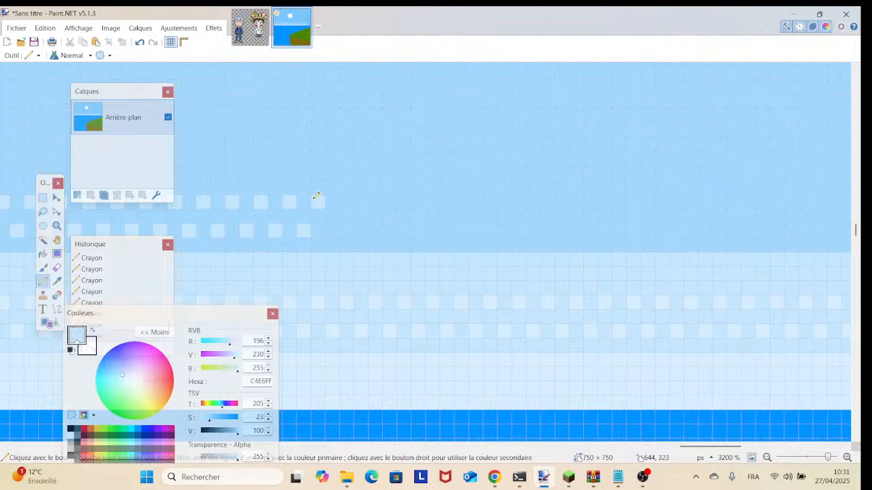
{"action": "left_click", "coordinate": [332, 231]}
{"action": "left_click", "coordinate": [346, 202]}
{"action": "left_click", "coordinate": [361, 231]}
{"action": "left_click", "coordinate": [375, 203]}
{"action": "left_click", "coordinate": [389, 231]}
{"action": "left_click", "coordinate": [404, 203]}
Step: Add alternating C4E6FF pixels on rows 323 and 325 from about x = 651 to 657
{"action": "left_click", "coordinate": [418, 230]}
{"action": "left_click", "coordinate": [433, 202]}
{"action": "left_click", "coordinate": [447, 231]}
{"action": "left_click", "coordinate": [461, 202]}
{"action": "left_click", "coordinate": [475, 231]}
{"action": "left_click", "coordinate": [489, 202]}
{"action": "left_click", "coordinate": [504, 231]}
Step: Extend the C4E6FF dither on rows 323 and 325 from about x = 658 to 665
{"action": "left_click", "coordinate": [518, 202]}
{"action": "left_click", "coordinate": [532, 231]}
{"action": "left_click", "coordinate": [546, 203]}
{"action": "left_click", "coordinate": [561, 231]}
{"action": "left_click", "coordinate": [576, 202]}
{"action": "left_click", "coordinate": [590, 230]}
{"action": "left_click", "coordinate": [604, 202]}
{"action": "left_click", "coordinate": [619, 230]}
Step: Continue the alternating C4E6FF pixels on rows 323 and 325 from about x = 666 to 672
{"action": "left_click", "coordinate": [633, 202]}
{"action": "left_click", "coordinate": [647, 230]}
{"action": "left_click", "coordinate": [663, 202]}
{"action": "left_click", "coordinate": [676, 231]}
{"action": "left_click", "coordinate": [691, 202]}
{"action": "left_click", "coordinate": [705, 231]}
{"action": "left_click", "coordinate": [720, 202]}
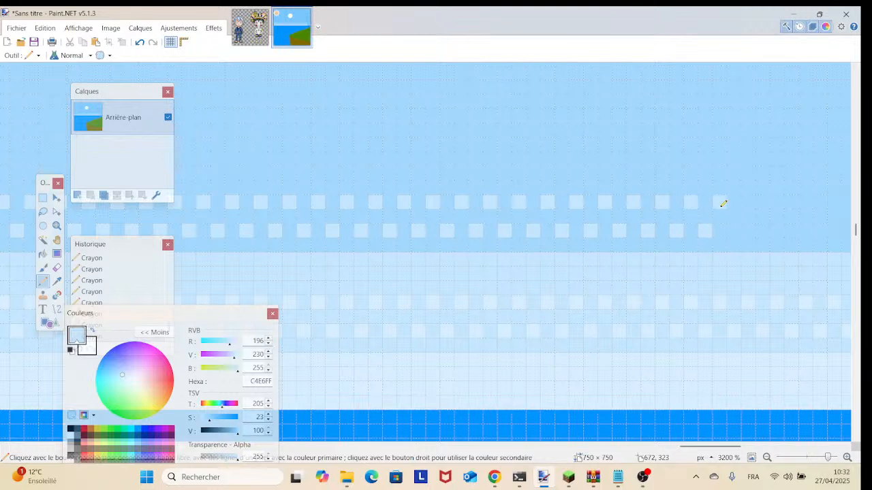
Step: Continue the staggered C4E6FF pixels on rows 323 and 325 from about x = 673 to 681
{"action": "left_click", "coordinate": [734, 231]}
{"action": "left_click", "coordinate": [748, 202]}
{"action": "left_click", "coordinate": [763, 231]}
{"action": "left_click", "coordinate": [777, 202]}
{"action": "left_click", "coordinate": [791, 230]}
{"action": "left_click", "coordinate": [806, 202]}
{"action": "left_click", "coordinate": [820, 231]}
{"action": "left_click", "coordinate": [835, 202]}
{"action": "left_click", "coordinate": [849, 231]}
Step: Add alternating C4E6FF pixels on rows 323 and 325 from about x = 682 to 686, removing the stray pixel on row 324
{"action": "scroll", "coordinate": [270, 210], "scroll_direction": "right", "scroll_amount": 10}
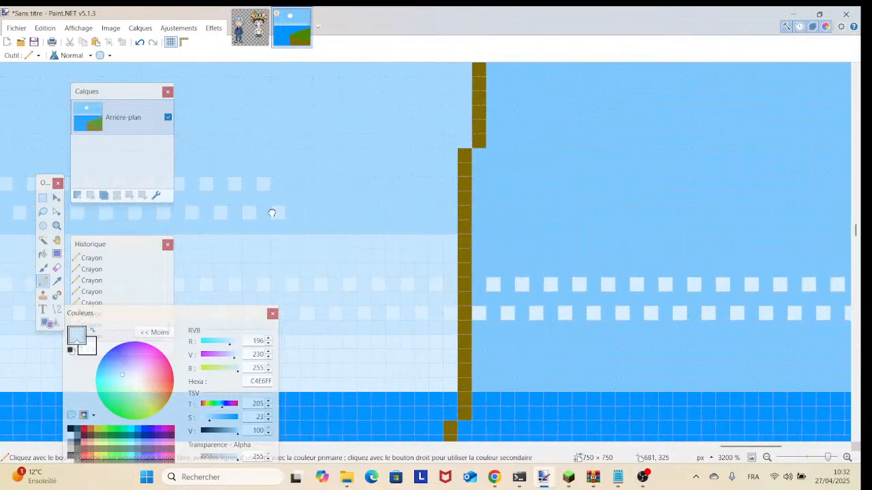
{"action": "left_click", "coordinate": [294, 180]}
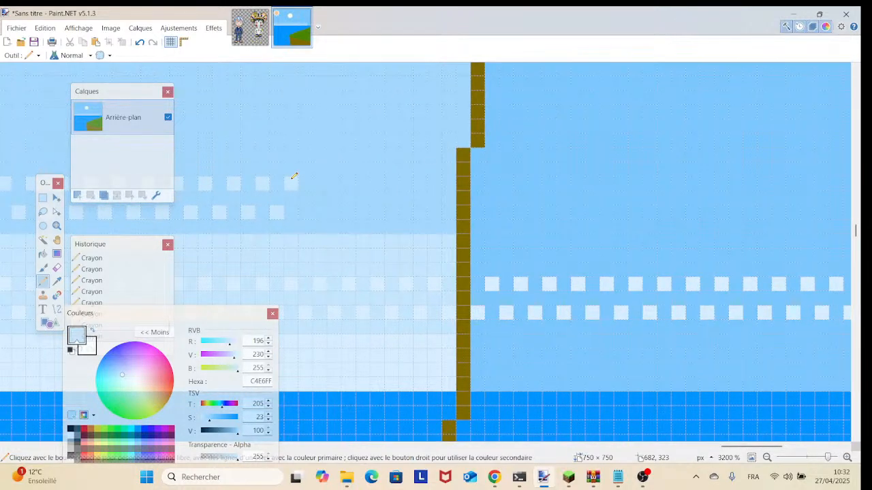
{"action": "left_click", "coordinate": [306, 210]}
{"action": "left_click", "coordinate": [320, 195]}
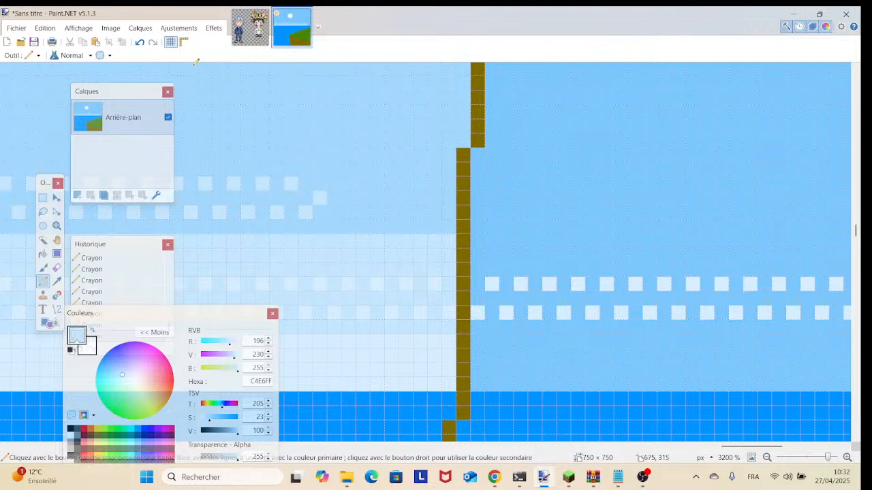
{"action": "left_click", "coordinate": [321, 182]}
{"action": "left_click", "coordinate": [335, 211]}
{"action": "left_click", "coordinate": [349, 184]}
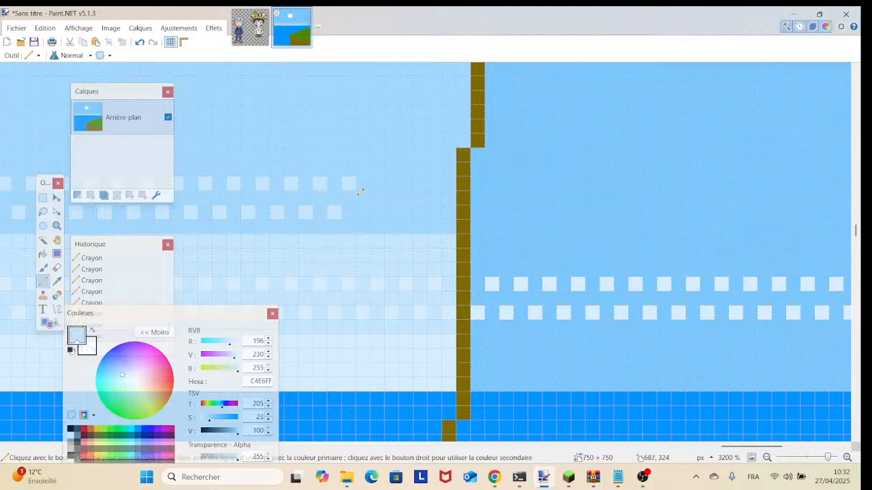
Step: Extend the C4E6FF dither on rows 323 and 325 from about x = 687 to 693, up to the brown trunk outline
{"action": "left_click", "coordinate": [364, 211]}
{"action": "left_click", "coordinate": [378, 184]}
{"action": "left_click", "coordinate": [393, 209]}
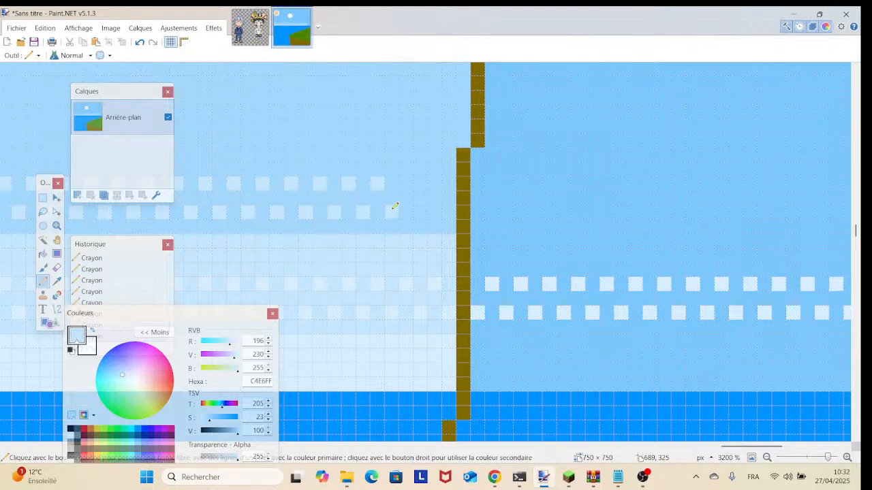
{"action": "left_click", "coordinate": [406, 184]}
{"action": "left_click", "coordinate": [420, 212]}
{"action": "left_click", "coordinate": [434, 184]}
{"action": "left_click", "coordinate": [449, 211]}
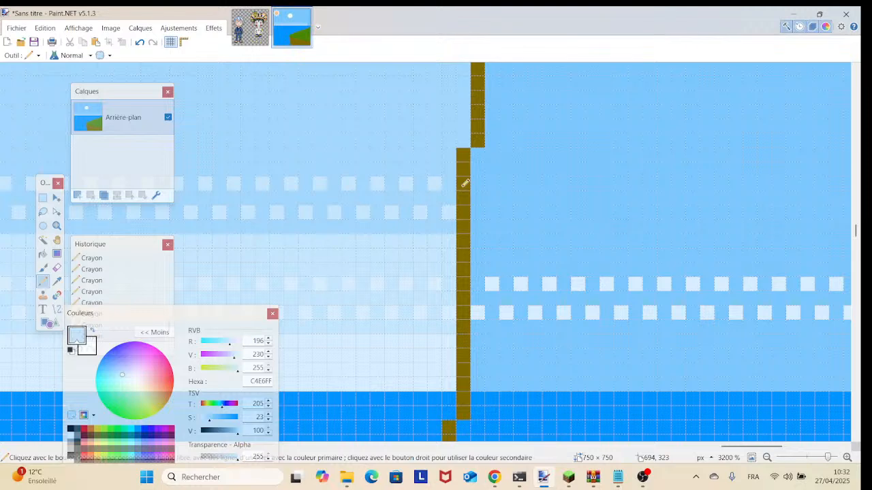
Step: Inside the trunk, pencil every other C4E6FF pixel on row 325 from about x = 695 to 707, plus one on row 323 at x = 696
{"action": "left_click", "coordinate": [478, 211]}
{"action": "left_click", "coordinate": [492, 184]}
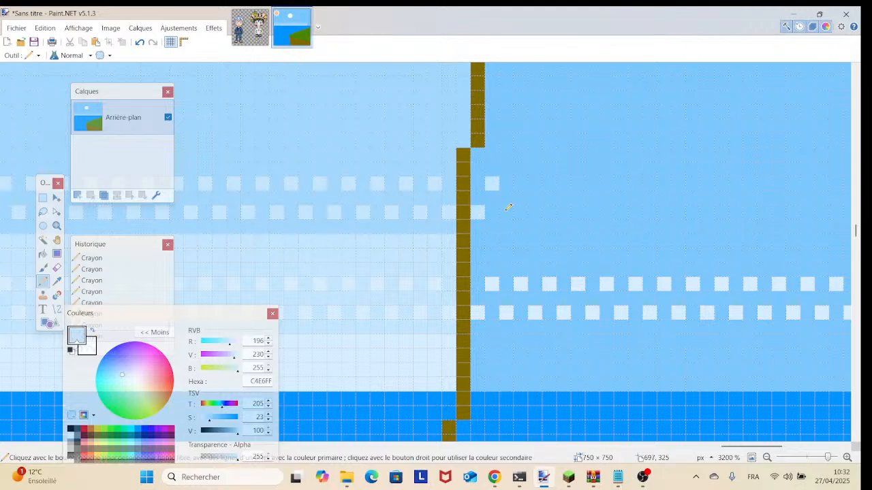
{"action": "left_click", "coordinate": [506, 211]}
{"action": "left_click", "coordinate": [536, 211]}
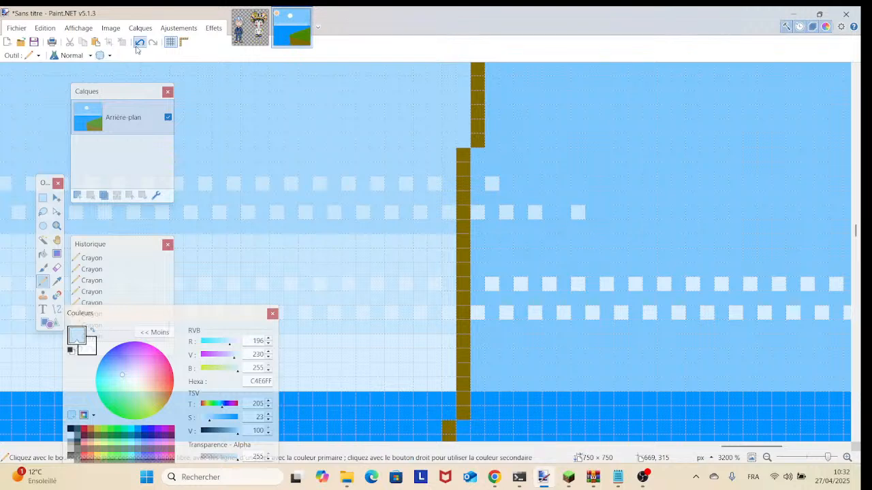
{"action": "left_click", "coordinate": [564, 212]}
{"action": "left_click", "coordinate": [593, 212]}
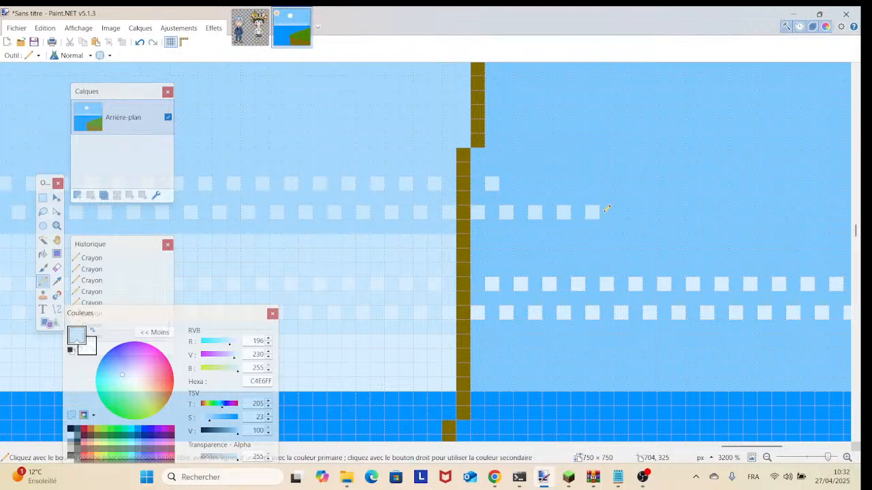
{"action": "left_click", "coordinate": [621, 212]}
{"action": "left_click", "coordinate": [650, 212]}
Step: Continue every other C4E6FF pixel on row 325 inside the trunk from about x = 709 to 721
{"action": "left_click_drag", "start_coordinate": [650, 212], "coordinate": [344, 187]}
{"action": "left_click", "coordinate": [387, 188]}
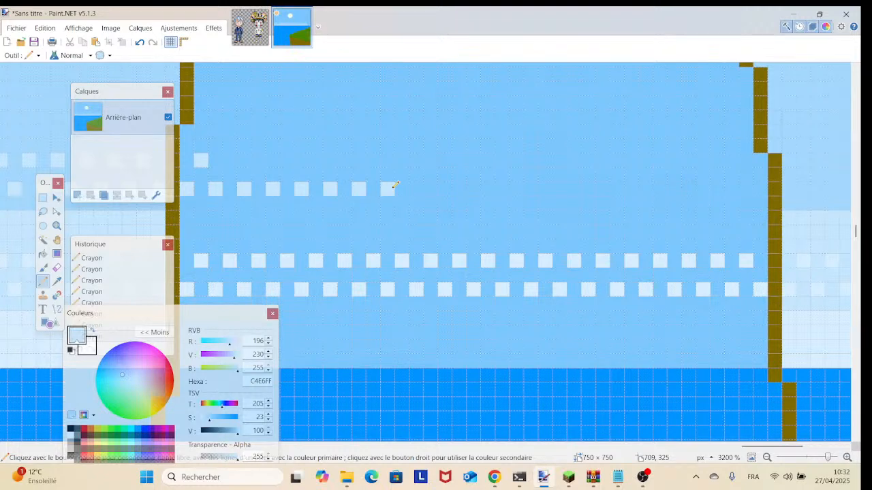
{"action": "left_click", "coordinate": [416, 189]}
{"action": "left_click", "coordinate": [444, 188]}
{"action": "left_click", "coordinate": [473, 189]}
{"action": "left_click", "coordinate": [502, 188]}
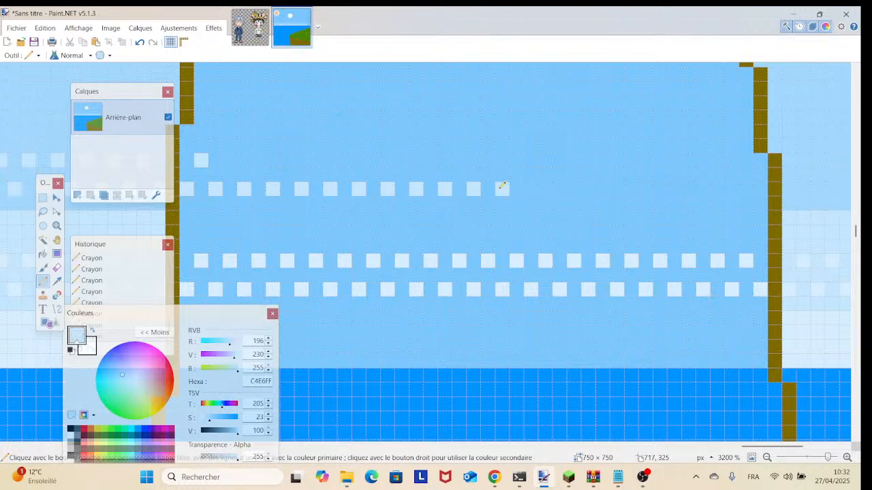
{"action": "left_click", "coordinate": [531, 189]}
{"action": "left_click", "coordinate": [559, 189]}
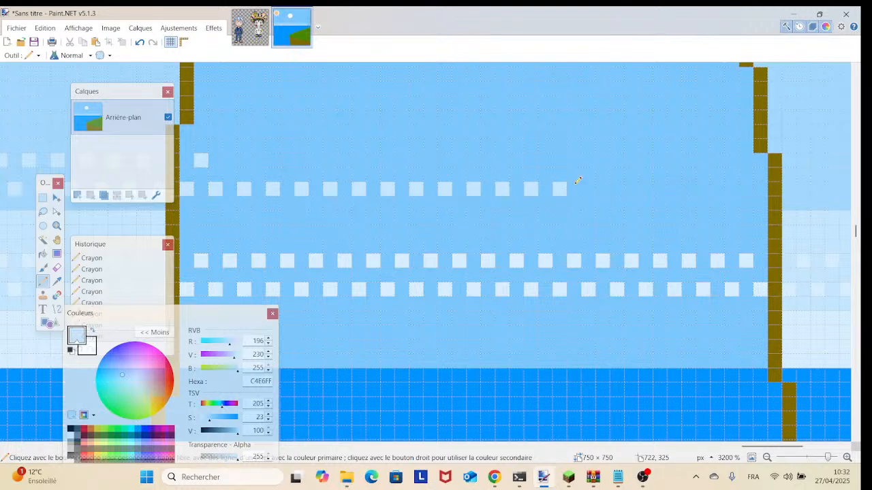
Step: Finish the spaced C4E6FF pixels on row 325 inside the trunk from about x = 723 to 735
{"action": "left_click", "coordinate": [588, 189]}
{"action": "left_click", "coordinate": [616, 189]}
{"action": "left_click", "coordinate": [645, 189]}
{"action": "left_click", "coordinate": [673, 188]}
{"action": "left_click", "coordinate": [702, 189]}
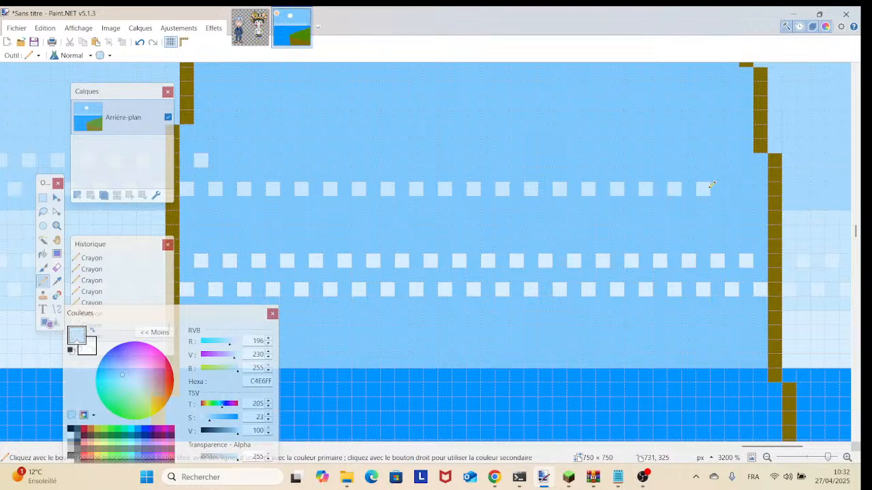
{"action": "left_click", "coordinate": [730, 189]}
{"action": "left_click", "coordinate": [760, 189]}
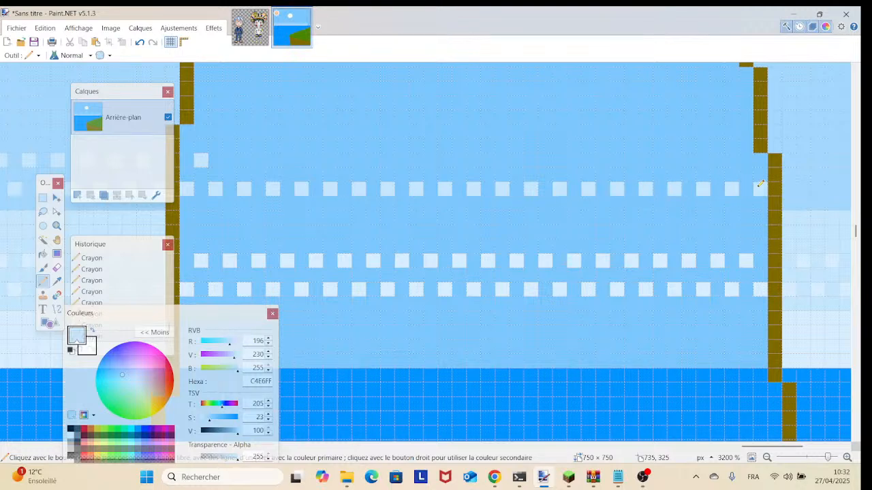
Step: Past the trunk's far outline, add staggered C4E6FF pixels on rows 325 and 323 from about x = 737 to 742
{"action": "left_click_drag", "start_coordinate": [765, 254], "coordinate": [495, 258]}
{"action": "left_click", "coordinate": [518, 194]}
{"action": "left_click", "coordinate": [532, 165]}
{"action": "left_click", "coordinate": [547, 195]}
{"action": "left_click", "coordinate": [561, 166]}
{"action": "left_click", "coordinate": [575, 194]}
{"action": "left_click", "coordinate": [590, 165]}
Step: Complete the staggered C4E6FF pixels on rows 325 and 323 from about x = 743 to the canvas edge at x = 749
{"action": "left_click", "coordinate": [604, 194]}
{"action": "left_click", "coordinate": [618, 166]}
{"action": "left_click", "coordinate": [633, 194]}
{"action": "left_click", "coordinate": [647, 166]}
{"action": "left_click", "coordinate": [661, 194]}
{"action": "left_click", "coordinate": [676, 166]}
{"action": "left_click", "coordinate": [689, 194]}
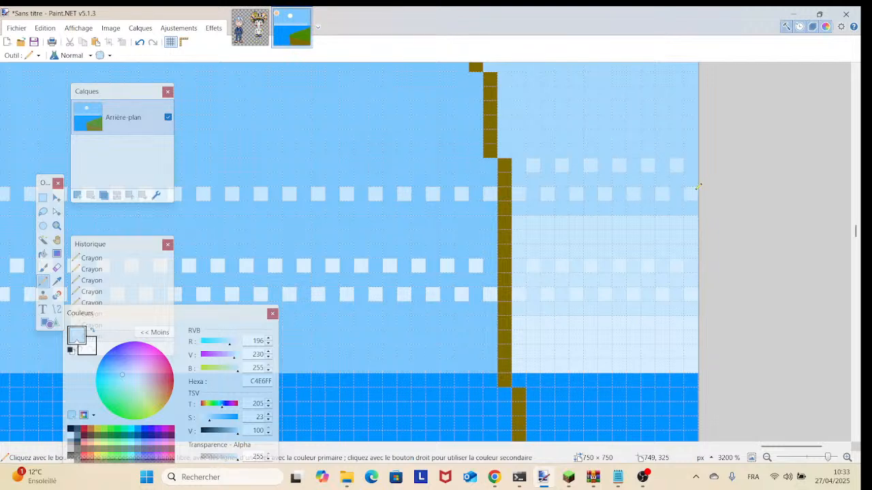
Step: Make a rectangular selection about 56 × 30 pixels across the trunk to the canvas edge, matching the height of the upper pale sky band
{"action": "left_click_drag", "start_coordinate": [562, 238], "coordinate": [738, 402]}
{"action": "left_click_drag", "start_coordinate": [828, 458], "coordinate": [810, 459]}
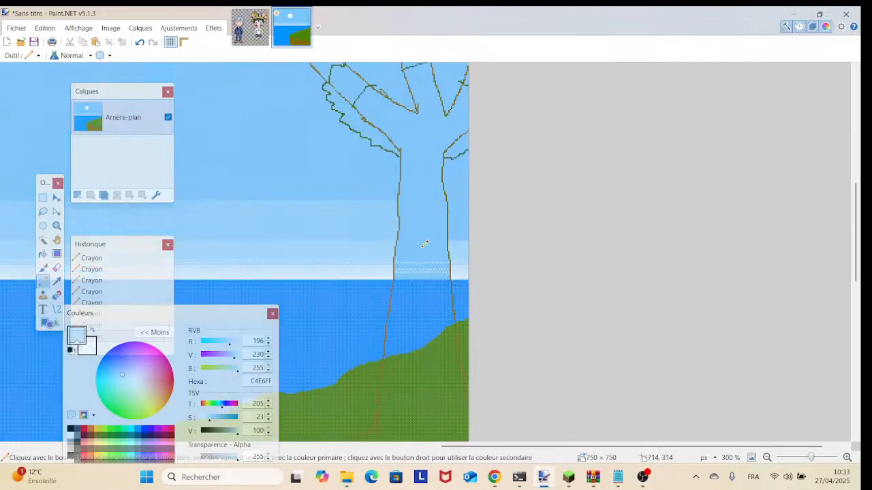
{"action": "left_click", "coordinate": [43, 197]}
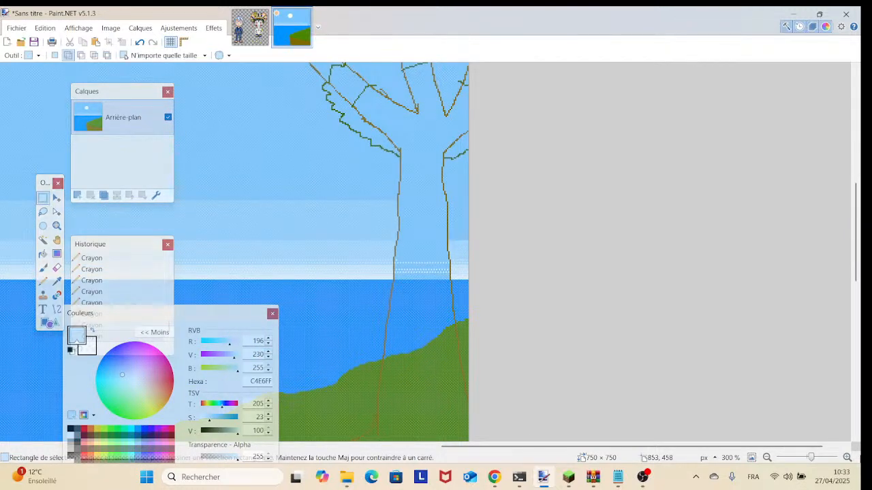
{"action": "left_click_drag", "start_coordinate": [810, 460], "coordinate": [818, 460]}
{"action": "scroll", "coordinate": [464, 231], "scroll_direction": "up", "scroll_amount": 2}
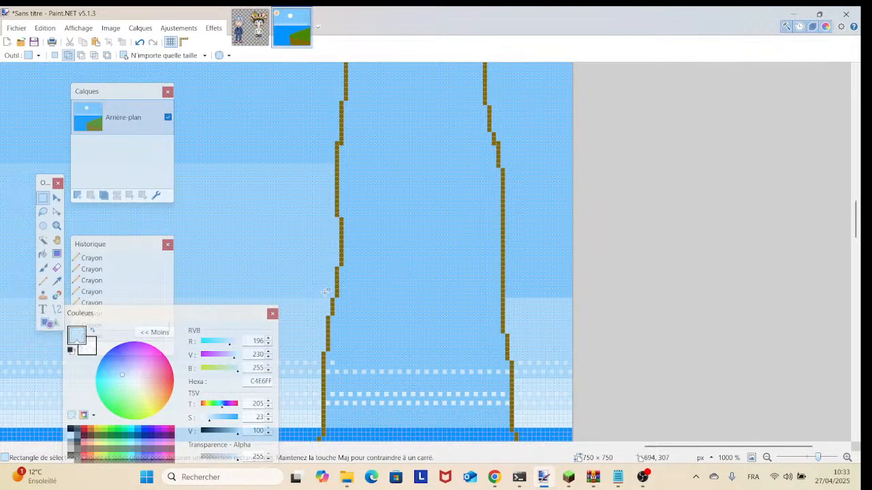
{"action": "left_click_drag", "start_coordinate": [322, 298], "coordinate": [572, 164]}
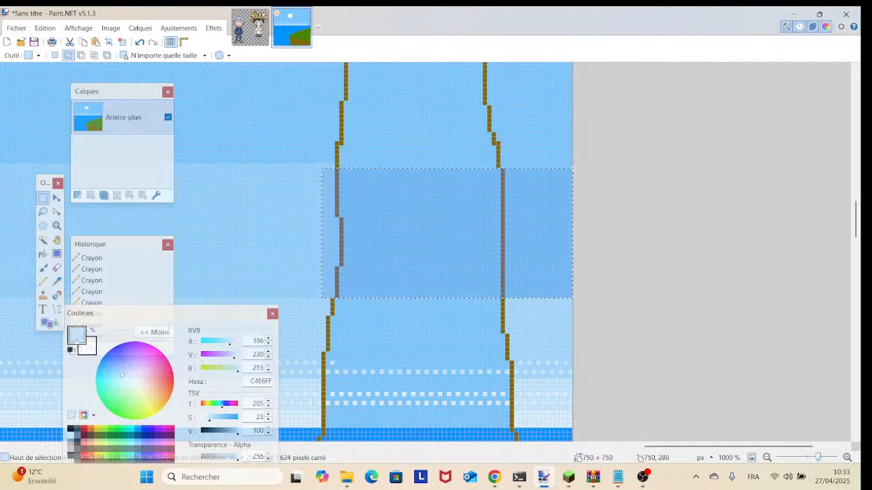
Step: Sample 91D1FF from the sky band, fill the selected sky between the trunk and the canvas edge with it, and deselect
{"action": "left_click", "coordinate": [56, 280]}
{"action": "left_click", "coordinate": [270, 241]}
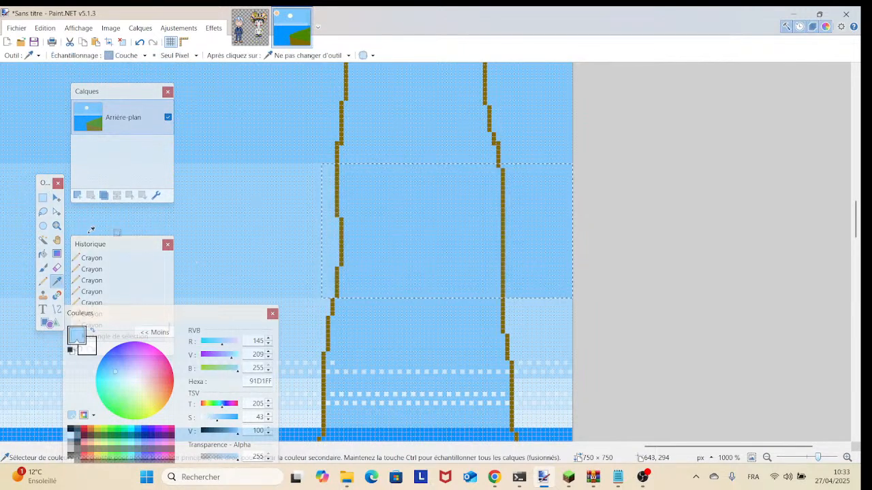
{"action": "left_click", "coordinate": [42, 253]}
{"action": "left_click", "coordinate": [562, 225]}
{"action": "key", "text": "Escape"}
{"action": "key", "text": "Escape"}
Step: Sample A3D8FF from the sky band just above the dithered rows near the canvas's starting edge, and switch to the Pencil
{"action": "left_click_drag", "start_coordinate": [556, 222], "coordinate": [743, 212]}
{"action": "left_click_drag", "start_coordinate": [352, 137], "coordinate": [547, 137]}
{"action": "left_click_drag", "start_coordinate": [232, 168], "coordinate": [232, 330]}
{"action": "mouse_move", "coordinate": [301, 138]}
{"action": "left_mouse_down"}
{"action": "mouse_move", "coordinate": [310, 195]}
{"action": "mouse_move", "coordinate": [541, 286]}
{"action": "mouse_move", "coordinate": [695, 195]}
{"action": "mouse_move", "coordinate": [526, 117]}
{"action": "mouse_move", "coordinate": [813, 191]}
{"action": "left_mouse_up"}
{"action": "mouse_move", "coordinate": [341, 196]}
{"action": "left_mouse_down"}
{"action": "mouse_move", "coordinate": [489, 197]}
{"action": "mouse_move", "coordinate": [756, 231]}
{"action": "left_mouse_up"}
{"action": "left_click_drag", "start_coordinate": [495, 142], "coordinate": [658, 136]}
{"action": "left_click_drag", "start_coordinate": [395, 131], "coordinate": [662, 125]}
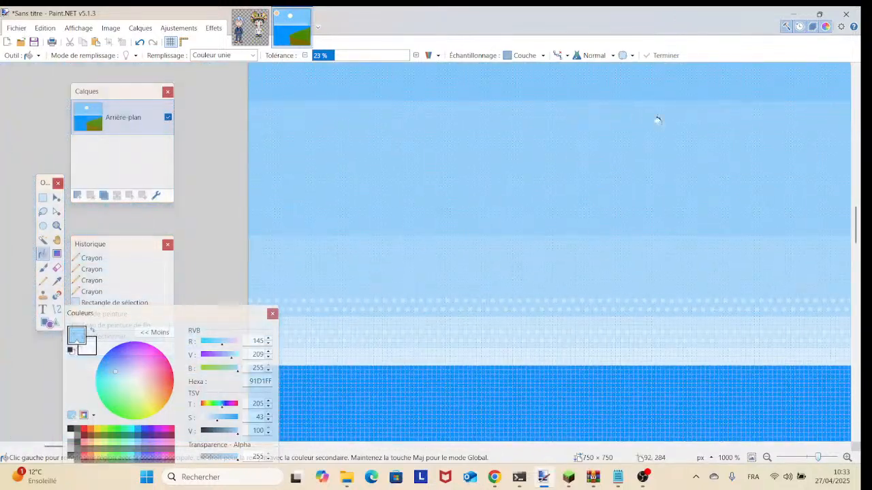
{"action": "left_click", "coordinate": [57, 279]}
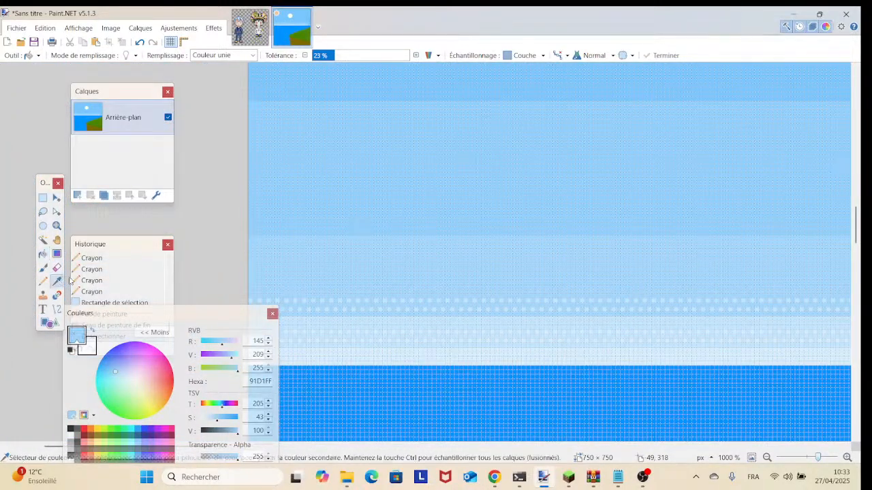
{"action": "left_click", "coordinate": [288, 265]}
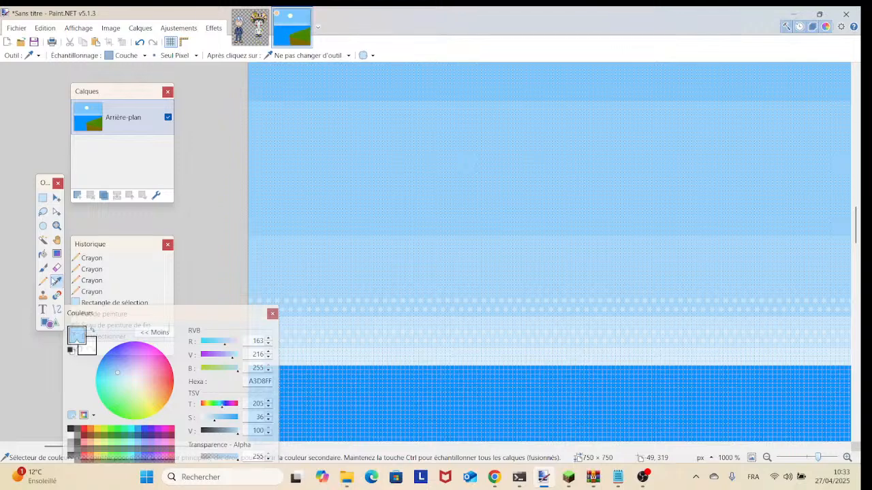
{"action": "left_click", "coordinate": [42, 280]}
{"action": "mouse_move", "coordinate": [818, 458]}
{"action": "left_mouse_down"}
{"action": "mouse_move", "coordinate": [803, 458]}
{"action": "mouse_move", "coordinate": [809, 469]}
{"action": "left_mouse_up"}
{"action": "left_click_drag", "start_coordinate": [735, 375], "coordinate": [671, 310]}
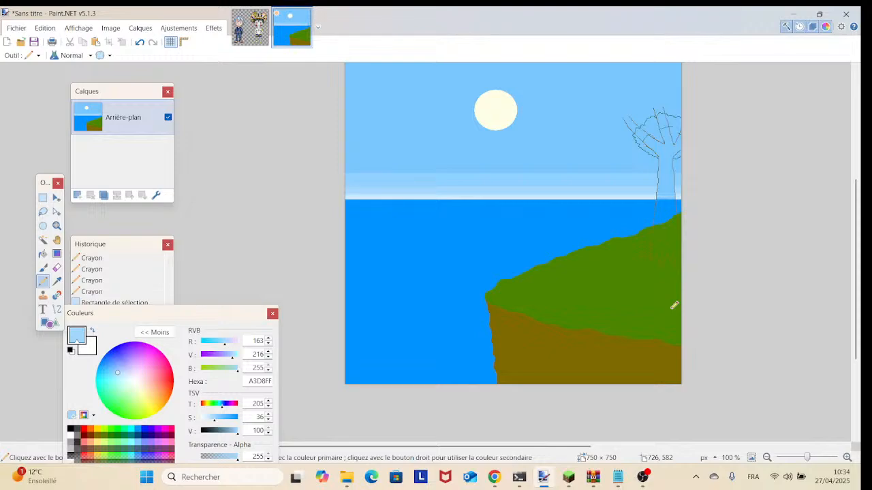
{"action": "left_click", "coordinate": [816, 458]}
{"action": "left_click", "coordinate": [816, 457]}
{"action": "scroll", "coordinate": [288, 225], "scroll_direction": "up", "scroll_amount": 5}
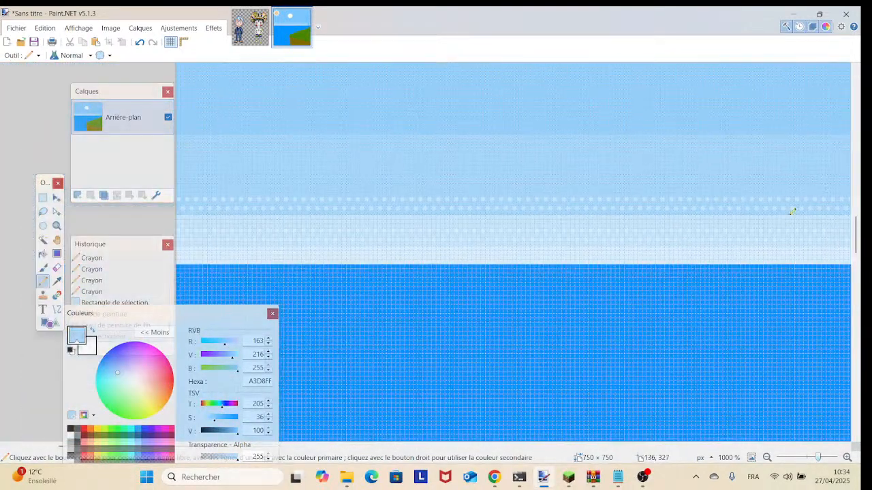
{"action": "scroll", "coordinate": [606, 197], "scroll_direction": "left", "scroll_amount": 3}
{"action": "scroll", "coordinate": [606, 198], "scroll_direction": "up", "scroll_amount": 1}
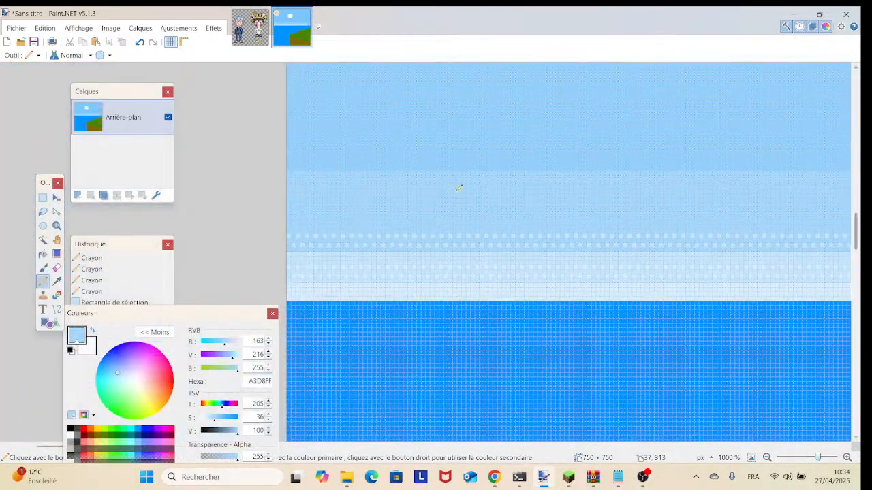
{"action": "left_click", "coordinate": [56, 282]}
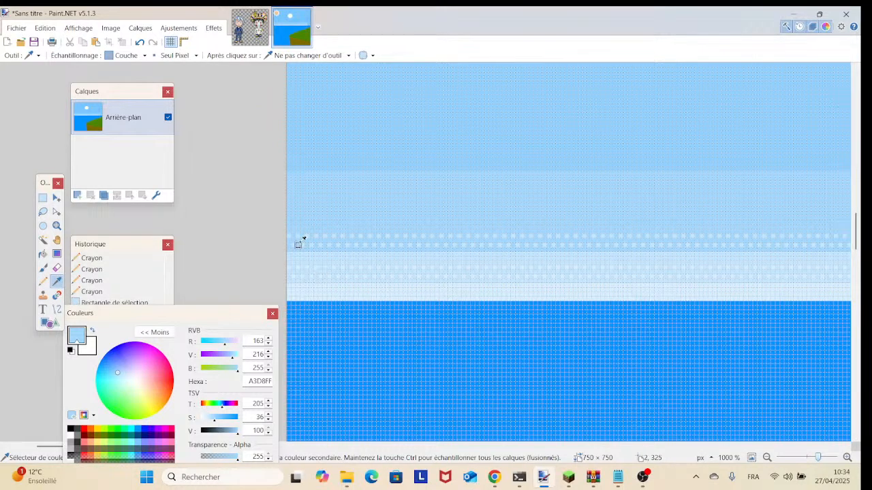
{"action": "left_click", "coordinate": [42, 281]}
Step: Start a staggered A3D8FF dither on rows 305 and 307 from x = 0 to 3
{"action": "left_click_drag", "start_coordinate": [817, 458], "coordinate": [822, 457]}
{"action": "left_click_drag", "start_coordinate": [352, 179], "coordinate": [478, 227]}
{"action": "left_click", "coordinate": [343, 162]}
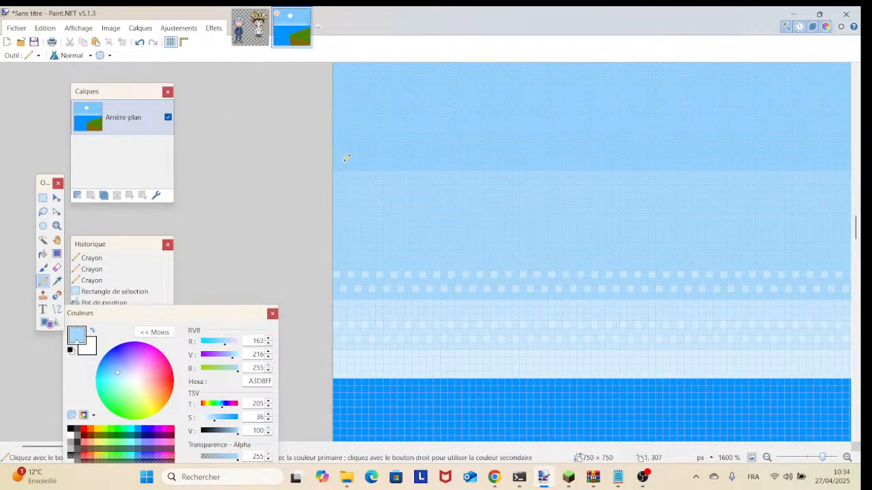
{"action": "left_click", "coordinate": [339, 144]}
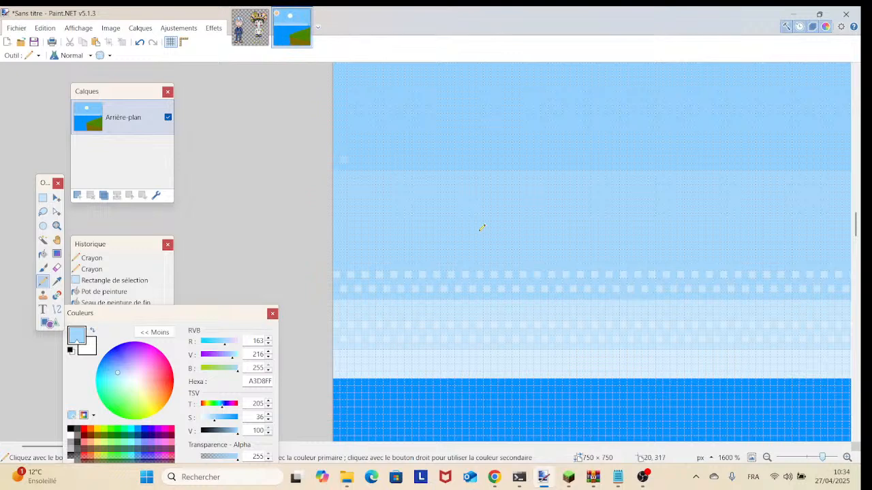
{"action": "scroll", "coordinate": [480, 226], "scroll_direction": "up", "scroll_amount": 3}
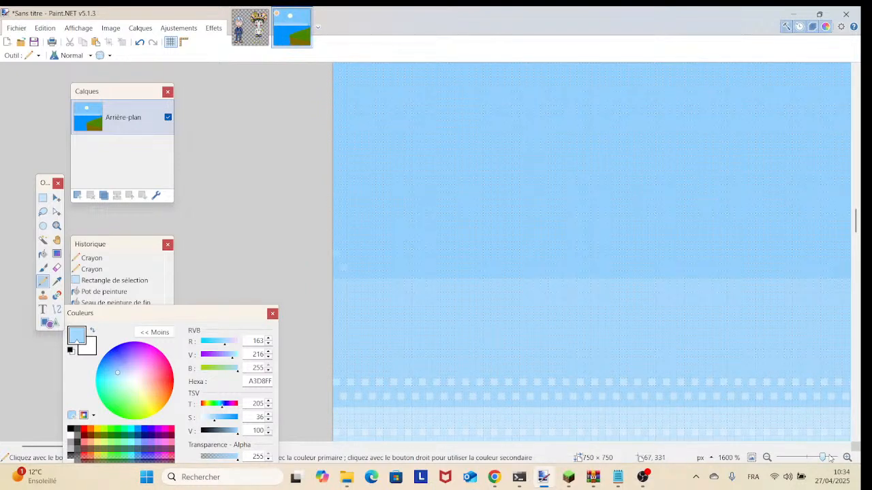
{"action": "left_click_drag", "start_coordinate": [822, 457], "coordinate": [824, 457]}
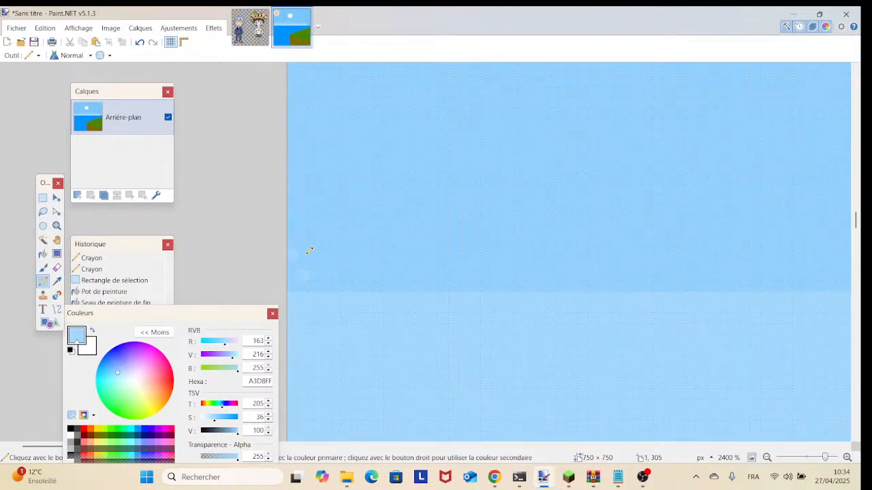
{"action": "left_click", "coordinate": [323, 267]}
{"action": "left_click", "coordinate": [326, 273]}
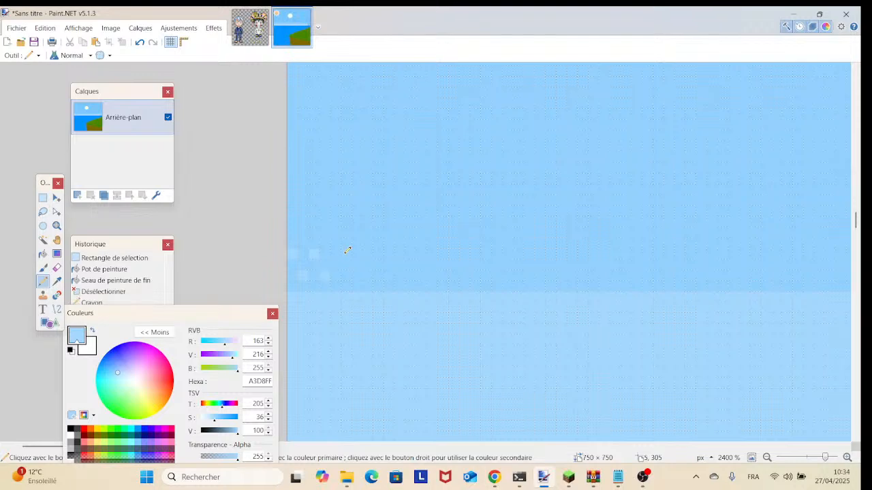
Step: Continue the alternating A3D8FF pixels on rows 305 and 307 from about x = 4 to 12
{"action": "left_click", "coordinate": [338, 253]}
{"action": "left_click", "coordinate": [348, 274]}
{"action": "left_click", "coordinate": [358, 253]}
{"action": "left_click", "coordinate": [369, 274]}
{"action": "left_click", "coordinate": [380, 253]}
{"action": "left_click", "coordinate": [389, 274]}
{"action": "left_click", "coordinate": [401, 254]}
{"action": "left_click", "coordinate": [422, 254]}
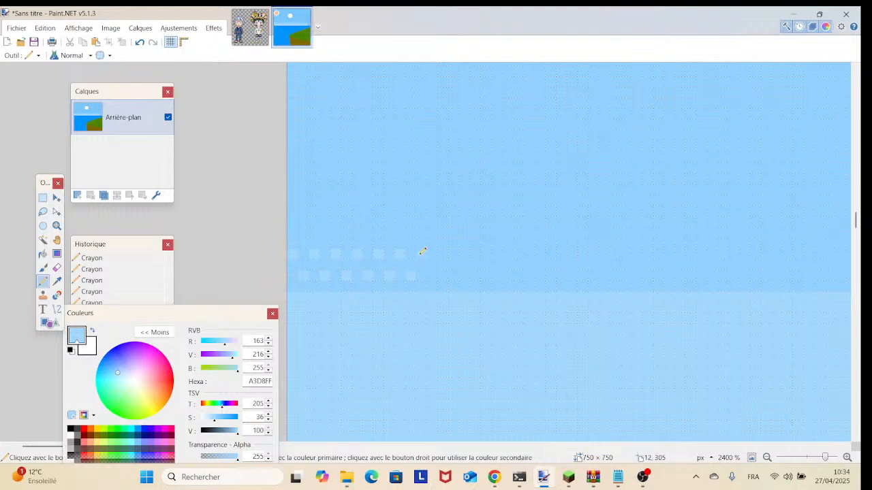
Step: Extend the A3D8FF dither on rows 305 and 307 from about x = 13 to 23
{"action": "left_click", "coordinate": [443, 254]}
{"action": "left_click", "coordinate": [464, 254]}
{"action": "left_click", "coordinate": [476, 275]}
{"action": "left_click", "coordinate": [487, 254]}
{"action": "left_click", "coordinate": [497, 275]}
{"action": "left_click", "coordinate": [507, 254]}
{"action": "left_click", "coordinate": [518, 275]}
Step: Undo the misplaced two-pixel stroke at x = 24 and continue the staggered A3D8FF pixels on rows 305 and 307 to about x = 32
{"action": "left_click_drag", "start_coordinate": [550, 256], "coordinate": [551, 264]}
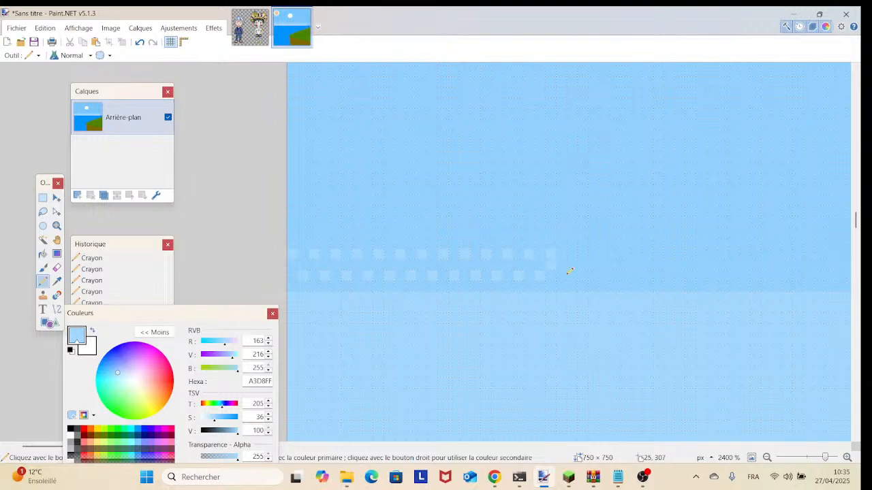
{"action": "left_click", "coordinate": [140, 43]}
{"action": "left_click_drag", "start_coordinate": [573, 253], "coordinate": [581, 272]}
{"action": "left_click", "coordinate": [616, 254]}
{"action": "scroll", "coordinate": [432, 154], "scroll_direction": "right", "scroll_amount": 5}
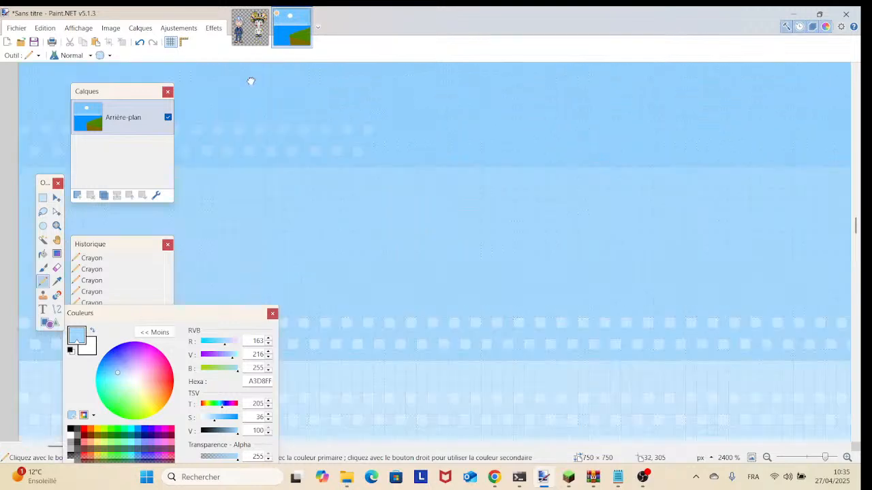
Step: Continue the staggered A3D8FF pencil pixels on rows 305 and 307 from about x = 34 to 40
{"action": "mouse_move", "coordinate": [823, 457]}
{"action": "left_mouse_down"}
{"action": "mouse_move", "coordinate": [805, 460]}
{"action": "mouse_move", "coordinate": [828, 458]}
{"action": "left_mouse_up"}
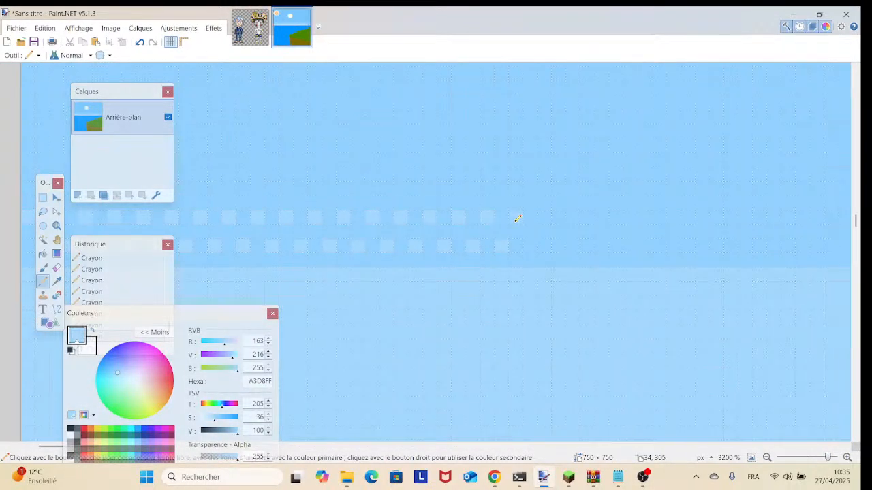
{"action": "left_click", "coordinate": [546, 220]}
{"action": "left_click", "coordinate": [563, 248]}
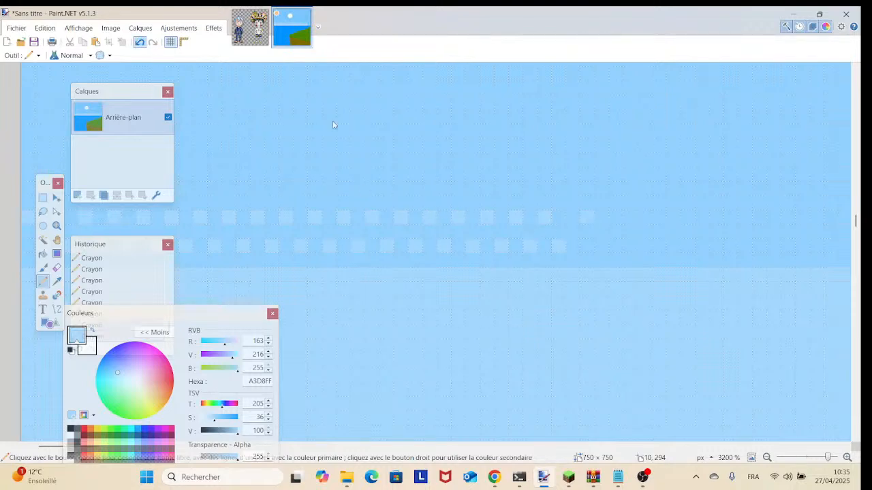
{"action": "left_click", "coordinate": [573, 218]}
{"action": "left_click", "coordinate": [587, 245]}
{"action": "left_click", "coordinate": [601, 218]}
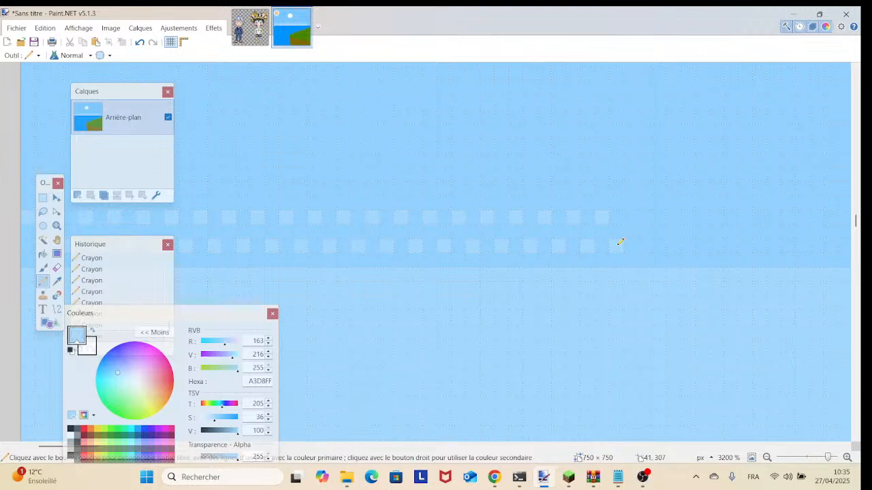
Step: Extend the alternating A3D8FF pixels on rows 305 and 307 from about x = 42 to 52, undoing a misplaced stroke along the way
{"action": "left_click", "coordinate": [630, 215]}
{"action": "left_click", "coordinate": [645, 246]}
{"action": "left_click", "coordinate": [659, 216]}
{"action": "left_click", "coordinate": [688, 215]}
{"action": "left_click", "coordinate": [702, 247]}
{"action": "left_click", "coordinate": [716, 215]}
{"action": "left_click", "coordinate": [730, 246]}
{"action": "left_click", "coordinate": [139, 42]}
{"action": "left_click", "coordinate": [746, 216]}
{"action": "left_click", "coordinate": [758, 246]}
{"action": "left_click", "coordinate": [774, 217]}
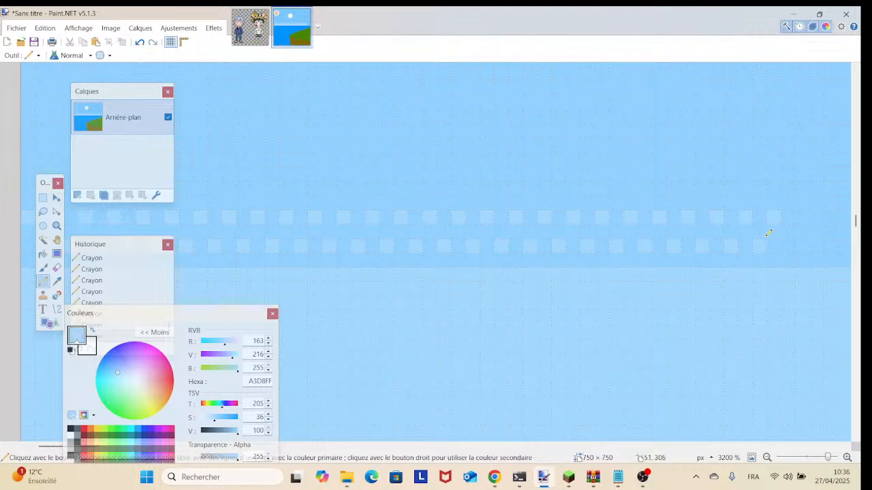
Step: Undo the misplaced stroke near x = 53 and carry the A3D8FF dither on rows 305 and 307 on to x = 56
{"action": "left_click", "coordinate": [140, 41]}
{"action": "left_click", "coordinate": [786, 254]}
{"action": "left_click", "coordinate": [139, 42]}
{"action": "left_click", "coordinate": [788, 246]}
{"action": "left_click", "coordinate": [802, 217]}
{"action": "left_click", "coordinate": [816, 243]}
{"action": "left_click", "coordinate": [830, 215]}
Step: Pencil staggered A3D8FF pixels on rows 305 and 307 from about x = 57 to 61 and undo the misplaced stroke
{"action": "left_click_drag", "start_coordinate": [837, 249], "coordinate": [302, 260]}
{"action": "left_click", "coordinate": [309, 254]}
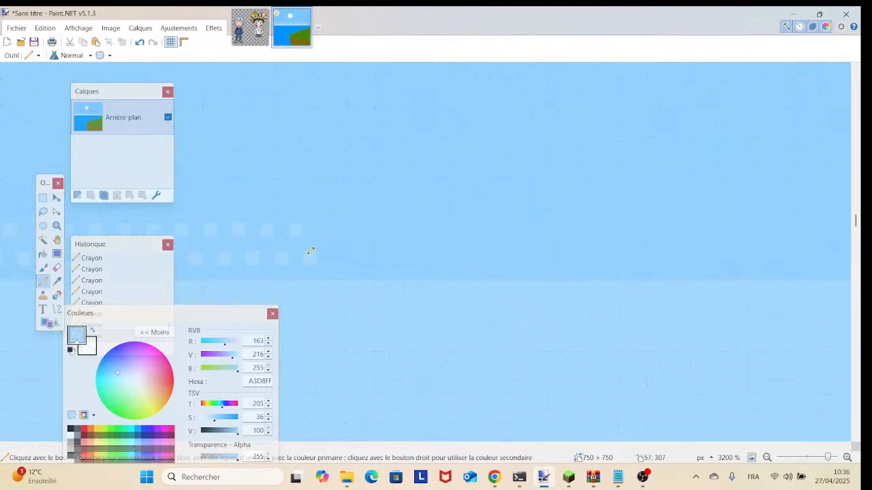
{"action": "left_click", "coordinate": [324, 230]}
{"action": "left_click", "coordinate": [338, 258]}
{"action": "left_click", "coordinate": [356, 230]}
{"action": "left_click", "coordinate": [368, 258]}
{"action": "left_click", "coordinate": [140, 43]}
Step: Continue the A3D8FF dither on rows 305 and 307 from about x = 62 to 69
{"action": "left_click", "coordinate": [380, 226]}
{"action": "left_click", "coordinate": [409, 229]}
{"action": "left_click", "coordinate": [424, 258]}
{"action": "left_click", "coordinate": [437, 229]}
{"action": "left_click", "coordinate": [453, 258]}
{"action": "left_click", "coordinate": [467, 229]}
{"action": "left_click", "coordinate": [481, 258]}
Step: Add alternating A3D8FF pixels on rows 305 and 307 from about x = 70 to 77
{"action": "left_click", "coordinate": [511, 258]}
{"action": "left_click", "coordinate": [525, 230]}
{"action": "left_click", "coordinate": [540, 258]}
{"action": "left_click", "coordinate": [553, 230]}
{"action": "left_click", "coordinate": [568, 258]}
{"action": "left_click", "coordinate": [582, 229]}
{"action": "left_click", "coordinate": [597, 258]}
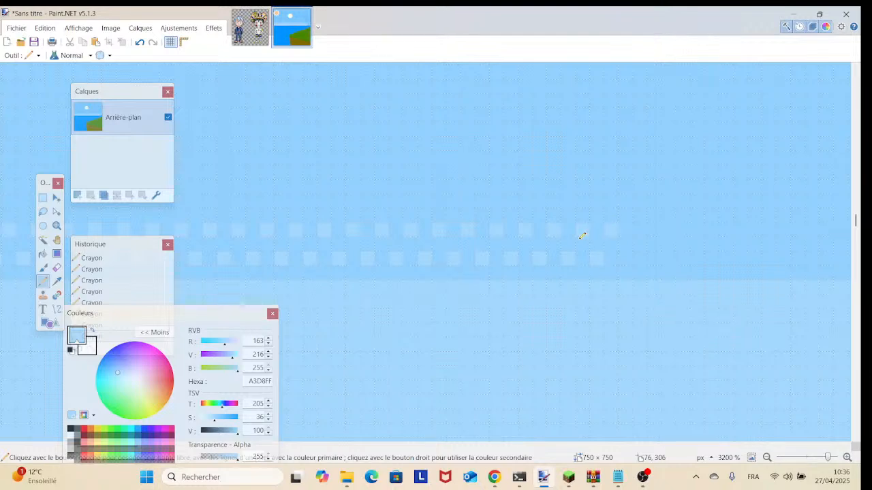
Step: Extend the staggered A3D8FF pixels on rows 305 and 307 from about x = 78 to 86
{"action": "left_click", "coordinate": [625, 258]}
{"action": "left_click", "coordinate": [640, 229]}
{"action": "left_click", "coordinate": [654, 258]}
{"action": "left_click", "coordinate": [669, 229]}
{"action": "left_click", "coordinate": [682, 258]}
{"action": "left_click", "coordinate": [697, 229]}
{"action": "left_click", "coordinate": [711, 258]}
{"action": "left_click", "coordinate": [725, 230]}
Step: Continue the alternating A3D8FF pixels on rows 305 and 307 from about x = 87 to 94
{"action": "left_click", "coordinate": [754, 229]}
{"action": "left_click", "coordinate": [768, 258]}
{"action": "left_click", "coordinate": [797, 258]}
{"action": "left_click", "coordinate": [811, 229]}
{"action": "left_click", "coordinate": [823, 258]}
{"action": "left_click", "coordinate": [839, 232]}
Step: Extend the A3D8FF dither on rows 305 and 307 from about x = 95 to 104
{"action": "mouse_move", "coordinate": [767, 249]}
{"action": "left_mouse_down"}
{"action": "mouse_move", "coordinate": [714, 273]}
{"action": "mouse_move", "coordinate": [241, 258]}
{"action": "left_mouse_up"}
{"action": "left_click", "coordinate": [329, 267]}
{"action": "left_click", "coordinate": [342, 240]}
{"action": "left_click", "coordinate": [356, 265]}
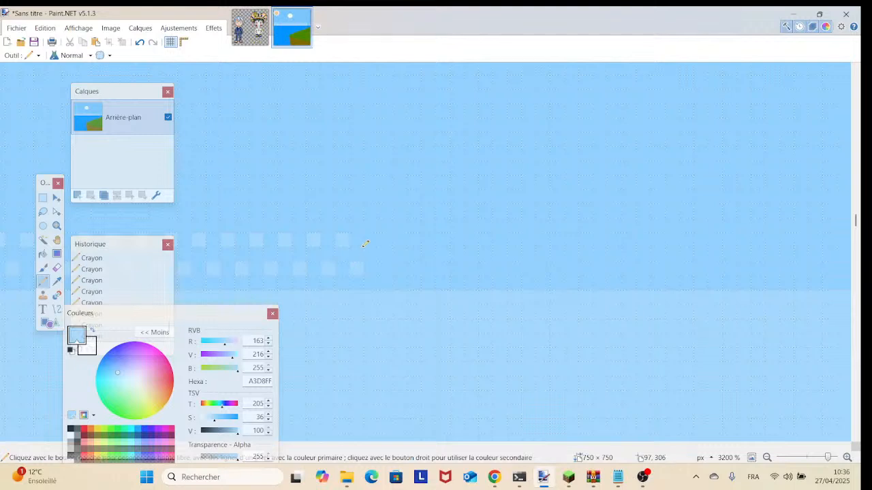
{"action": "left_click", "coordinate": [372, 240]}
{"action": "left_click", "coordinate": [402, 240]}
{"action": "left_click", "coordinate": [411, 266]}
{"action": "left_click", "coordinate": [436, 239]}
{"action": "left_click", "coordinate": [441, 266]}
{"action": "left_click", "coordinate": [456, 238]}
Step: Pencil alternating A3D8FF pixels on rows 305 and 307 from about x = 105 to 115
{"action": "left_click", "coordinate": [500, 267]}
{"action": "left_click", "coordinate": [515, 240]}
{"action": "left_click", "coordinate": [530, 267]}
{"action": "left_click", "coordinate": [557, 267]}
{"action": "left_click", "coordinate": [572, 239]}
{"action": "left_click", "coordinate": [585, 267]}
{"action": "left_click", "coordinate": [599, 239]}
{"action": "left_click", "coordinate": [614, 267]}
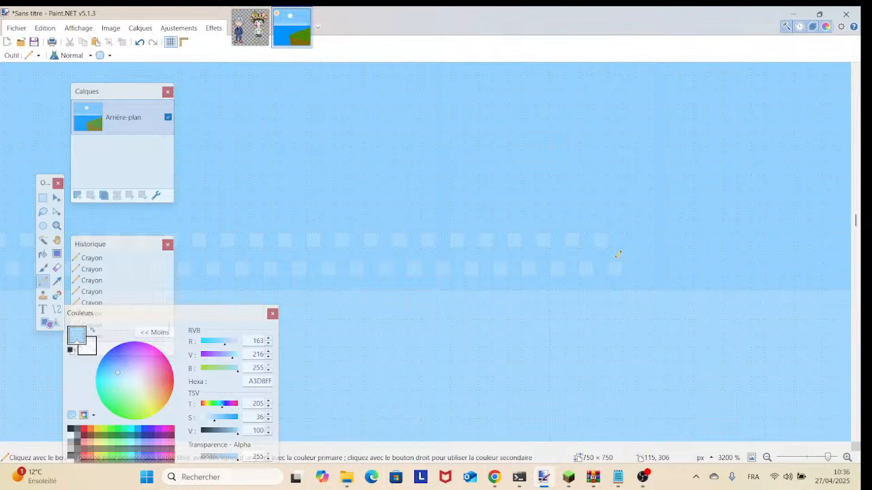
Step: Continue the staggered A3D8FF pixels on rows 305 and 307 from about x = 116 to 124
{"action": "left_click", "coordinate": [630, 239]}
{"action": "left_click", "coordinate": [658, 239]}
{"action": "left_click", "coordinate": [671, 267]}
{"action": "left_click", "coordinate": [686, 239]}
{"action": "left_click", "coordinate": [699, 268]}
{"action": "left_click", "coordinate": [728, 268]}
{"action": "left_click", "coordinate": [743, 239]}
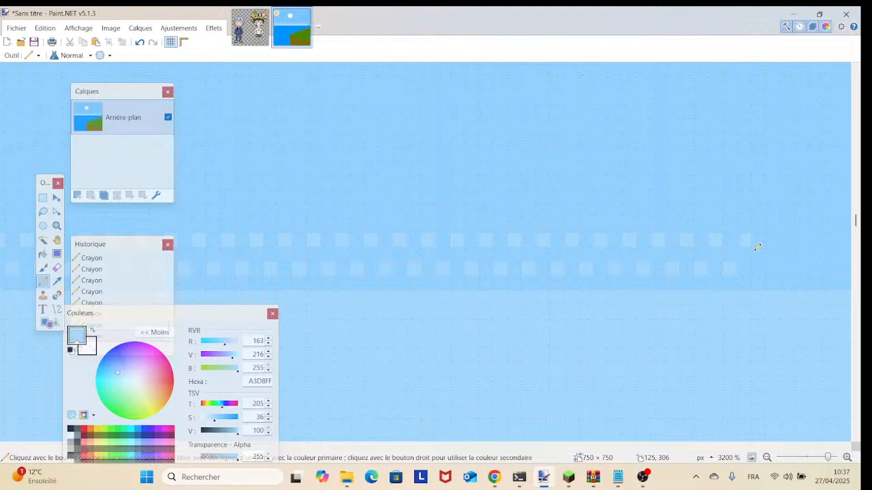
Step: Add staggered A3D8FF pixels on rows 305 and 307 from about x = 125 to 131
{"action": "left_click", "coordinate": [787, 268]}
{"action": "left_click", "coordinate": [801, 239]}
{"action": "left_click", "coordinate": [815, 268]}
{"action": "left_click", "coordinate": [830, 239]}
{"action": "left_click", "coordinate": [844, 268]}
Step: Extend the A3D8FF dither on rows 305 and 307 from about x = 132 to 139, undoing the misplaced pixel at x = 134
{"action": "left_click_drag", "start_coordinate": [838, 269], "coordinate": [440, 274]}
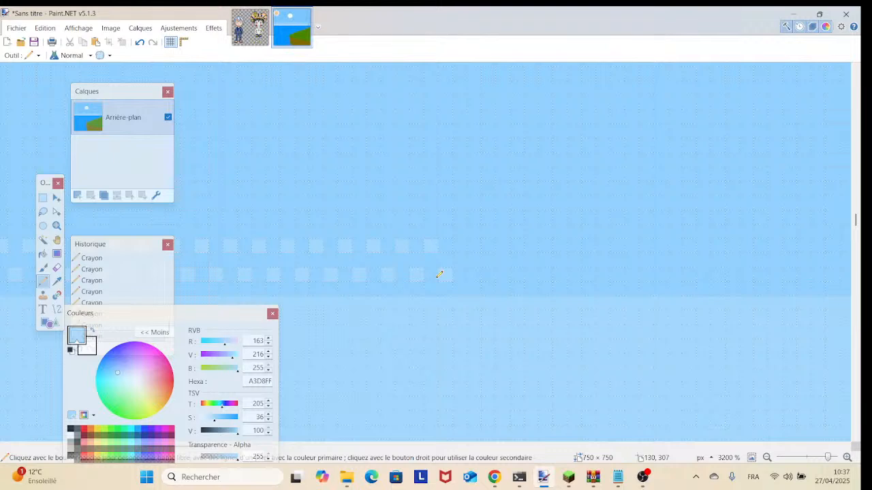
{"action": "left_click", "coordinate": [457, 246]}
{"action": "left_click", "coordinate": [487, 233]}
{"action": "key", "text": "ctrl+z"}
{"action": "left_click", "coordinate": [488, 247]}
{"action": "left_click", "coordinate": [503, 274]}
{"action": "left_click", "coordinate": [530, 274]}
{"action": "left_click", "coordinate": [545, 245]}
{"action": "left_click", "coordinate": [560, 272]}
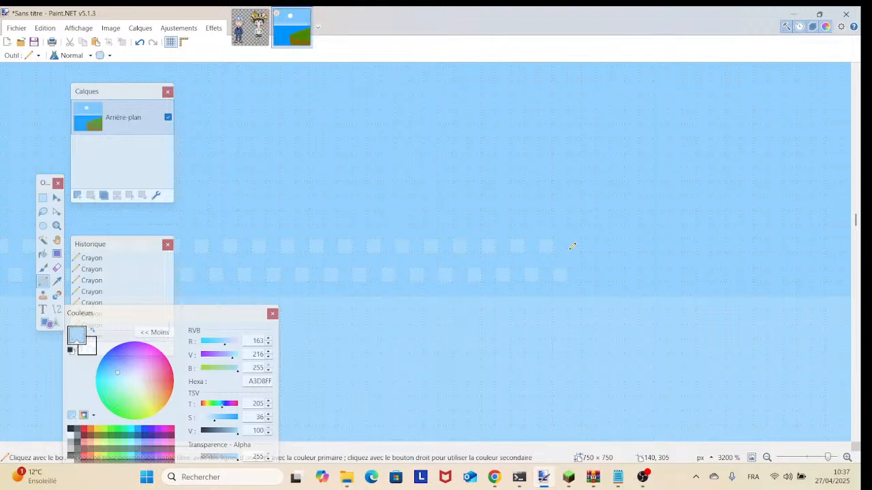
Step: Continue the alternating A3D8FF pixels on rows 305 and 307 from about x = 140 to 147
{"action": "left_click", "coordinate": [588, 274]}
{"action": "left_click", "coordinate": [603, 245]}
{"action": "left_click", "coordinate": [632, 244]}
{"action": "left_click", "coordinate": [646, 274]}
{"action": "left_click", "coordinate": [660, 245]}
{"action": "left_click", "coordinate": [676, 274]}
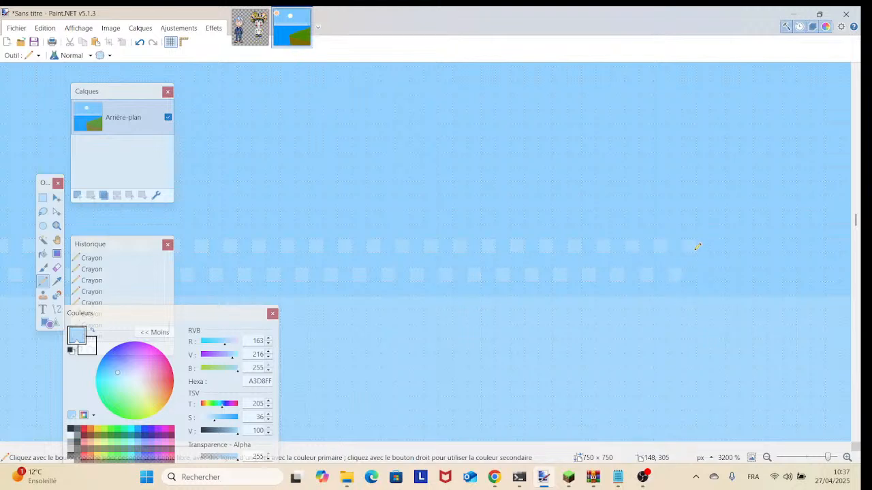
Step: Extend the staggered A3D8FF pixels on rows 305 and 307 from about x = 148 to 154
{"action": "left_click", "coordinate": [705, 272]}
{"action": "left_click", "coordinate": [717, 259]}
{"action": "left_click", "coordinate": [717, 246]}
{"action": "left_click", "coordinate": [732, 274]}
{"action": "left_click", "coordinate": [746, 246]}
{"action": "left_click", "coordinate": [760, 274]}
{"action": "left_click", "coordinate": [775, 246]}
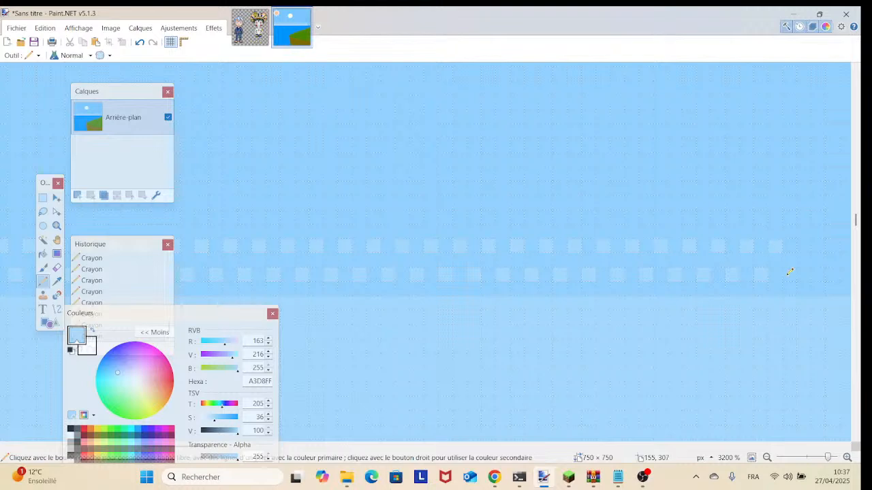
Step: Continue the A3D8FF dither on rows 305 and 307 from about x = 155 to 166
{"action": "left_click", "coordinate": [833, 244]}
{"action": "left_click", "coordinate": [847, 275]}
{"action": "left_click_drag", "start_coordinate": [832, 274], "coordinate": [340, 264]}
{"action": "left_click", "coordinate": [369, 235]}
{"action": "left_click", "coordinate": [383, 264]}
{"action": "left_click", "coordinate": [411, 258]}
{"action": "left_click", "coordinate": [430, 235]}
{"action": "left_click", "coordinate": [440, 263]}
{"action": "left_click", "coordinate": [454, 235]}
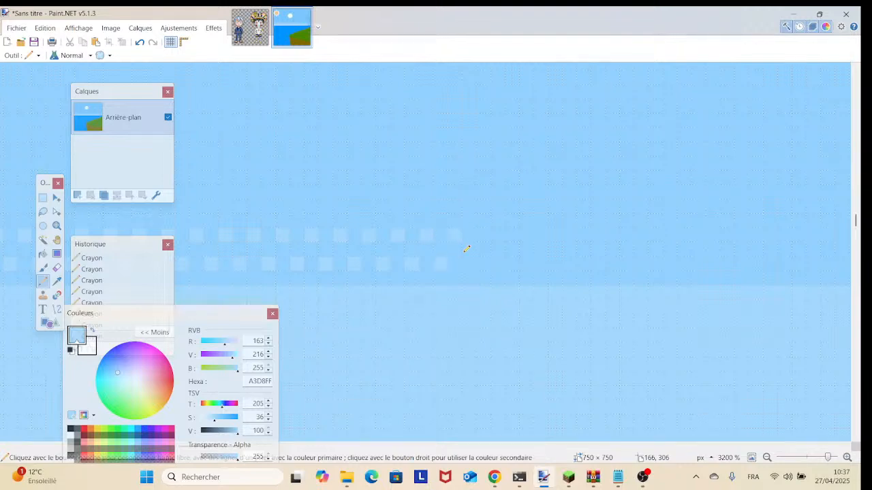
Step: Add alternating A3D8FF pixels on rows 305 and 307 from about x = 167 to 173
{"action": "left_click", "coordinate": [498, 263]}
{"action": "left_click", "coordinate": [512, 235]}
{"action": "left_click", "coordinate": [527, 264]}
{"action": "left_click", "coordinate": [540, 235]}
{"action": "left_click", "coordinate": [555, 264]}
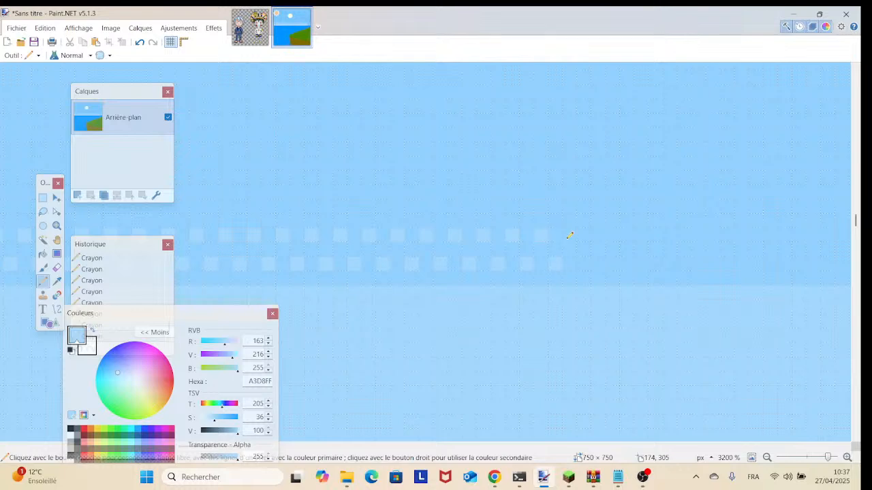
Step: Extend the A3D8FF dither on rows 305 and 307 from about x = 174 to 183, replacing the misplaced pixel at x = 180
{"action": "left_click", "coordinate": [613, 264]}
{"action": "left_click", "coordinate": [641, 266]}
{"action": "left_click", "coordinate": [657, 239]}
{"action": "left_click", "coordinate": [140, 42]}
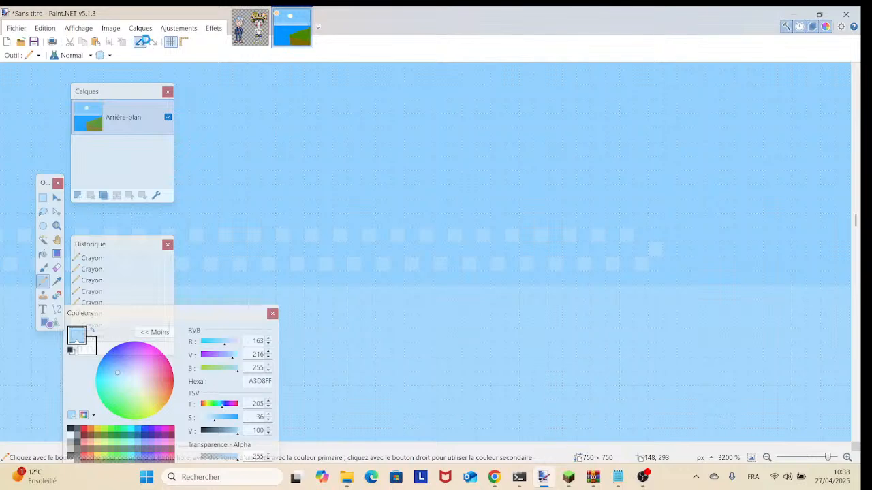
{"action": "left_click", "coordinate": [658, 235]}
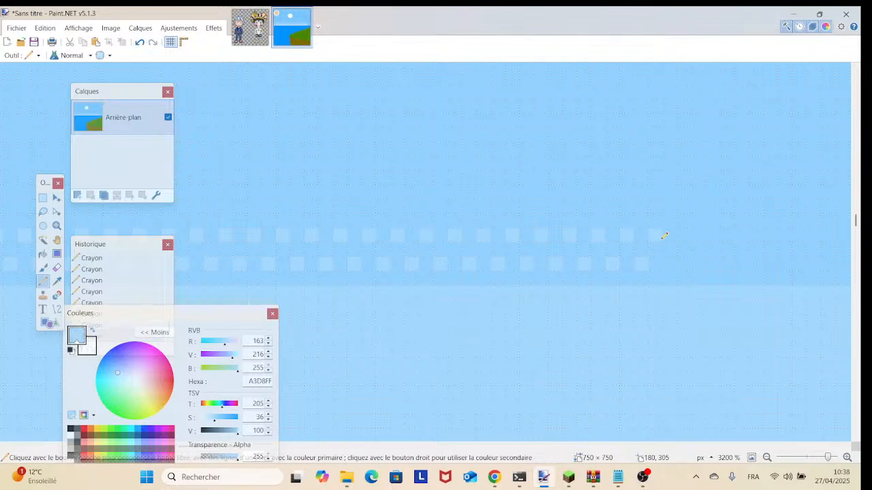
{"action": "left_click", "coordinate": [670, 263]}
{"action": "left_click", "coordinate": [698, 264]}
Step: Continue the staggered A3D8FF pixels on rows 305 and 307 from about x = 184 to 191
{"action": "left_click", "coordinate": [741, 235]}
{"action": "left_click", "coordinate": [755, 264]}
{"action": "left_click", "coordinate": [770, 236]}
{"action": "left_click", "coordinate": [783, 264]}
{"action": "left_click", "coordinate": [798, 236]}
{"action": "left_click", "coordinate": [813, 264]}
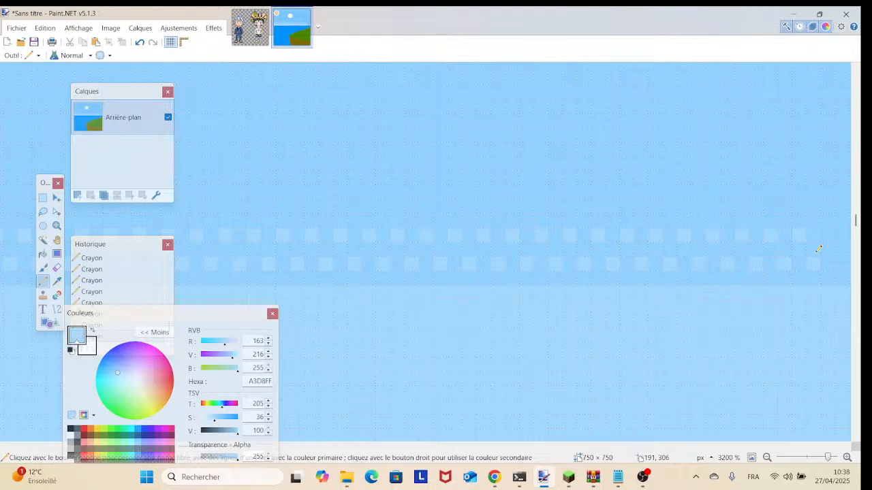
Step: Undo the misplaced strokes and extend the A3D8FF dither on rows 305 and 307 to about x = 211
{"action": "left_click", "coordinate": [141, 43]}
{"action": "left_click", "coordinate": [141, 44]}
{"action": "mouse_move", "coordinate": [843, 272]}
{"action": "left_mouse_down"}
{"action": "mouse_move", "coordinate": [345, 276]}
{"action": "mouse_move", "coordinate": [295, 250]}
{"action": "mouse_move", "coordinate": [302, 244]}
{"action": "mouse_move", "coordinate": [316, 270]}
{"action": "mouse_move", "coordinate": [331, 248]}
{"action": "mouse_move", "coordinate": [353, 263]}
{"action": "mouse_move", "coordinate": [378, 259]}
{"action": "mouse_move", "coordinate": [374, 275]}
{"action": "left_mouse_up"}
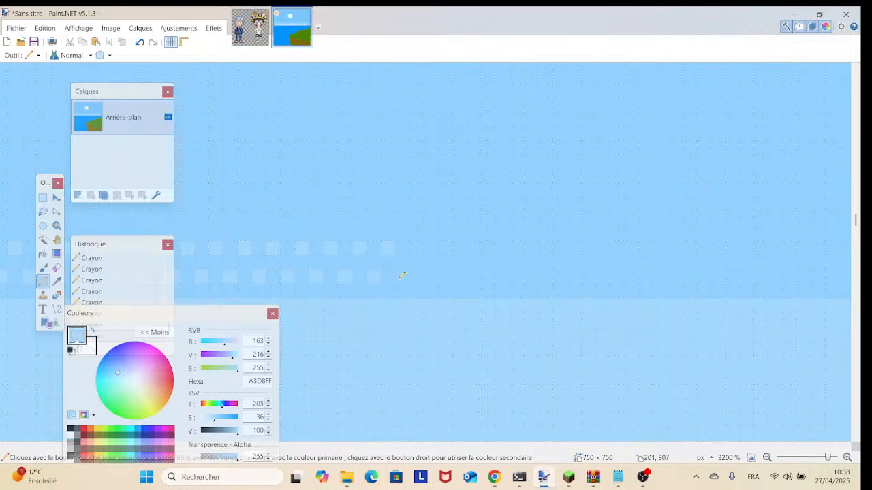
{"action": "left_click", "coordinate": [416, 246]}
{"action": "left_click", "coordinate": [431, 275]}
{"action": "left_click", "coordinate": [462, 273]}
{"action": "left_click", "coordinate": [488, 272]}
{"action": "left_click", "coordinate": [518, 273]}
{"action": "left_click", "coordinate": [531, 247]}
{"action": "left_click", "coordinate": [547, 272]}
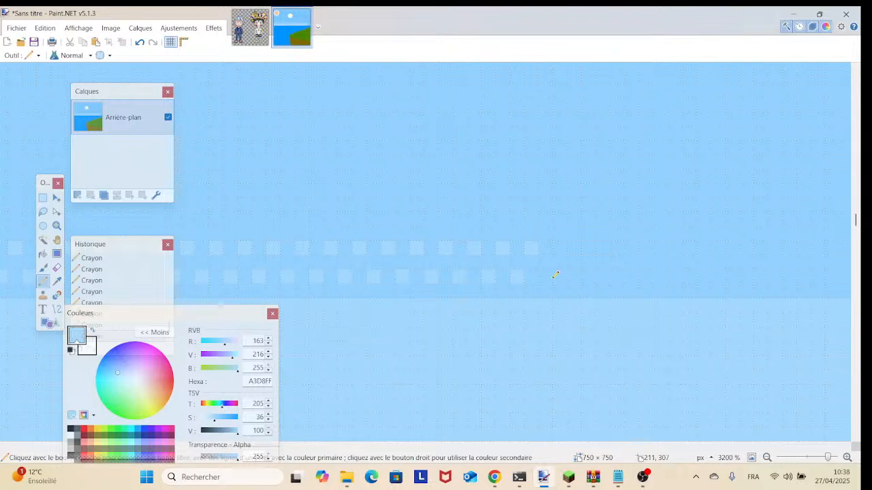
Step: Pencil staggered A3D8FF pixels on rows 305 and 307 from about x = 212 to 217
{"action": "left_click", "coordinate": [563, 249]}
{"action": "left_click", "coordinate": [577, 273]}
{"action": "left_click", "coordinate": [592, 248]}
{"action": "left_click", "coordinate": [607, 273]}
{"action": "left_click", "coordinate": [619, 248]}
{"action": "left_click", "coordinate": [633, 273]}
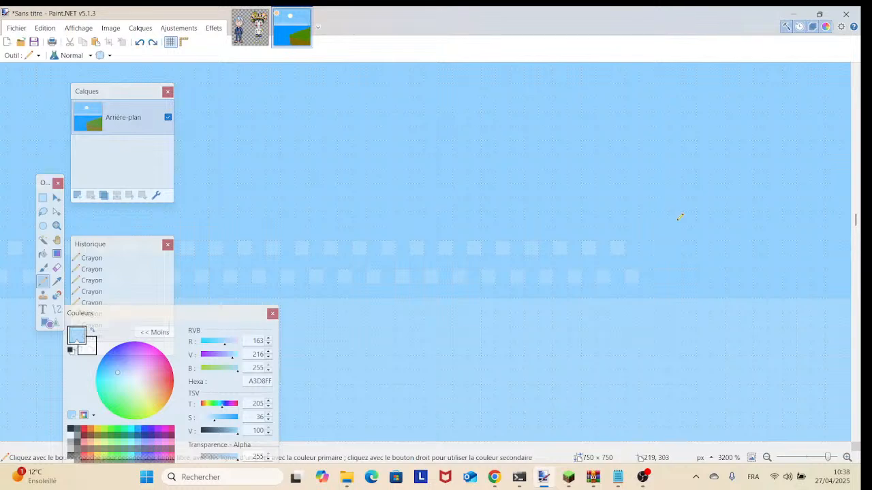
Step: Extend the A3D8FF dither on rows 305 and 307 with staggered pixels from about x = 218 to 227
{"action": "left_click", "coordinate": [648, 248]}
{"action": "left_click", "coordinate": [663, 273]}
{"action": "left_click", "coordinate": [677, 248]}
{"action": "left_click", "coordinate": [691, 273]}
{"action": "left_click", "coordinate": [706, 250]}
{"action": "left_click", "coordinate": [715, 275]}
{"action": "left_click", "coordinate": [761, 247]}
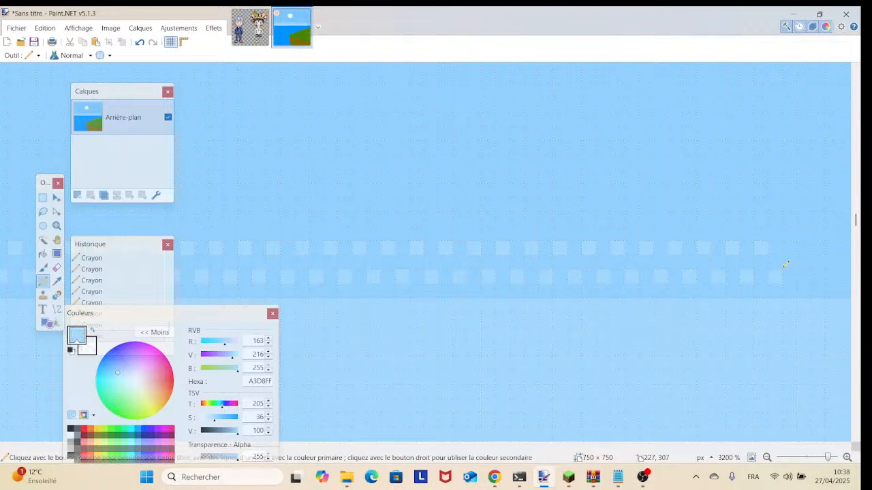
Step: Pencil staggered A3D8FF pixels on rows 305 and 307 from about x = 228 to 232
{"action": "left_click", "coordinate": [789, 248]}
{"action": "left_click", "coordinate": [803, 276]}
{"action": "left_click", "coordinate": [818, 248]}
{"action": "left_click", "coordinate": [833, 276]}
{"action": "left_click", "coordinate": [844, 251]}
Step: Continue the alternating A3D8FF pixels on rows 305 and 307 from about x = 233 to 247
{"action": "mouse_move", "coordinate": [787, 258]}
{"action": "left_mouse_down"}
{"action": "mouse_move", "coordinate": [470, 268]}
{"action": "mouse_move", "coordinate": [147, 250]}
{"action": "left_mouse_up"}
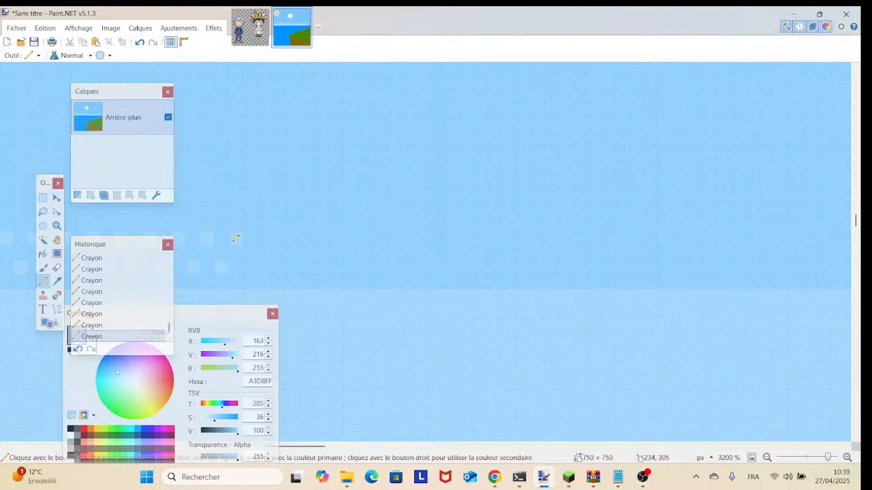
{"action": "left_click", "coordinate": [249, 268]}
{"action": "left_click", "coordinate": [266, 242]}
{"action": "left_click", "coordinate": [350, 239]}
{"action": "left_click", "coordinate": [364, 266]}
{"action": "left_click", "coordinate": [380, 239]}
{"action": "left_click", "coordinate": [393, 266]}
{"action": "left_click", "coordinate": [408, 237]}
{"action": "left_click", "coordinate": [421, 266]}
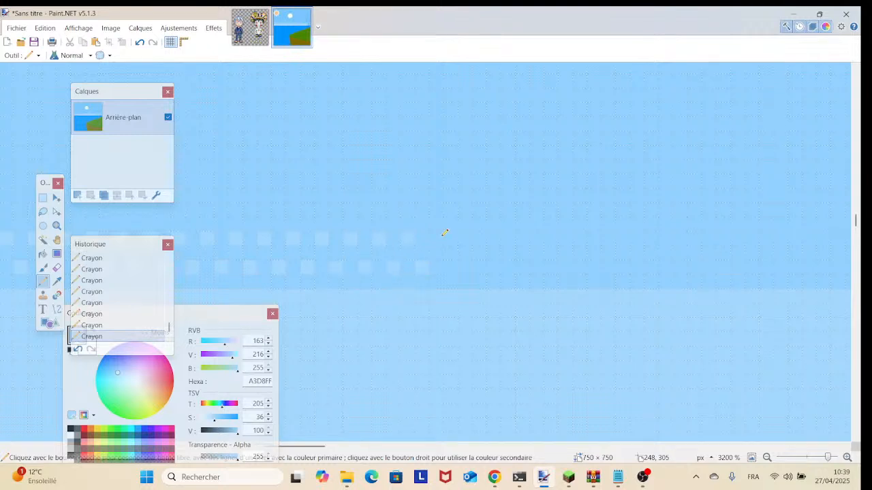
Step: Extend the A3D8FF dither on rows 305 and 307 from about x = 248 to 257
{"action": "left_click", "coordinate": [450, 267]}
{"action": "left_click", "coordinate": [465, 238]}
{"action": "left_click", "coordinate": [479, 267]}
{"action": "left_click", "coordinate": [495, 240]}
{"action": "left_click", "coordinate": [523, 239]}
{"action": "left_click", "coordinate": [536, 266]}
{"action": "left_click", "coordinate": [552, 239]}
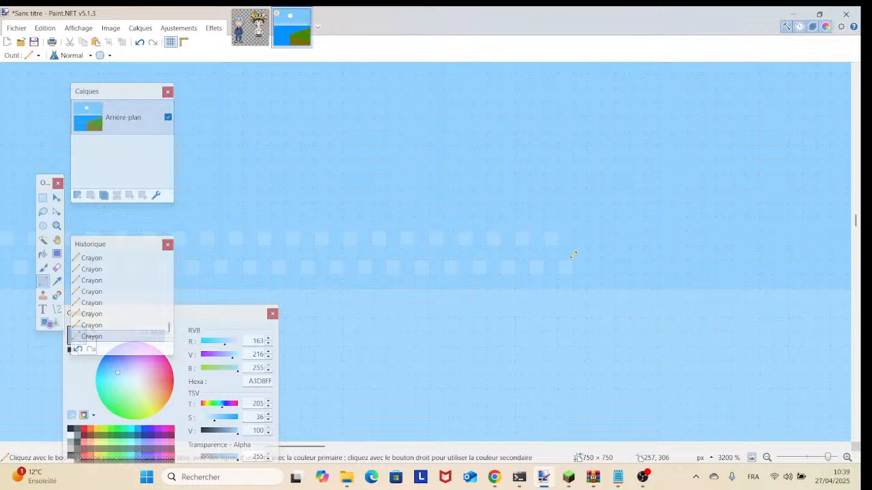
Step: Pencil staggered A3D8FF pixels on rows 305 and 307 from about x = 258 to 269
{"action": "left_click", "coordinate": [581, 239]}
{"action": "left_click", "coordinate": [594, 267]}
{"action": "left_click", "coordinate": [609, 239]}
{"action": "left_click", "coordinate": [622, 267]}
{"action": "left_click", "coordinate": [637, 239]}
{"action": "left_click", "coordinate": [651, 267]}
{"action": "left_click", "coordinate": [666, 239]}
{"action": "left_click", "coordinate": [709, 267]}
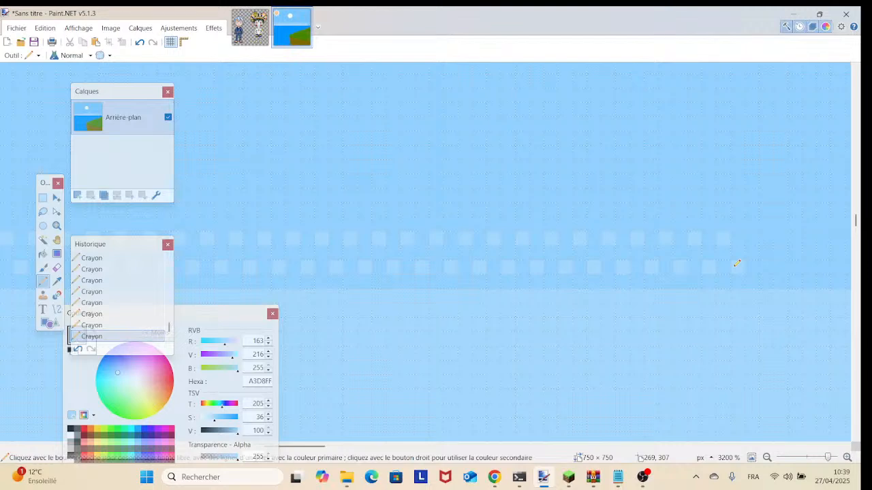
Step: Continue the staggered A3D8FF pixels on rows 305 and 307 from about x = 270 to 276
{"action": "left_click", "coordinate": [750, 241]}
{"action": "left_click", "coordinate": [766, 266]}
{"action": "left_click", "coordinate": [794, 267]}
{"action": "left_click", "coordinate": [809, 238]}
{"action": "left_click", "coordinate": [823, 267]}
{"action": "left_click", "coordinate": [837, 237]}
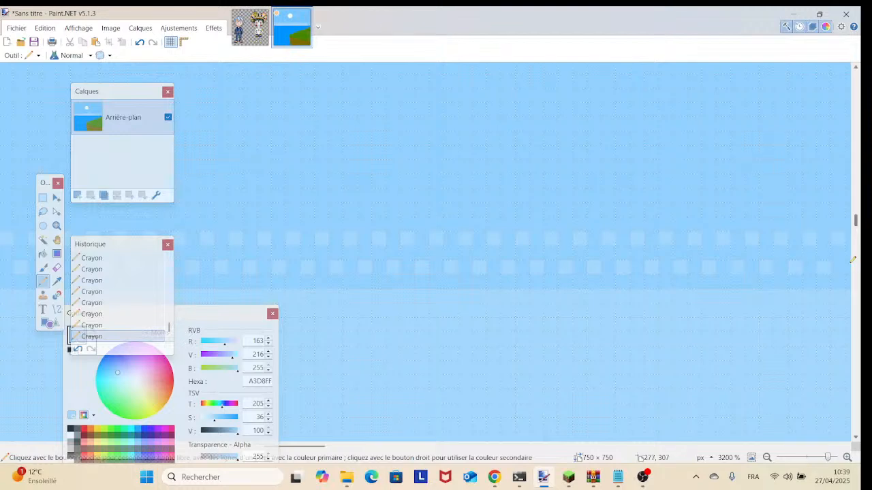
Step: Extend the A3D8FF dither on rows 305 and 307 from about x = 277 to 287
{"action": "left_click_drag", "start_coordinate": [779, 267], "coordinate": [341, 286]}
{"action": "left_click", "coordinate": [400, 258]}
{"action": "left_click", "coordinate": [414, 286]}
{"action": "left_click", "coordinate": [441, 286]}
{"action": "left_click", "coordinate": [456, 258]}
{"action": "left_click", "coordinate": [470, 287]}
{"action": "left_click", "coordinate": [485, 257]}
{"action": "left_click", "coordinate": [499, 287]}
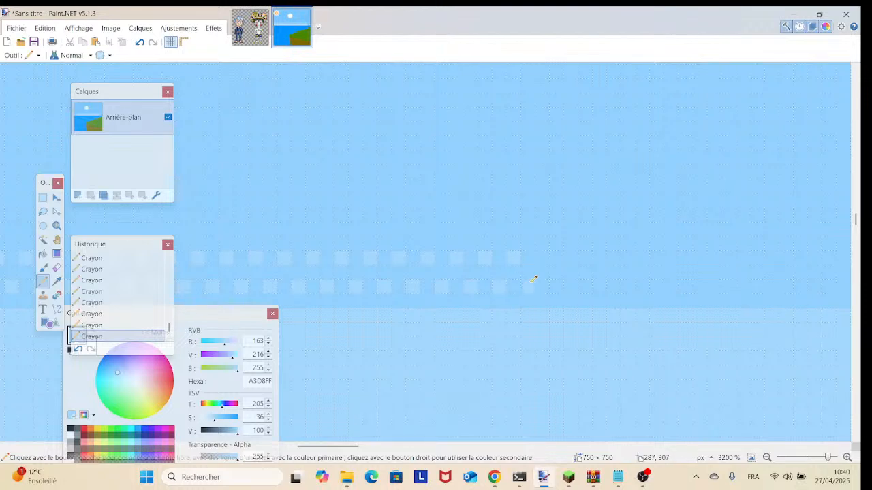
Step: Pencil staggered A3D8FF pixels on rows 305 and 307 from about x = 288 to 297, undoing and redrawing the last one
{"action": "left_click", "coordinate": [558, 282]}
{"action": "left_click", "coordinate": [584, 282]}
{"action": "left_click", "coordinate": [597, 257]}
{"action": "left_click", "coordinate": [615, 281]}
{"action": "left_click", "coordinate": [627, 255]}
{"action": "left_click", "coordinate": [645, 282]}
{"action": "left_click", "coordinate": [655, 255]}
{"action": "left_click", "coordinate": [672, 282]}
{"action": "left_click", "coordinate": [140, 41]}
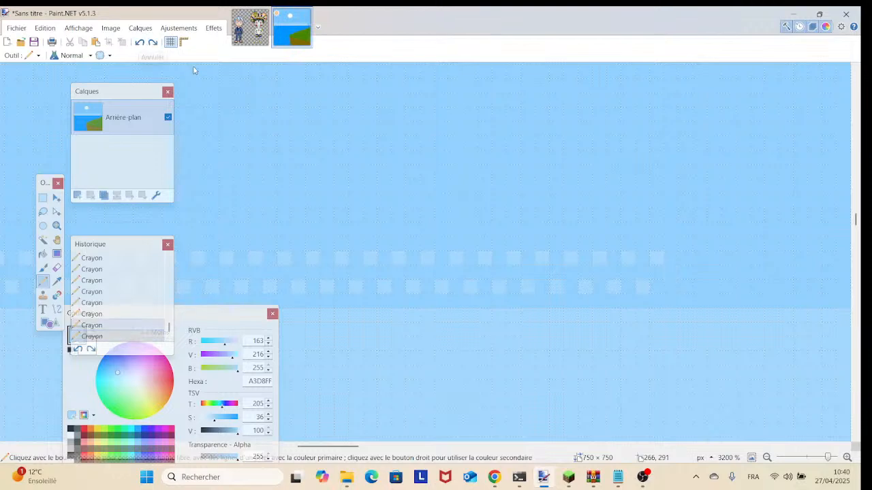
{"action": "left_click", "coordinate": [675, 282]}
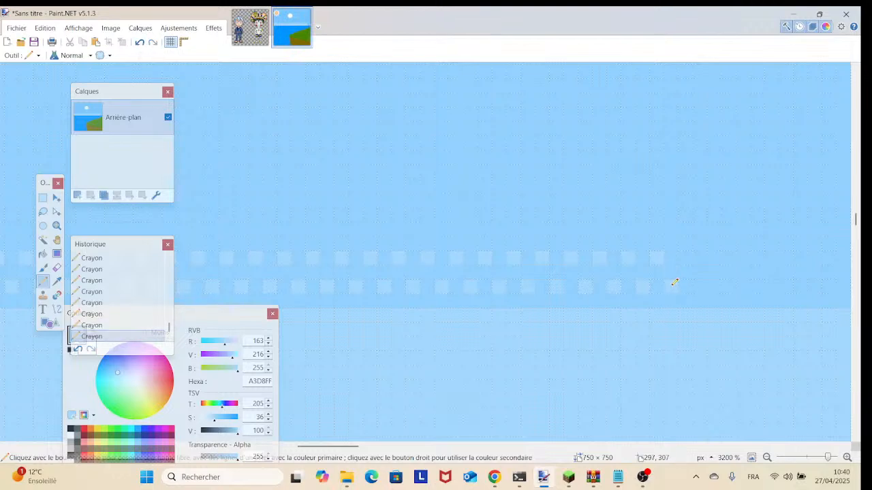
Step: Continue the staggered A3D8FF pixels on rows 305 and 307 from about x = 298 to 306
{"action": "left_click", "coordinate": [707, 282]}
{"action": "left_click", "coordinate": [716, 252]}
{"action": "left_click", "coordinate": [728, 282]}
{"action": "left_click", "coordinate": [742, 260]}
{"action": "left_click", "coordinate": [757, 285]}
{"action": "left_click", "coordinate": [771, 259]}
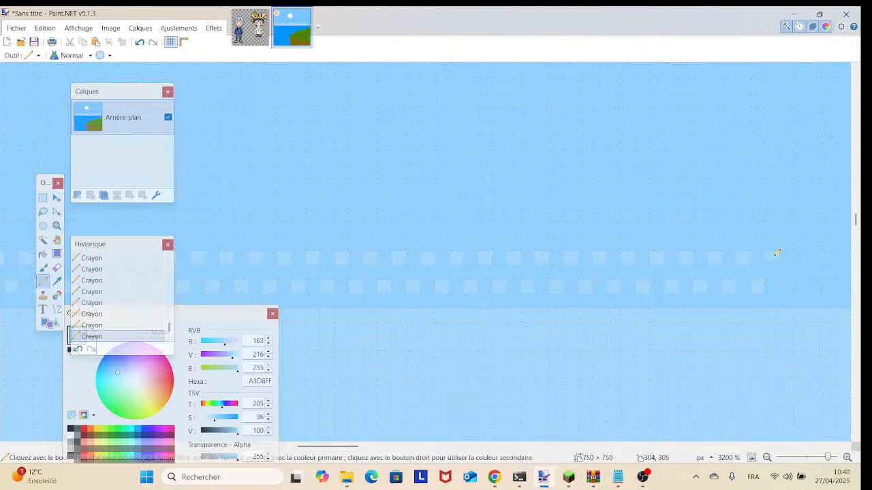
{"action": "left_click", "coordinate": [786, 285]}
{"action": "left_click", "coordinate": [800, 258]}
Step: Extend the A3D8FF dither on rows 305 and 307 from about x = 307 to 318
{"action": "left_click_drag", "start_coordinate": [827, 258], "coordinate": [366, 257]}
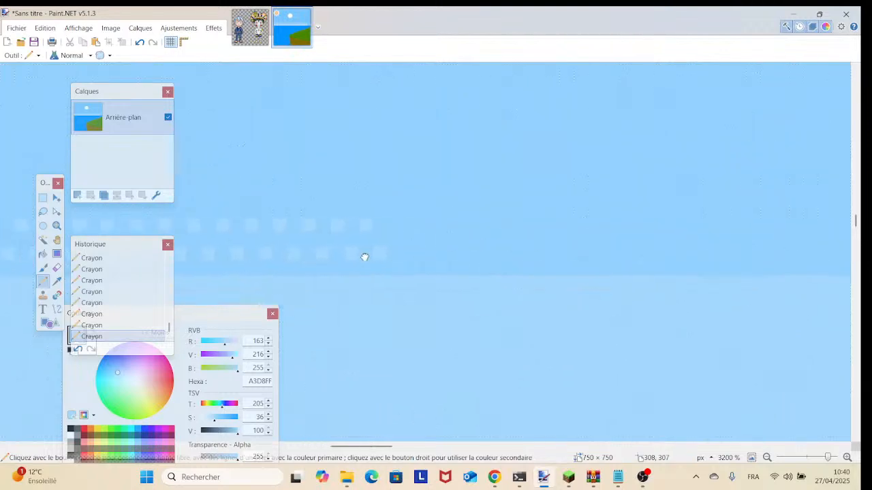
{"action": "left_click", "coordinate": [408, 253]}
{"action": "left_click", "coordinate": [421, 225]}
{"action": "left_click", "coordinate": [436, 254]}
{"action": "left_click", "coordinate": [450, 227]}
{"action": "left_click", "coordinate": [494, 254]}
{"action": "left_click", "coordinate": [510, 226]}
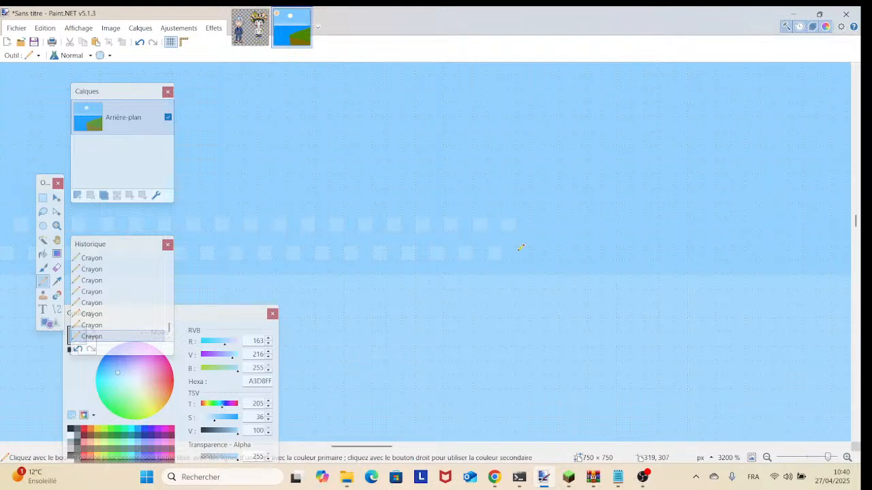
Step: Pencil staggered A3D8FF pixels on rows 305 and 307 from about x = 319 to 327
{"action": "left_click", "coordinate": [523, 254]}
{"action": "left_click", "coordinate": [538, 225]}
{"action": "left_click", "coordinate": [552, 253]}
{"action": "left_click", "coordinate": [566, 226]}
{"action": "left_click", "coordinate": [580, 253]}
{"action": "left_click", "coordinate": [623, 226]}
{"action": "left_click", "coordinate": [643, 254]}
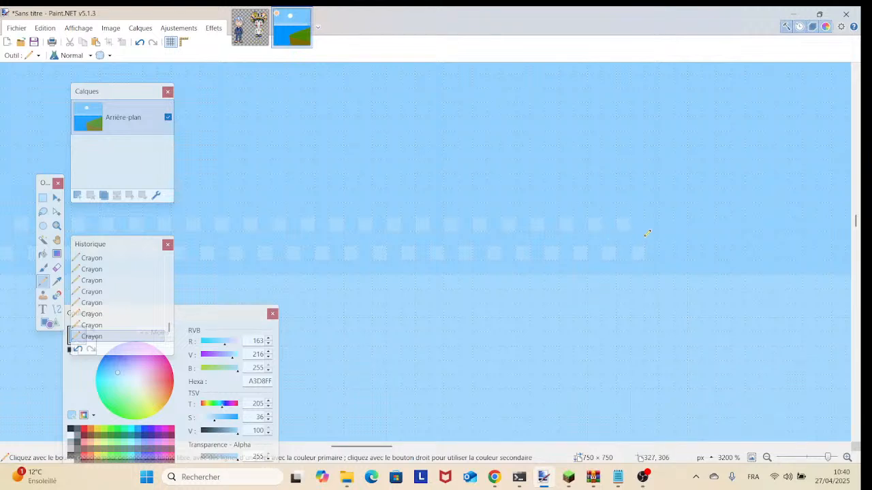
Step: Continue the staggered A3D8FF pixels on rows 305 and 307 from about x = 328 to 334
{"action": "left_click", "coordinate": [651, 225]}
{"action": "left_click", "coordinate": [666, 254]}
{"action": "left_click", "coordinate": [679, 224]}
{"action": "left_click", "coordinate": [710, 225]}
{"action": "left_click", "coordinate": [723, 253]}
{"action": "left_click", "coordinate": [739, 225]}
Step: Extend the A3D8FF dither on rows 305 and 307 from about x = 335 to 342
{"action": "left_click", "coordinate": [754, 253]}
{"action": "left_click", "coordinate": [767, 224]}
{"action": "left_click", "coordinate": [780, 253]}
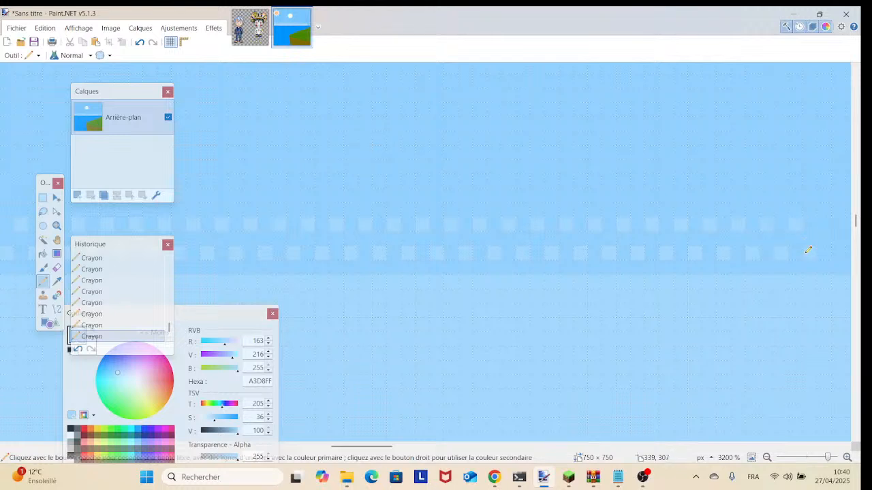
{"action": "left_click", "coordinate": [825, 225]}
{"action": "left_click", "coordinate": [839, 254]}
{"action": "left_click", "coordinate": [848, 226]}
Step: Pencil staggered A3D8FF pixels on rows 305 and 307 from about x = 343 to 354
{"action": "left_click_drag", "start_coordinate": [849, 229], "coordinate": [411, 196]}
{"action": "left_click", "coordinate": [428, 216]}
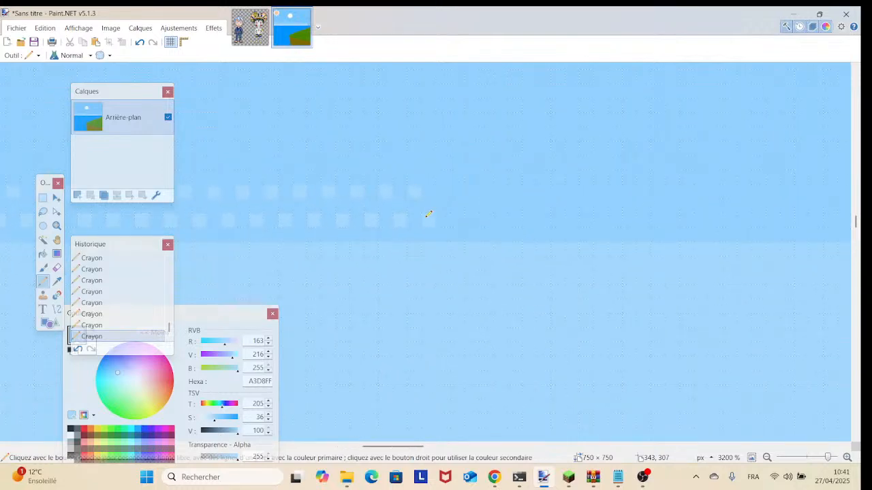
{"action": "left_click", "coordinate": [443, 193]}
{"action": "left_click", "coordinate": [459, 220]}
{"action": "left_click", "coordinate": [472, 192]}
{"action": "left_click", "coordinate": [486, 220]}
{"action": "left_click", "coordinate": [514, 218]}
{"action": "left_click", "coordinate": [542, 220]}
{"action": "left_click", "coordinate": [556, 193]}
{"action": "left_click", "coordinate": [586, 192]}
Step: Continue the staggered A3D8FF pixels on rows 305 and 307 from about x = 355 to 361
{"action": "left_click", "coordinate": [600, 220]}
{"action": "left_click", "coordinate": [614, 192]}
{"action": "left_click", "coordinate": [630, 220]}
{"action": "left_click", "coordinate": [643, 192]}
{"action": "left_click", "coordinate": [658, 220]}
{"action": "left_click", "coordinate": [672, 192]}
{"action": "left_click", "coordinate": [685, 220]}
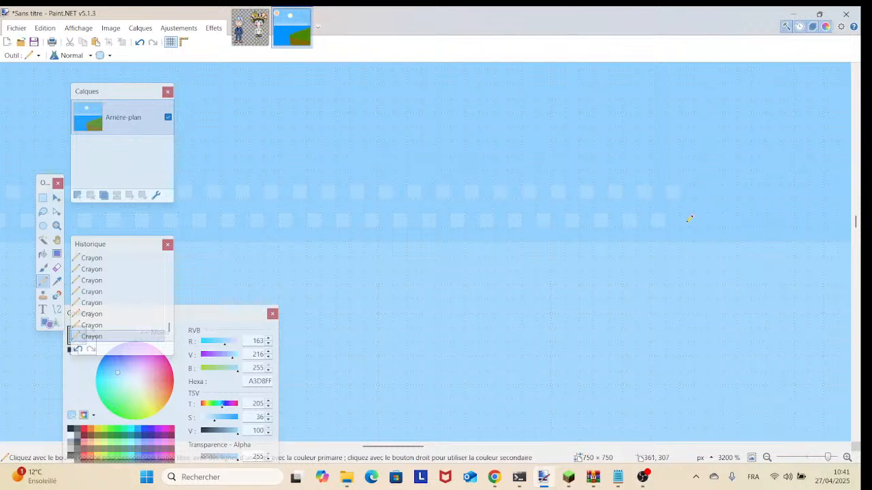
Step: Extend the A3D8FF dither on rows 305 and 307 from about x = 362 to 372
{"action": "left_click", "coordinate": [701, 192]}
{"action": "left_click", "coordinate": [714, 220]}
{"action": "left_click", "coordinate": [729, 192]}
{"action": "left_click", "coordinate": [743, 220]}
{"action": "left_click", "coordinate": [758, 192]}
{"action": "left_click", "coordinate": [773, 220]}
{"action": "left_click", "coordinate": [787, 192]}
{"action": "left_click", "coordinate": [802, 220]}
{"action": "left_click", "coordinate": [816, 192]}
{"action": "left_click", "coordinate": [843, 193]}
Step: Pencil staggered A3D8FF pixels on rows 305 and 307 from about x = 373 to 380
{"action": "key", "text": "space"}
{"action": "left_click_drag", "start_coordinate": [753, 196], "coordinate": [492, 190]}
{"action": "left_click_drag", "start_coordinate": [284, 150], "coordinate": [141, 175]}
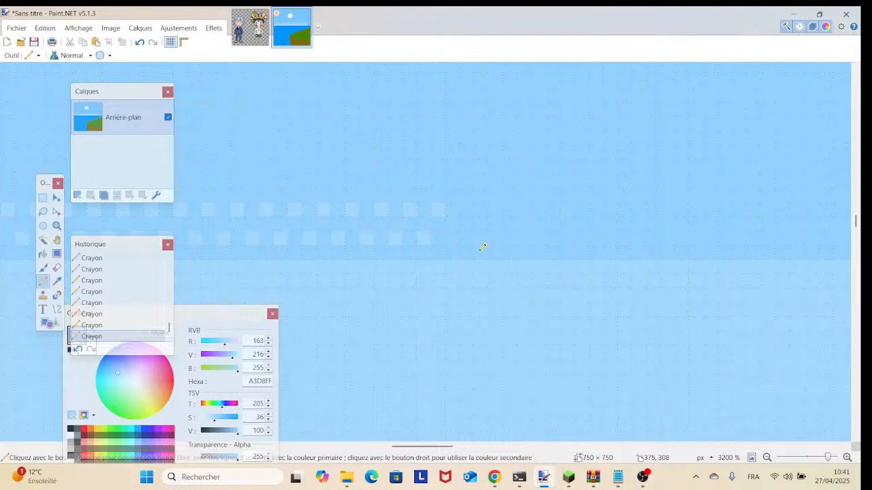
{"action": "left_click", "coordinate": [452, 238]}
{"action": "left_click", "coordinate": [467, 210]}
{"action": "left_click", "coordinate": [482, 237]}
{"action": "left_click", "coordinate": [496, 209]}
{"action": "left_click", "coordinate": [511, 238]}
{"action": "left_click", "coordinate": [524, 210]}
{"action": "left_click", "coordinate": [538, 238]}
{"action": "left_click", "coordinate": [552, 210]}
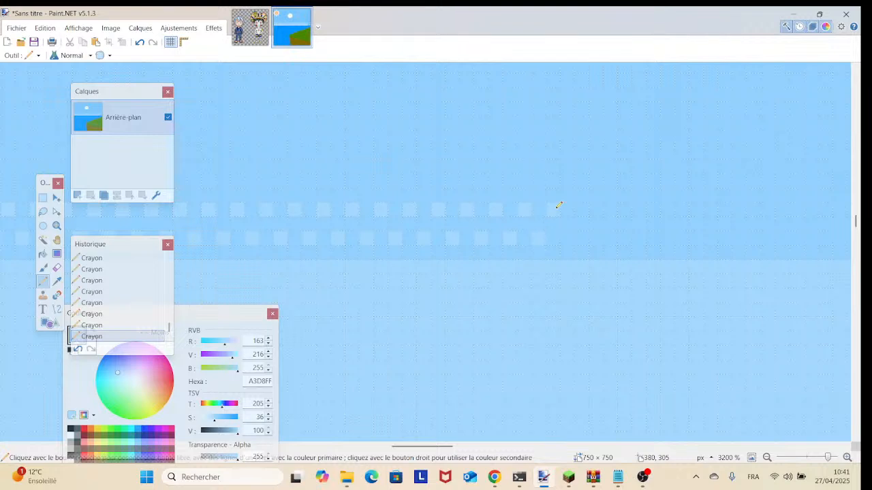
Step: Continue the staggered A3D8FF pixels on rows 305 and 307 from about x = 381 to 391
{"action": "left_click", "coordinate": [581, 210]}
{"action": "left_click", "coordinate": [597, 237]}
{"action": "left_click", "coordinate": [611, 210]}
{"action": "left_click", "coordinate": [626, 236]}
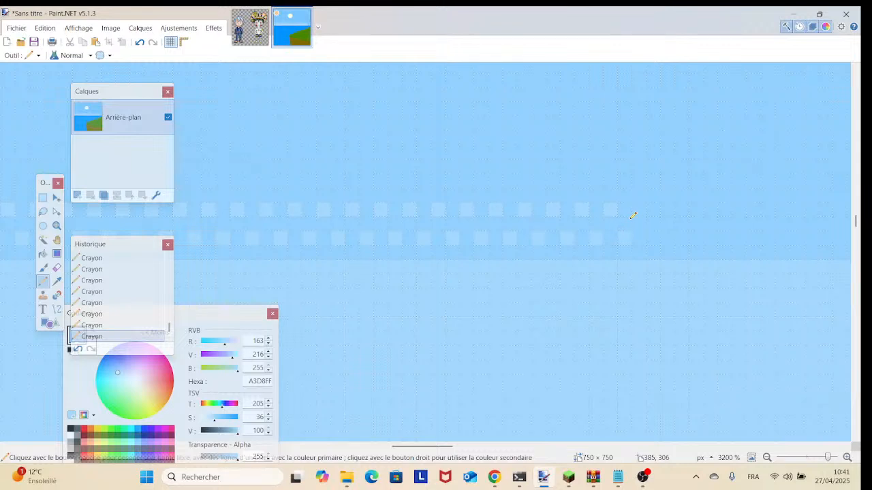
{"action": "left_click", "coordinate": [639, 211]}
{"action": "left_click", "coordinate": [653, 238]}
{"action": "left_click", "coordinate": [667, 209]}
{"action": "left_click", "coordinate": [682, 237]}
{"action": "left_click", "coordinate": [696, 210]}
{"action": "left_click", "coordinate": [710, 238]}
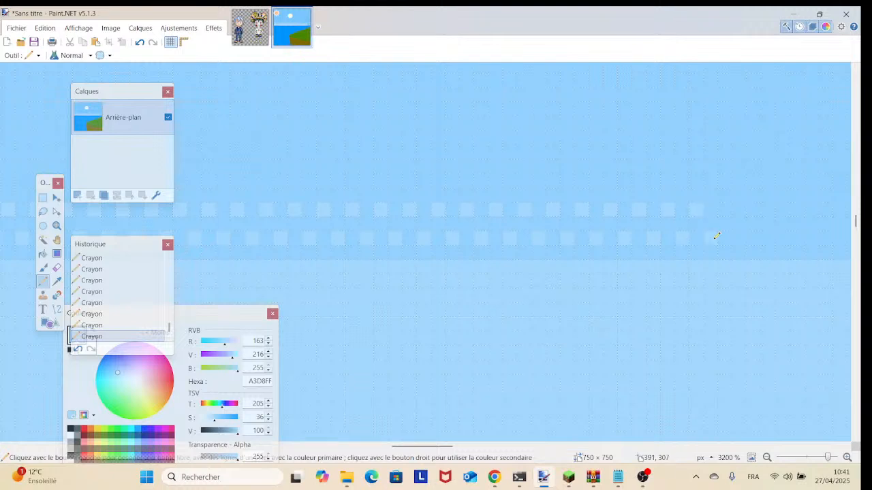
Step: Extend the A3D8FF dither on rows 305 and 307 from about x = 392 to 395, undoing the misplaced pixel on row 305
{"action": "left_click", "coordinate": [724, 210]}
{"action": "left_click", "coordinate": [740, 239]}
{"action": "left_click", "coordinate": [765, 208]}
{"action": "left_click", "coordinate": [139, 41]}
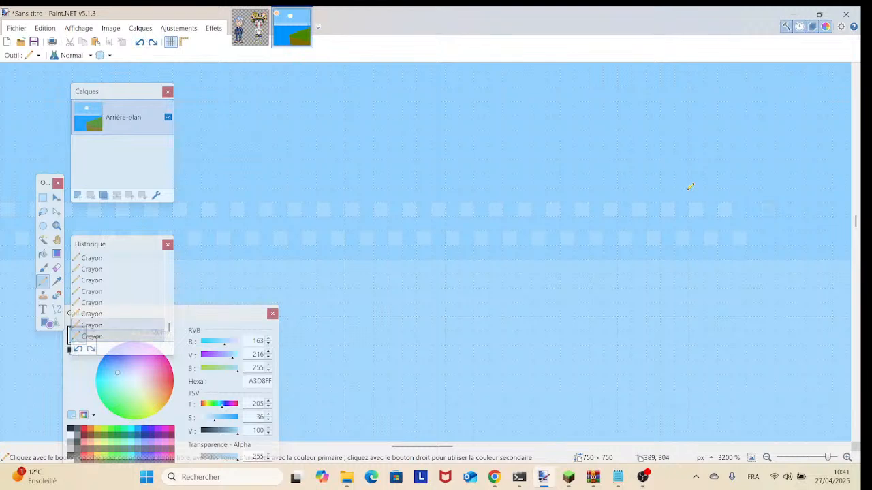
{"action": "left_click", "coordinate": [757, 212]}
{"action": "left_click", "coordinate": [770, 240]}
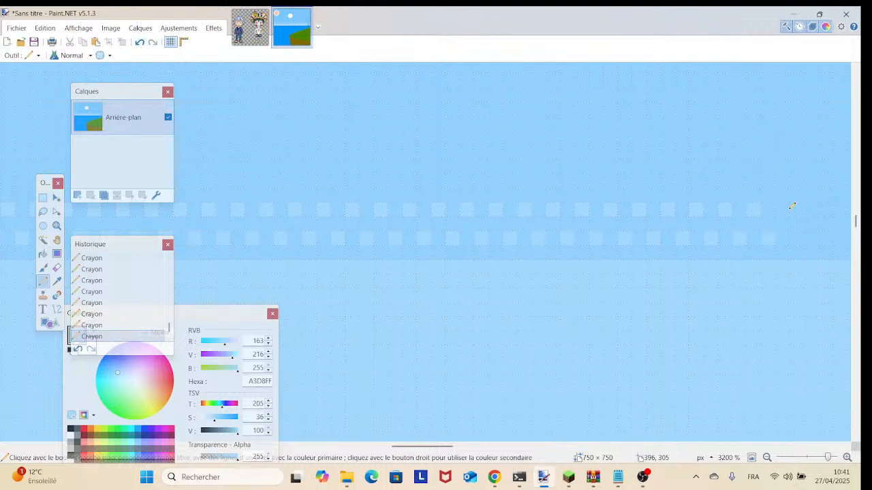
Step: Pencil staggered A3D8FF pixels on rows 305 and 307 from about x = 396 to 403
{"action": "left_click", "coordinate": [797, 237]}
{"action": "left_click", "coordinate": [812, 210]}
{"action": "left_click", "coordinate": [825, 238]}
{"action": "left_click_drag", "start_coordinate": [848, 237], "coordinate": [217, 214]}
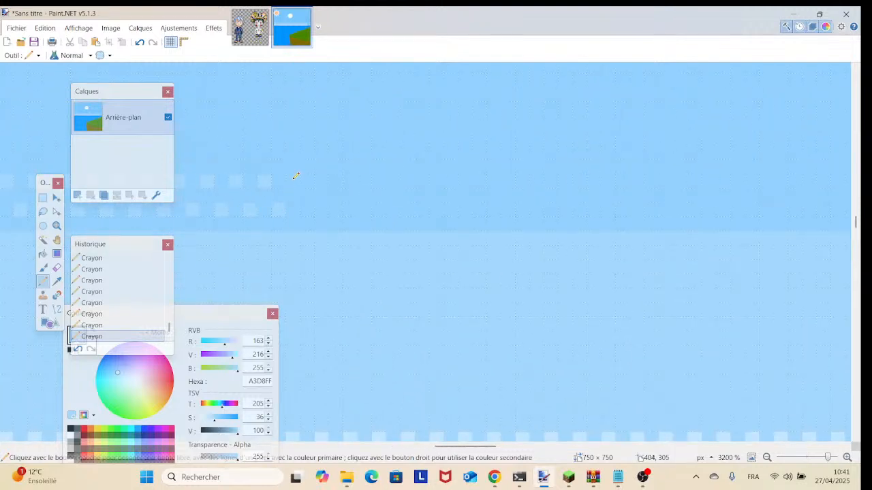
Step: Pencil staggered A3D8FF pixels on rows 305 and 307 from about x = 405 to 415
{"action": "left_click", "coordinate": [308, 207]}
{"action": "left_click", "coordinate": [322, 181]}
{"action": "left_click", "coordinate": [335, 207]}
{"action": "left_click", "coordinate": [398, 207]}
{"action": "left_click", "coordinate": [422, 208]}
{"action": "left_click", "coordinate": [449, 206]}
Step: Continue the staggered A3D8FF pixels on rows 305 and 307 from about x = 416 to 421
{"action": "left_click", "coordinate": [465, 182]}
{"action": "left_click", "coordinate": [479, 209]}
{"action": "left_click", "coordinate": [495, 181]}
{"action": "left_click", "coordinate": [509, 210]}
{"action": "left_click", "coordinate": [523, 181]}
{"action": "left_click", "coordinate": [537, 209]}
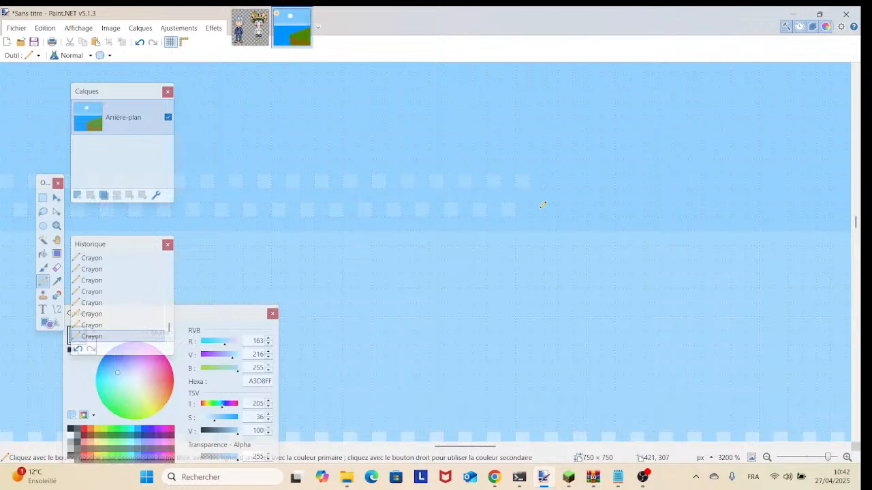
Step: Extend the A3D8FF dither on rows 305 and 307 from about x = 422 to 429
{"action": "left_click", "coordinate": [551, 180]}
{"action": "left_click", "coordinate": [566, 208]}
{"action": "left_click", "coordinate": [594, 209]}
{"action": "left_click", "coordinate": [609, 181]}
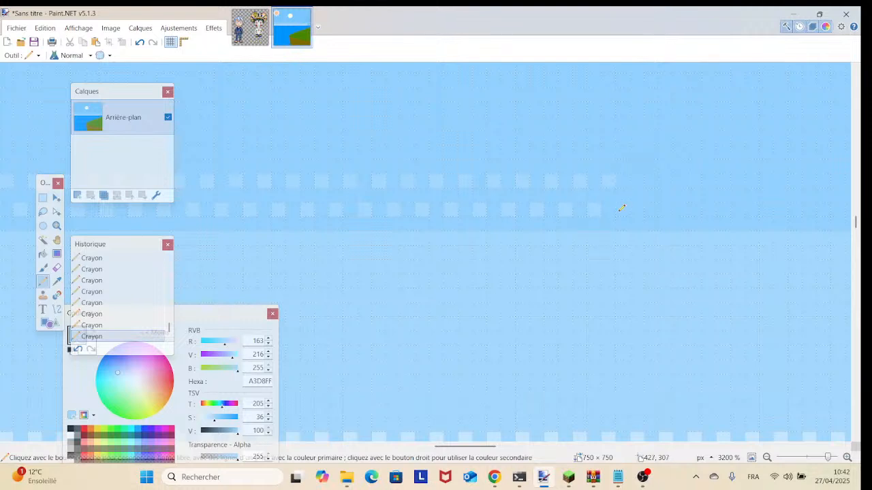
{"action": "left_click", "coordinate": [638, 181]}
{"action": "left_click", "coordinate": [652, 210]}
Step: Pencil alternating A3D8FF pixels on rows 305 and 307 from about x = 430 to 435
{"action": "left_click", "coordinate": [666, 182]}
{"action": "left_click", "coordinate": [681, 210]}
{"action": "left_click", "coordinate": [695, 181]}
{"action": "left_click", "coordinate": [709, 209]}
{"action": "left_click", "coordinate": [724, 181]}
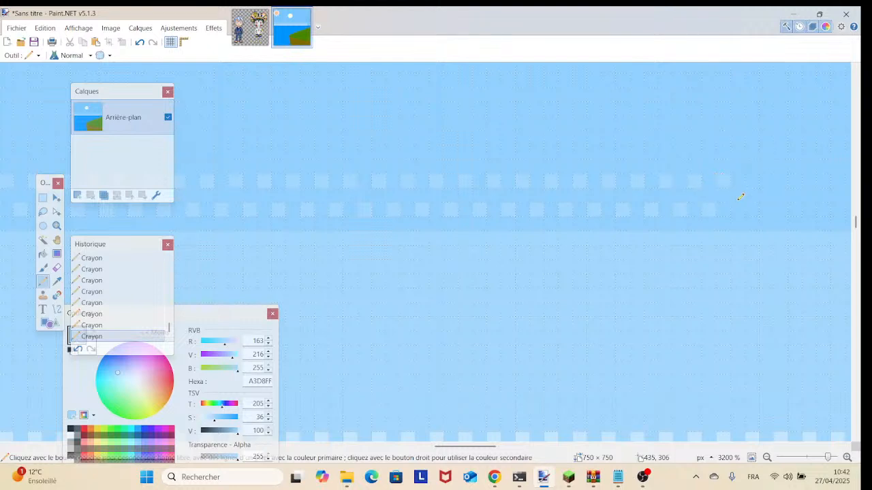
{"action": "left_click", "coordinate": [738, 209]}
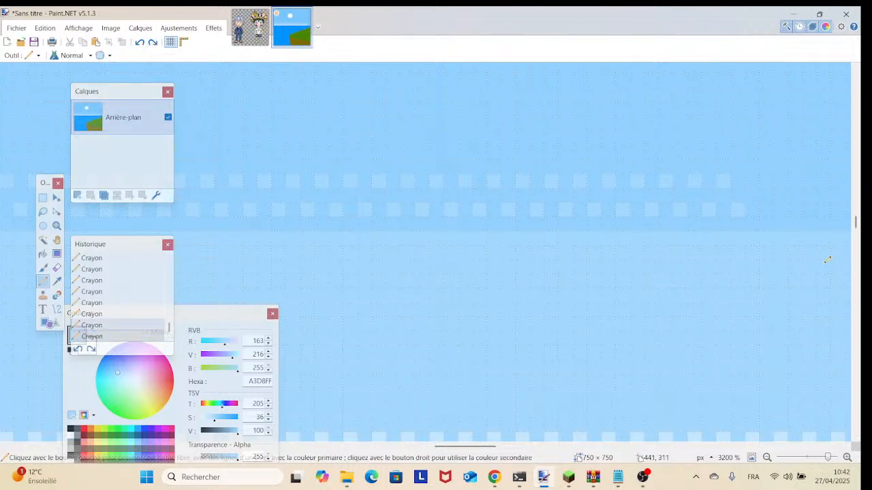
Step: Continue the staggered A3D8FF pixels on rows 305 and 307 from about x = 436 to 442
{"action": "key", "text": "ctrl+y"}
{"action": "left_click", "coordinate": [768, 209]}
{"action": "left_click", "coordinate": [780, 181]}
{"action": "left_click", "coordinate": [794, 209]}
{"action": "left_click", "coordinate": [809, 180]}
{"action": "left_click", "coordinate": [824, 209]}
{"action": "left_click", "coordinate": [837, 180]}
Step: Pencil staggered A3D8FF pixels on rows 305 and 307 from about x = 443 to 449
{"action": "left_click_drag", "start_coordinate": [837, 207], "coordinate": [266, 199]}
{"action": "left_click", "coordinate": [280, 202]}
{"action": "left_click", "coordinate": [296, 172]}
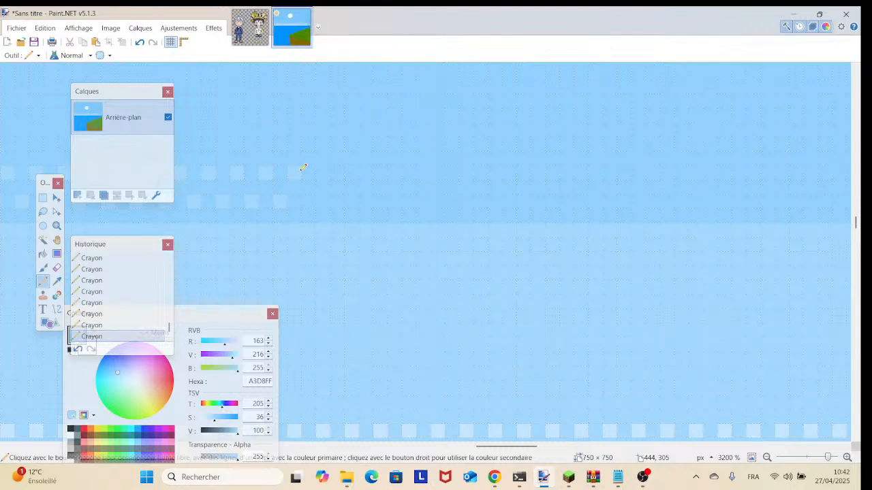
{"action": "left_click", "coordinate": [309, 202]}
{"action": "left_click", "coordinate": [322, 173]}
{"action": "left_click", "coordinate": [352, 173]}
{"action": "left_click", "coordinate": [366, 201]}
Step: Extend the A3D8FF dither on rows 305 and 307 from about x = 450 to 455
{"action": "left_click", "coordinate": [379, 173]}
{"action": "left_click", "coordinate": [394, 200]}
{"action": "left_click", "coordinate": [408, 173]}
{"action": "left_click", "coordinate": [422, 202]}
{"action": "left_click", "coordinate": [437, 173]}
{"action": "left_click", "coordinate": [451, 200]}
Step: Continue the staggered A3D8FF pixels on rows 305 and 307 from about x = 456 to 462
{"action": "left_click", "coordinate": [465, 173]}
{"action": "left_click", "coordinate": [481, 200]}
{"action": "left_click", "coordinate": [495, 173]}
{"action": "left_click", "coordinate": [510, 201]}
{"action": "left_click", "coordinate": [524, 173]}
{"action": "left_click", "coordinate": [552, 173]}
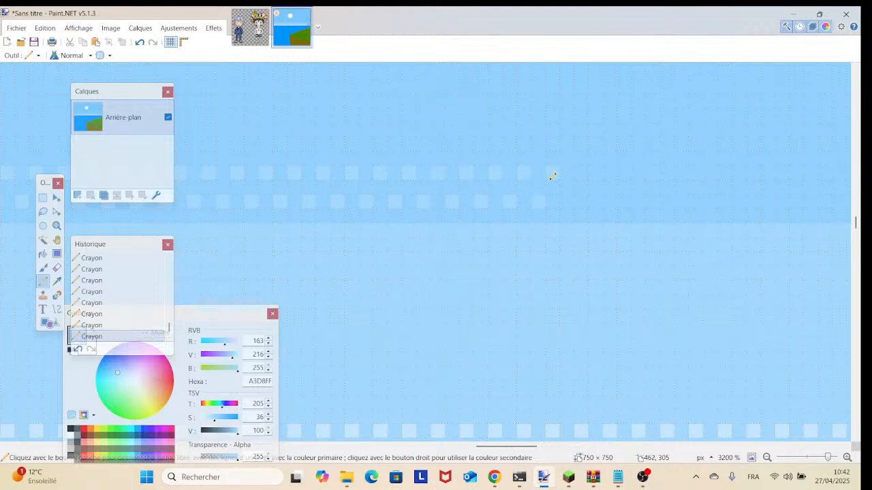
Step: Pencil staggered A3D8FF pixels on rows 305 and 307 from about x = 463 to 470
{"action": "left_click", "coordinate": [567, 202]}
{"action": "left_click", "coordinate": [583, 171]}
{"action": "left_click", "coordinate": [608, 172]}
{"action": "left_click", "coordinate": [626, 200]}
{"action": "left_click", "coordinate": [637, 173]}
{"action": "left_click", "coordinate": [652, 202]}
{"action": "left_click", "coordinate": [667, 173]}
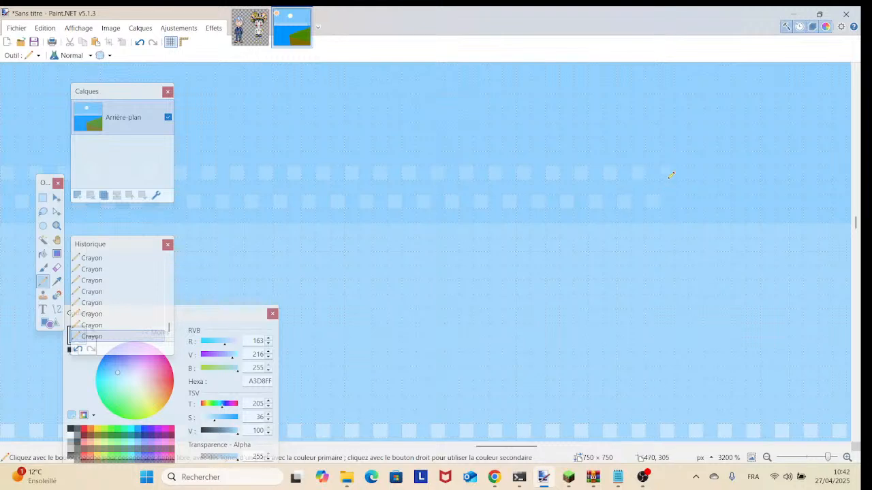
Step: Extend the A3D8FF dither on rows 305 and 307 from about x = 471 to 475, undoing the misplaced pixel on row 306
{"action": "left_click", "coordinate": [681, 201]}
{"action": "left_click", "coordinate": [695, 172]}
{"action": "left_click", "coordinate": [139, 43]}
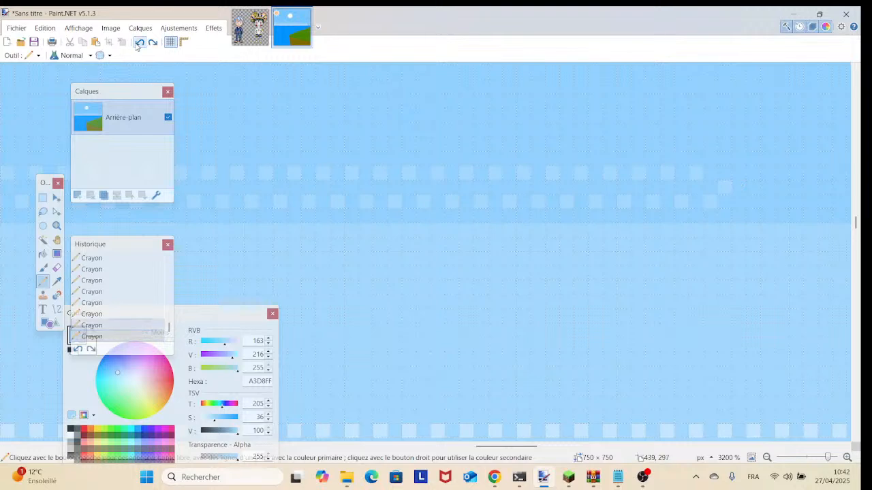
{"action": "left_click", "coordinate": [721, 173]}
{"action": "left_click", "coordinate": [740, 196]}
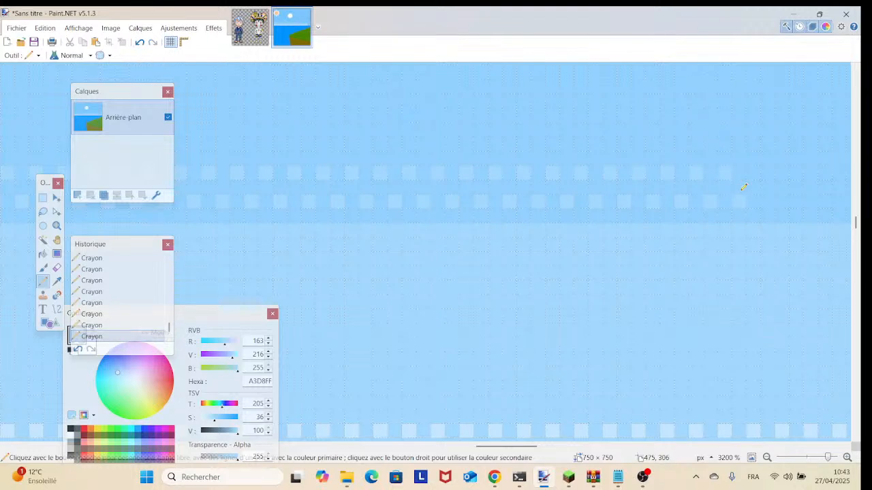
Step: Continue the staggered A3D8FF pixels on rows 305 and 307 from about x = 476 to 481
{"action": "left_click", "coordinate": [783, 174]}
{"action": "left_click", "coordinate": [795, 200]}
{"action": "left_click", "coordinate": [810, 175]}
{"action": "left_click", "coordinate": [826, 200]}
Step: Pencil staggered A3D8FF pixels on rows 305 and 307 from about x = 482 to 490
{"action": "left_click_drag", "start_coordinate": [793, 202], "coordinate": [236, 266]}
{"action": "left_click_drag", "start_coordinate": [828, 457], "coordinate": [809, 473]}
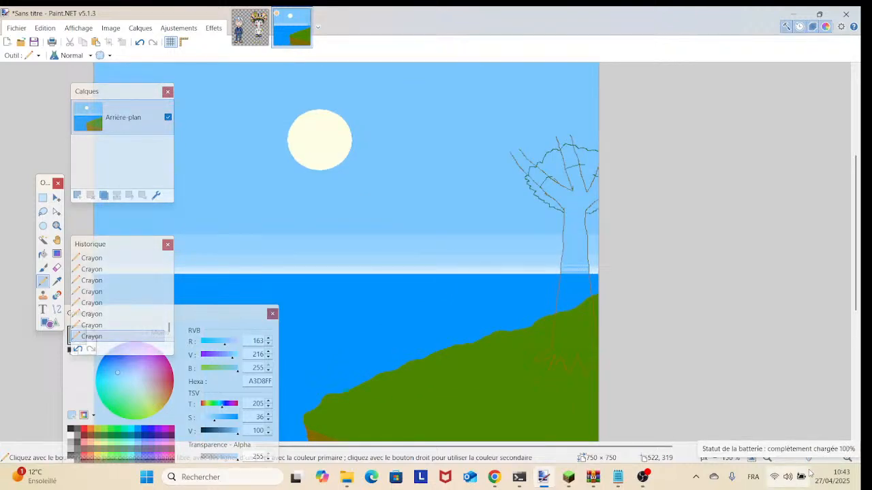
{"action": "left_click_drag", "start_coordinate": [808, 458], "coordinate": [826, 458]}
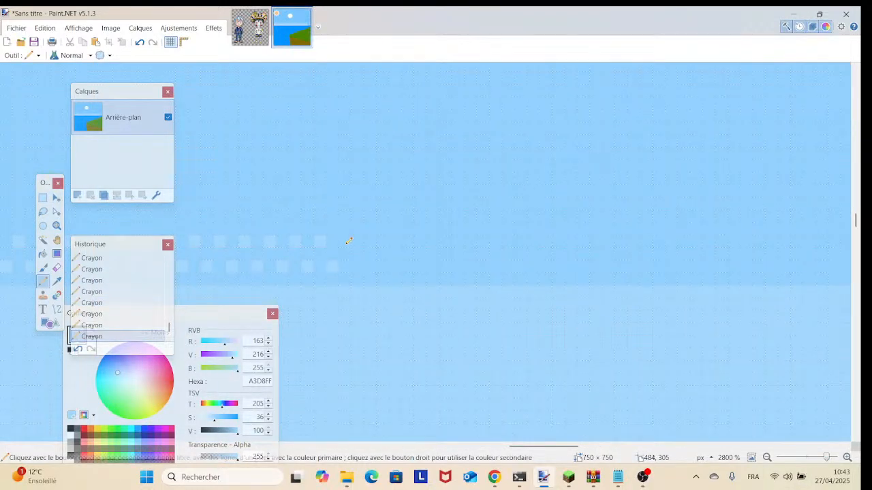
{"action": "left_click", "coordinate": [357, 266]}
{"action": "left_click", "coordinate": [370, 242]}
{"action": "left_click", "coordinate": [382, 266]}
{"action": "left_click", "coordinate": [420, 242]}
Step: Extend the A3D8FF dither on rows 305 and 307 from about x = 491 to 499, undoing the misplaced stroke near x = 497
{"action": "left_click", "coordinate": [433, 265]}
{"action": "left_click", "coordinate": [445, 242]}
{"action": "left_click", "coordinate": [469, 242]}
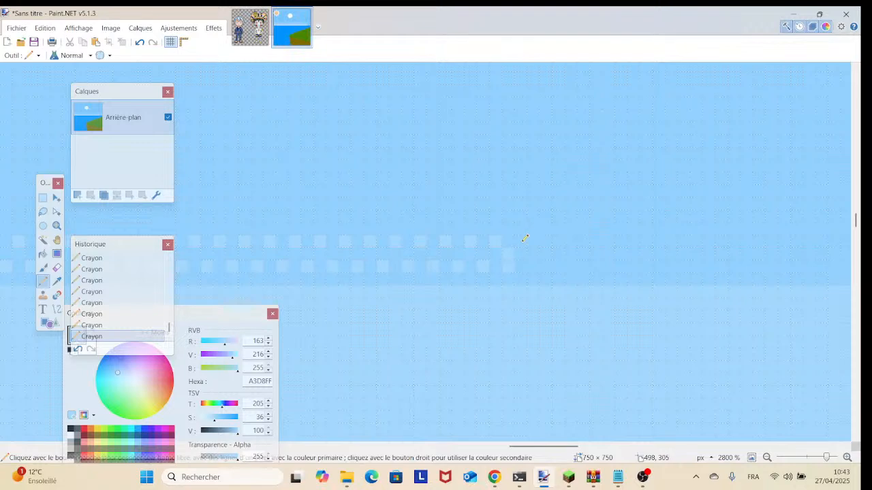
{"action": "left_click", "coordinate": [139, 42]}
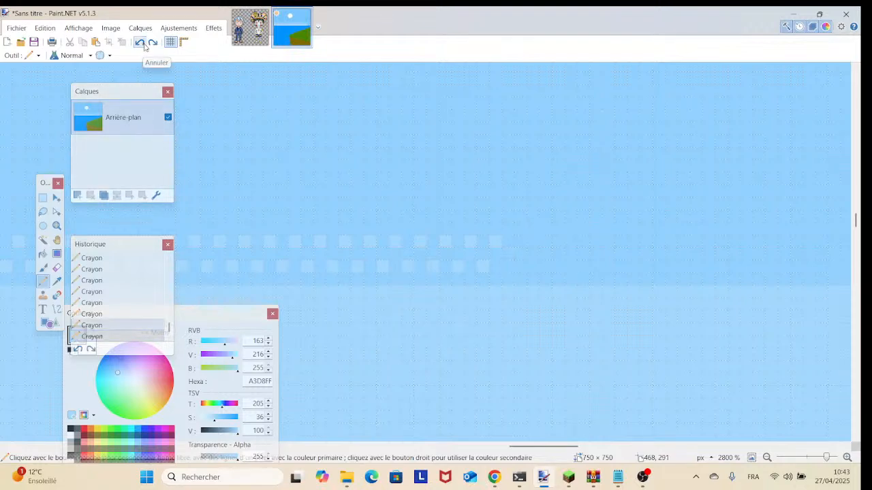
{"action": "left_click", "coordinate": [506, 263]}
{"action": "left_click", "coordinate": [518, 243]}
{"action": "left_click", "coordinate": [534, 265]}
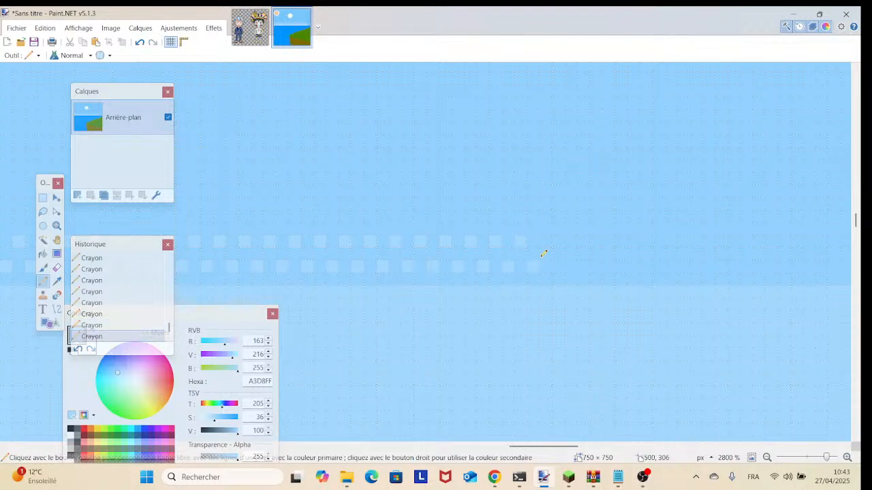
Step: Continue the staggered A3D8FF pixels on rows 305 and 307 from about x = 500 to 507
{"action": "left_click", "coordinate": [546, 240]}
{"action": "left_click", "coordinate": [570, 240]}
{"action": "left_click", "coordinate": [608, 265]}
{"action": "left_click", "coordinate": [621, 241]}
{"action": "left_click", "coordinate": [633, 265]}
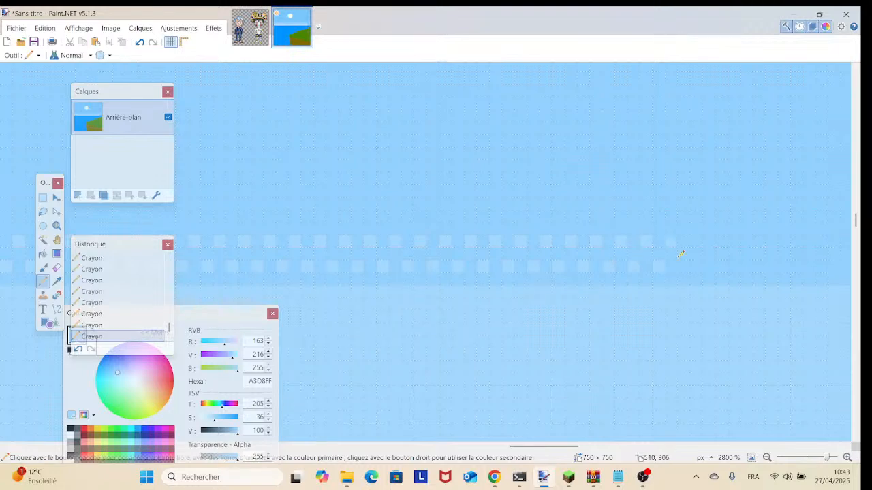
Step: Pencil staggered A3D8FF pixels on rows 305 and 307 from about x = 508 to 515, undoing one misplaced pixel
{"action": "left_click", "coordinate": [697, 242]}
{"action": "left_click", "coordinate": [139, 42]}
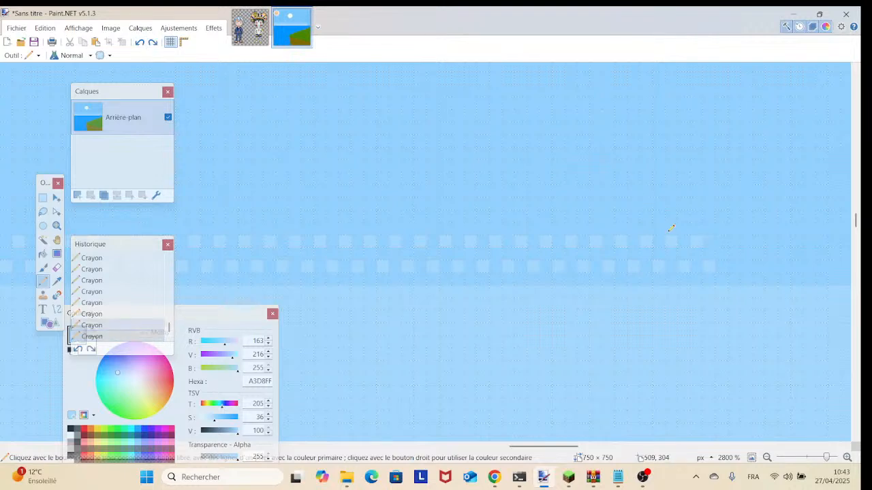
{"action": "left_click", "coordinate": [721, 242]}
{"action": "left_click", "coordinate": [736, 265]}
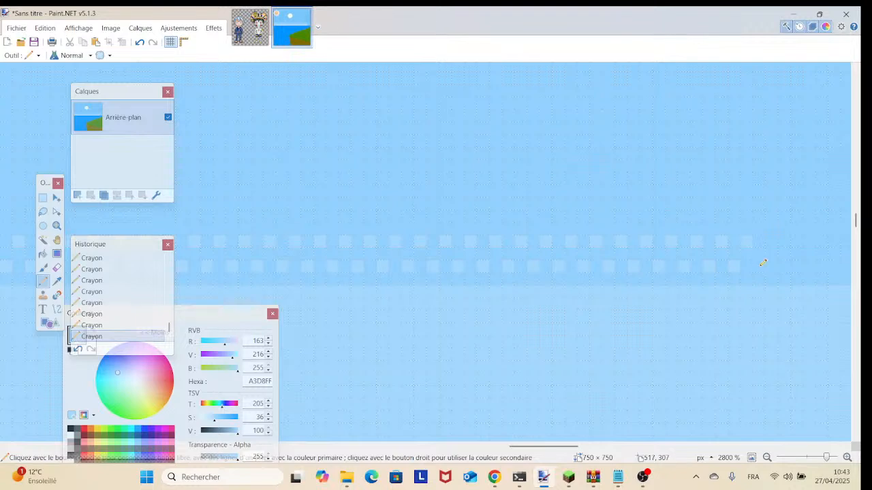
Step: Extend the A3D8FF dither on rows 305 and 307 from about x = 516 to 524, undoing the misplaced pixel on row 305
{"action": "left_click", "coordinate": [797, 242]}
{"action": "left_click", "coordinate": [810, 266]}
{"action": "left_click", "coordinate": [822, 242]}
{"action": "left_click", "coordinate": [834, 266]}
{"action": "left_click", "coordinate": [835, 243]}
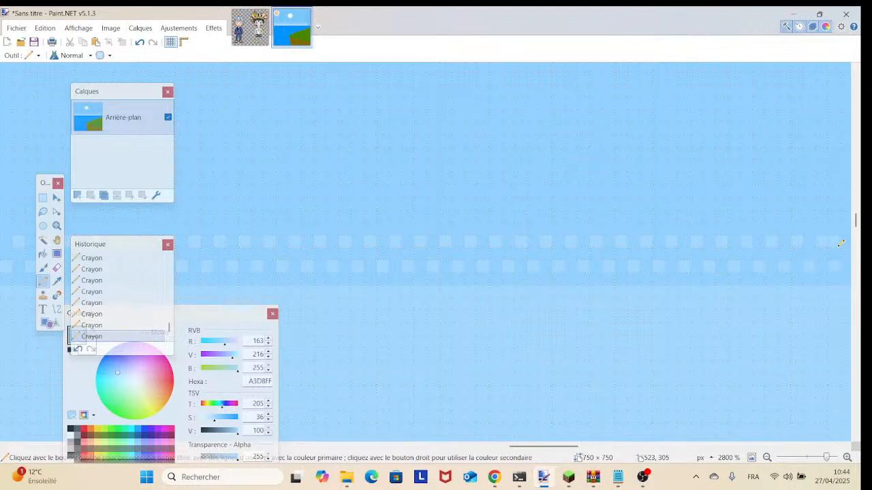
{"action": "left_click", "coordinate": [140, 43]}
{"action": "left_click", "coordinate": [846, 243]}
Step: Pencil staggered A3D8FF pixels on rows 305 and 307 from about x = 525 to 533, undoing the misplaced row 305 pixel near x = 529
{"action": "left_click_drag", "start_coordinate": [718, 255], "coordinate": [229, 225]}
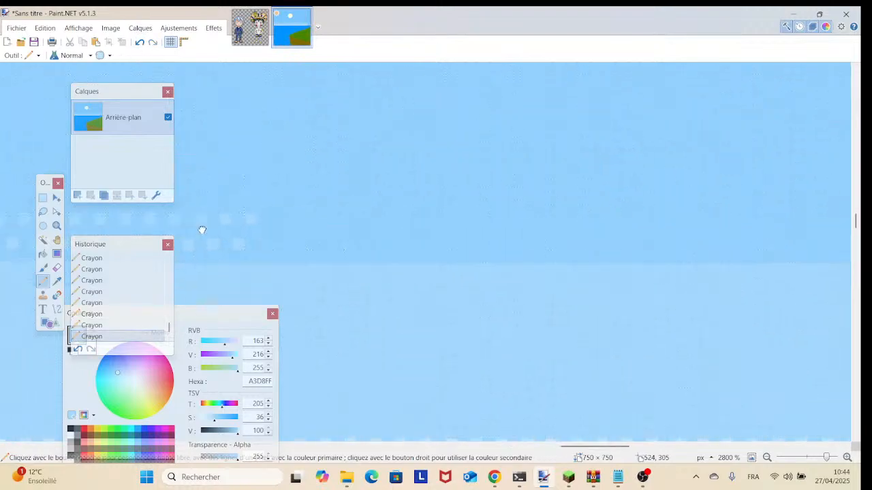
{"action": "mouse_move", "coordinate": [826, 457]}
{"action": "left_mouse_down"}
{"action": "mouse_move", "coordinate": [813, 466]}
{"action": "mouse_move", "coordinate": [825, 470]}
{"action": "left_mouse_up"}
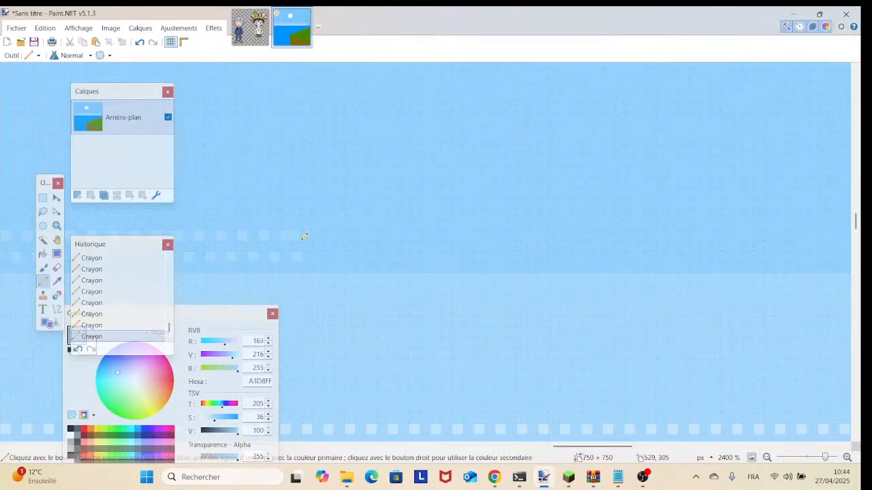
{"action": "key", "text": "ctrl+z"}
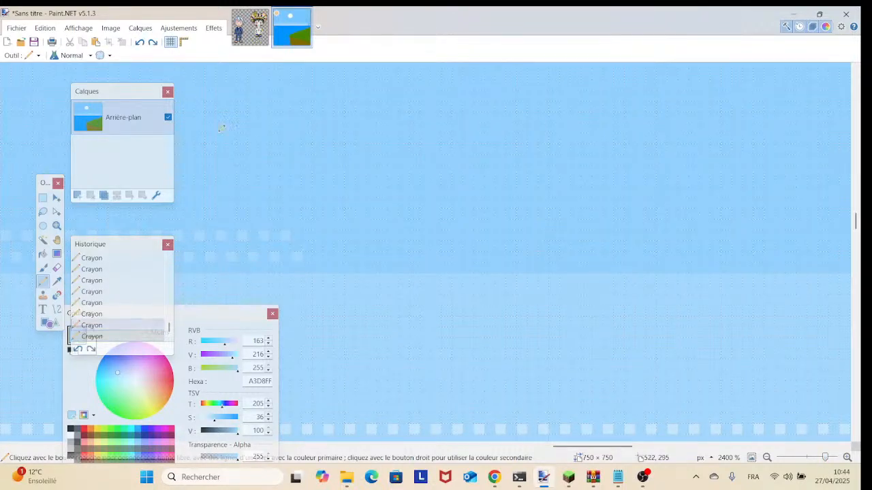
{"action": "key", "text": "ctrl+y"}
{"action": "left_click", "coordinate": [320, 257]}
{"action": "left_click", "coordinate": [329, 236]}
{"action": "left_click", "coordinate": [339, 257]}
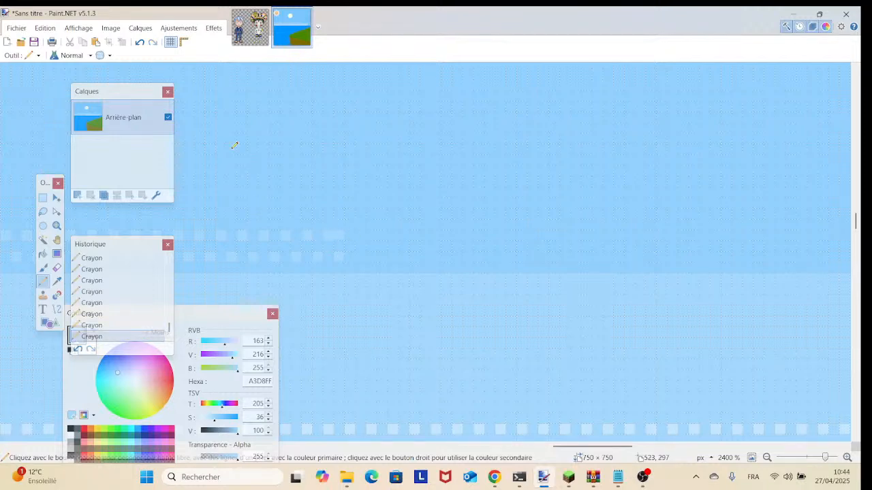
Step: Undo the misplaced row 305 pixel near x = 533 and continue the A3D8FF dither on rows 305 and 307 to about x = 539
{"action": "key", "text": "ctrl+z"}
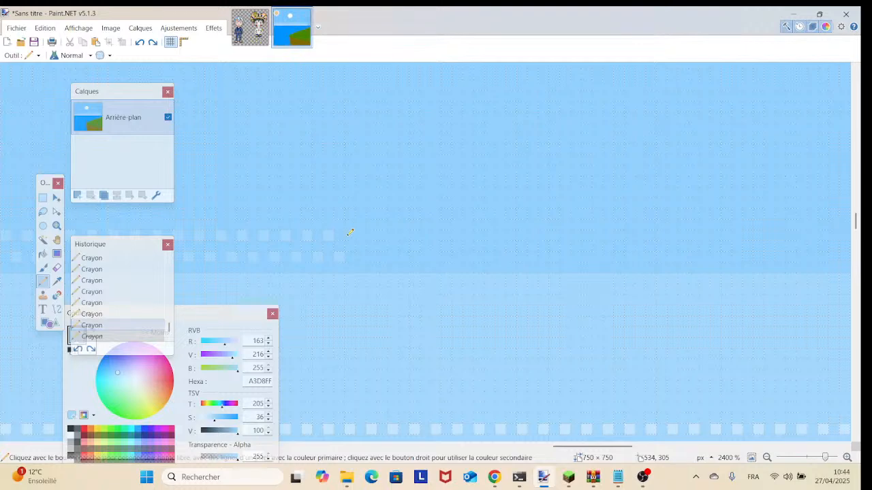
{"action": "key", "text": "ctrl+y"}
{"action": "left_click", "coordinate": [373, 235]}
{"action": "left_click", "coordinate": [392, 237]}
{"action": "left_click", "coordinate": [406, 254]}
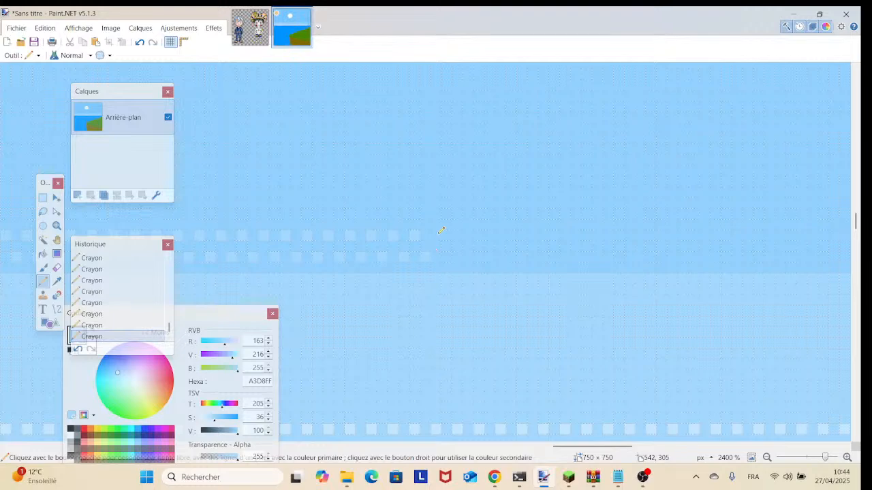
Step: Extend the A3D8FF dither on rows 305 and 307 from about x = 540 to 547, undoing one misplaced pixel
{"action": "left_click", "coordinate": [447, 256]}
{"action": "left_click", "coordinate": [458, 236]}
{"action": "left_click", "coordinate": [469, 256]}
{"action": "left_click", "coordinate": [140, 42]}
{"action": "left_click", "coordinate": [480, 238]}
{"action": "left_click", "coordinate": [491, 256]}
Step: Pencil staggered A3D8FF pixels on rows 305 and 307 from about x = 548 to 555
{"action": "left_click", "coordinate": [501, 236]}
{"action": "left_click", "coordinate": [512, 256]}
{"action": "left_click", "coordinate": [523, 236]}
{"action": "left_click", "coordinate": [545, 236]}
{"action": "left_click", "coordinate": [556, 256]}
{"action": "left_click", "coordinate": [566, 236]}
{"action": "left_click", "coordinate": [577, 256]}
Step: Continue the staggered A3D8FF pixels on rows 305 and 307 from about x = 556 to 562
{"action": "left_click", "coordinate": [589, 237]}
{"action": "left_click", "coordinate": [599, 256]}
{"action": "left_click", "coordinate": [610, 236]}
{"action": "left_click", "coordinate": [621, 256]}
{"action": "left_click", "coordinate": [643, 256]}
{"action": "left_click", "coordinate": [654, 236]}
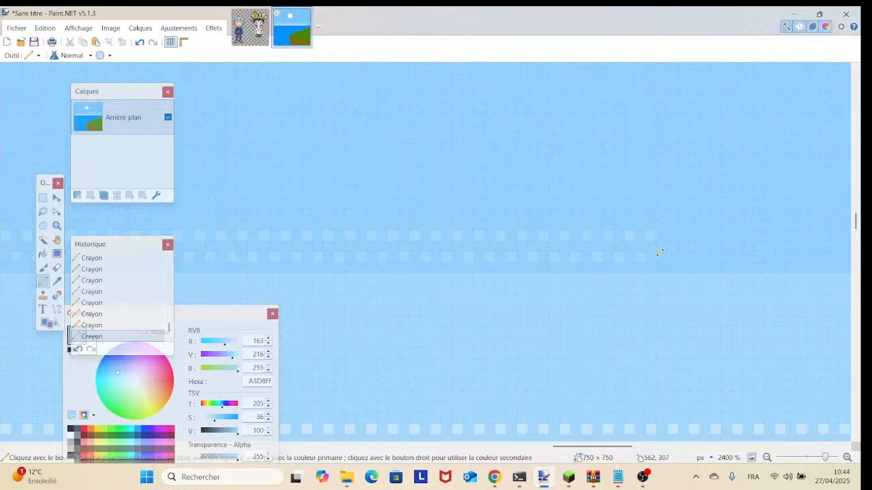
Step: Extend the A3D8FF dither on rows 305 and 307 from about x = 563 to 569
{"action": "left_click", "coordinate": [676, 236]}
{"action": "left_click", "coordinate": [687, 256]}
{"action": "left_click", "coordinate": [698, 237]}
{"action": "left_click", "coordinate": [718, 237]}
{"action": "left_click", "coordinate": [729, 256]}
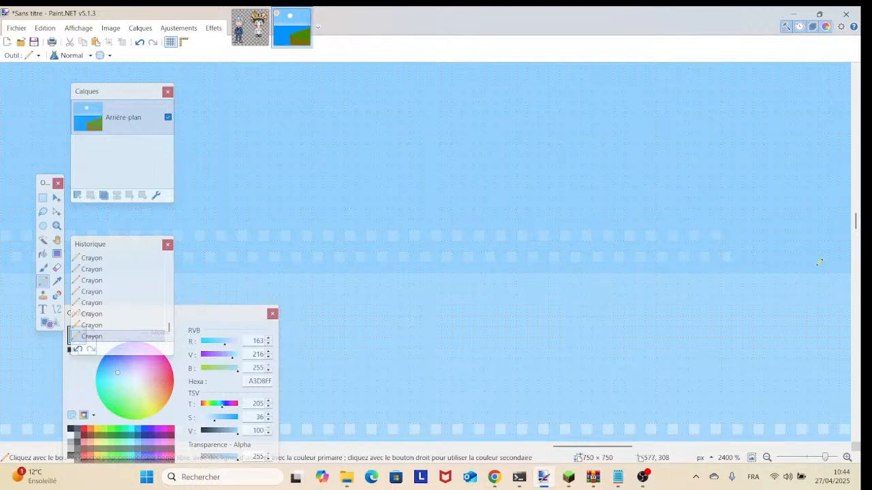
Step: Pencil staggered A3D8FF pixels on rows 305 and 307 from about x = 570 to 579
{"action": "left_click", "coordinate": [752, 256]}
{"action": "left_click", "coordinate": [762, 236]}
{"action": "left_click", "coordinate": [772, 256]}
{"action": "left_click", "coordinate": [783, 237]}
{"action": "left_click", "coordinate": [811, 256]}
{"action": "left_click", "coordinate": [822, 236]}
{"action": "left_click", "coordinate": [833, 257]}
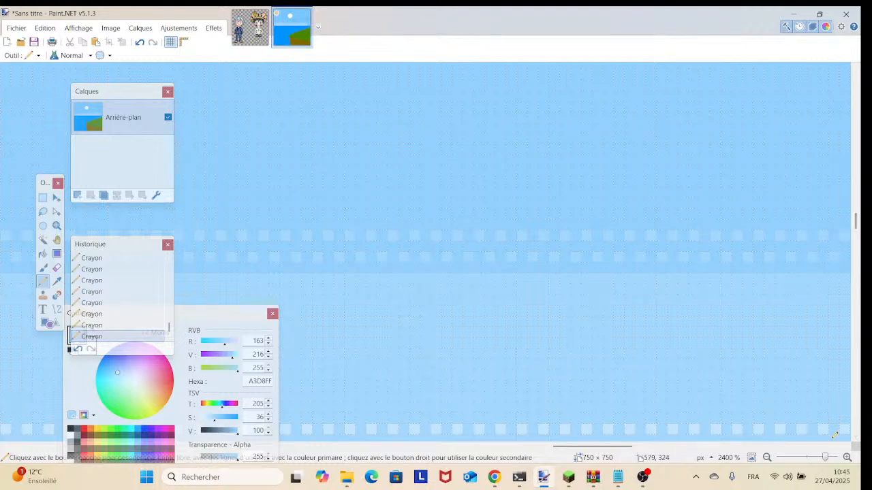
{"action": "left_click_drag", "start_coordinate": [826, 458], "coordinate": [807, 460]}
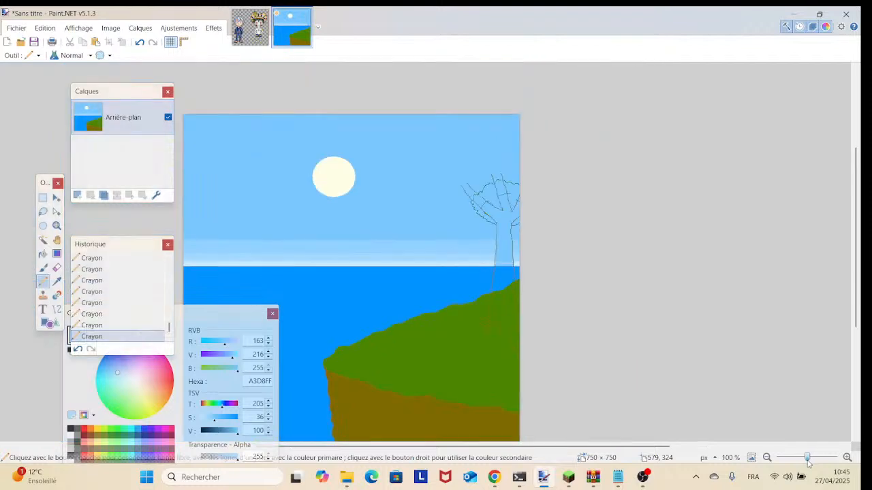